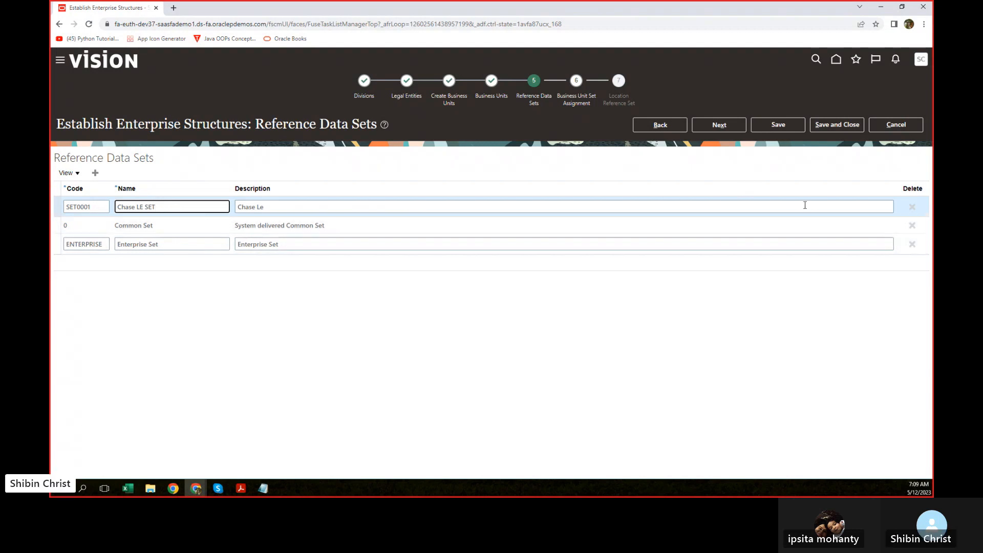
Step: Review the Common Set and Enterprise Set rows, then continue to Business Unit Set Assignment
left_click(913, 226)
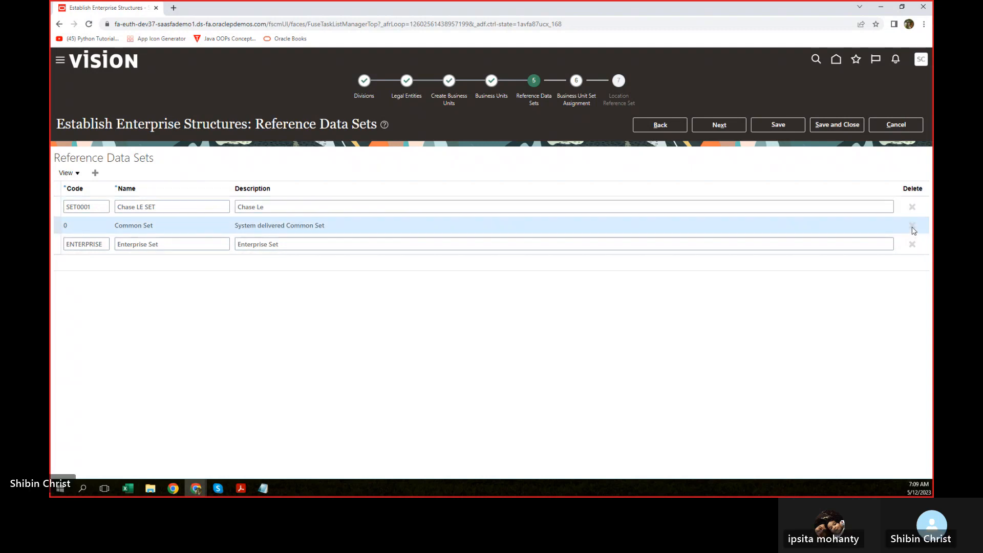
left_click(915, 249)
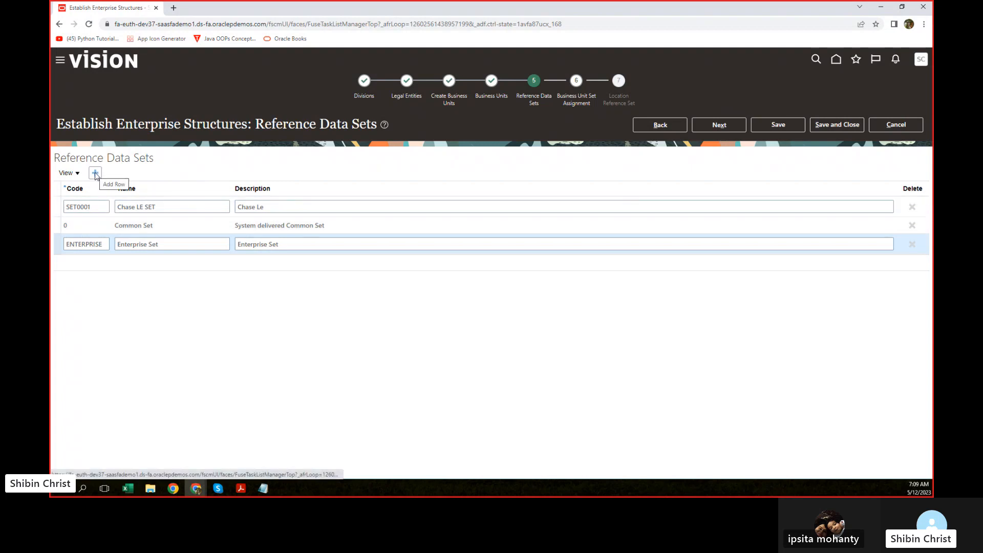
left_click(717, 124)
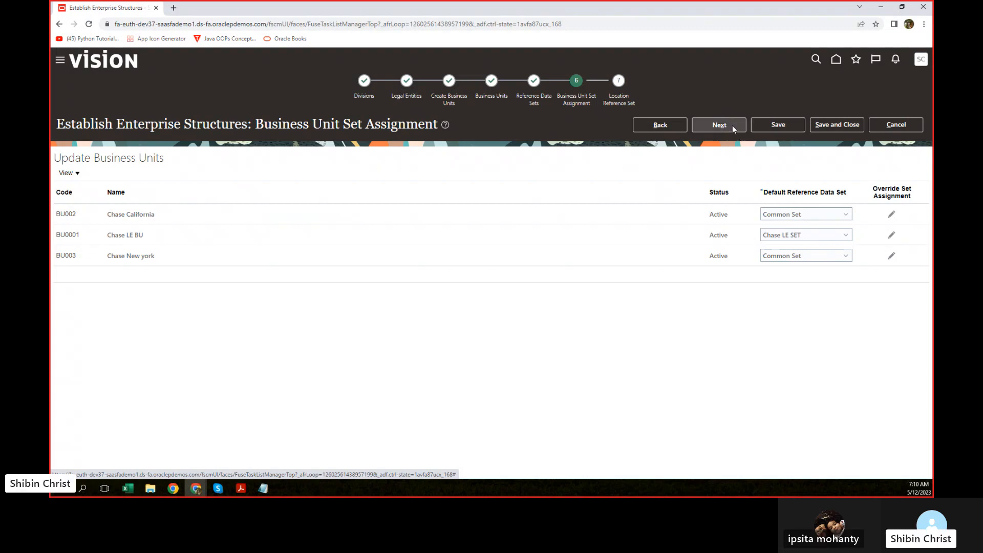
Step: Advance past Business Unit Set Assignment and Location Reference Set, then scroll through Review Results
left_click(719, 125)
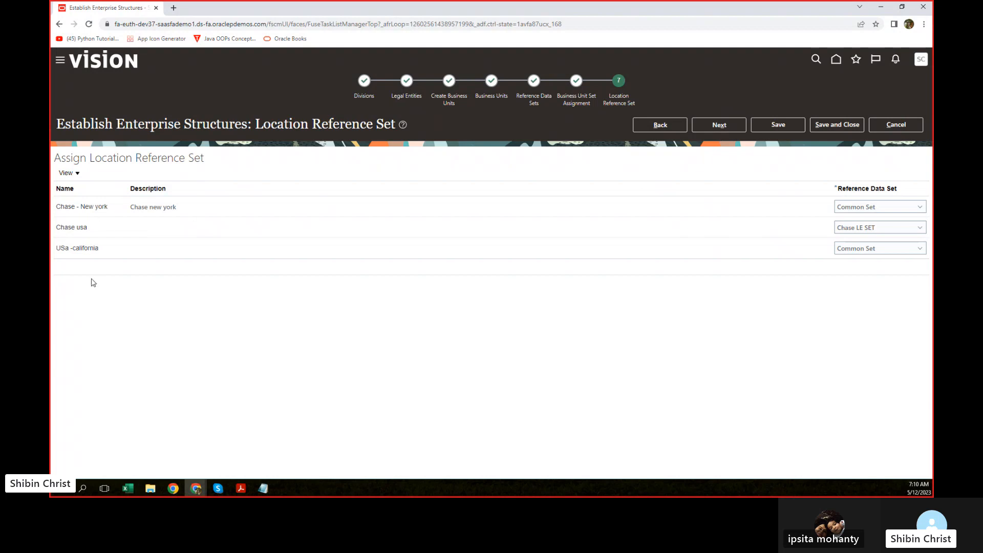
left_click(708, 125)
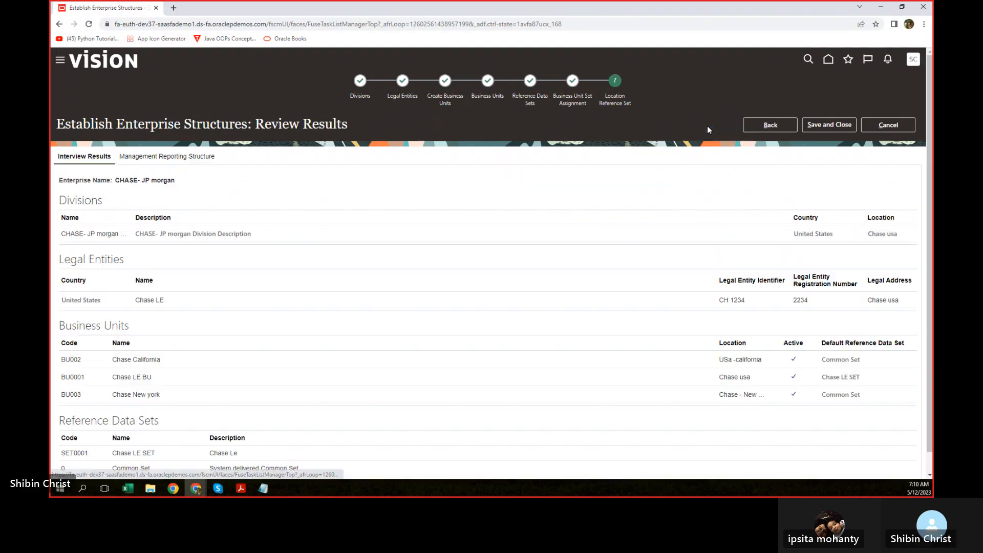
scroll(577, 204, "down", 1)
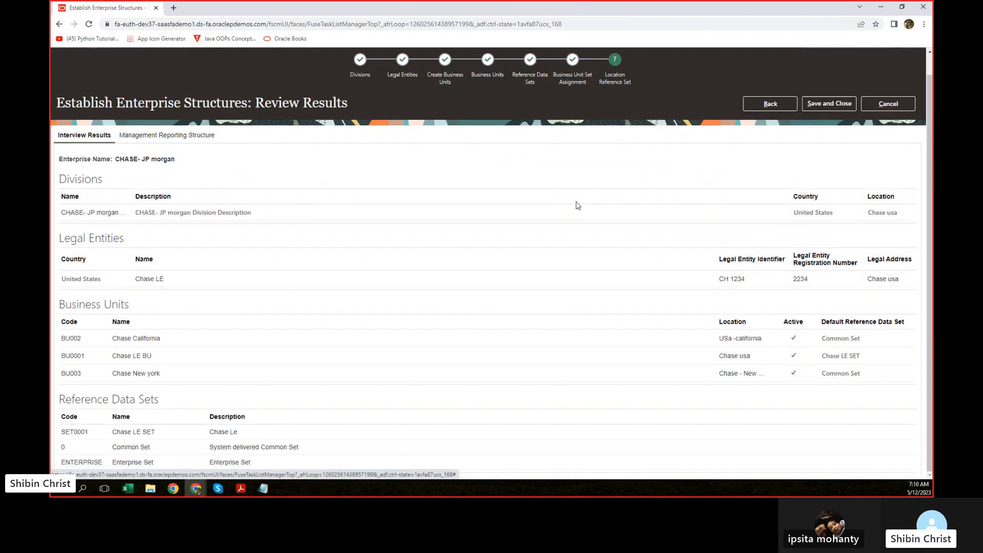
scroll(576, 202, "up", 1)
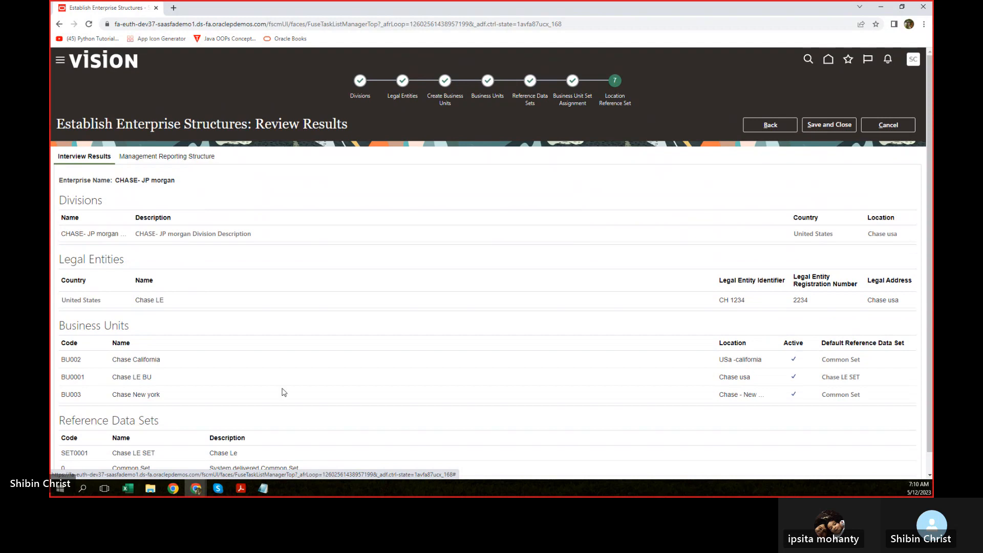
scroll(511, 336, "down", 1)
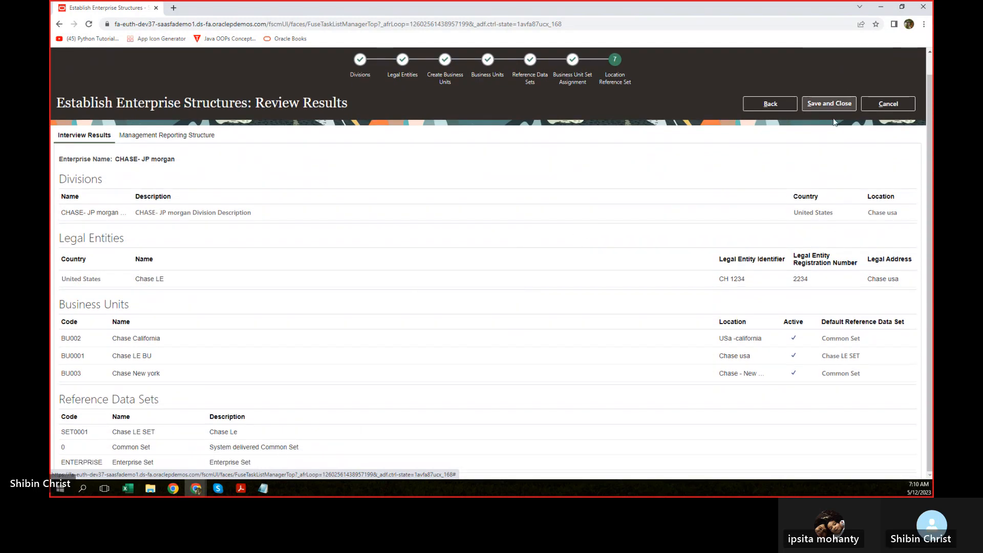
Step: Keep the setup open after the cancel warning and return to the Legal Entities step
left_click(893, 103)
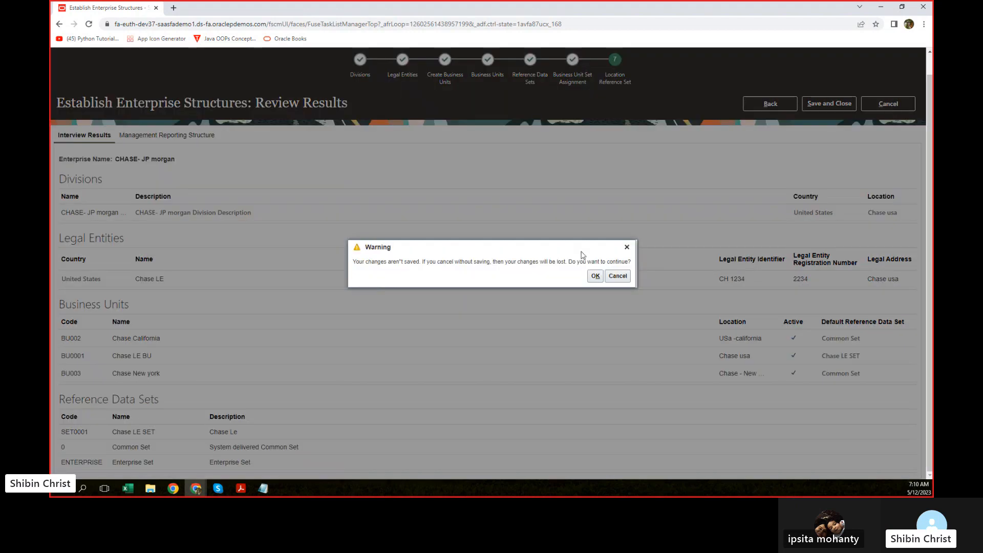
left_click(617, 282)
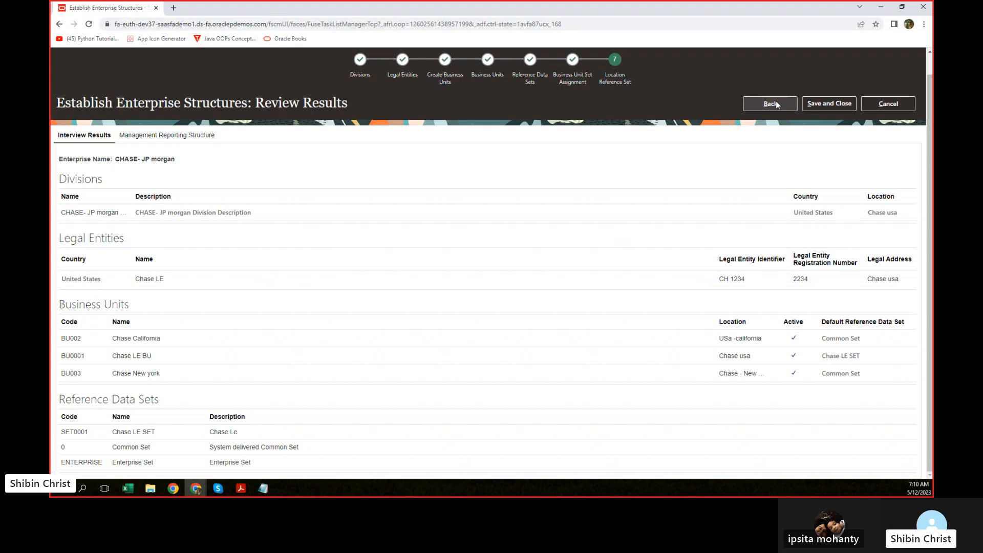
left_click(771, 103)
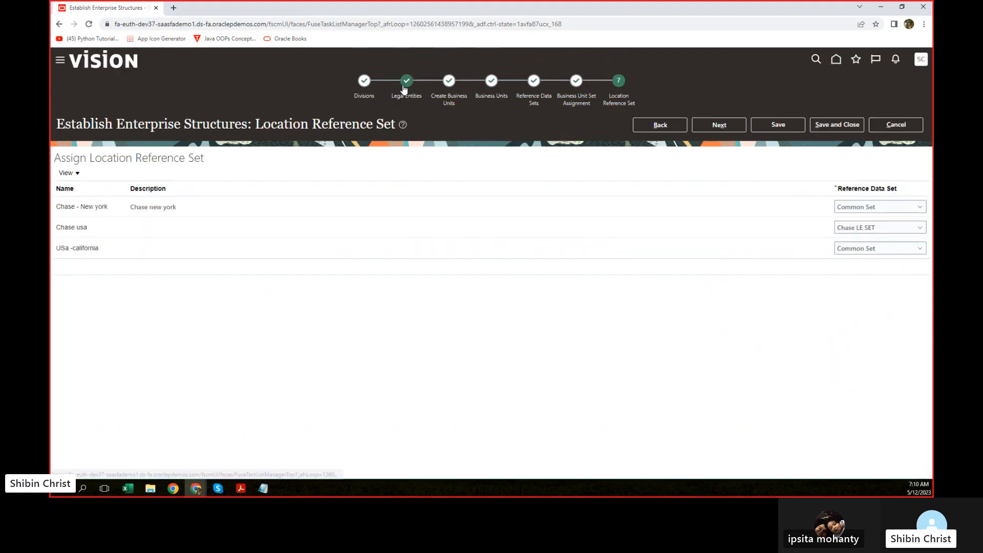
left_click(405, 85)
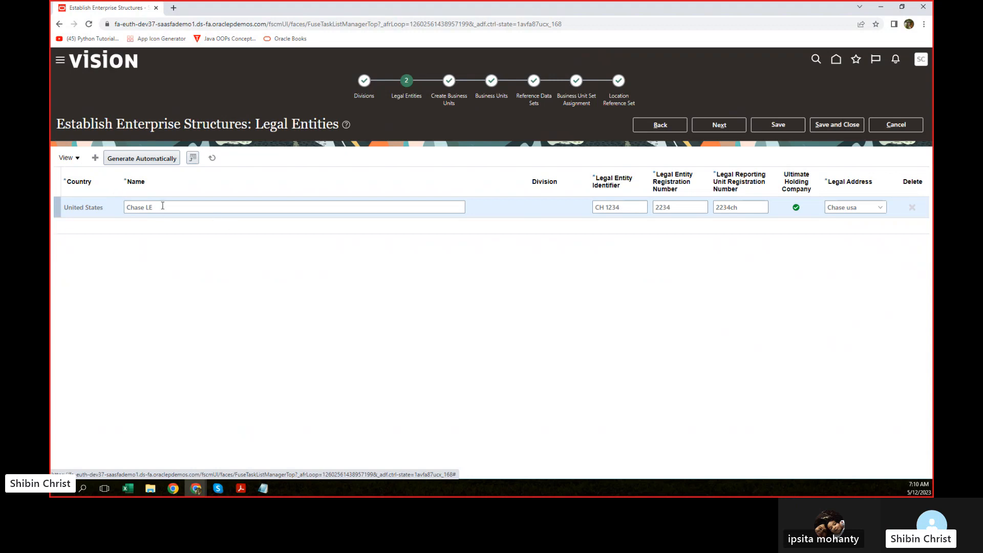
Step: Select the Chase LE legal entity name and switch over to Excel
left_click_drag(170, 211, 120, 213)
key("ctrl+c")
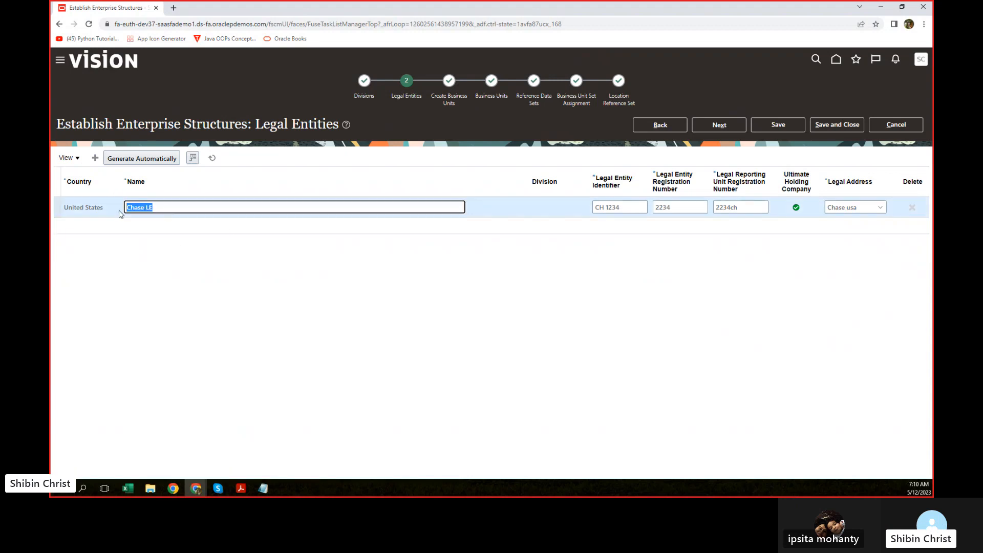
left_click(148, 282)
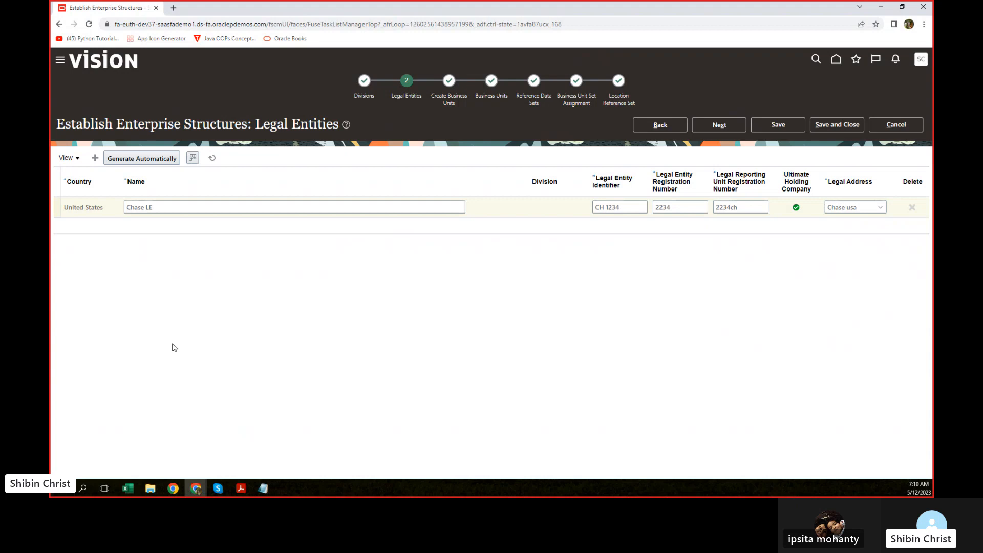
left_click(127, 489)
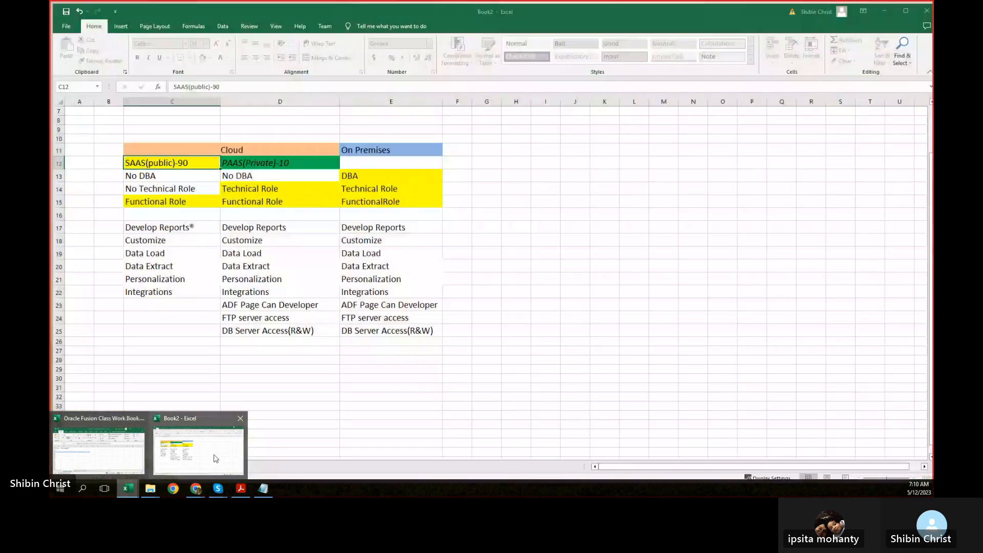
Step: Bring up the Oracle Fusion Class Work Book and add a new worksheet after Org Structure
left_click(220, 458)
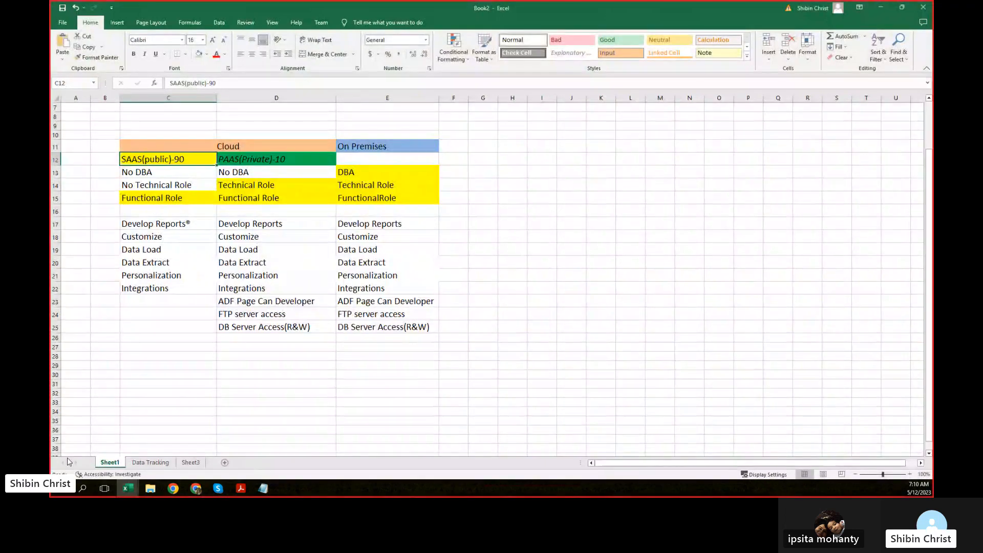
mouse_move(132, 493)
left_click(109, 459)
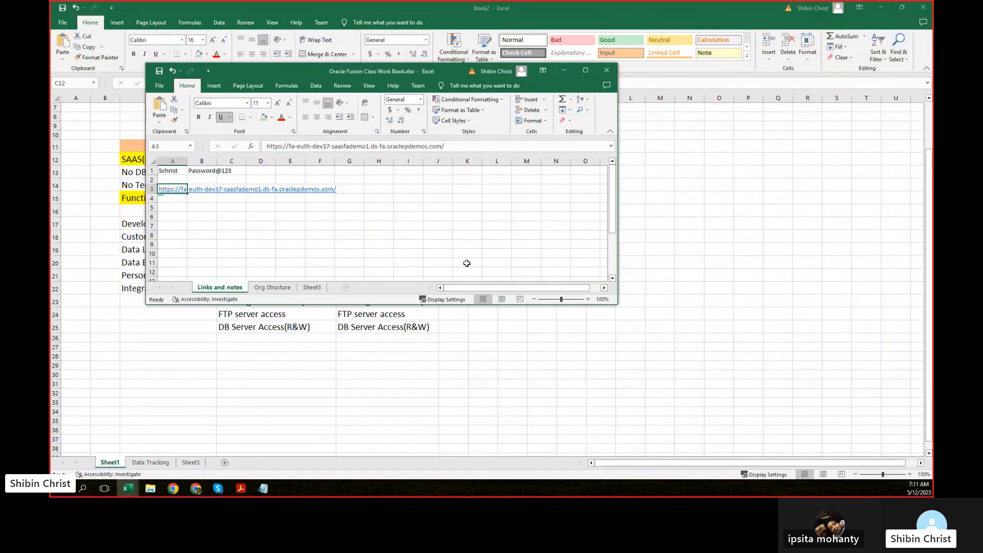
left_click(272, 287)
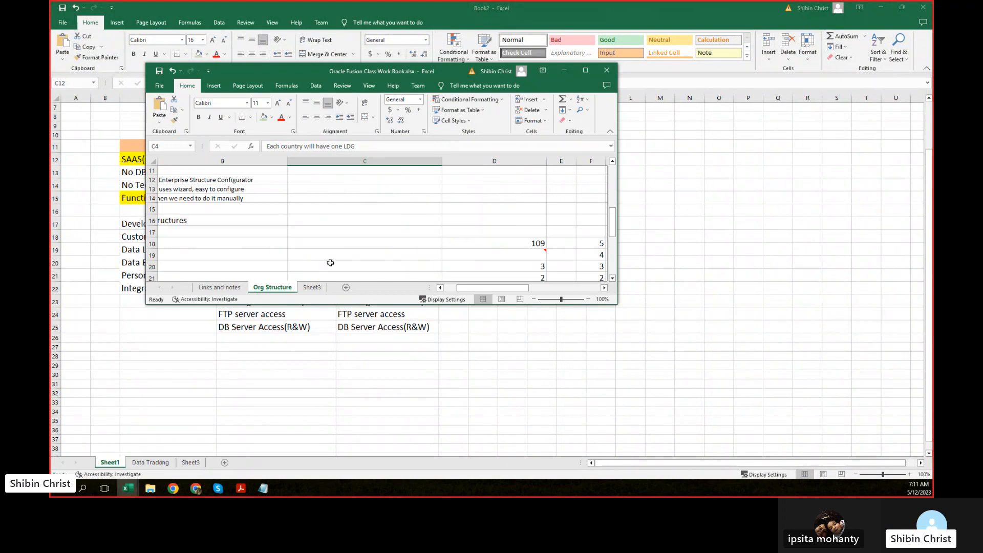
left_click(346, 287)
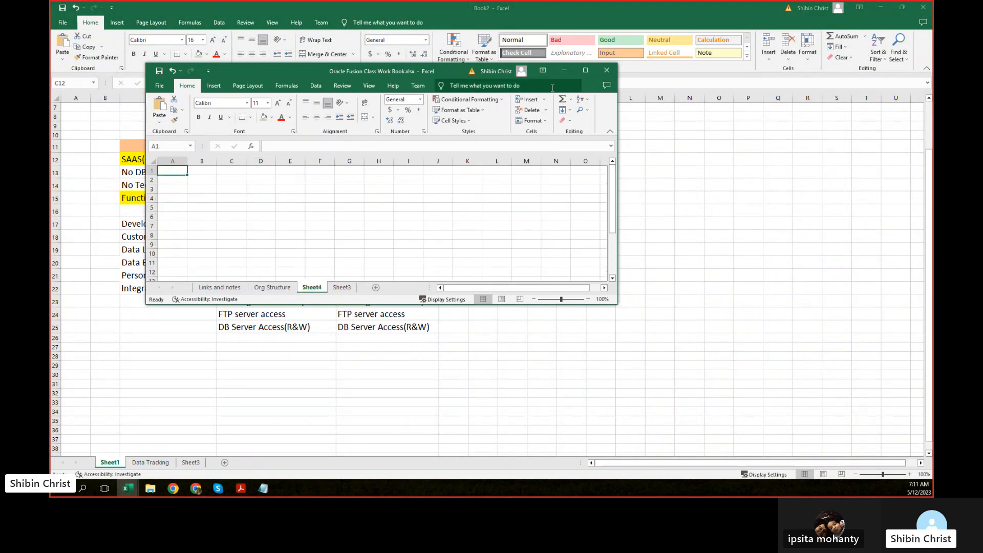
Step: Paste Chase LE into cell A1 of the new Sheet4 and restore the window
left_click(586, 70)
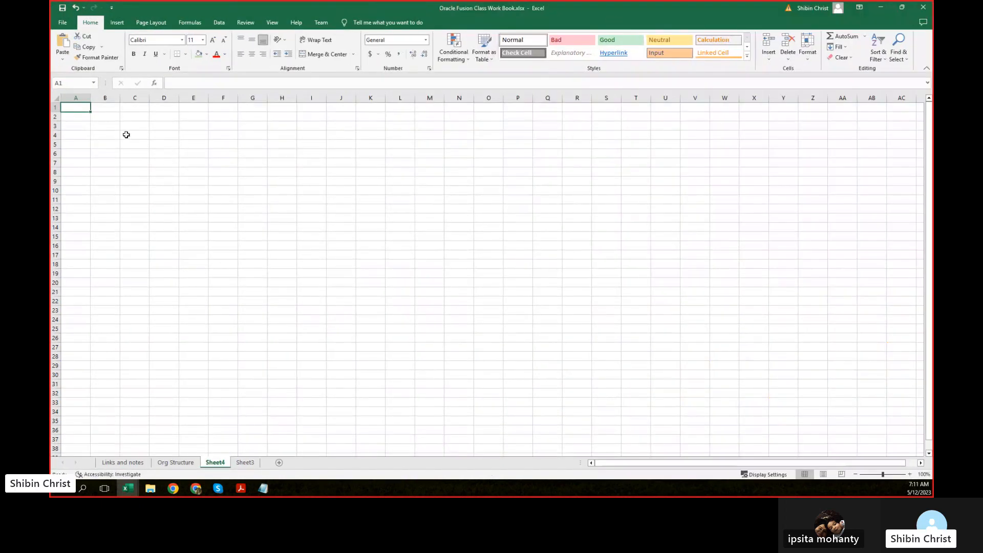
key("ctrl+v")
left_click(105, 107)
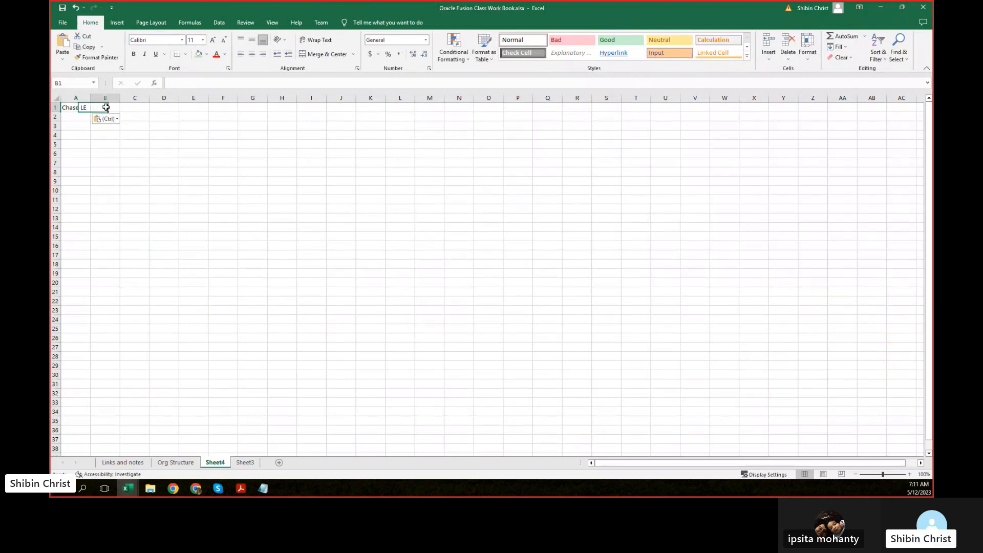
left_click(143, 107)
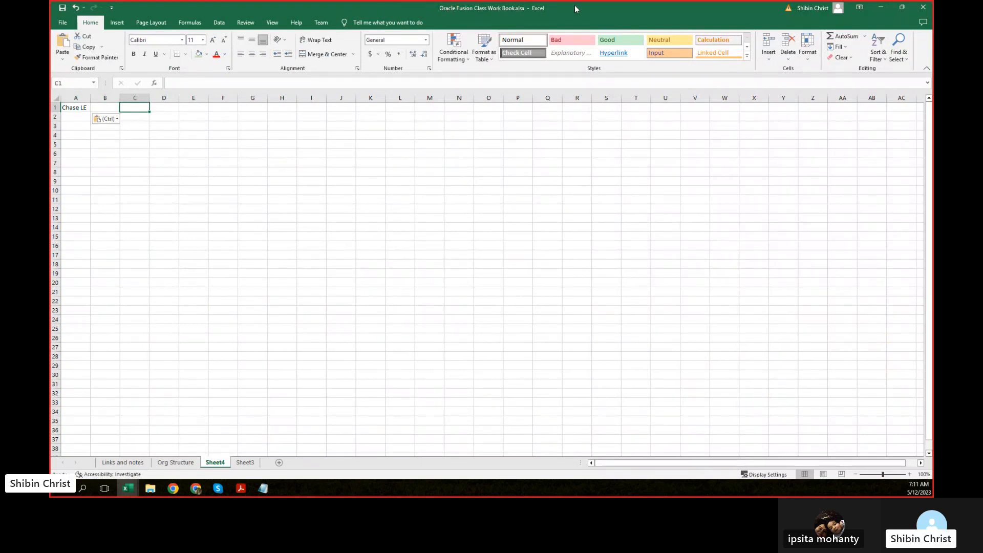
left_click_drag(576, 9, 504, 51)
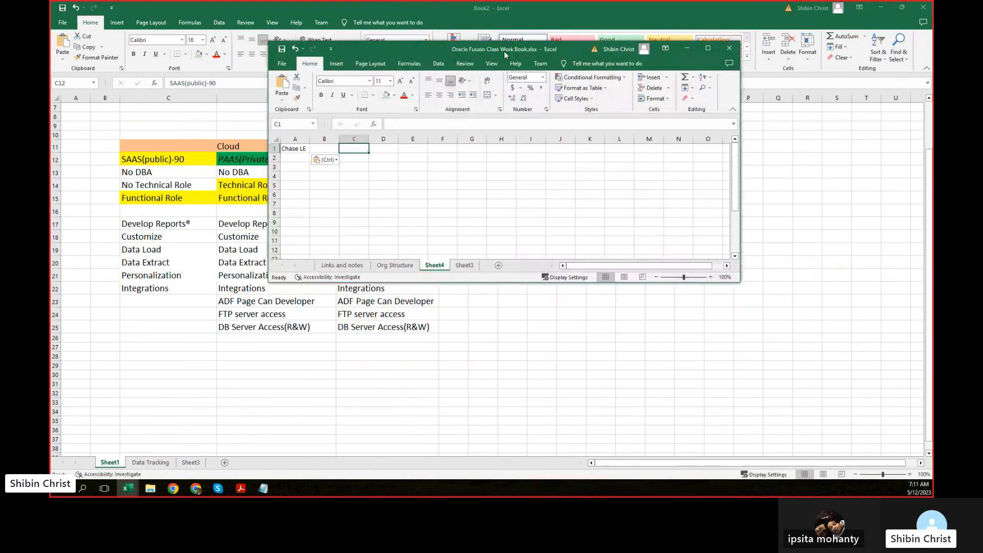
key("alt+Tab")
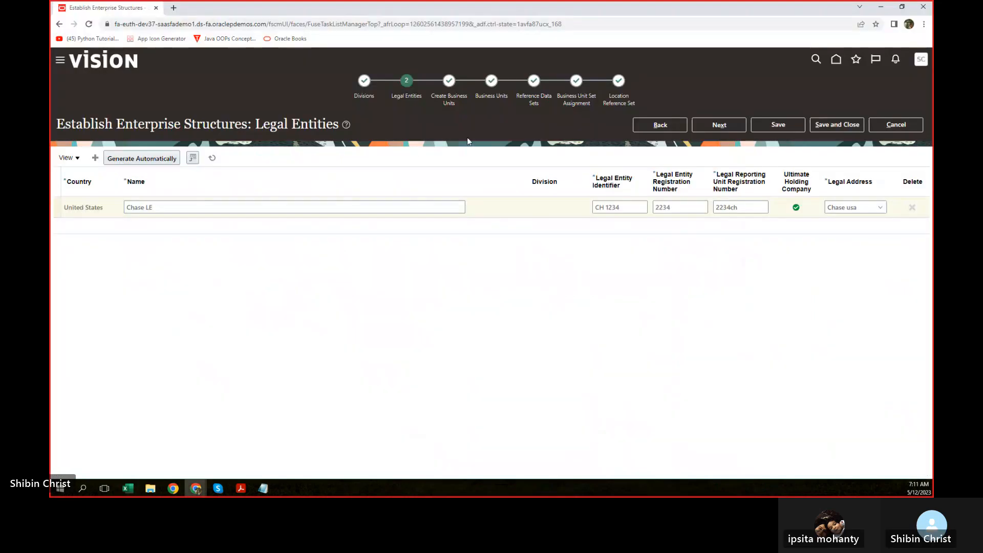
left_click(620, 82)
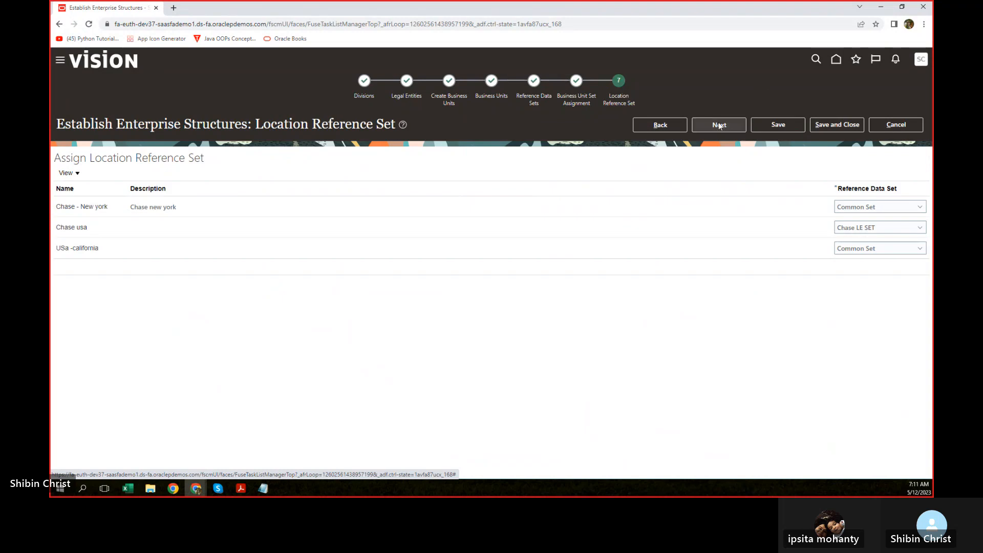
left_click(719, 125)
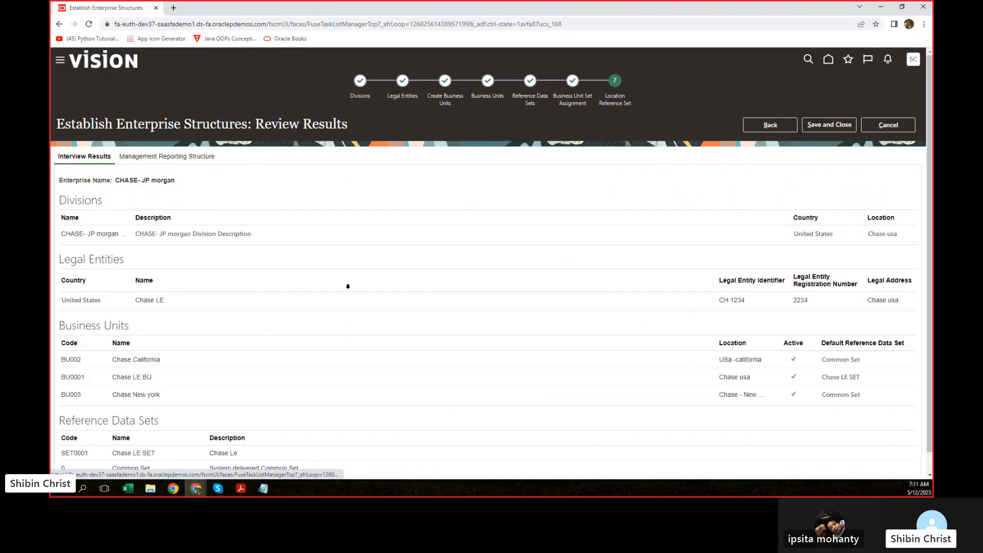
scroll(397, 257, "down", 1)
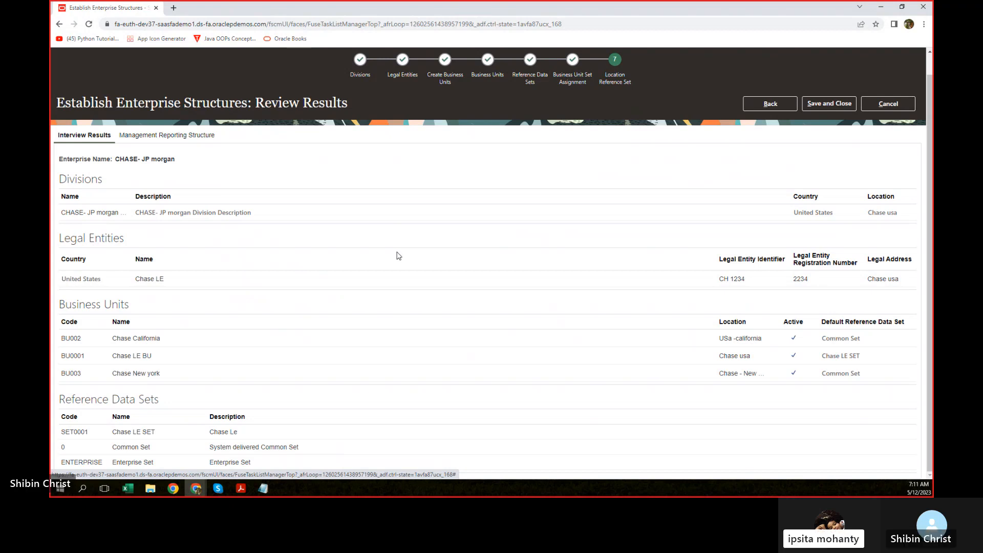
Step: Place the Review Results screenshot at cell A2 of Sheet4, then return to the browser
left_click(128, 489)
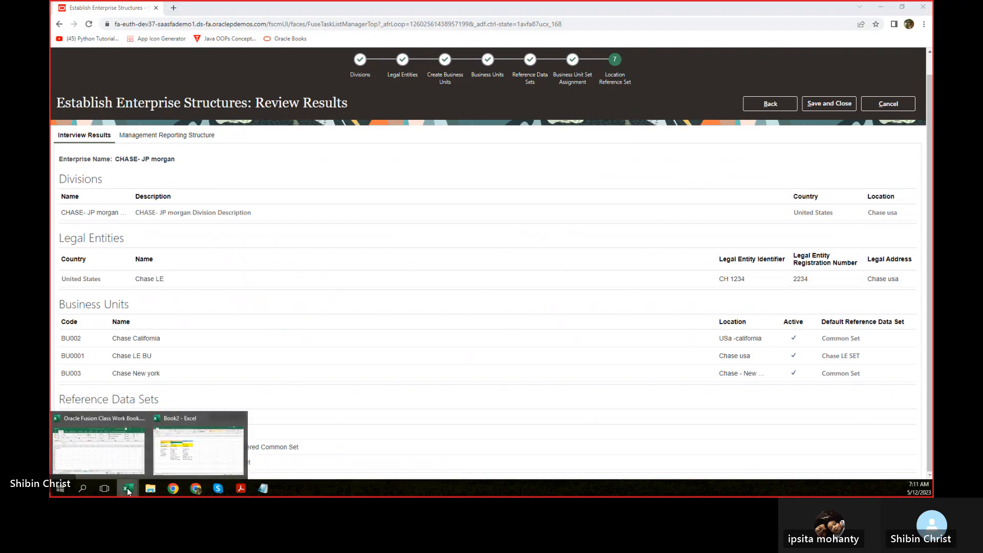
left_click(99, 448)
left_click(297, 212)
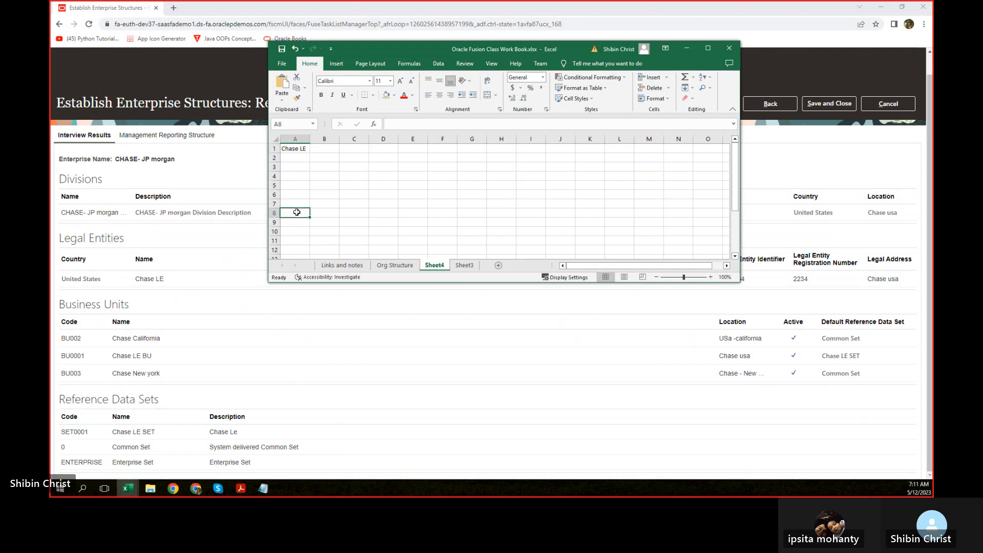
left_click(301, 160)
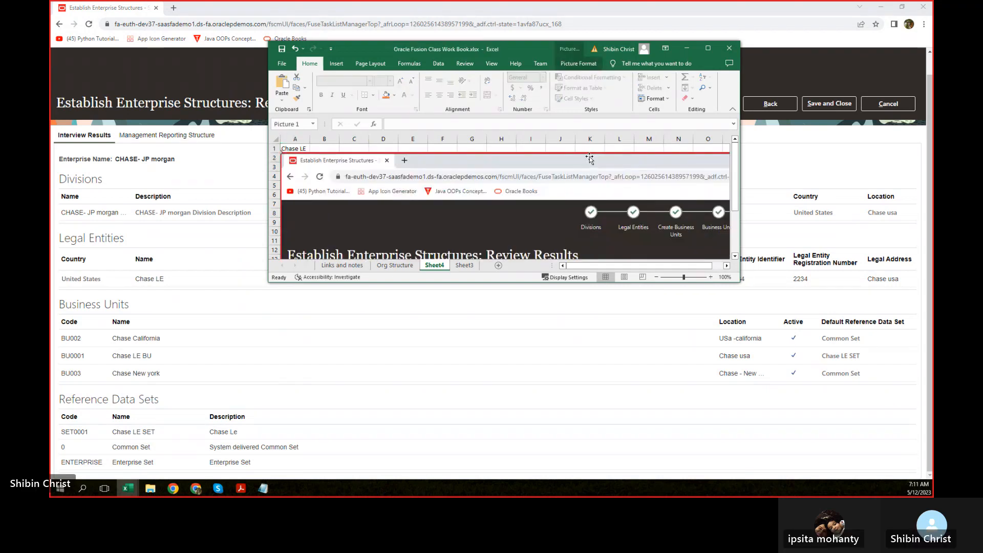
left_click(712, 46)
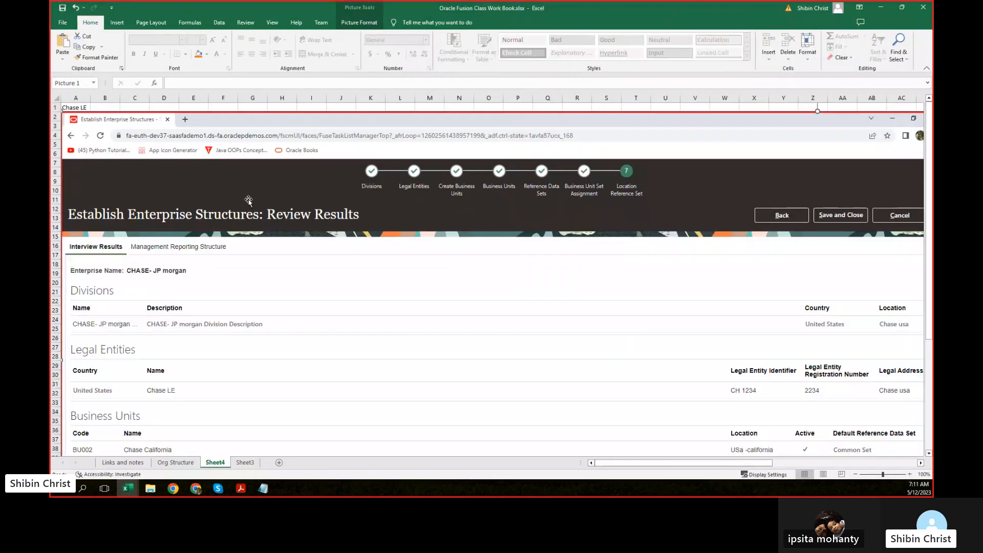
scroll(418, 241, "down", 3)
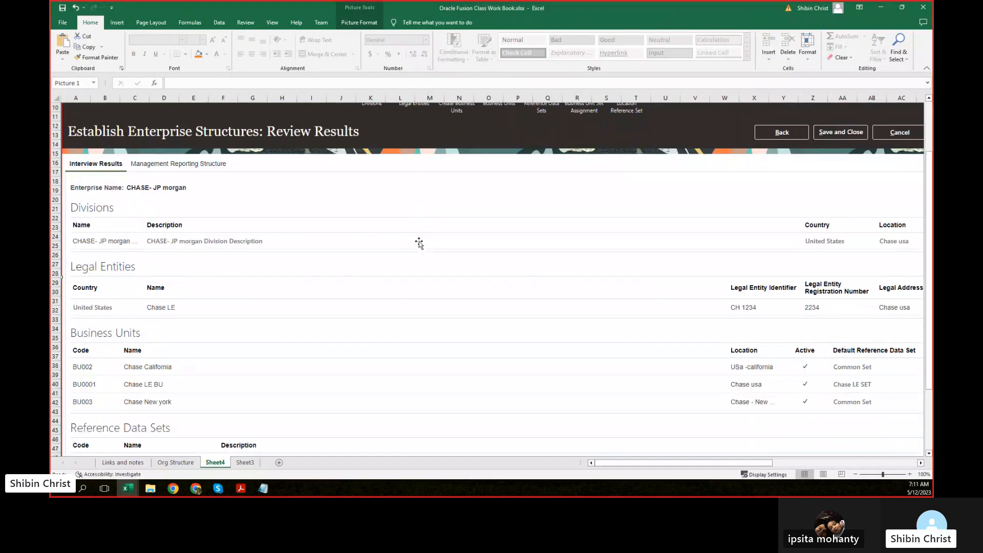
scroll(417, 241, "up", 3)
mouse_move(640, 465)
left_mouse_down()
mouse_move(803, 464)
mouse_move(657, 463)
left_mouse_up()
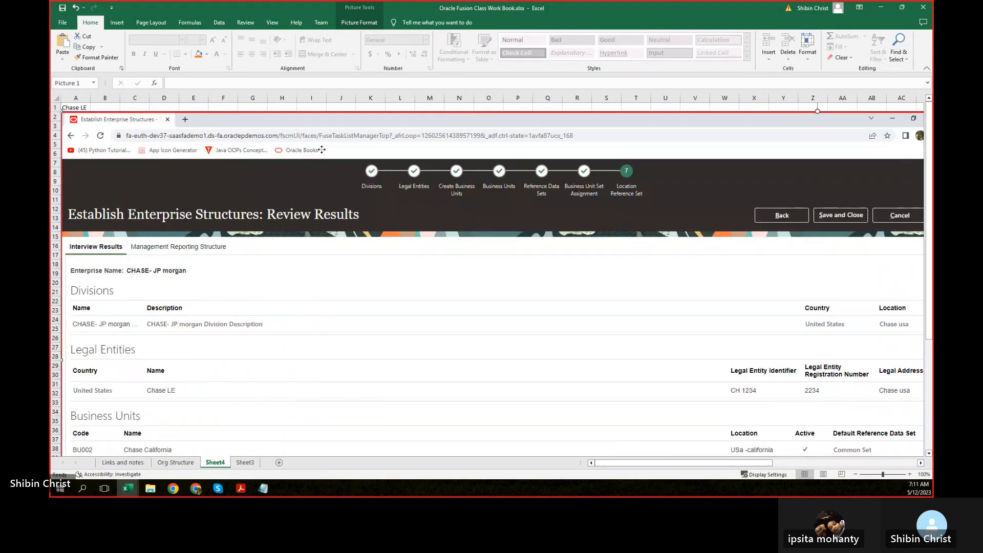
scroll(340, 300, "down", 6)
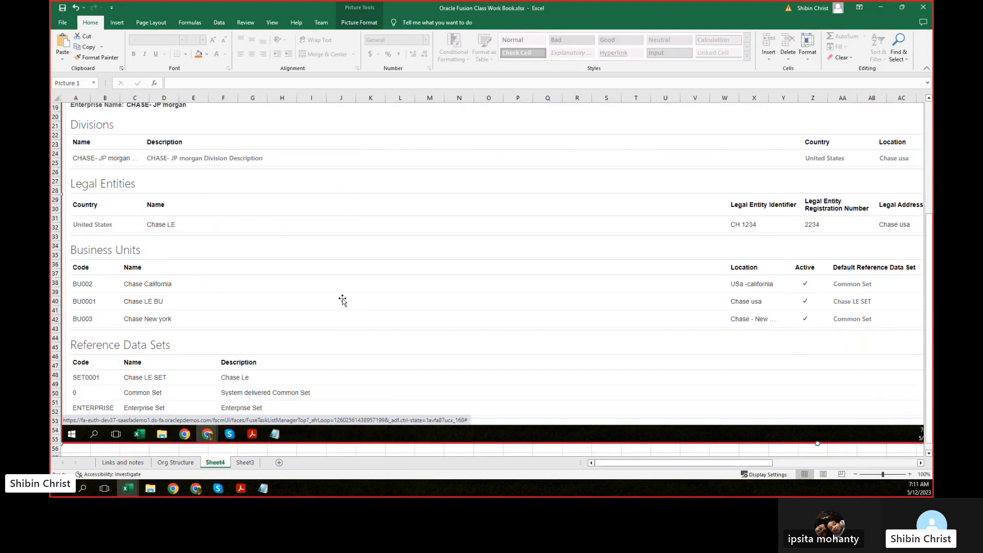
scroll(340, 300, "up", 6)
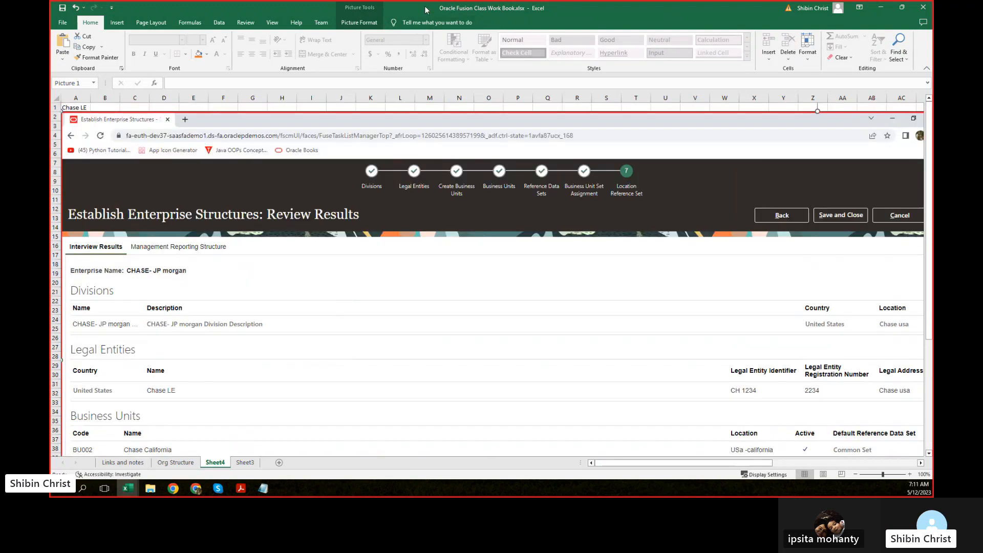
key("alt+Tab")
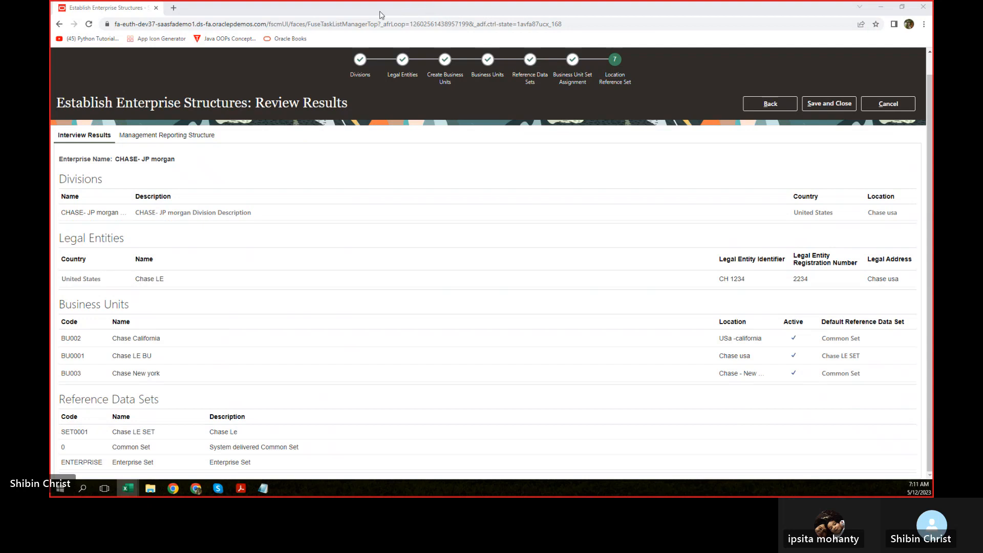
Step: Save and close the Chase enterprise structure setup, then switch to Excel
left_click(829, 104)
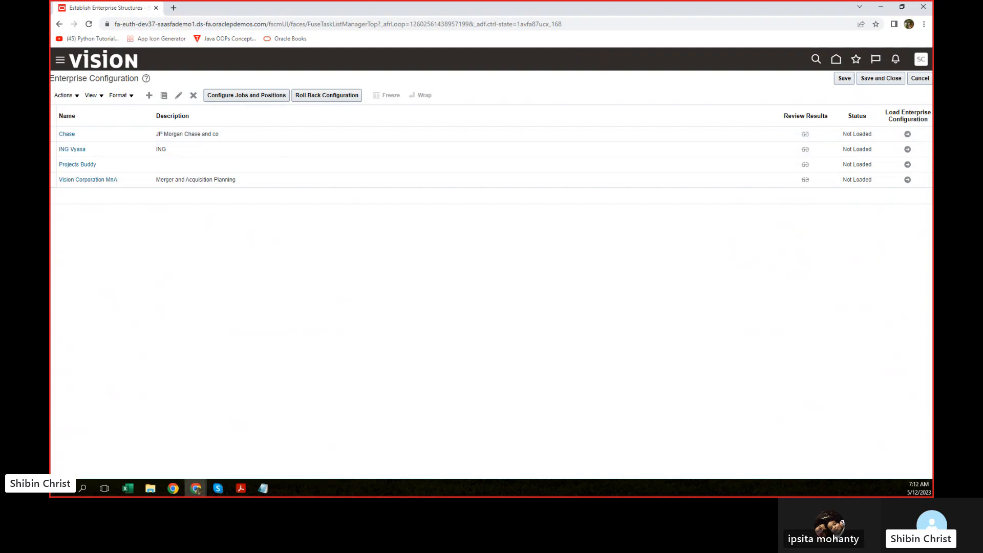
key("alt+Tab")
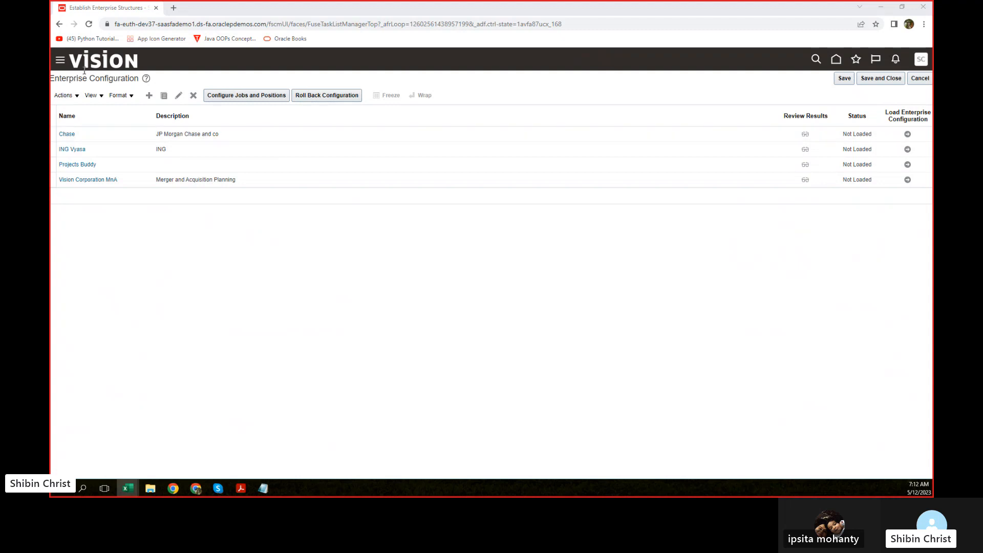
Step: Go to Setup and Maintenance from Settings and Actions and start a task search
left_click(920, 59)
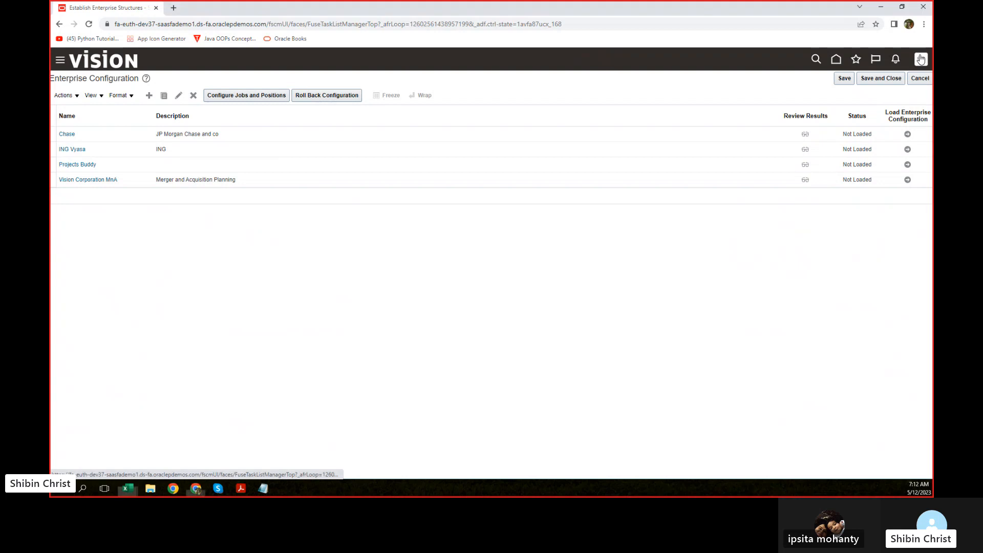
left_click(920, 60)
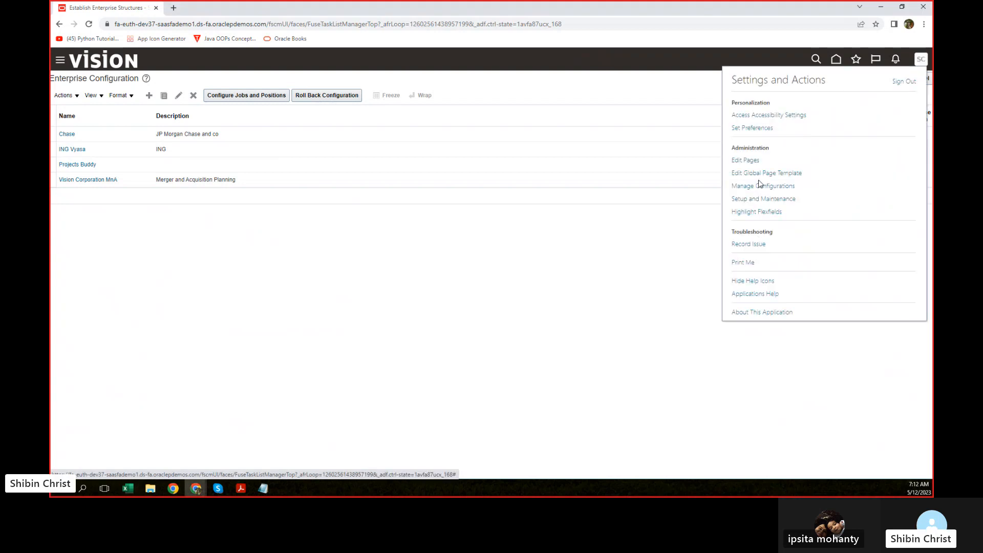
left_click(753, 200)
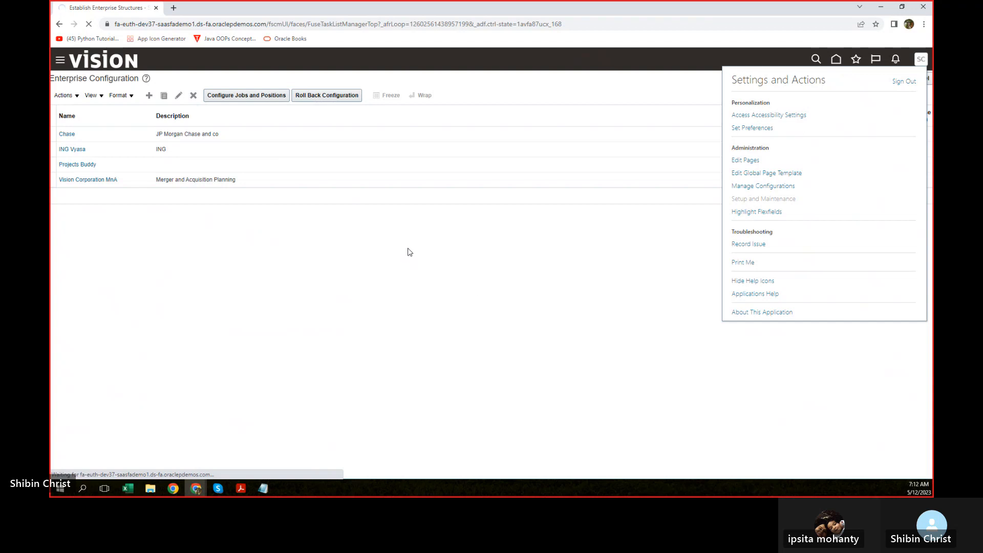
left_click(454, 114)
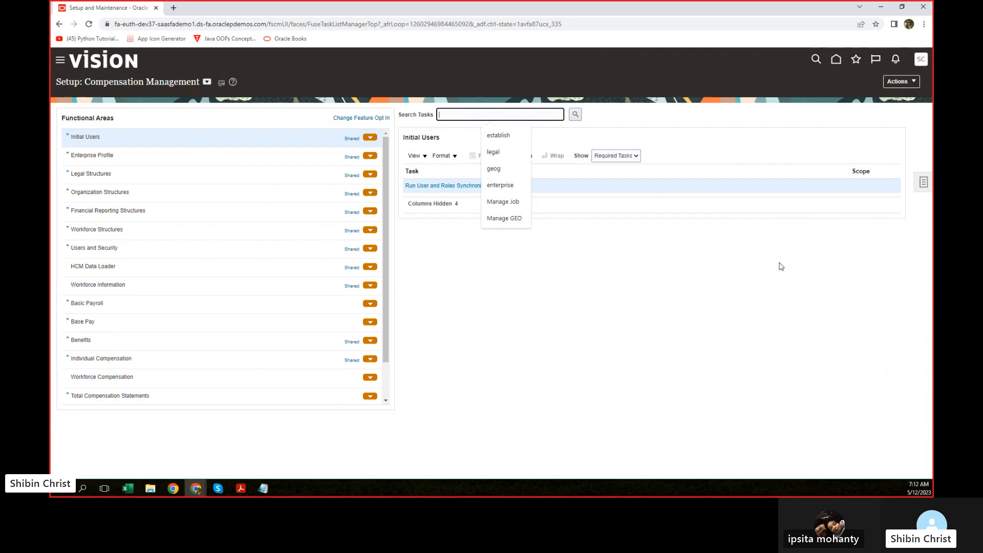
Step: Search tasks for 'legal' and open Manage Legal Entity, which returns a row-not-found error
left_click(576, 115)
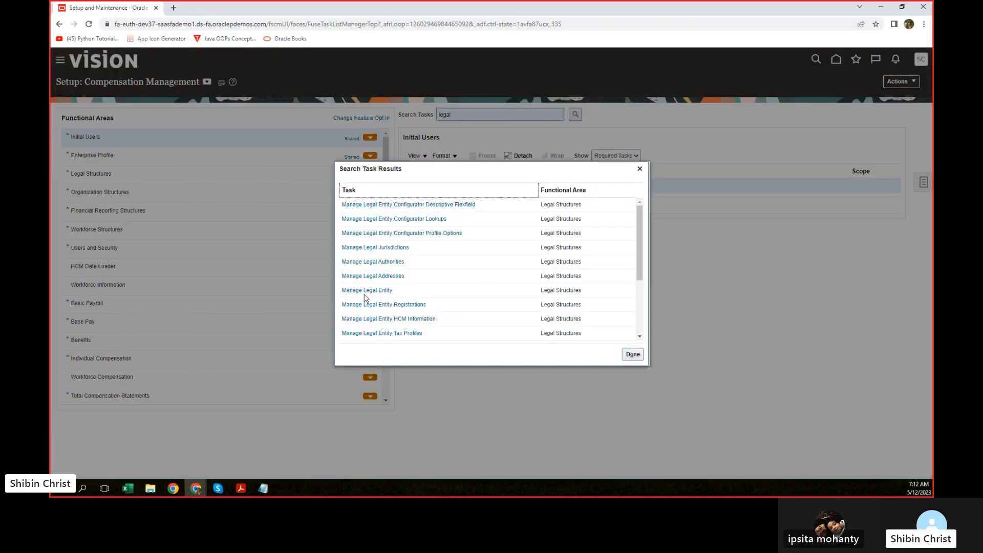
left_click(365, 290)
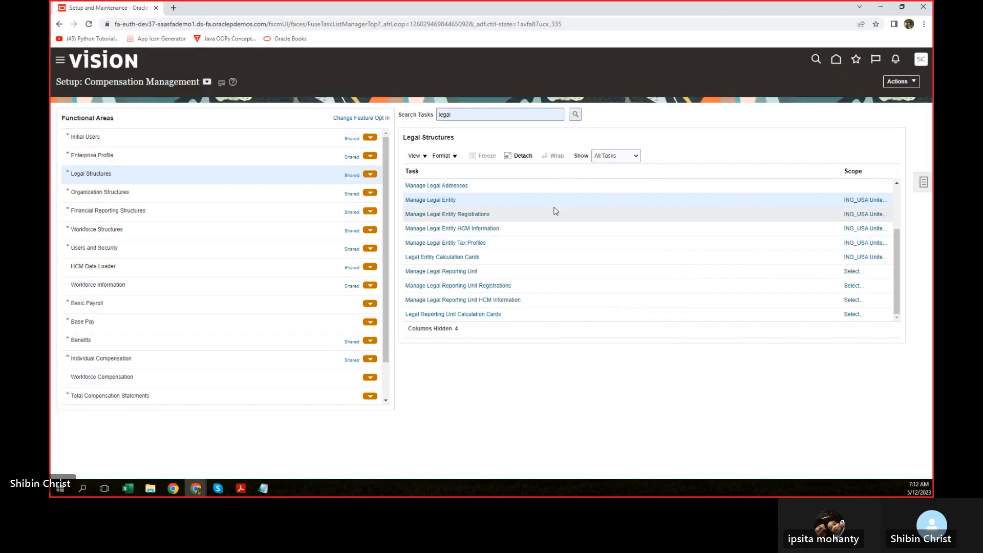
left_click(426, 201)
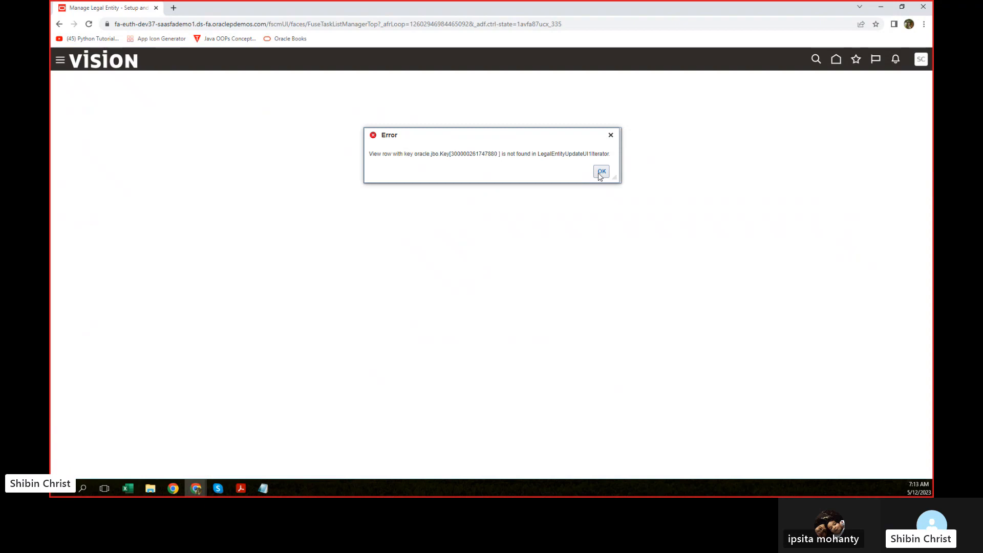
Step: Dismiss the Manage Legal Entity error and reopen Setup and Maintenance from Settings and Actions
left_click(602, 172)
left_click(921, 60)
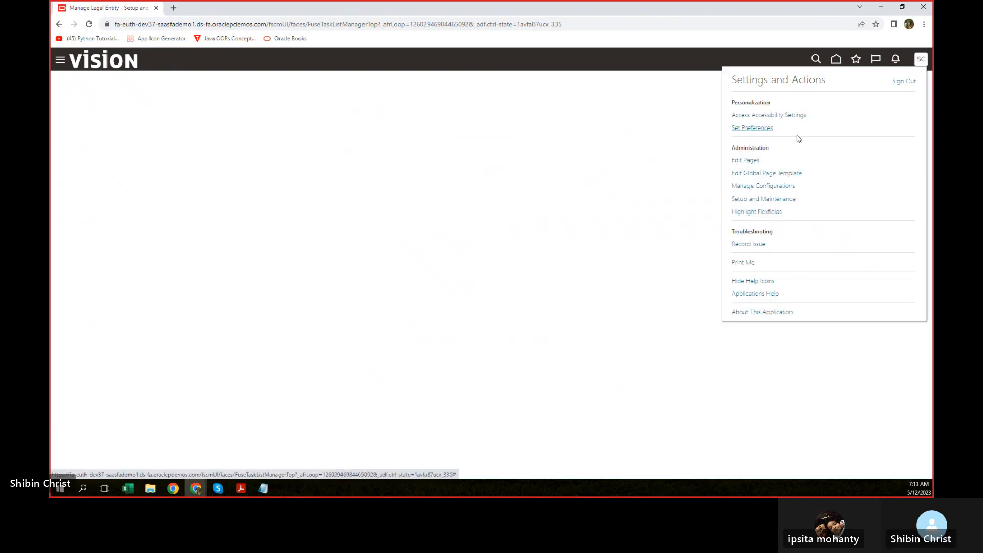
left_click(745, 201)
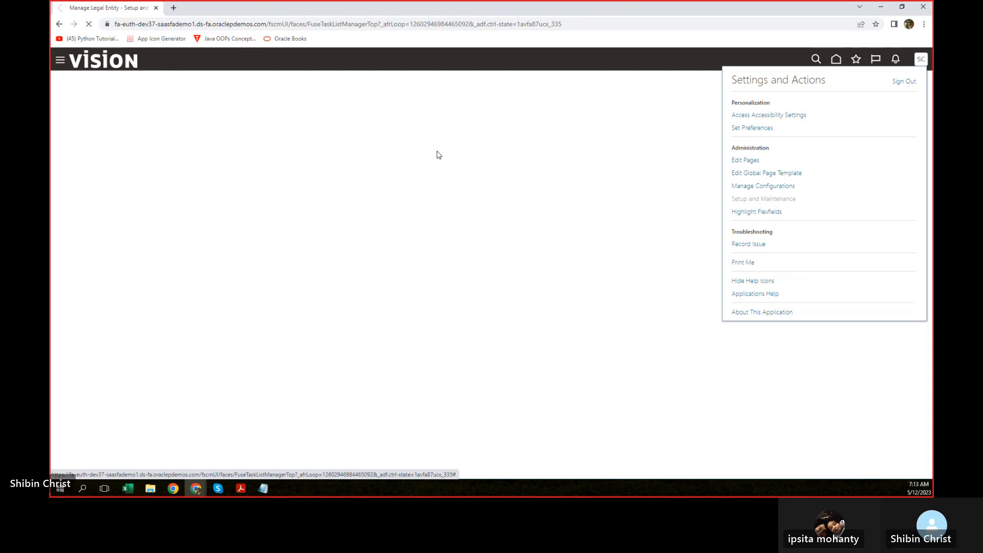
Step: Rerun the 'legal' task search and open Manage Legal Entity's scope, currently ING_USA United States LE
left_click(484, 115)
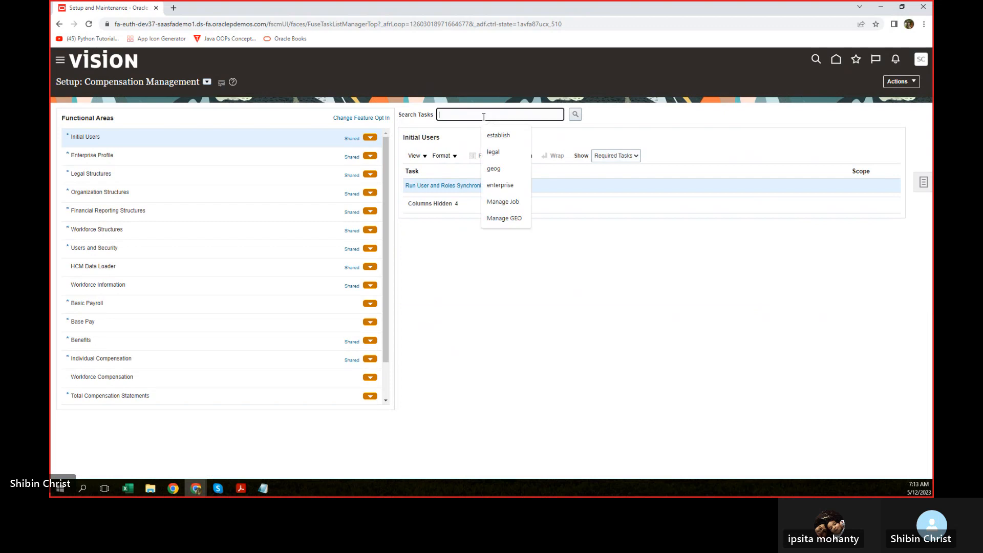
left_click(493, 153)
left_click(576, 115)
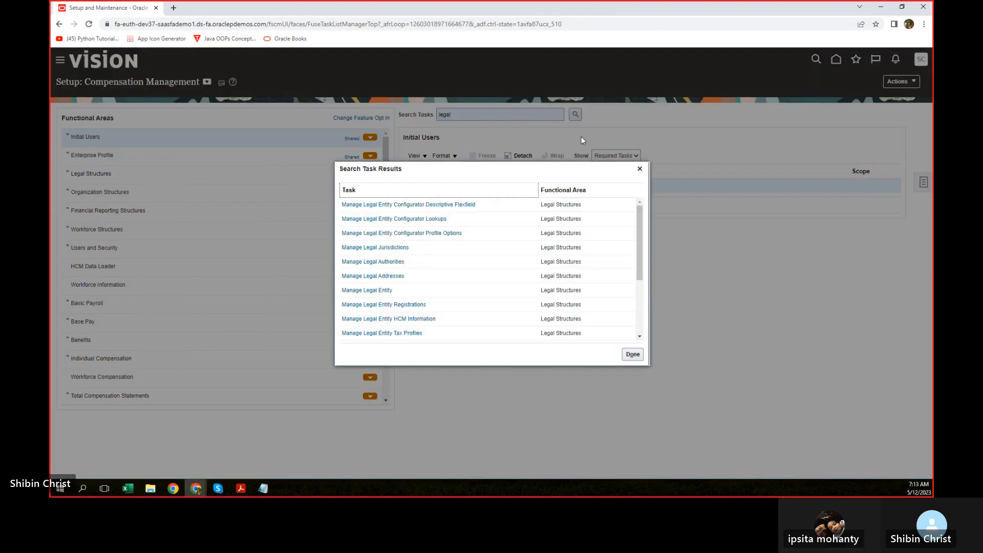
left_click(374, 291)
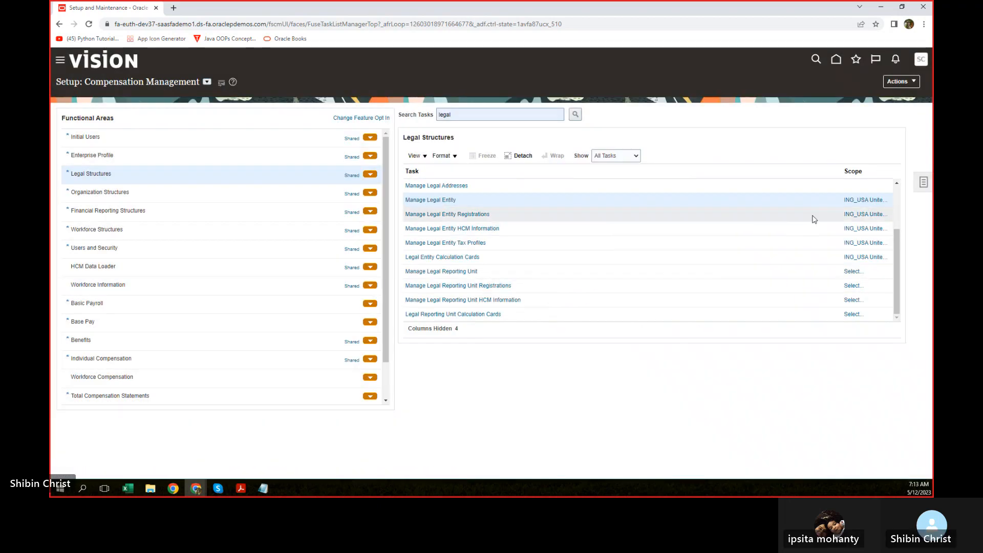
left_click(866, 204)
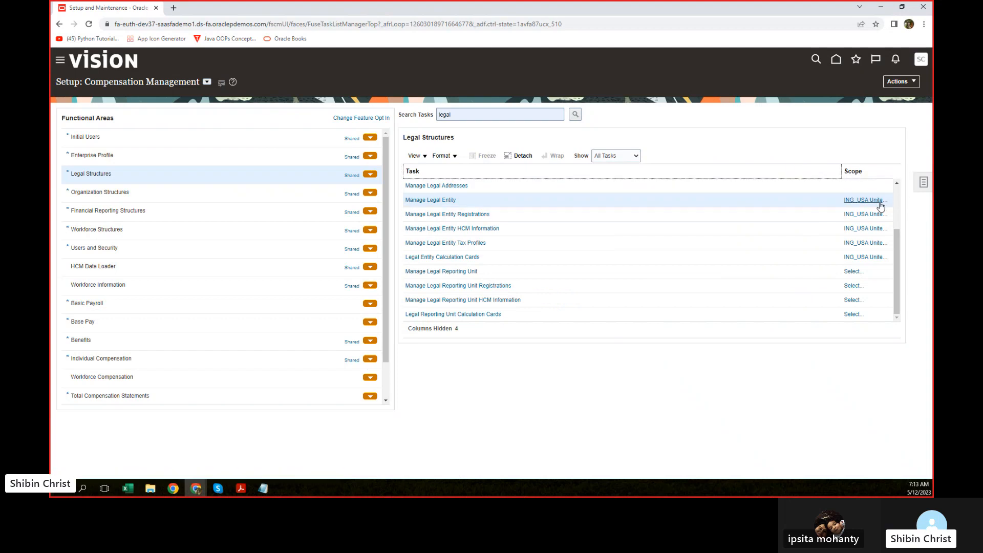
left_click(871, 200)
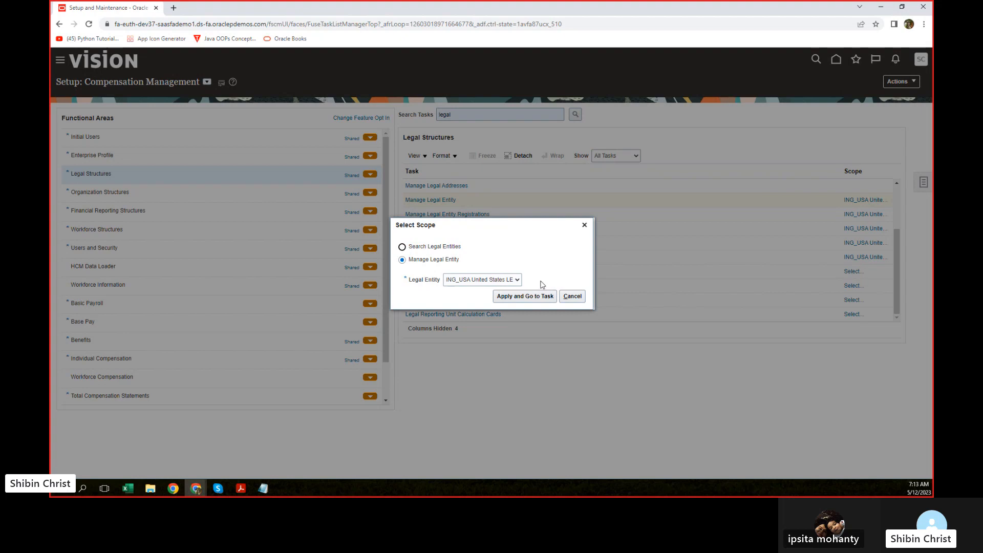
Step: Browse the full legal entity list through Select and Add, then close it without picking one
left_click(518, 279)
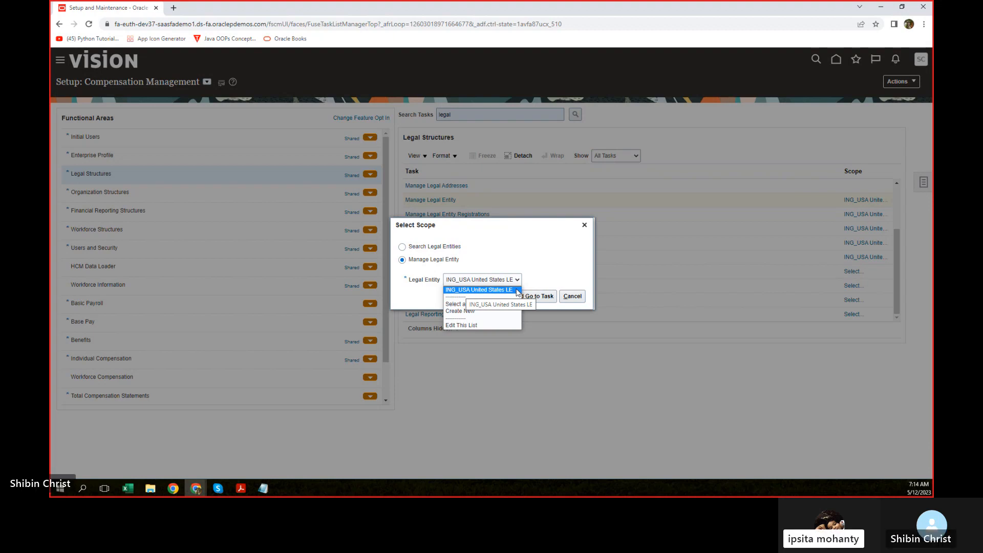
left_click(467, 305)
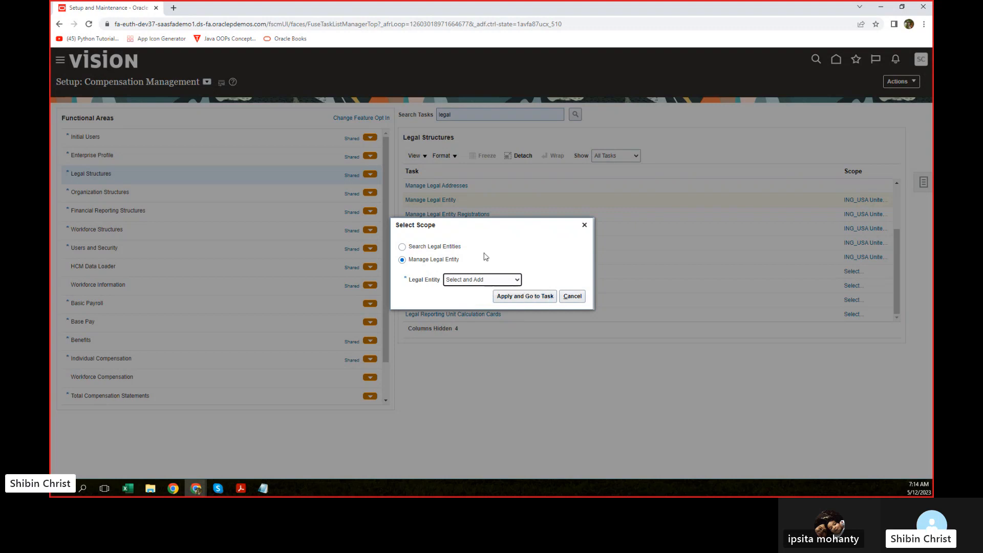
left_click(517, 282)
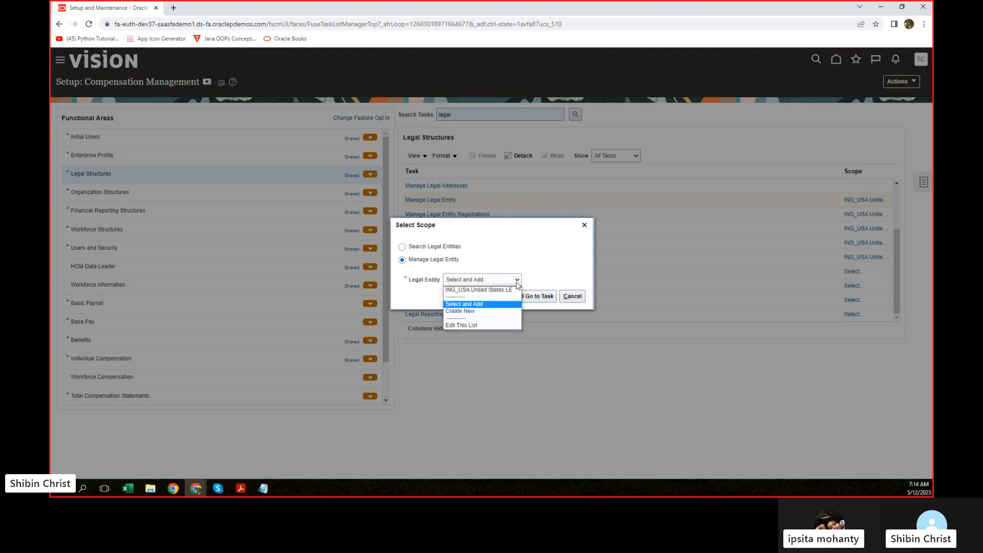
left_click(467, 305)
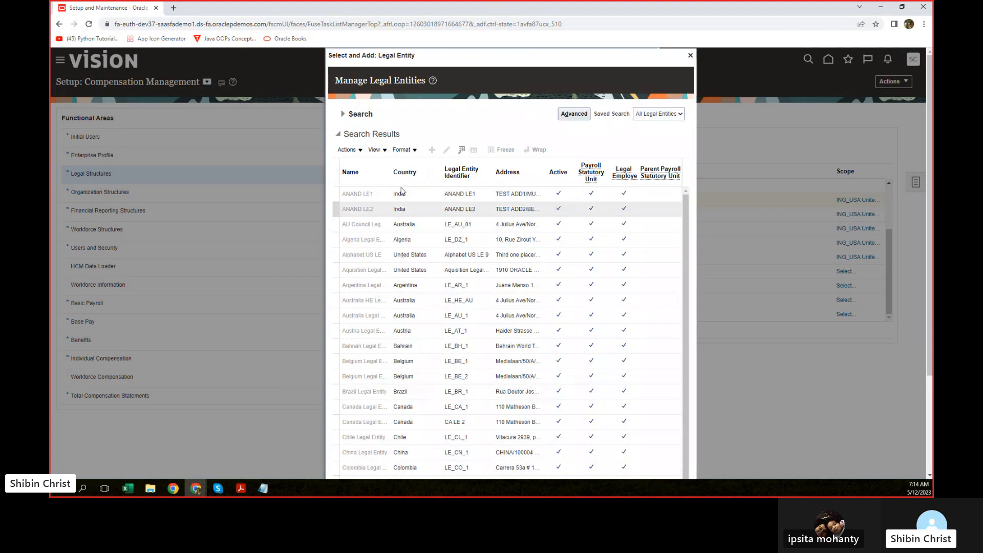
left_click(344, 114)
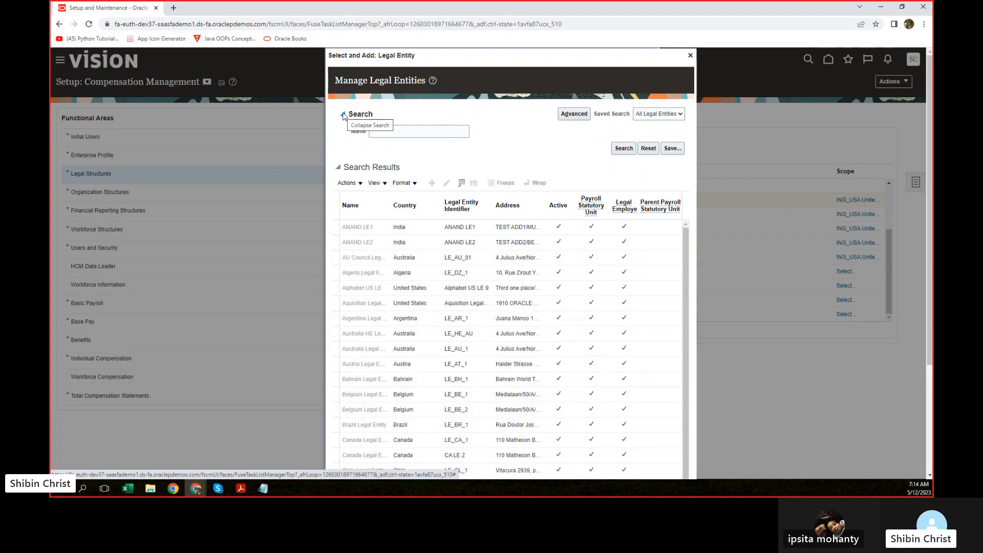
left_click(691, 55)
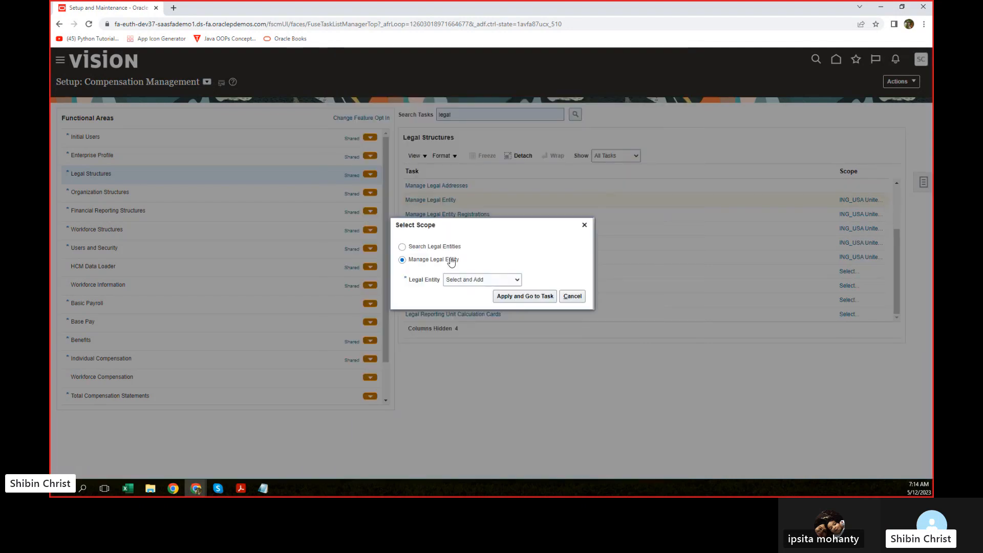
Step: Set the legal entity scope to Create New, view Manage Legal Entities, then return to the tasks
left_click(517, 280)
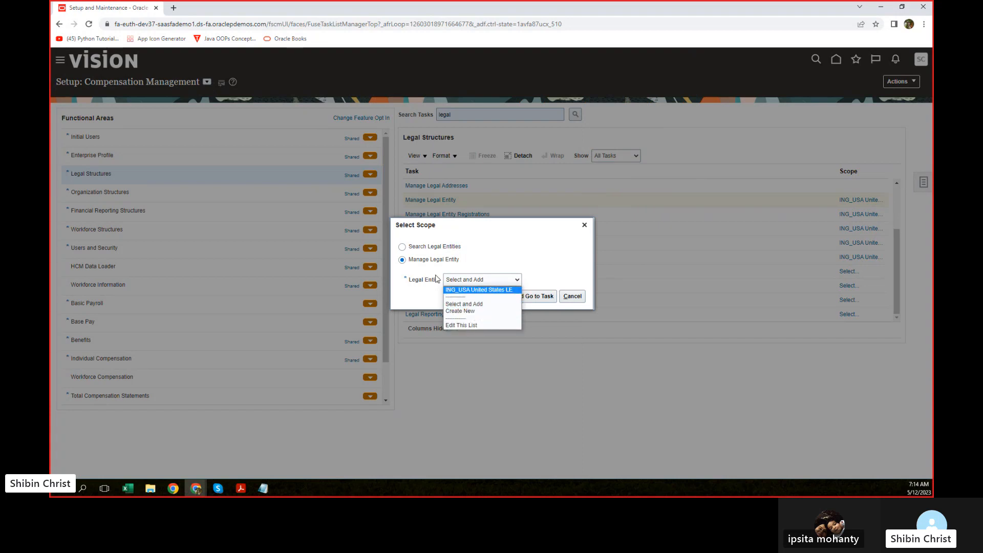
left_click(417, 253)
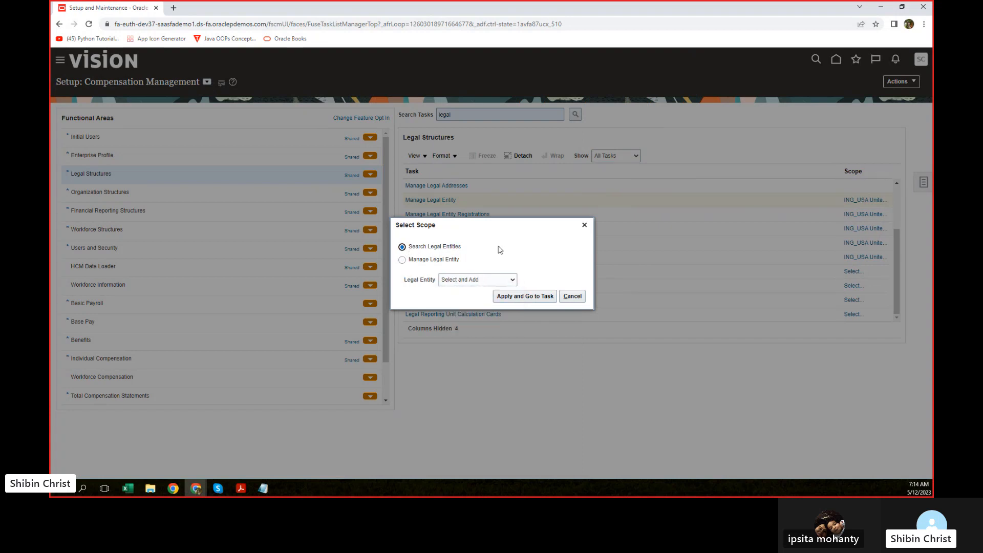
left_click(512, 279)
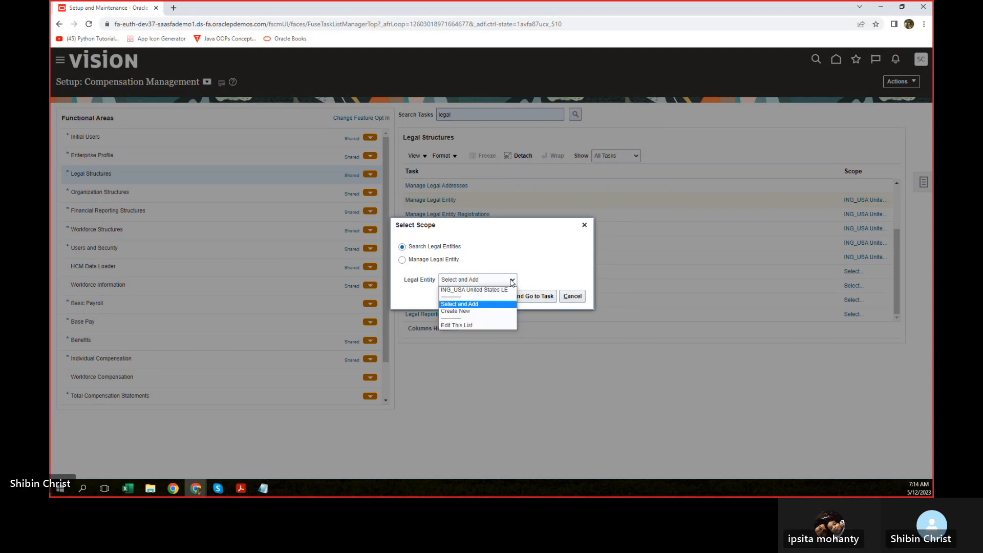
left_click(469, 312)
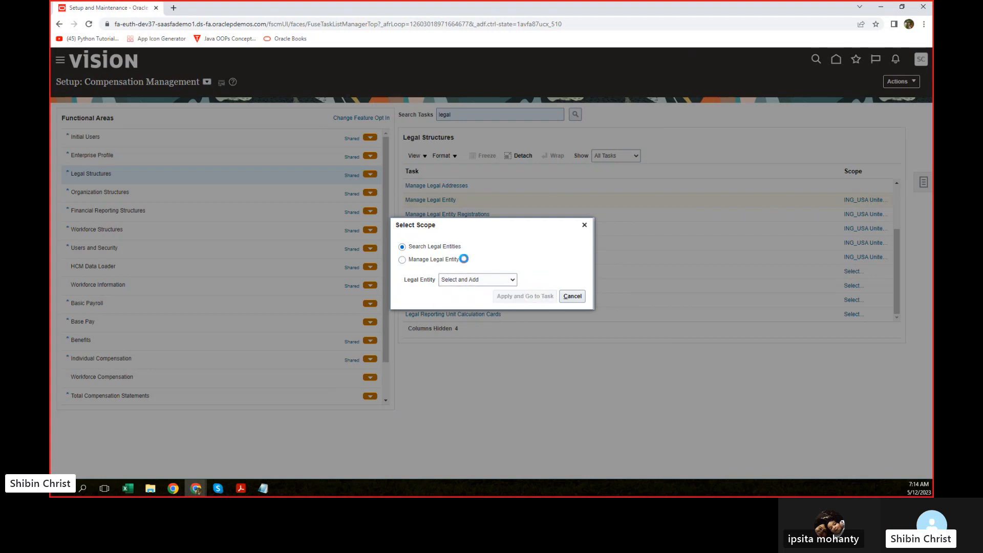
left_click(450, 249)
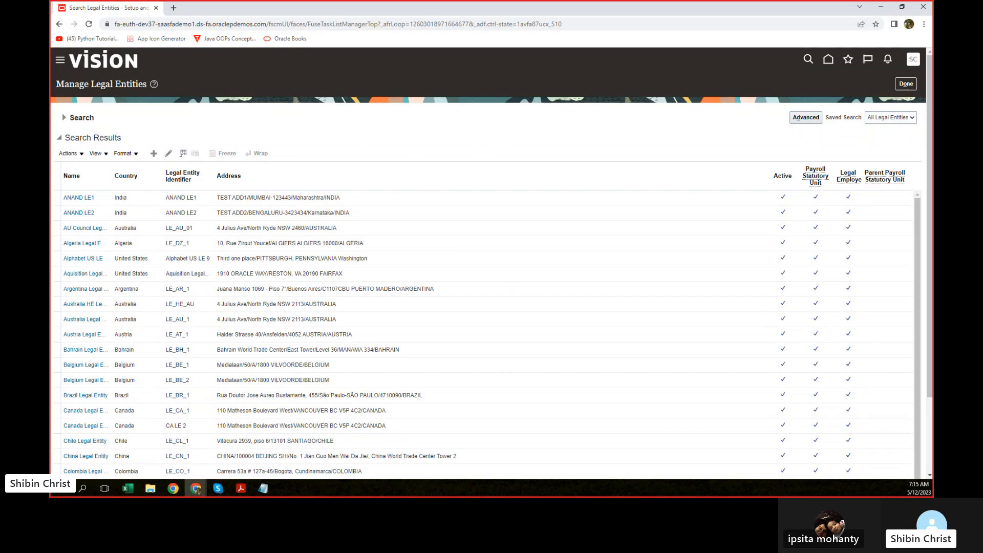
left_click(906, 85)
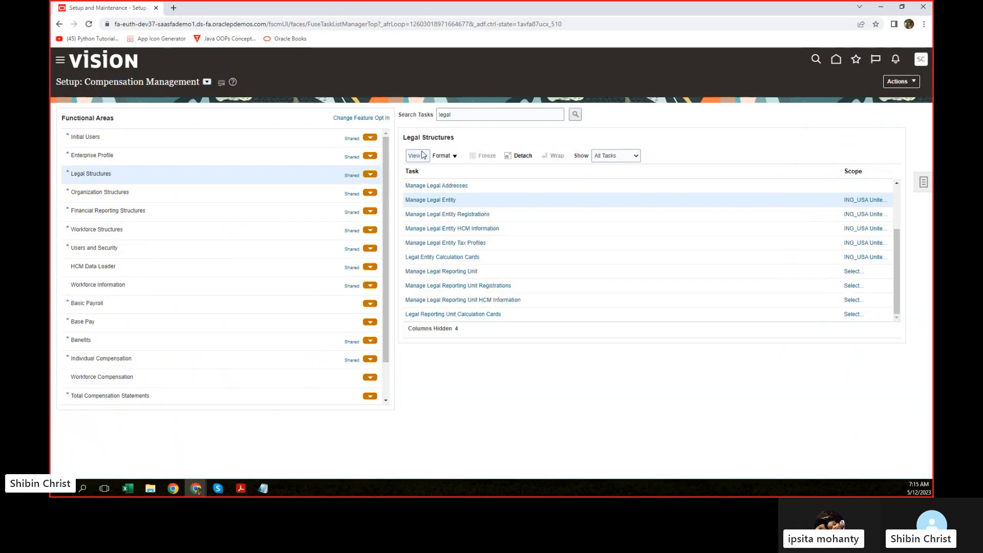
Step: Reopen Manage Legal Entity's scope, browse the full legal entity list, and close it unpicked
left_click(859, 200)
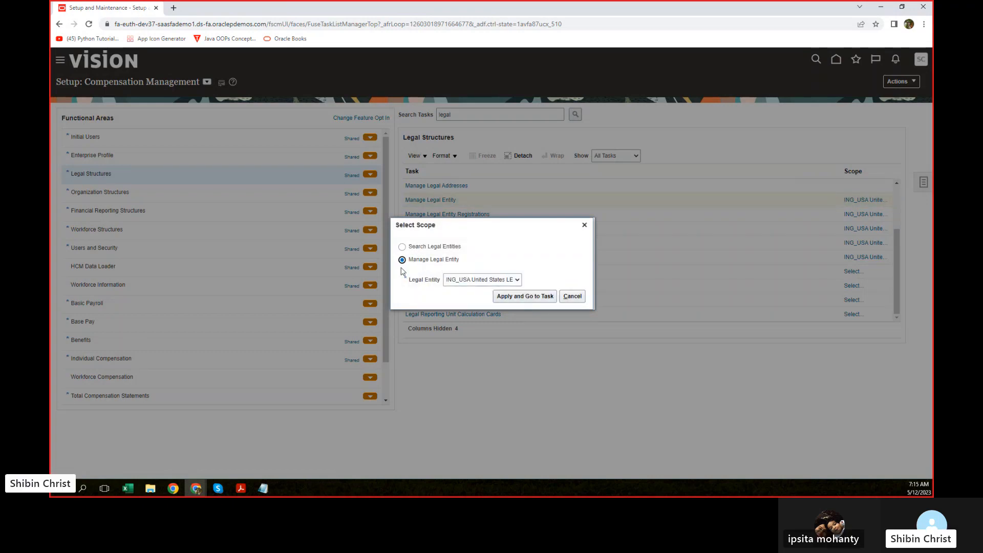
left_click(522, 281)
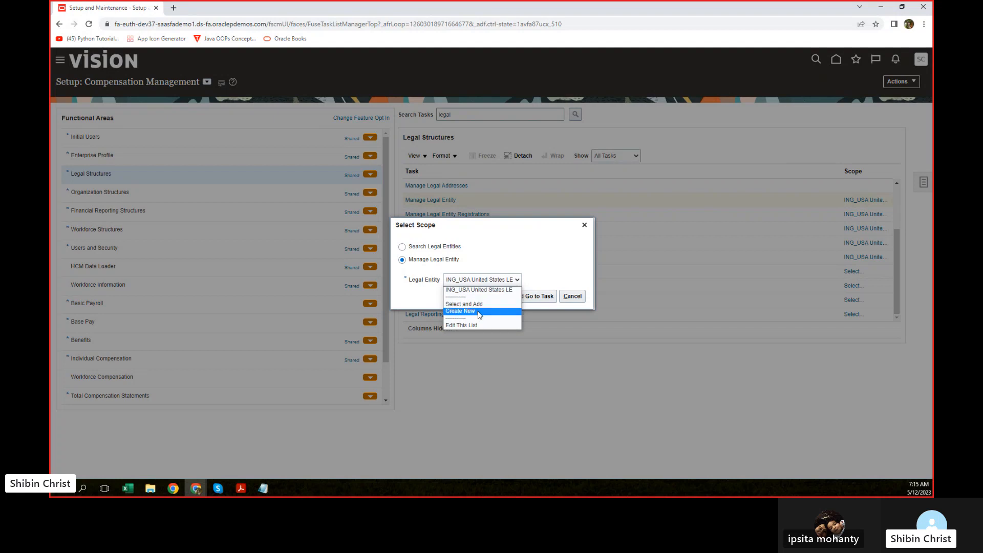
left_click(472, 305)
left_click(526, 296)
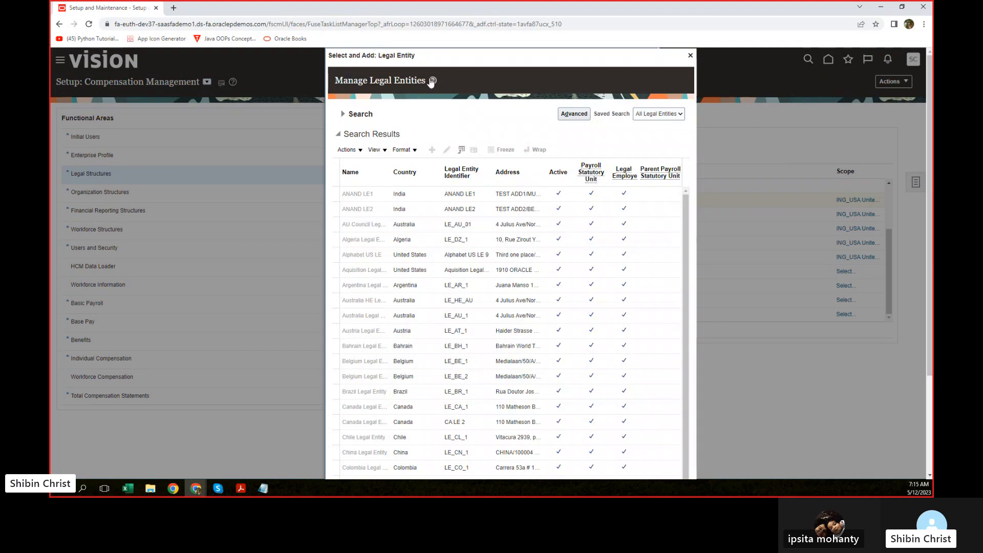
mouse_move(450, 58)
left_mouse_down()
mouse_move(339, 58)
mouse_move(402, 68)
mouse_move(533, 64)
mouse_move(452, 65)
mouse_move(461, 66)
left_mouse_up()
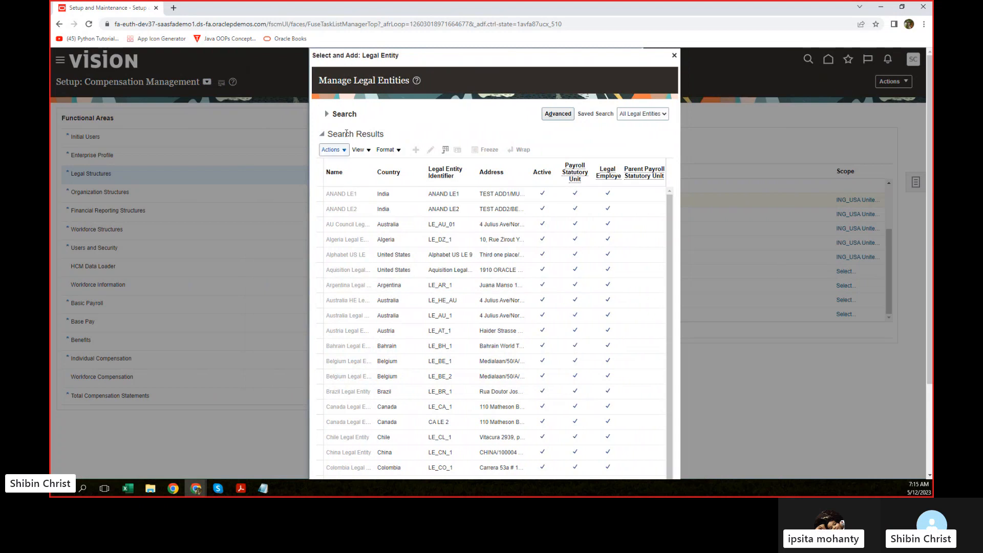
left_click(327, 114)
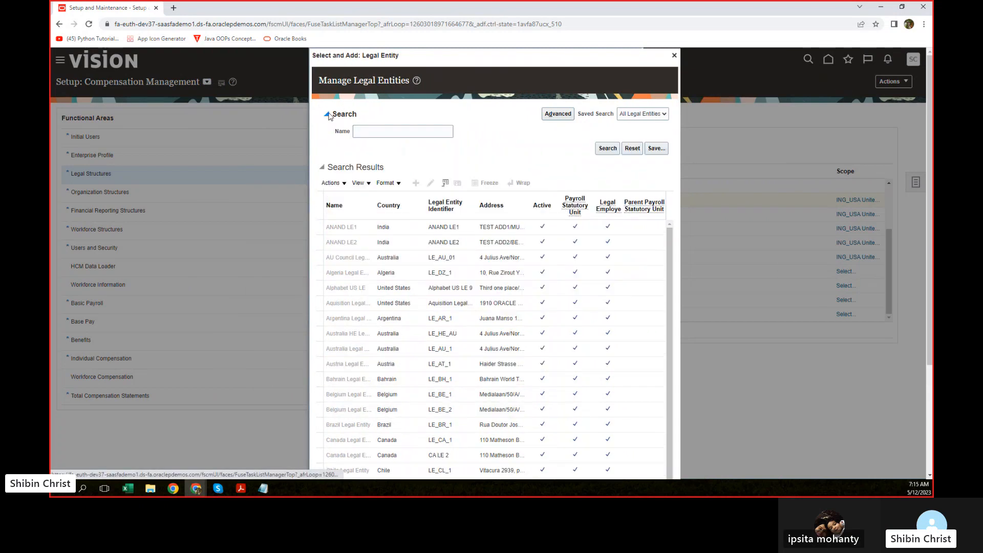
left_click(675, 56)
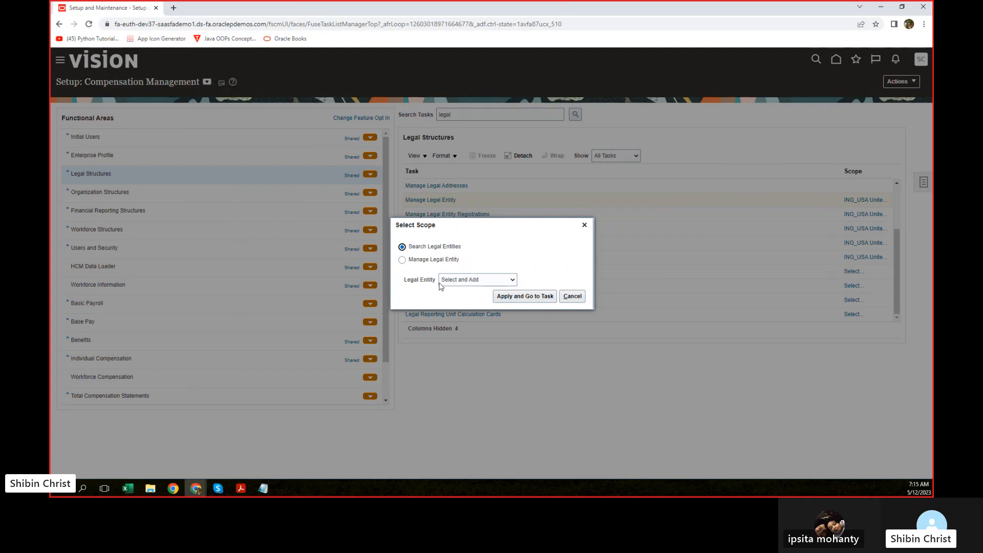
Step: Search Manage Legal Entities for the name 'Chase', which returns no data
left_click(537, 296)
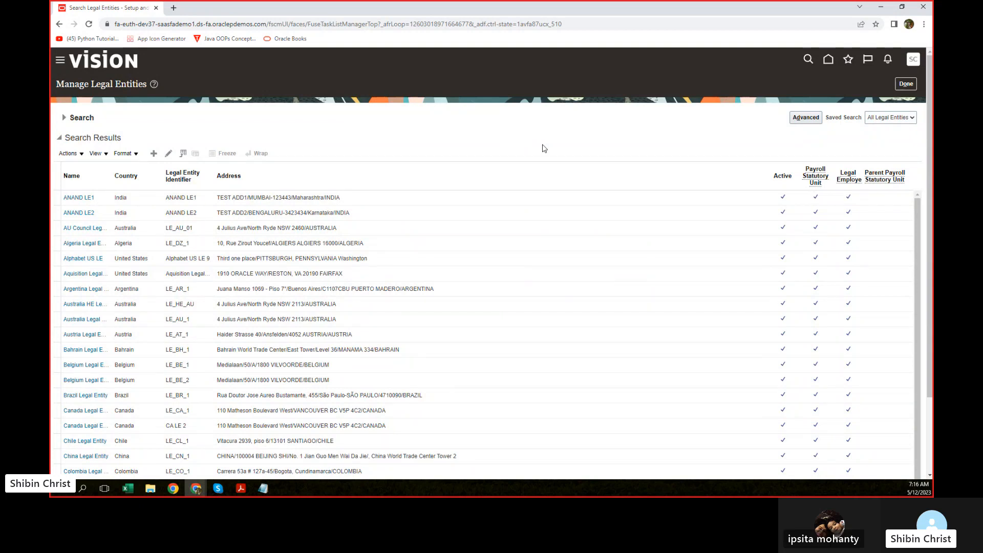
left_click(66, 118)
left_click(123, 135)
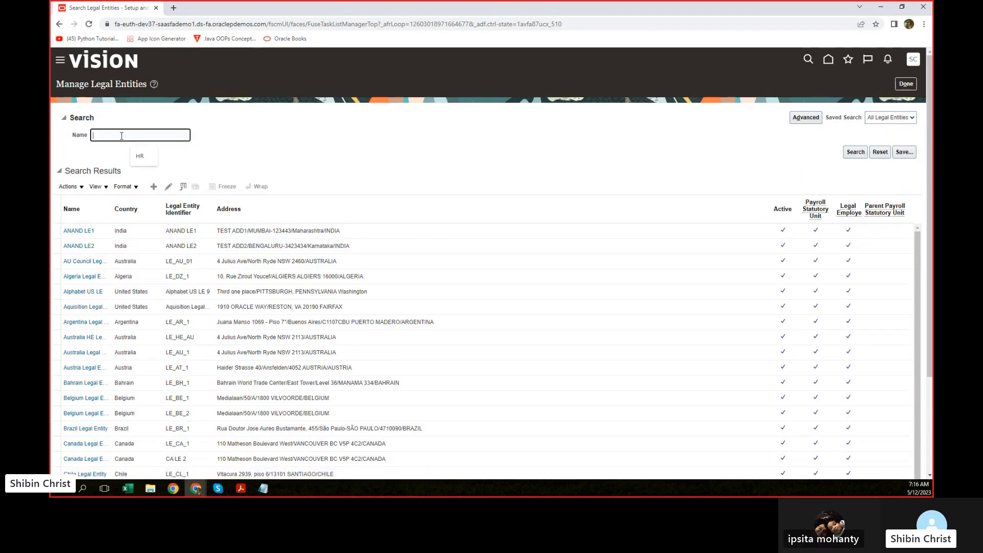
left_click(57, 87)
left_click_drag(89, 85, 154, 85)
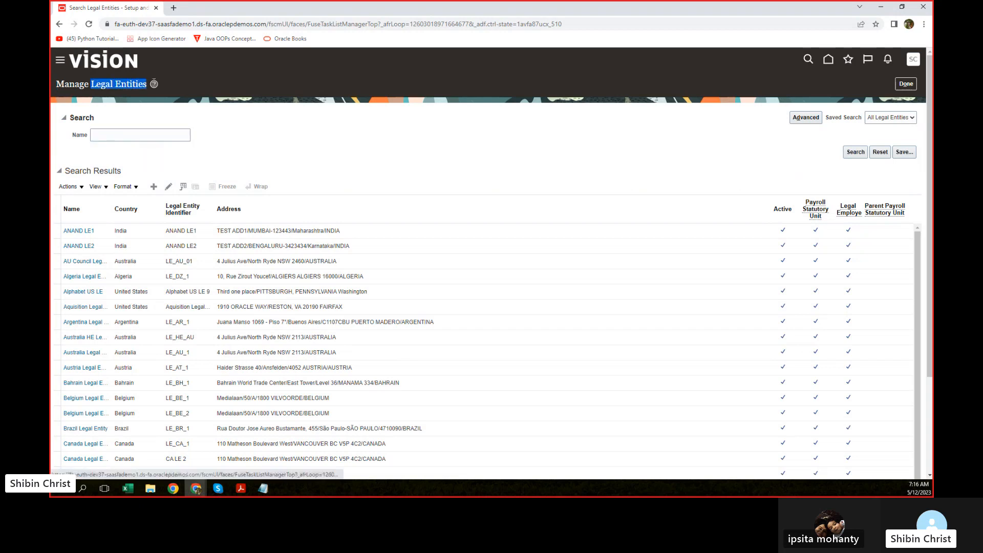
left_click(148, 134)
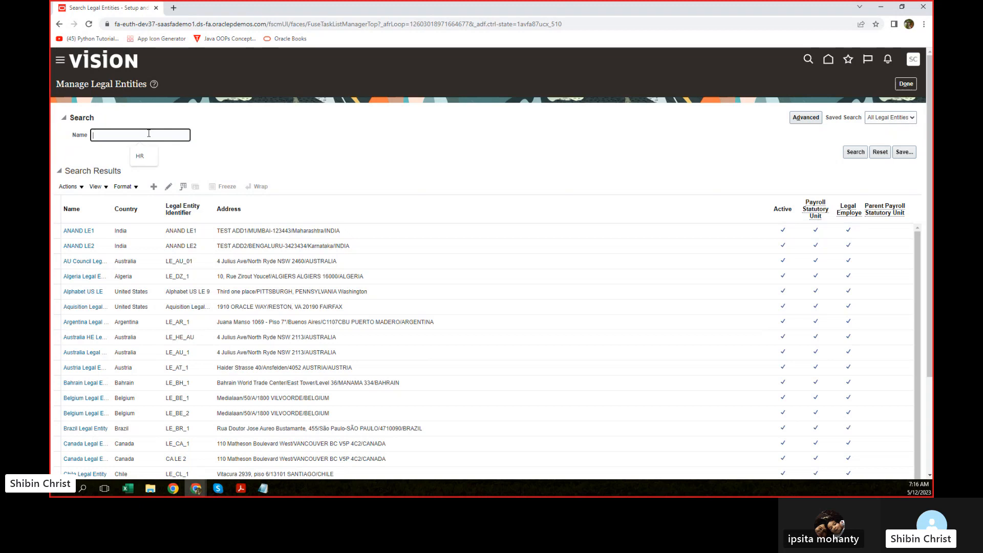
type("C")
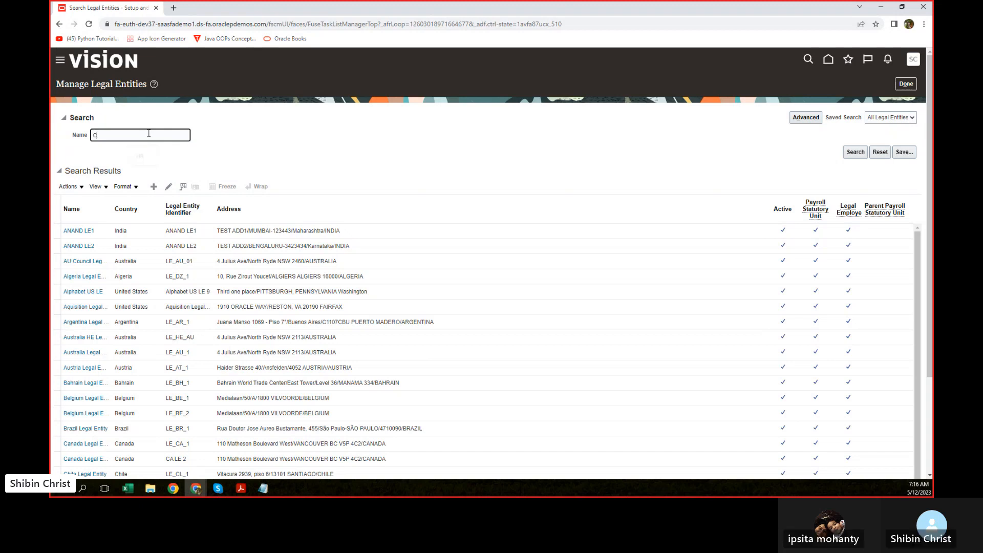
type("hase")
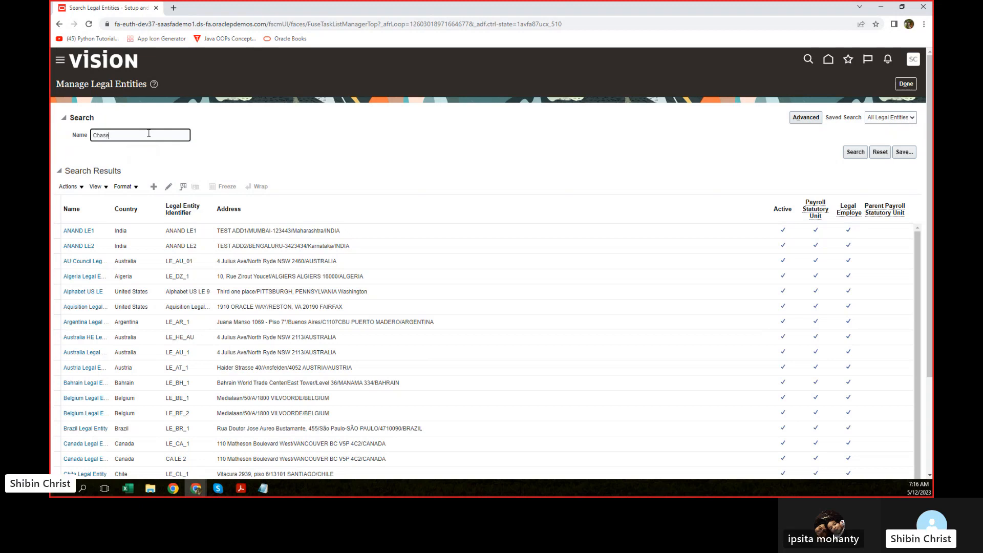
left_click(855, 152)
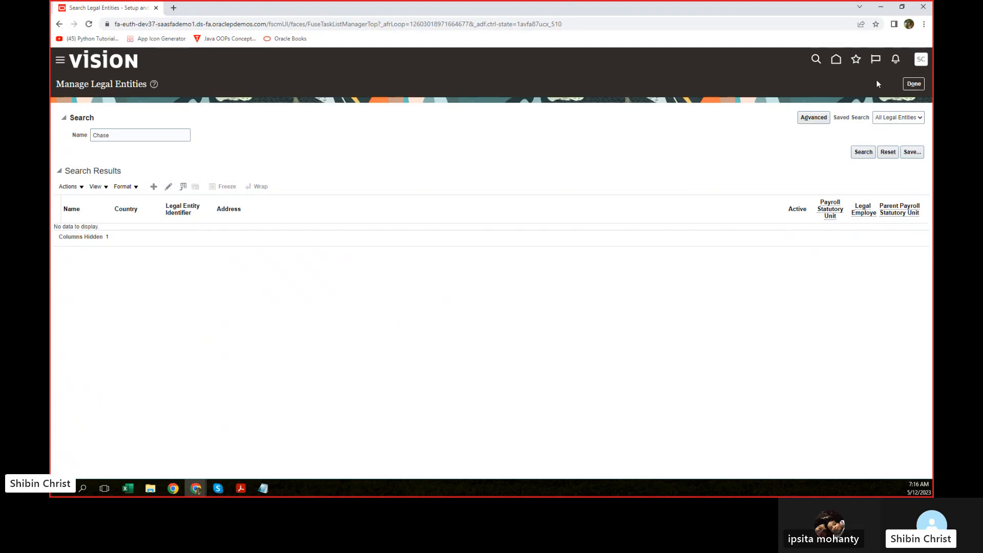
Step: Leave the legal entities page and search the setup tasks for 'establish'
left_click(912, 84)
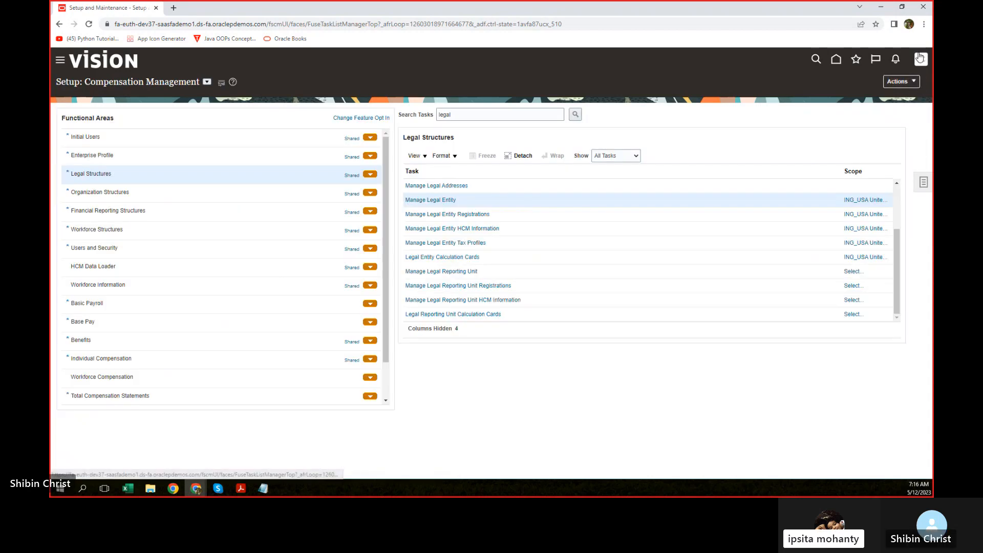
triple_click(473, 114)
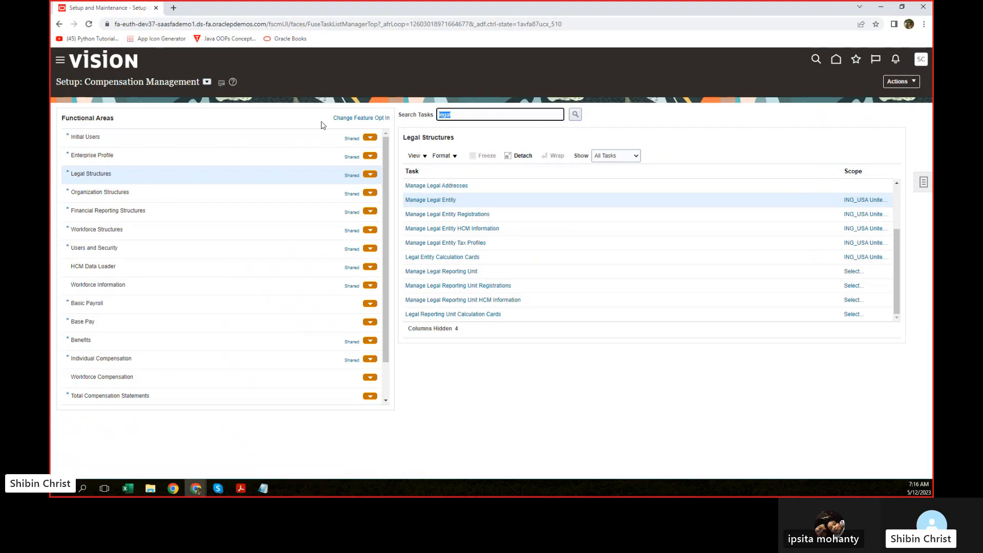
type("establish")
left_click(497, 136)
left_click(576, 114)
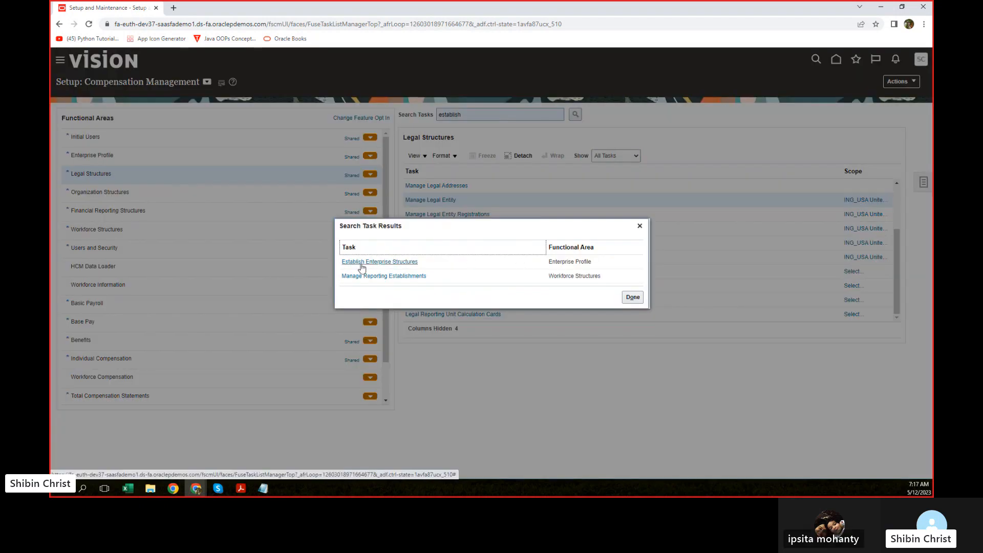
Step: Open Establish Enterprise Structures and select the Chase enterprise configuration
left_click(361, 264)
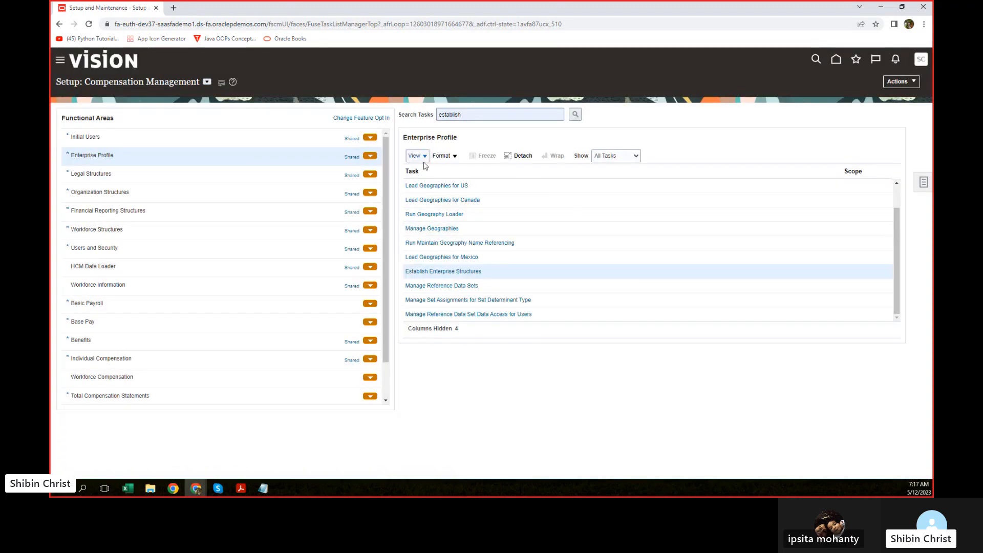
left_click(453, 270)
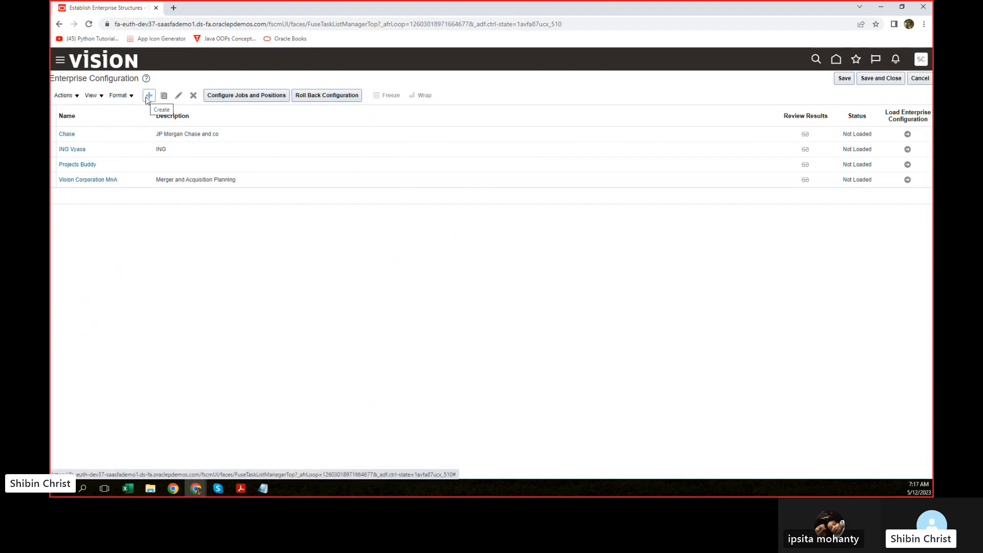
left_click(66, 134)
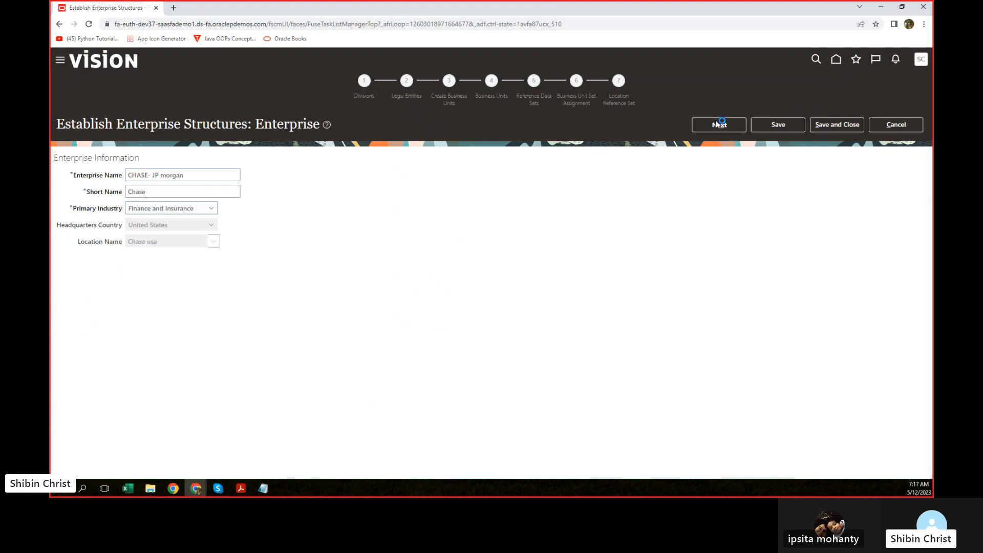
Step: Advance to the Divisions step showing CHASE- JP morgan Division in United States
left_click(720, 125)
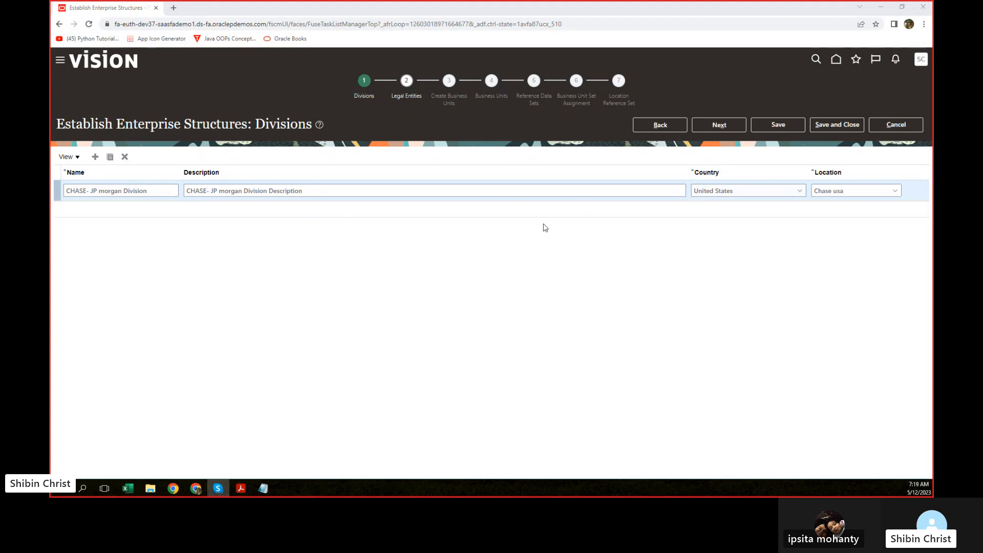
Step: Cancel the wizard and confirm discarding the unsaved changes
left_click(897, 131)
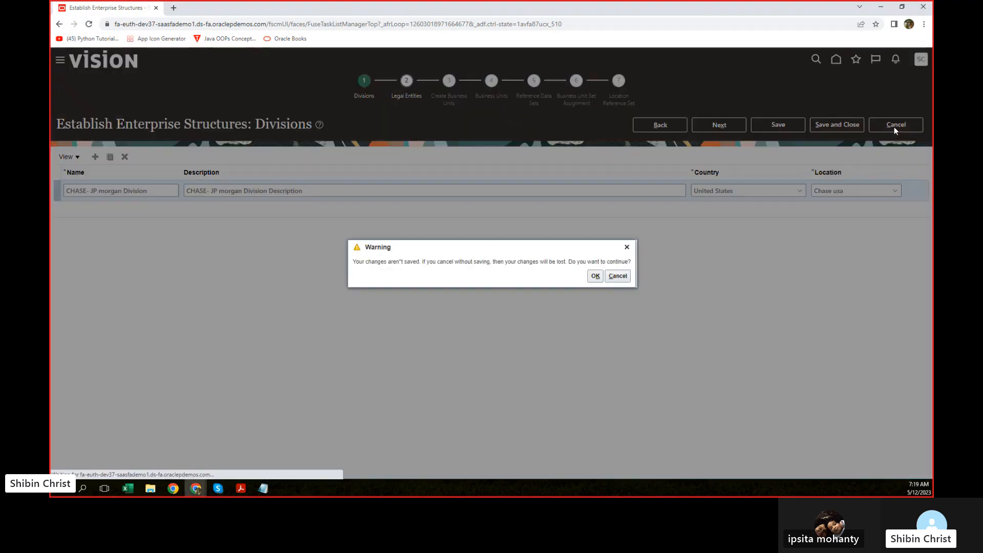
left_click(595, 277)
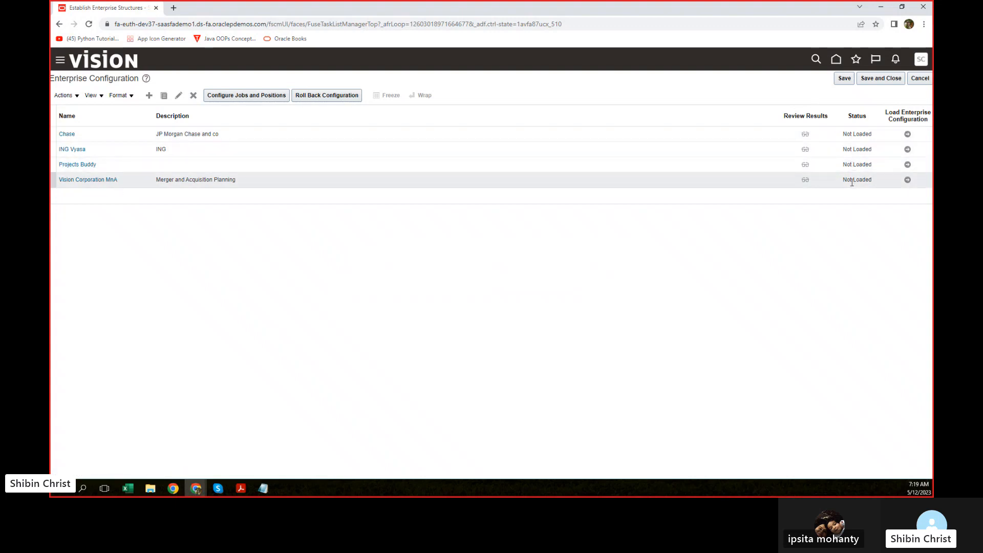
Step: Load the Chase enterprise configuration and confirm, so its status becomes Loaded
left_click(859, 134)
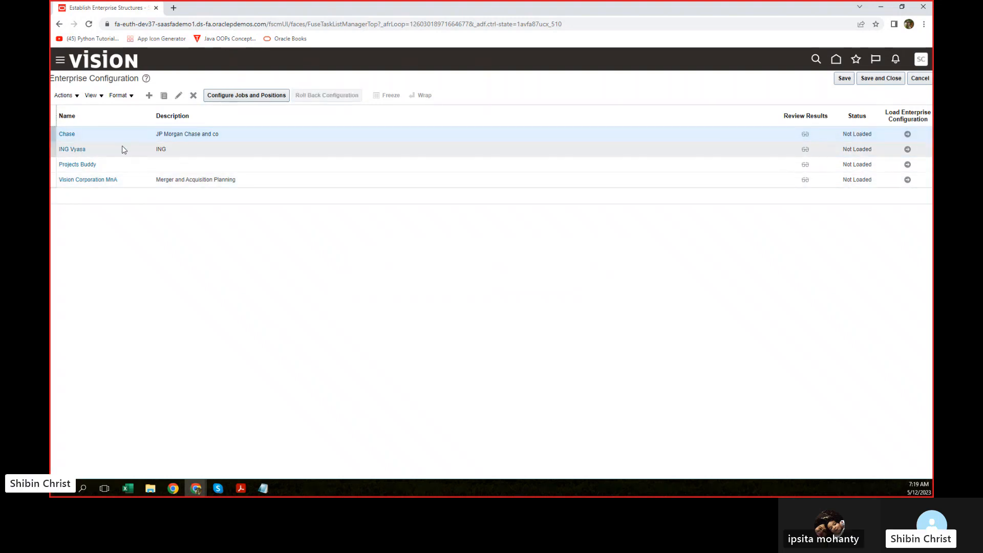
left_click(908, 134)
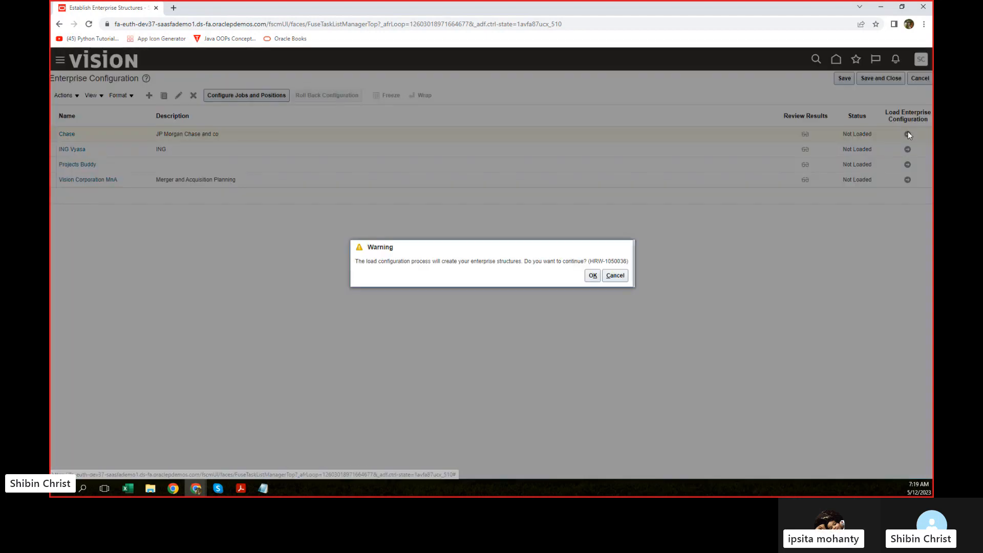
left_click(593, 276)
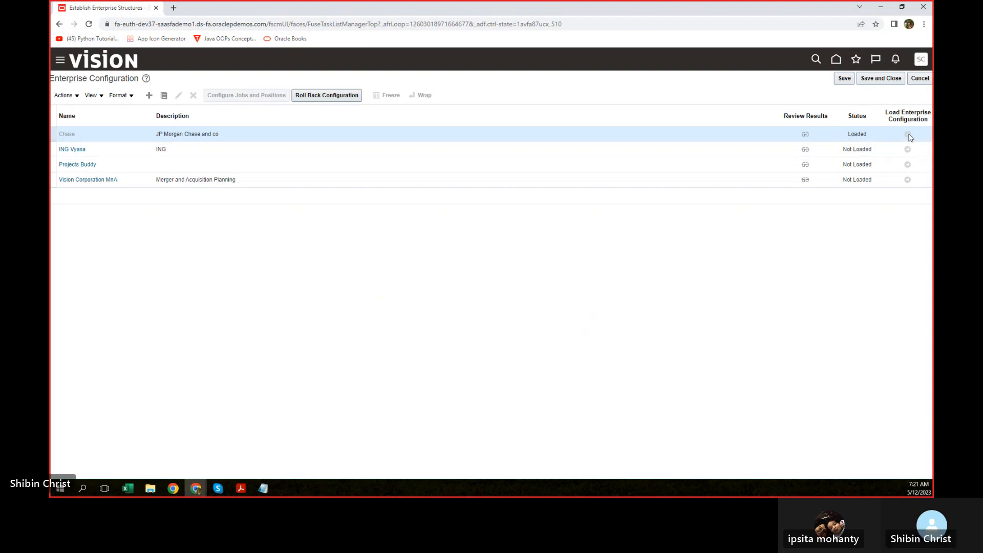
Step: Save and close, search setup tasks for 'legal', and open Manage Legal Entity's scope selection
left_click(871, 82)
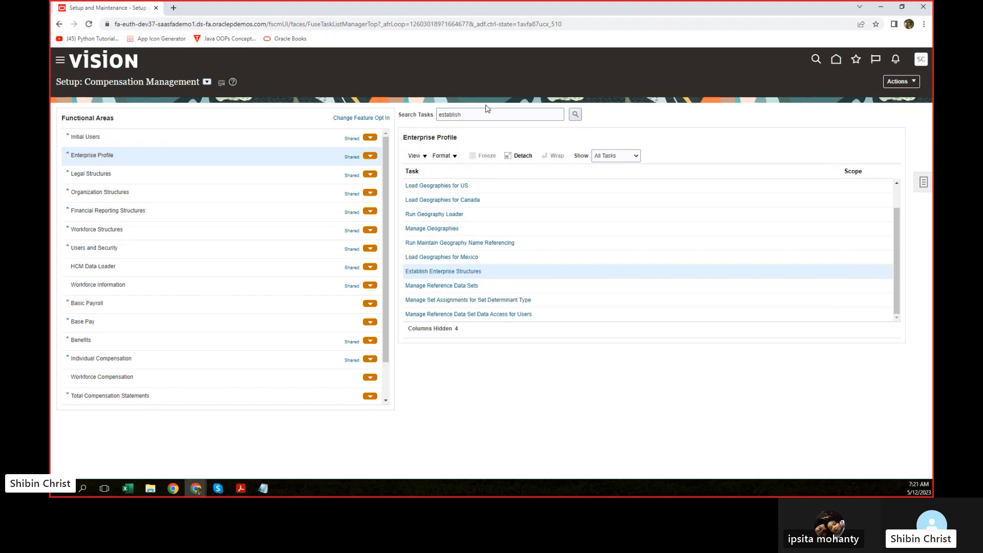
left_click(475, 113)
double_click(475, 114)
key("BackSpace")
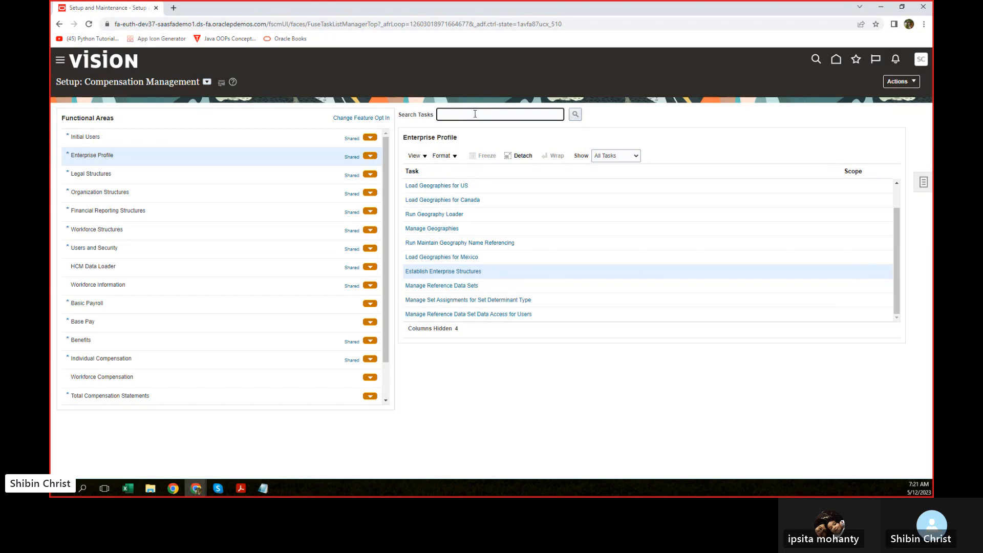
type("legal")
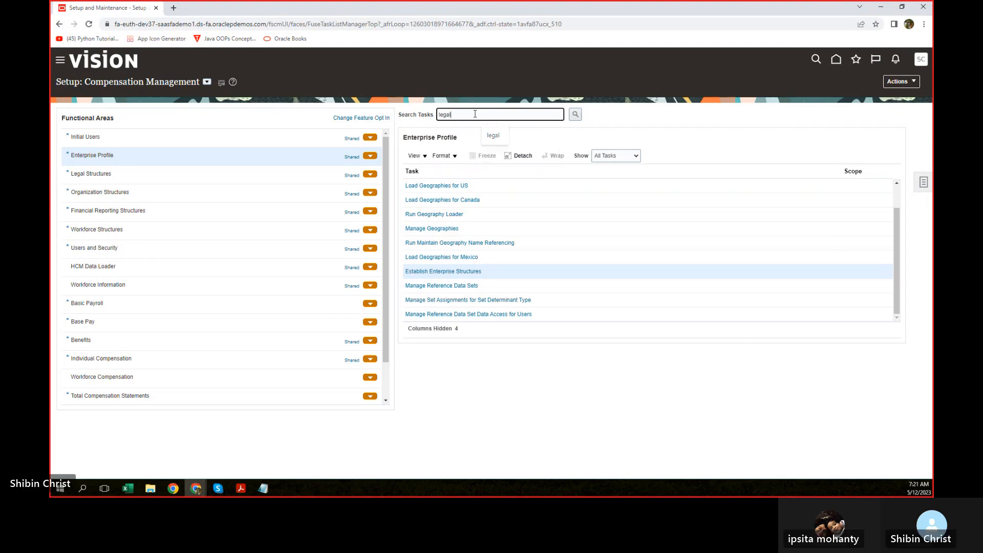
left_click(575, 116)
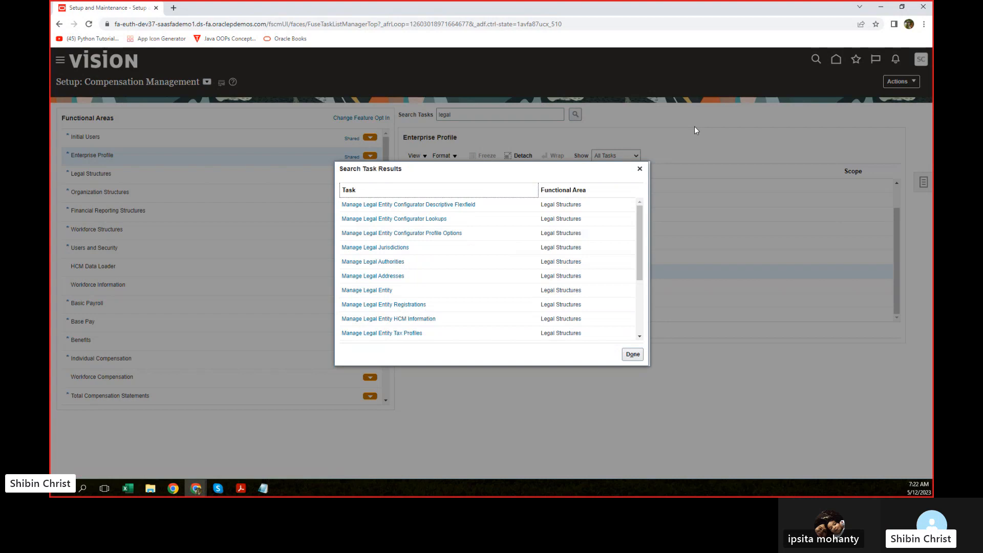
left_click(365, 290)
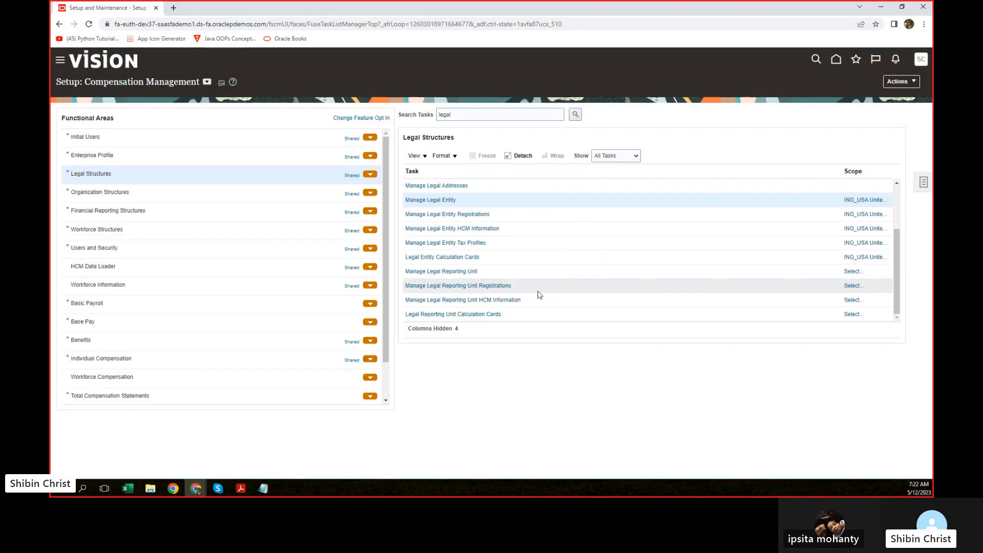
left_click(863, 201)
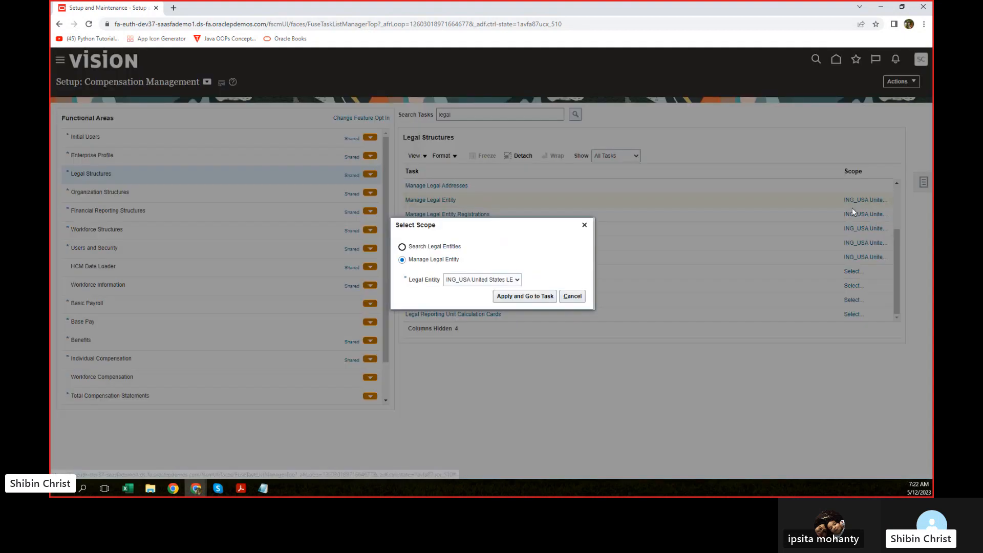
Step: Select and add Chase LE as the task's legal entity scope, then save and close
left_click(518, 280)
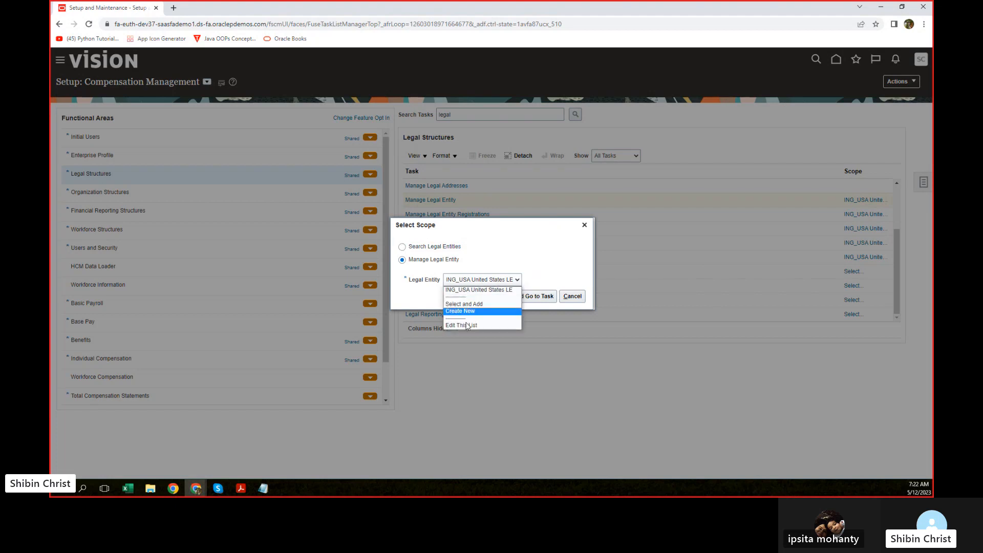
left_click(458, 304)
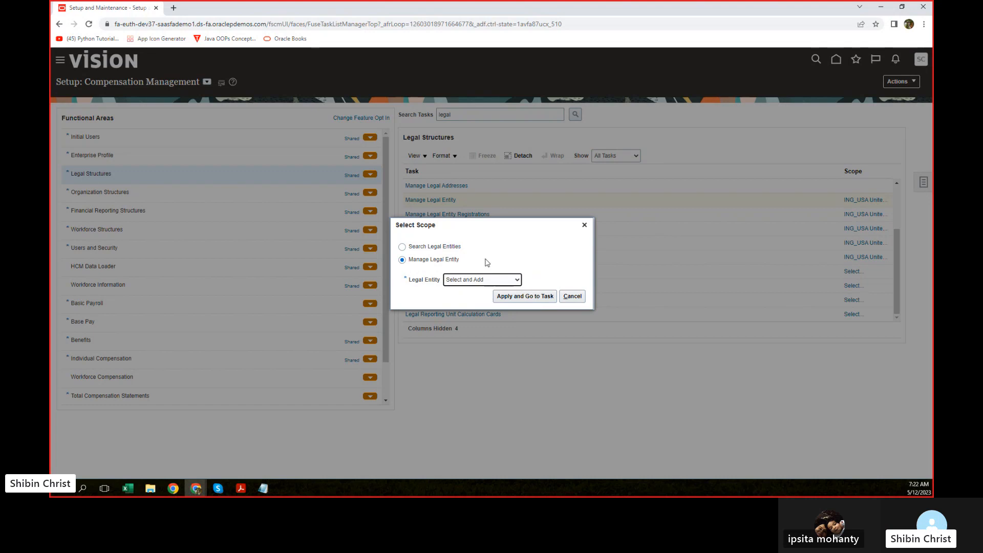
left_click(515, 296)
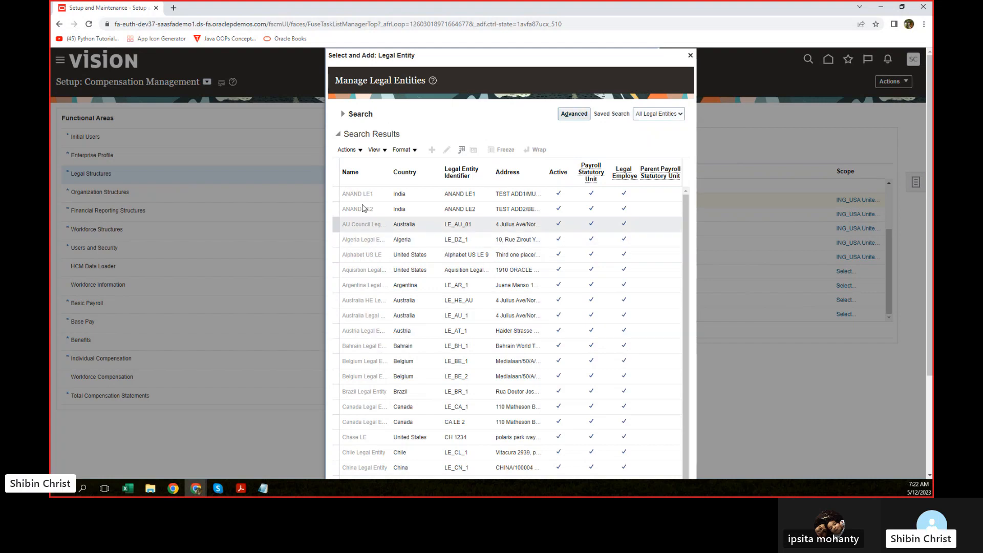
left_click(356, 441)
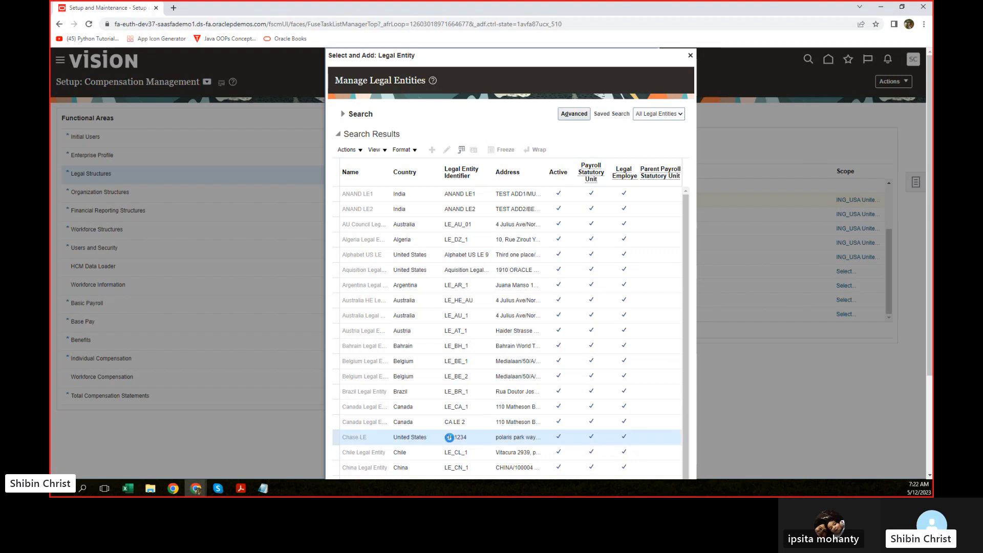
scroll(360, 405, "down", 2)
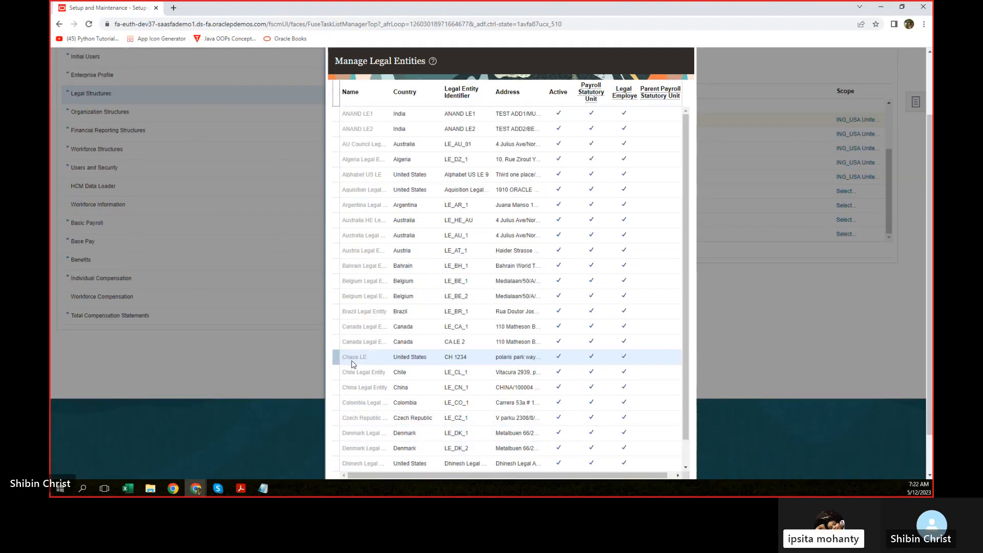
scroll(527, 432, "down", 2)
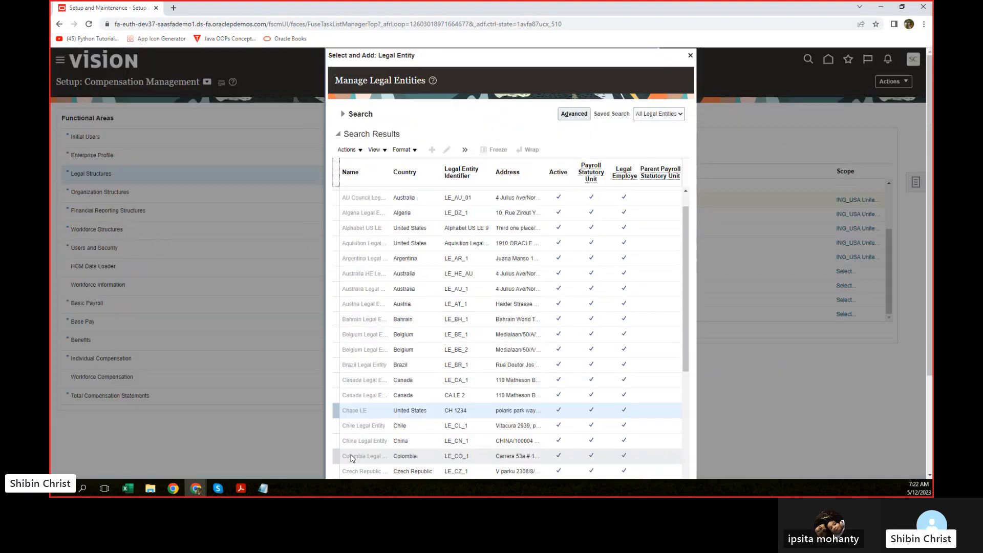
scroll(481, 365, "down", 6)
scroll(544, 360, "down", 5)
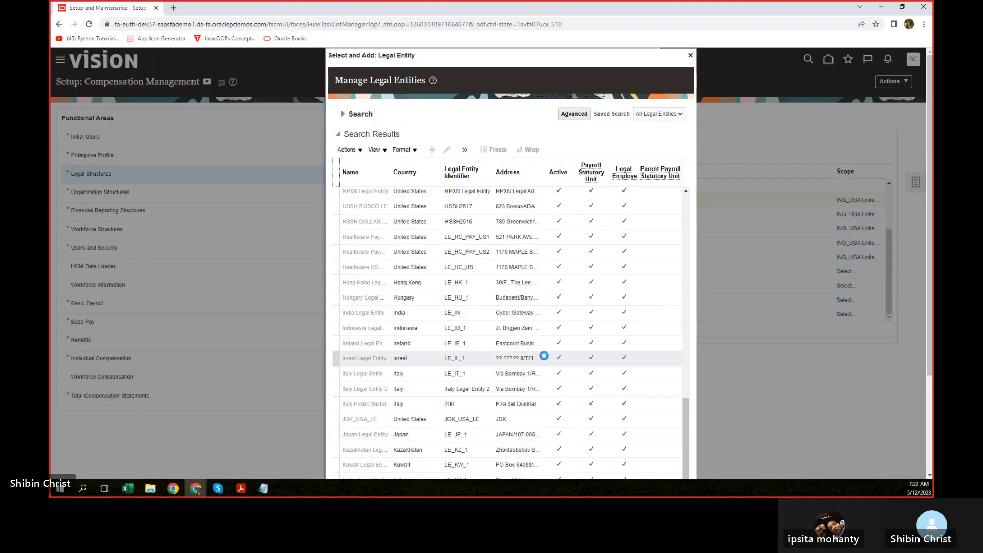
scroll(804, 278, "down", 5)
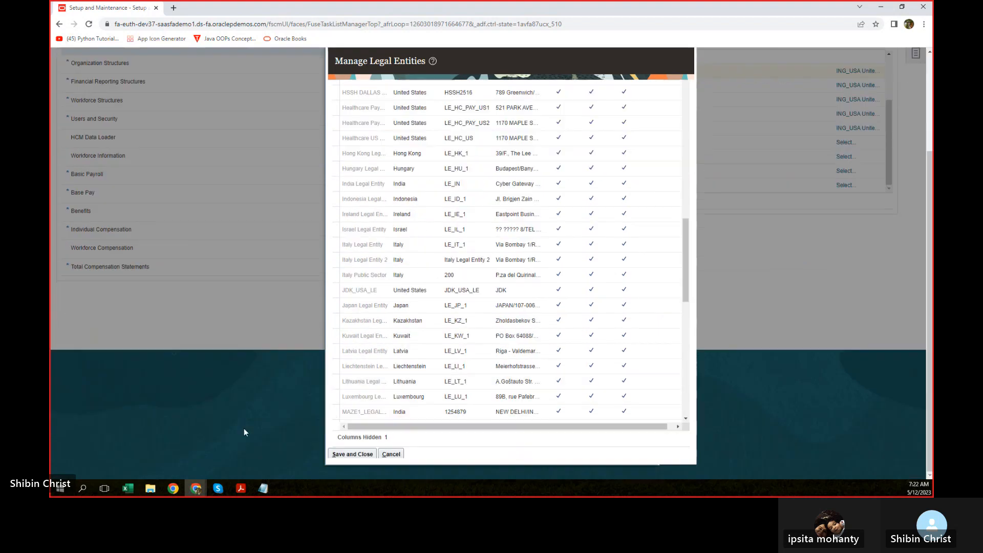
left_click(343, 455)
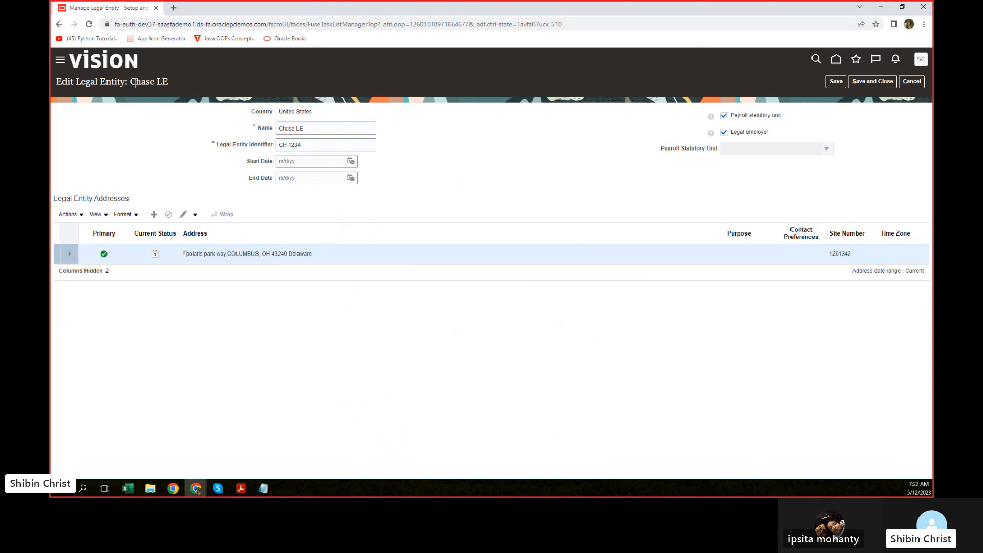
left_click_drag(130, 83, 166, 79)
left_click_drag(225, 256, 271, 256)
left_click(359, 256)
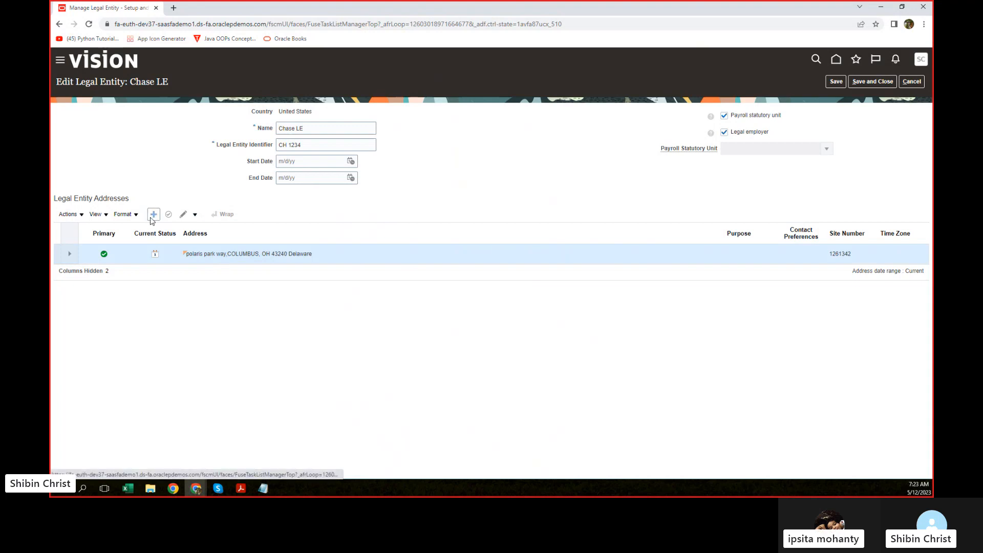
left_click(152, 217)
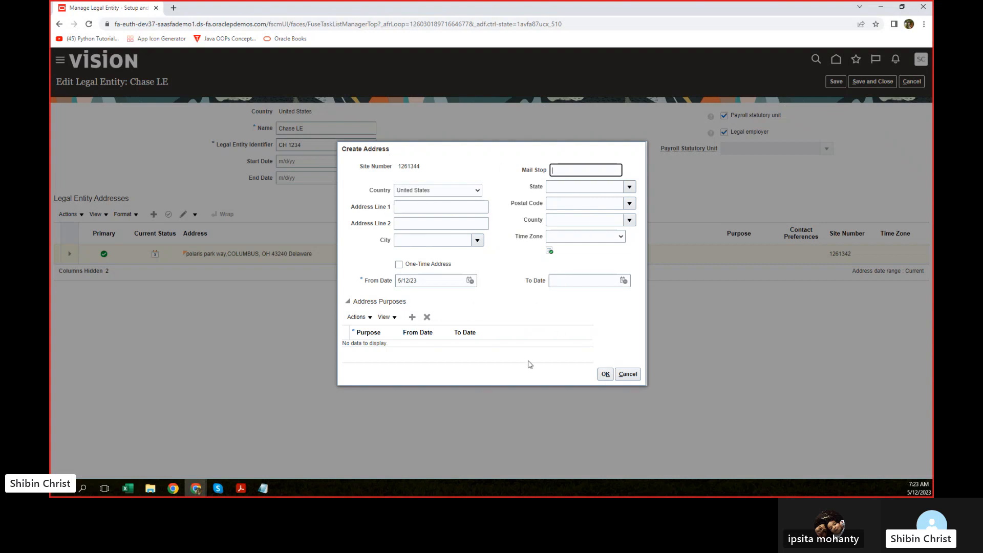
left_click(625, 374)
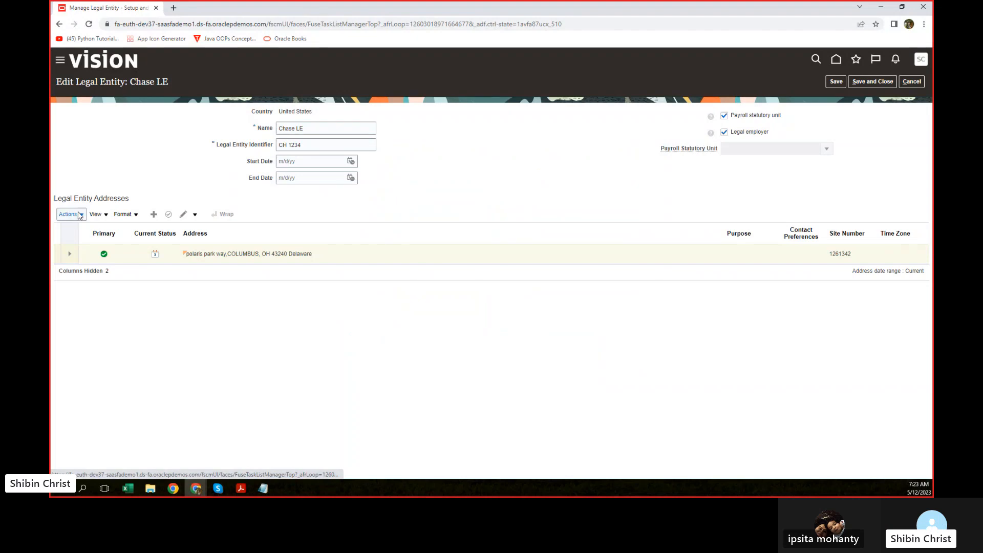
left_click(79, 215)
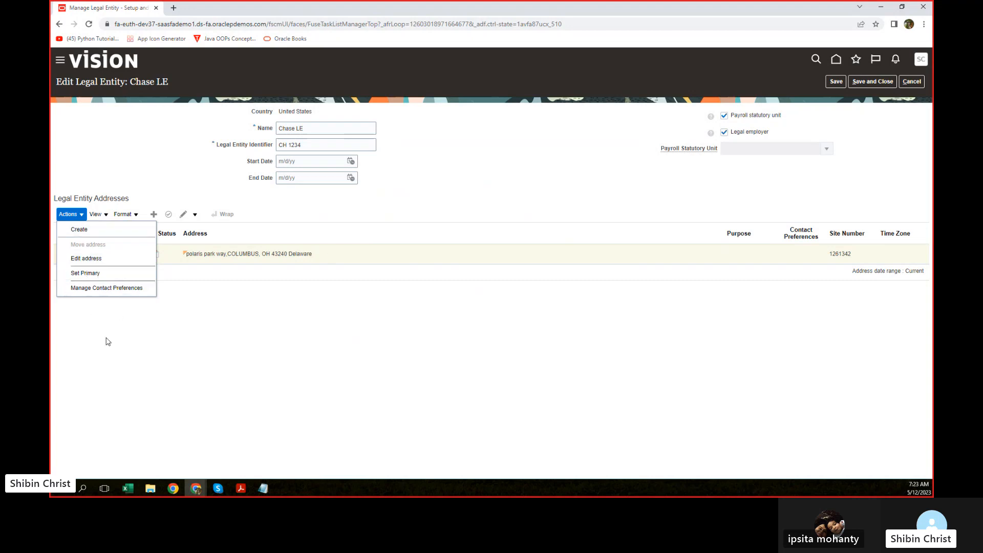
Step: Clear Chase LE's Legal employer and Payroll statutory unit checkboxes and save the entity
left_click(315, 390)
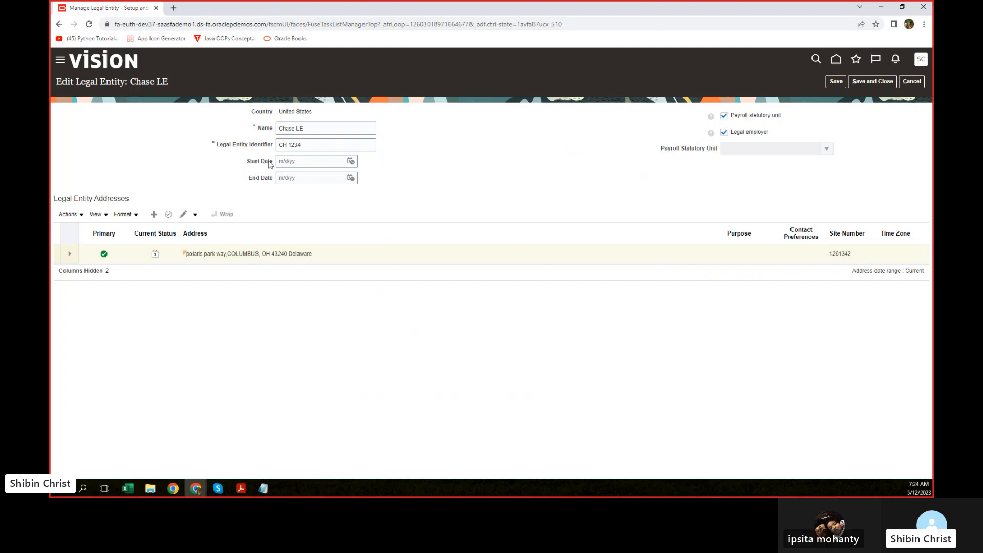
left_click(351, 162)
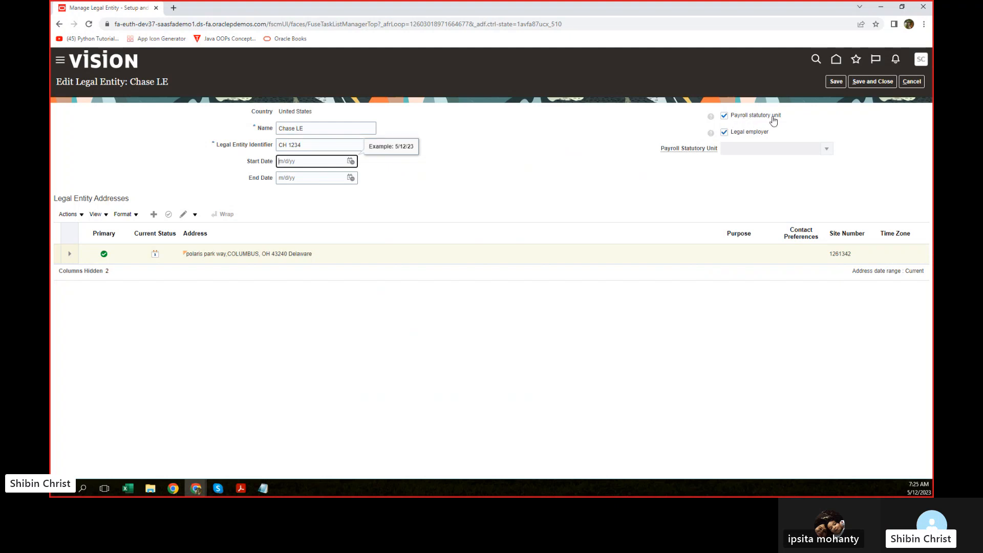
left_click(725, 133)
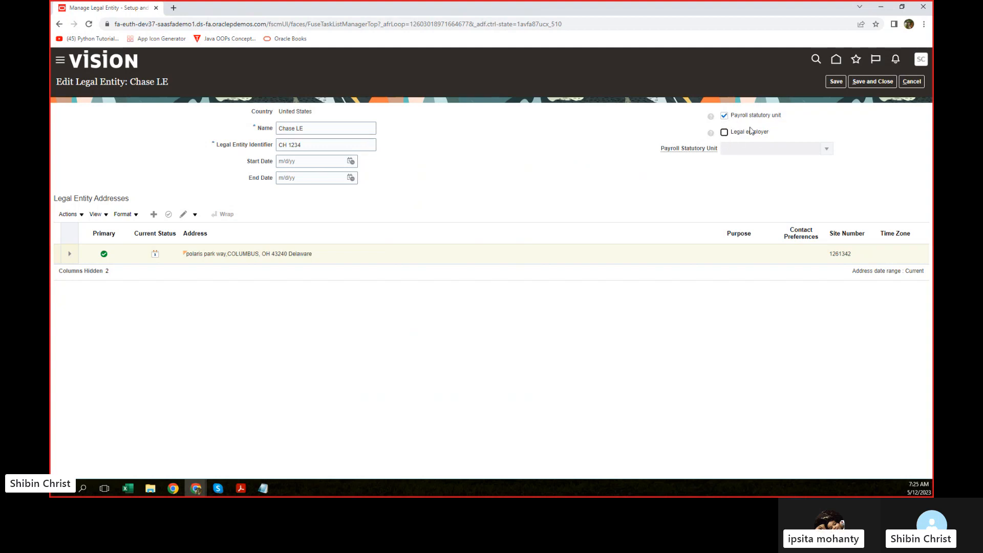
left_click(724, 117)
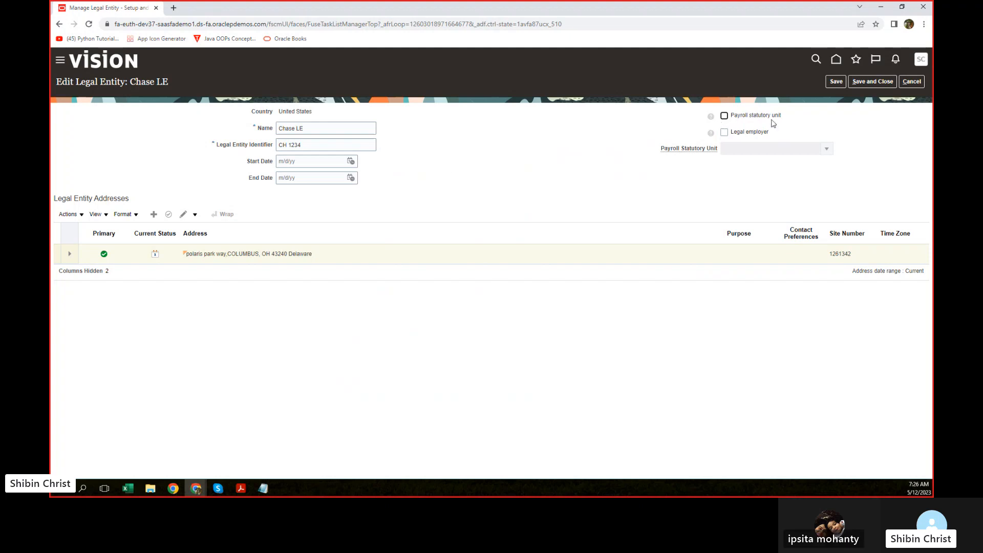
left_click(877, 85)
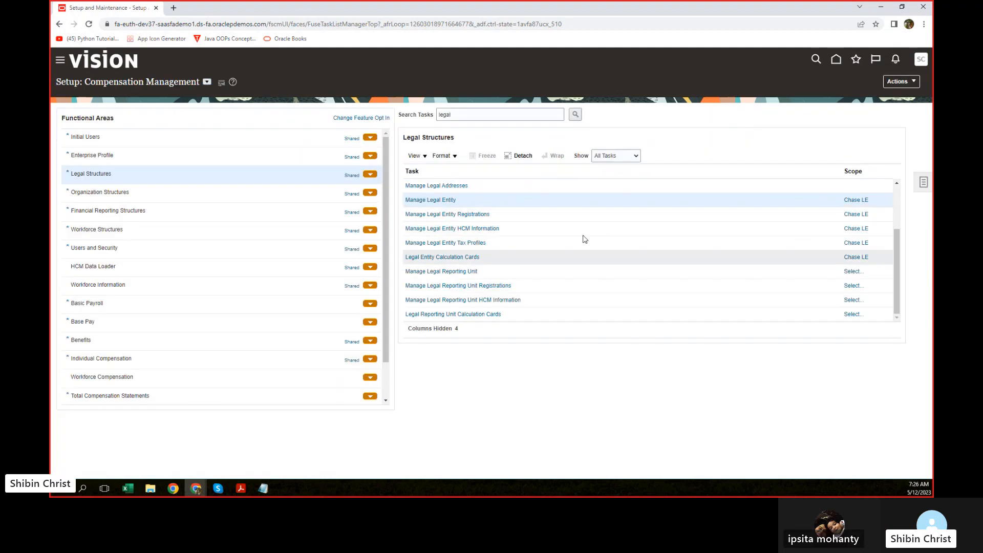
Step: Mark Chase LE as payroll statutory unit and legal employer and save it
left_click(431, 200)
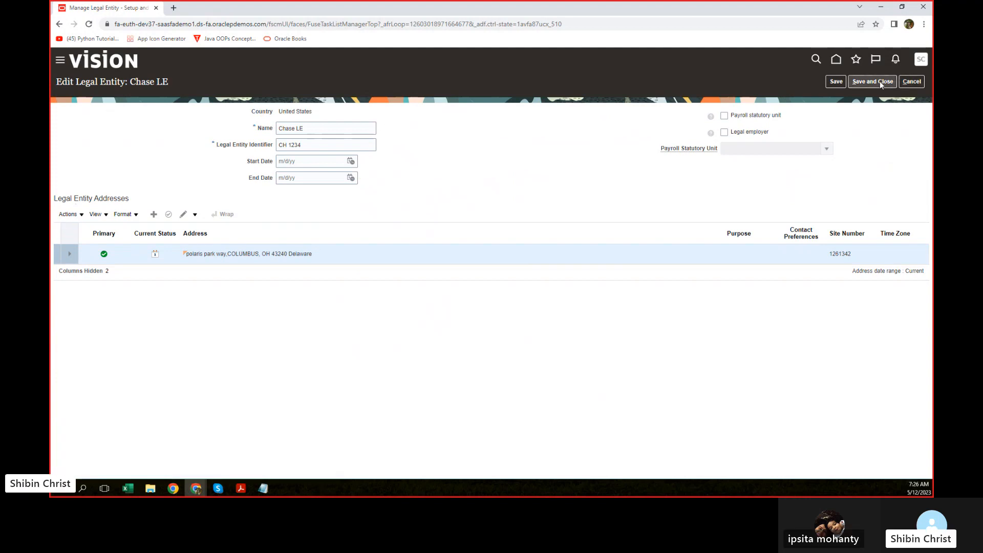
left_click(724, 116)
left_click(724, 132)
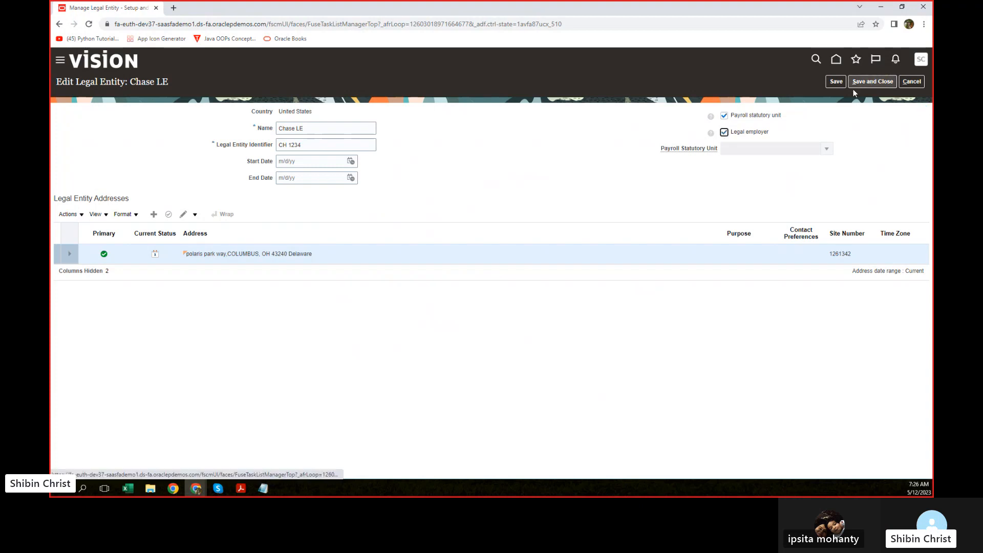
left_click(868, 83)
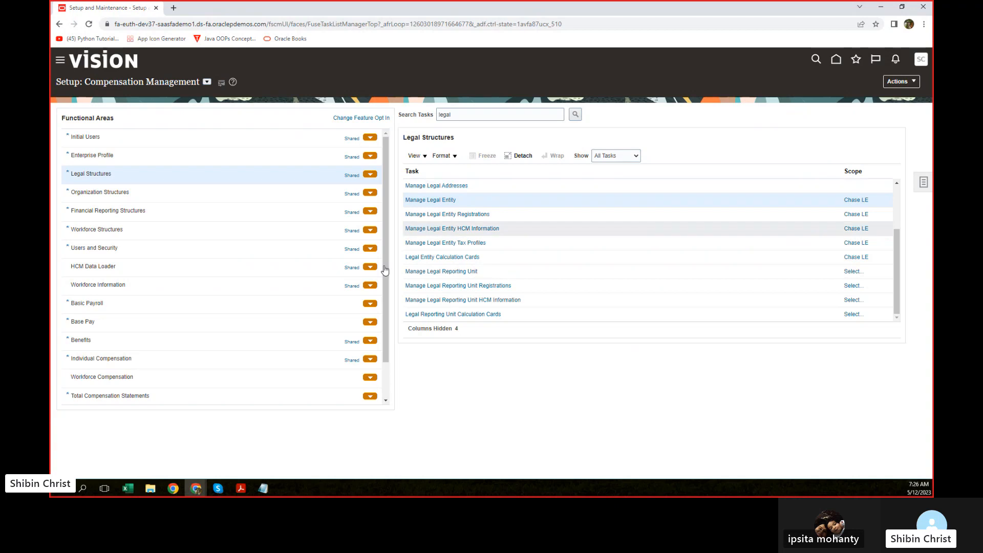
Step: Reopen the Manage Legal Entity task for Chase LE without applying a new scope
left_click(863, 201)
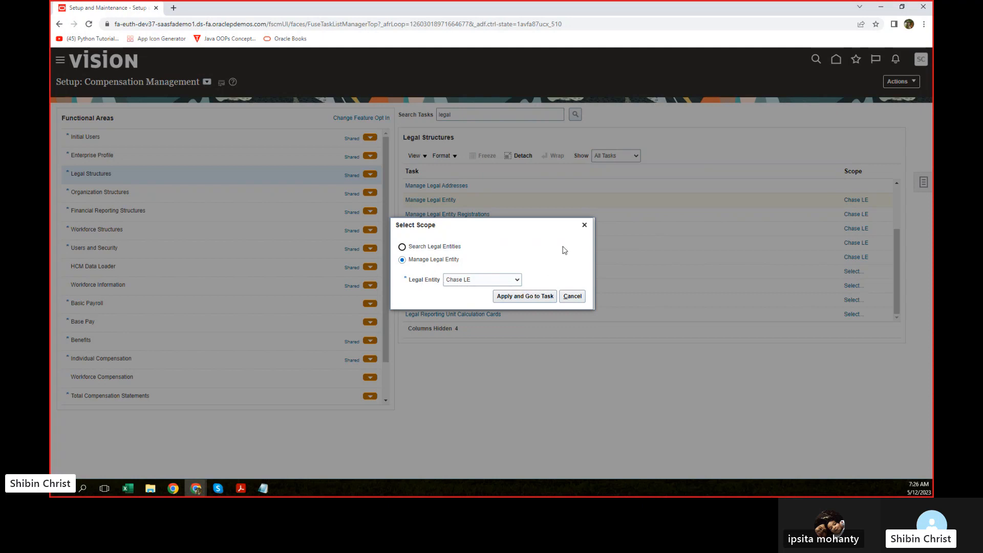
left_click(585, 225)
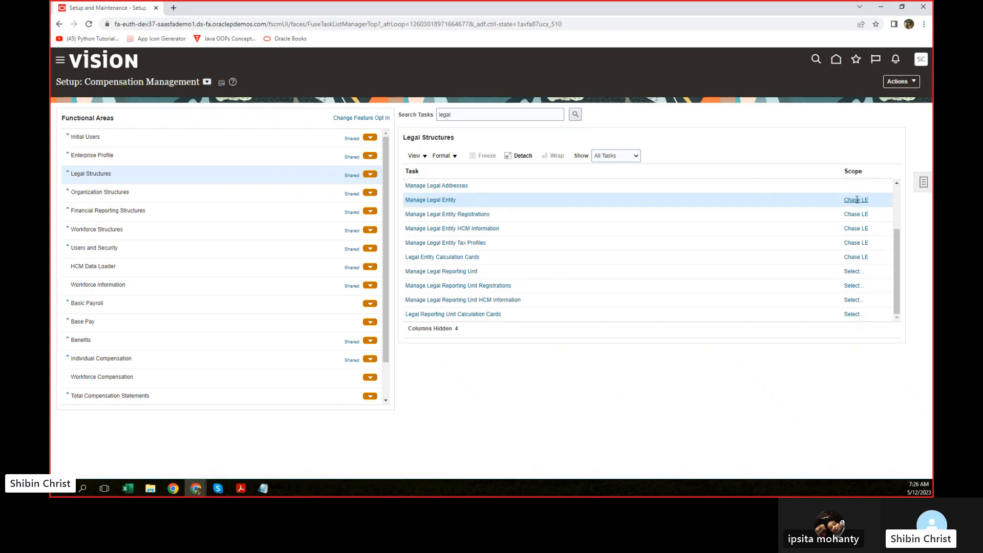
left_click(425, 201)
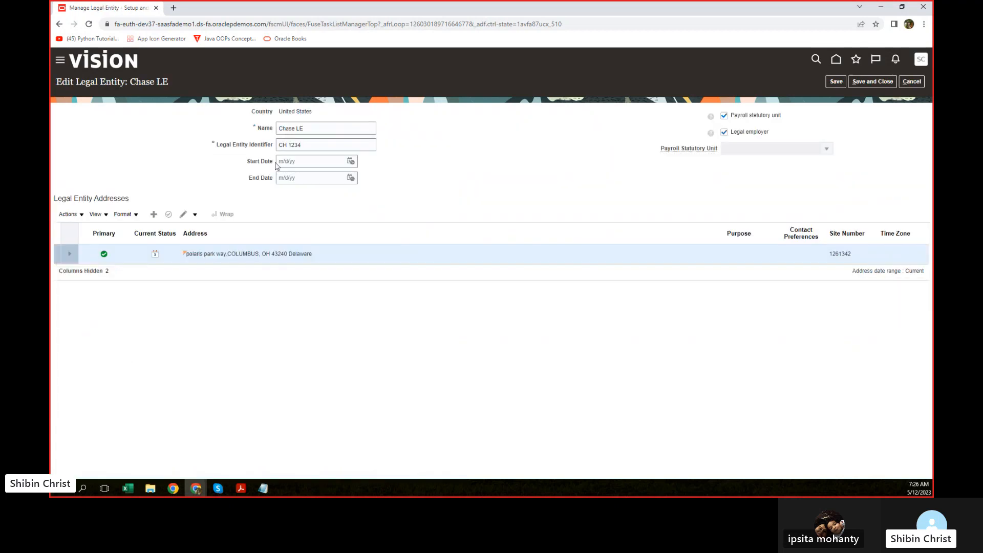
Step: Clear both the legal employer and payroll statutory unit designations on Chase LE
left_click_drag(177, 84, 131, 82)
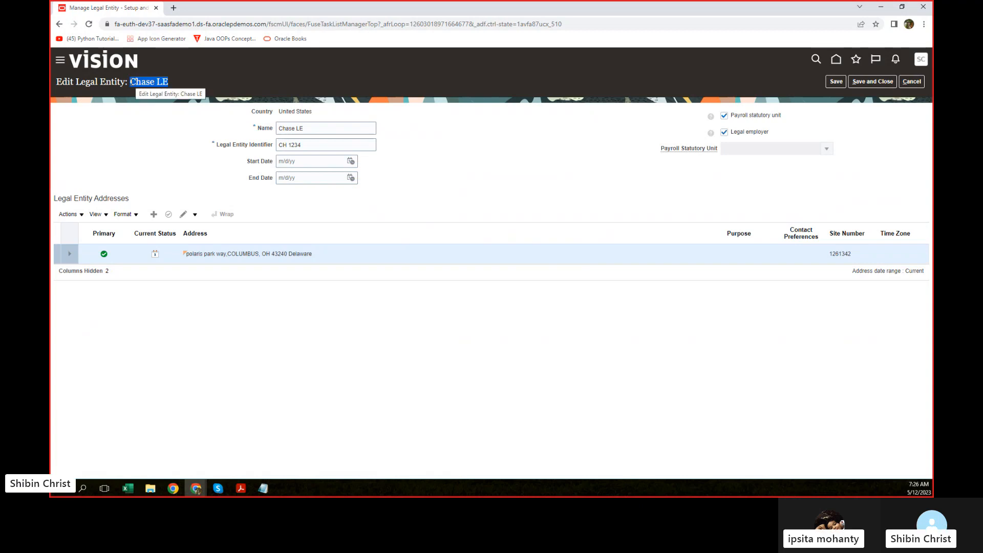
left_click(142, 138)
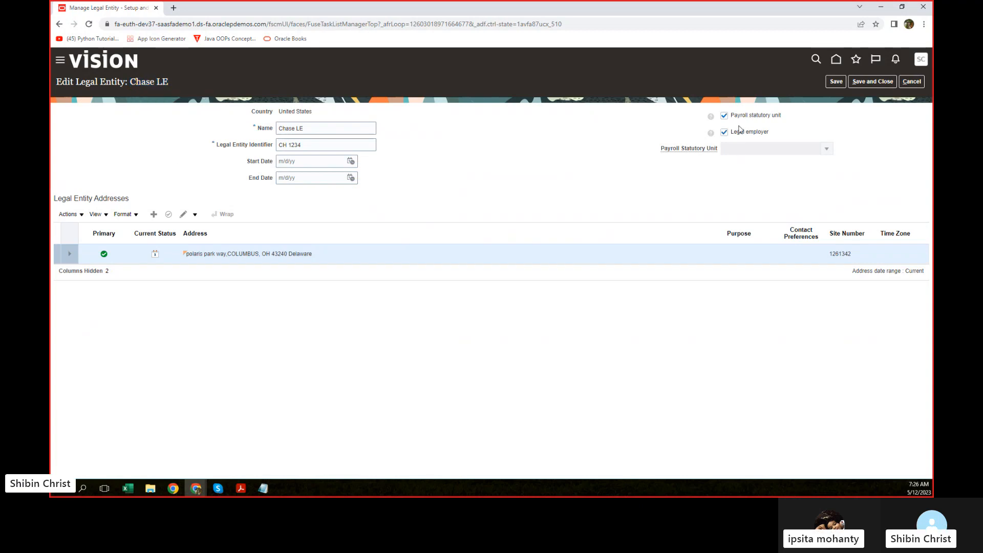
left_click(725, 115)
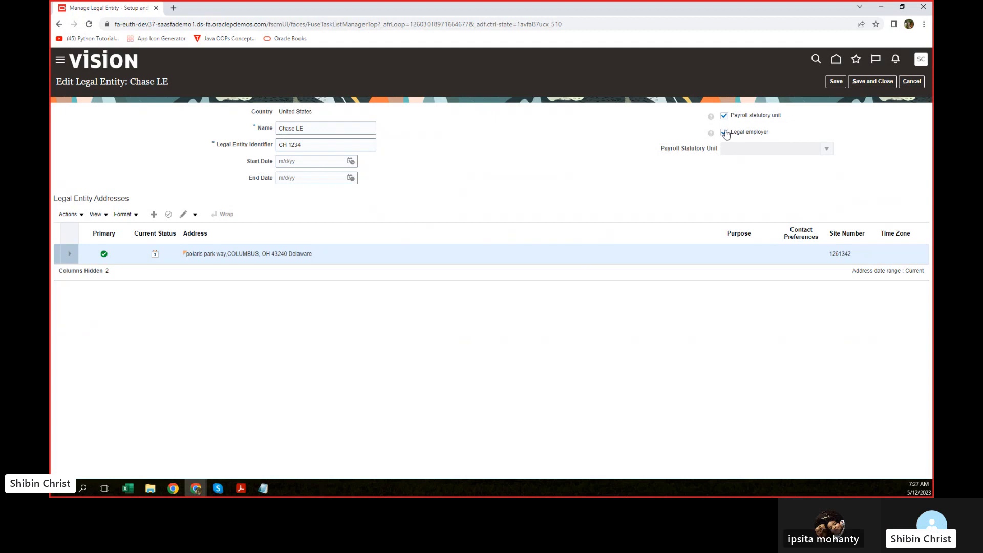
left_click(725, 133)
left_click_drag(171, 81, 126, 82)
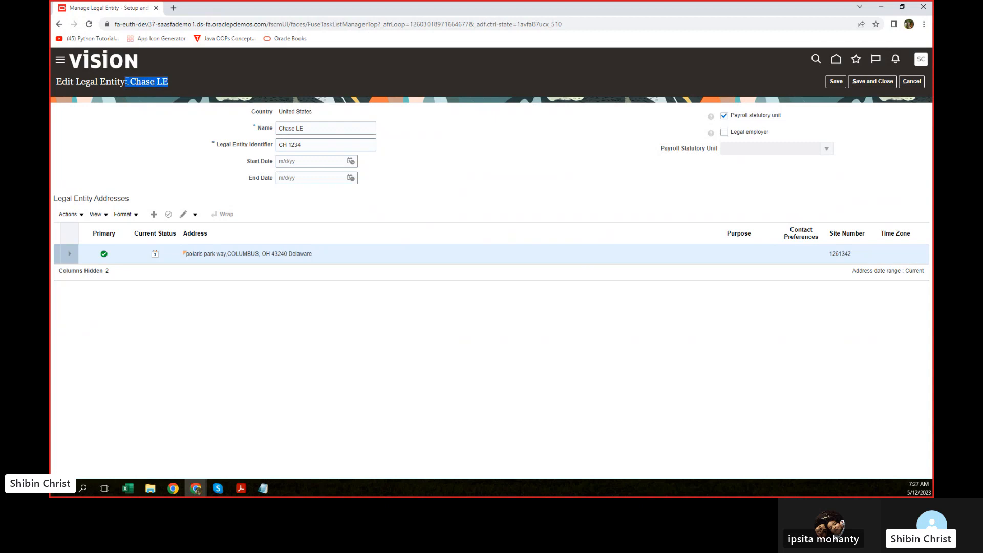
left_click(725, 119)
left_click(725, 120)
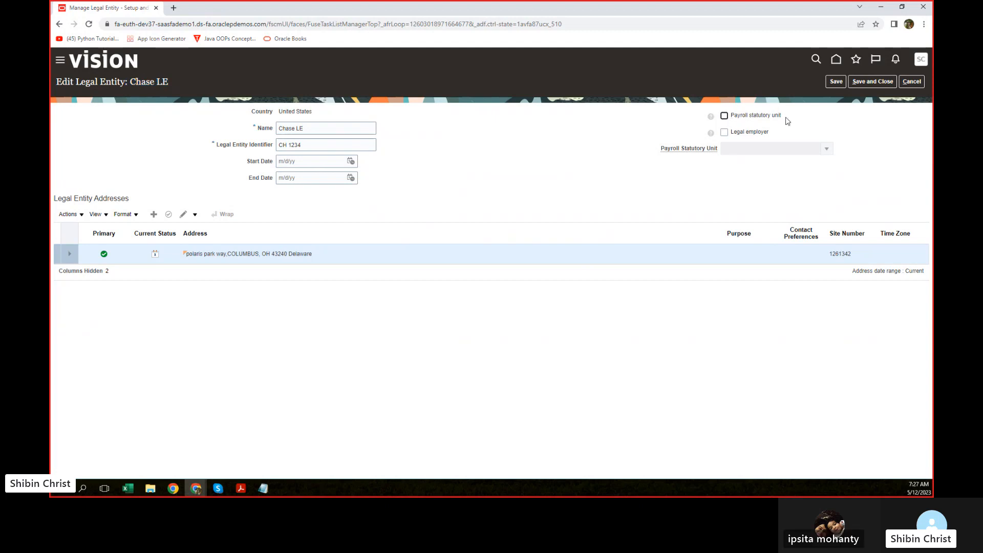
Step: Re-mark Chase LE as legal employer only, leaving Payroll Statutory Unit required and empty
left_click(827, 153)
left_click(725, 133)
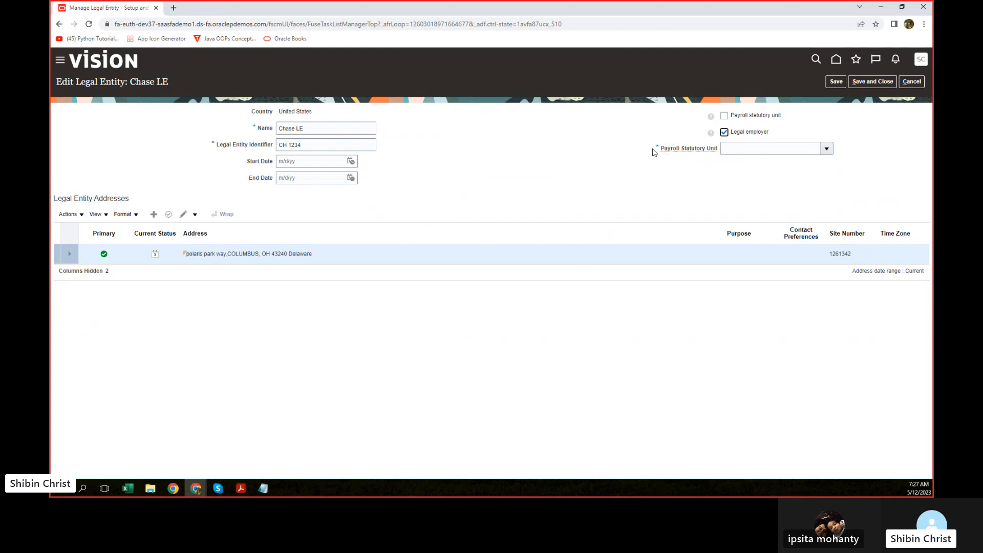
left_click(658, 148)
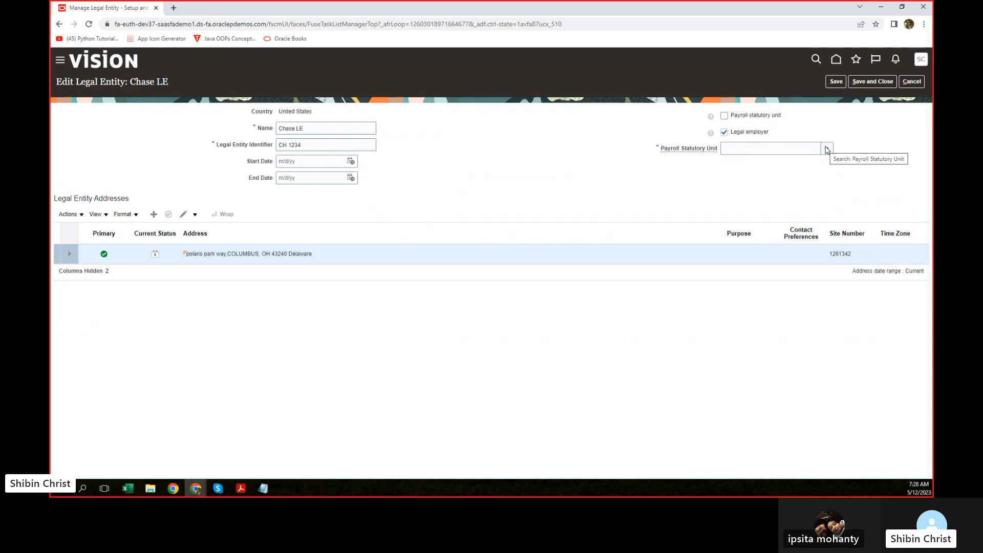
Step: Leave the Payroll Statutory Unit list unchanged and tick Payroll statutory unit for Chase LE
left_click(826, 149)
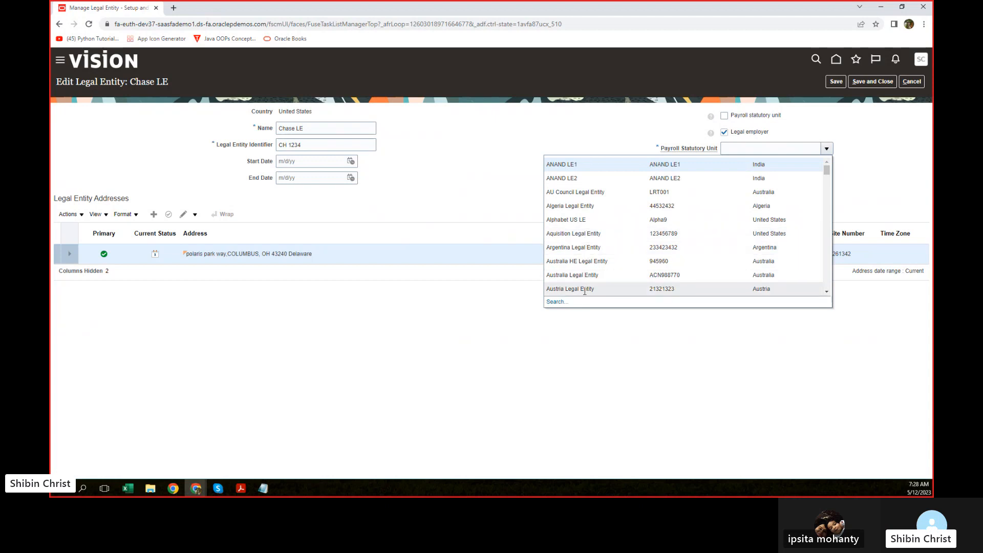
left_click(827, 149)
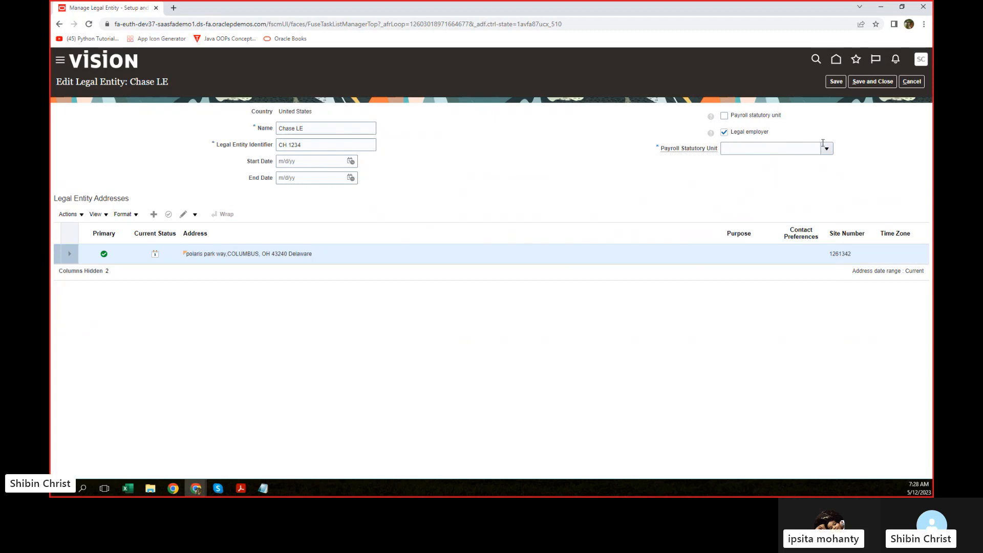
left_click(726, 116)
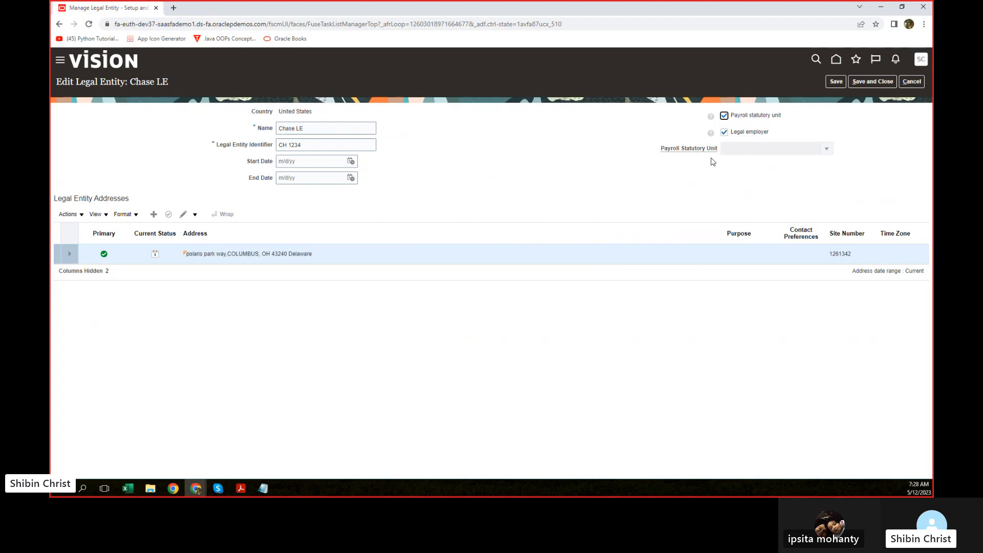
Step: Save Chase LE's changes, acknowledge the confirmation, and close its edit page
left_click(837, 81)
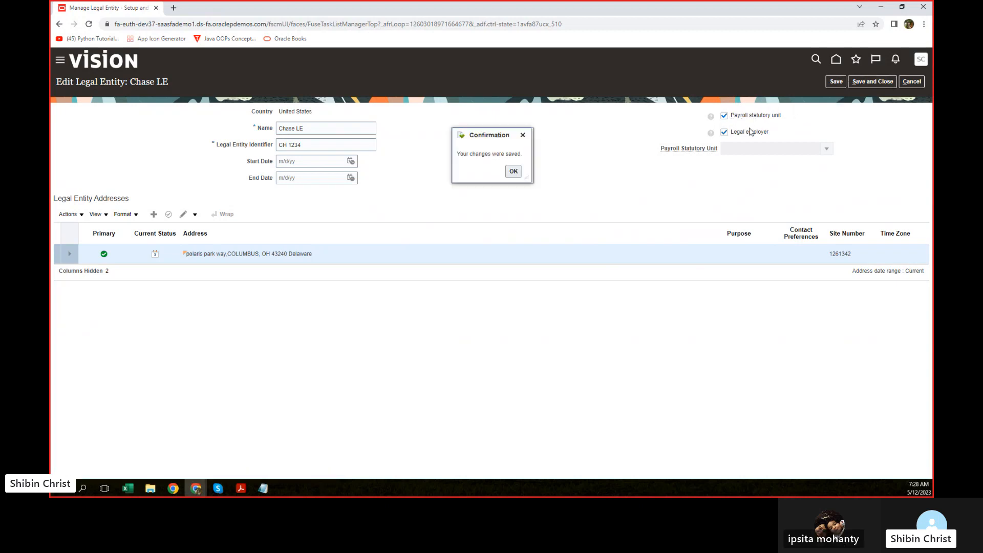
left_click(514, 172)
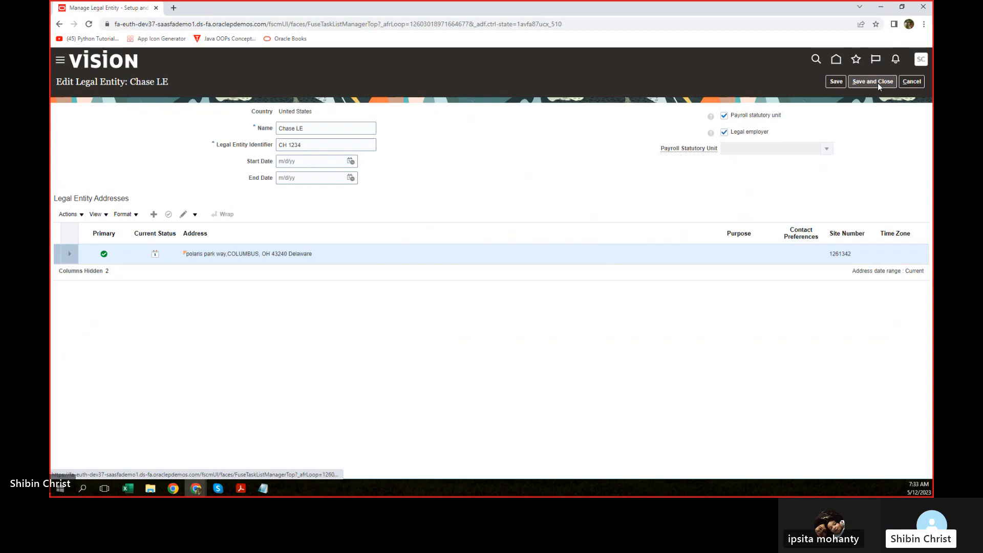
left_click(854, 85)
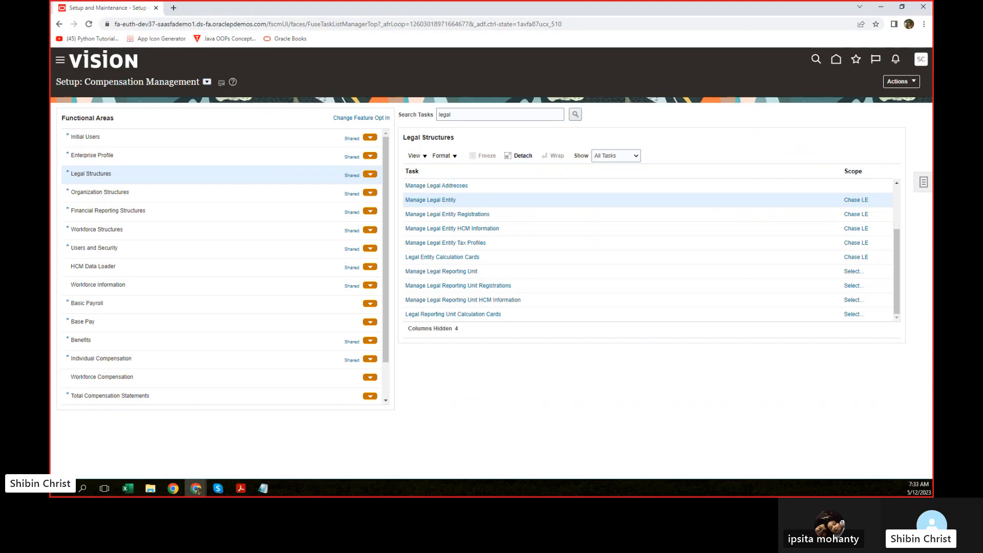
Step: Return to the setup page and select the 'legal' term in Search Tasks
key("alt+Tab")
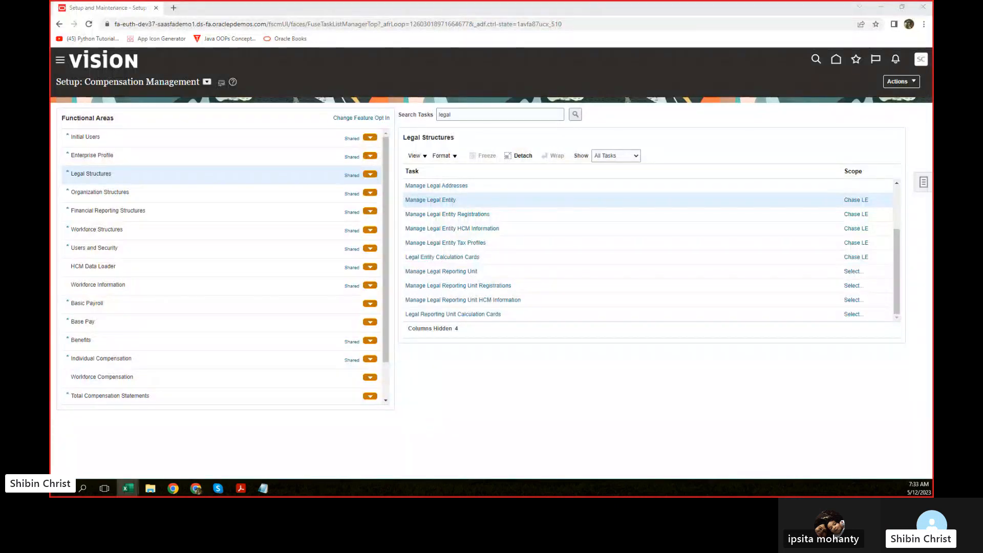
left_click(457, 114)
left_click_drag(456, 114, 433, 117)
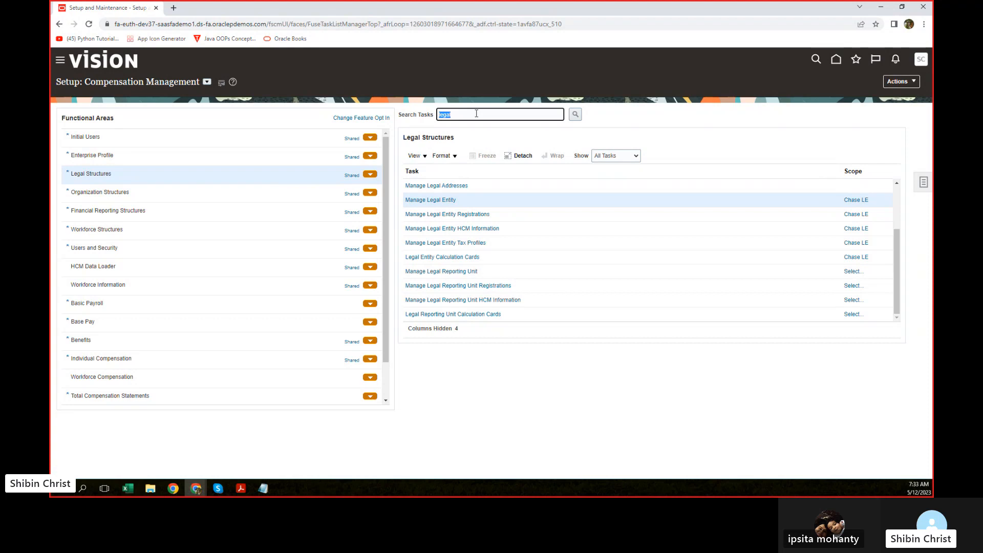
Step: Search the setup tasks for 'division'
type("division")
left_click(575, 116)
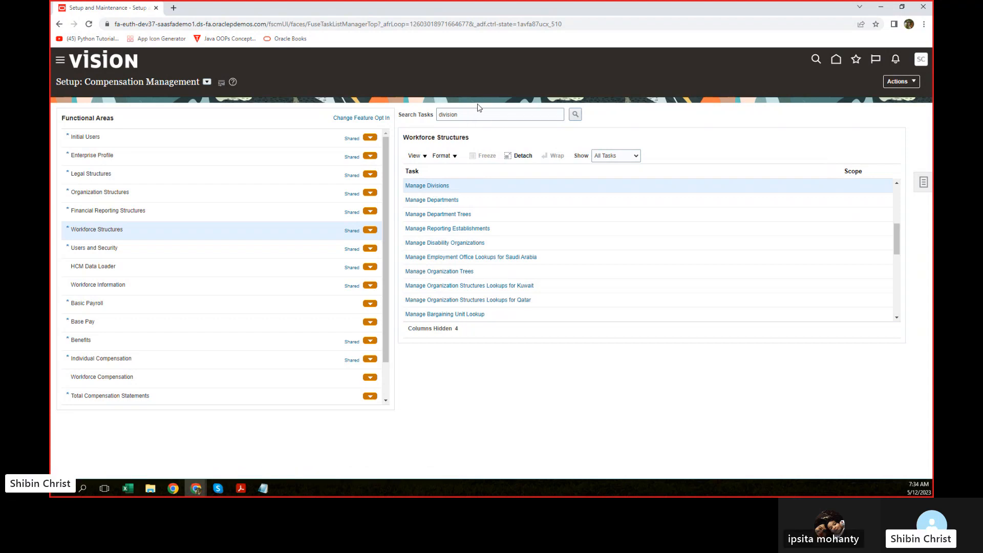
left_click_drag(471, 115, 416, 121)
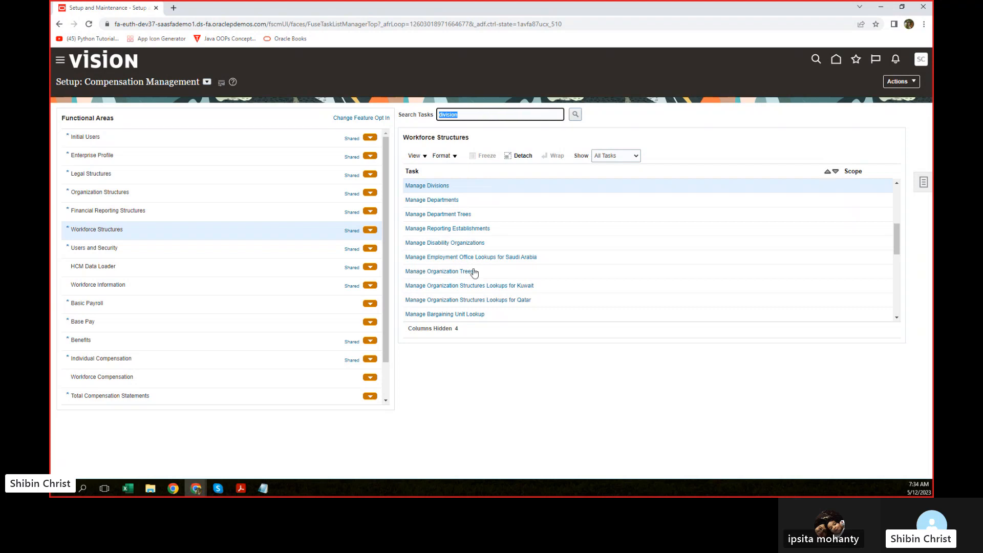
left_click(468, 114)
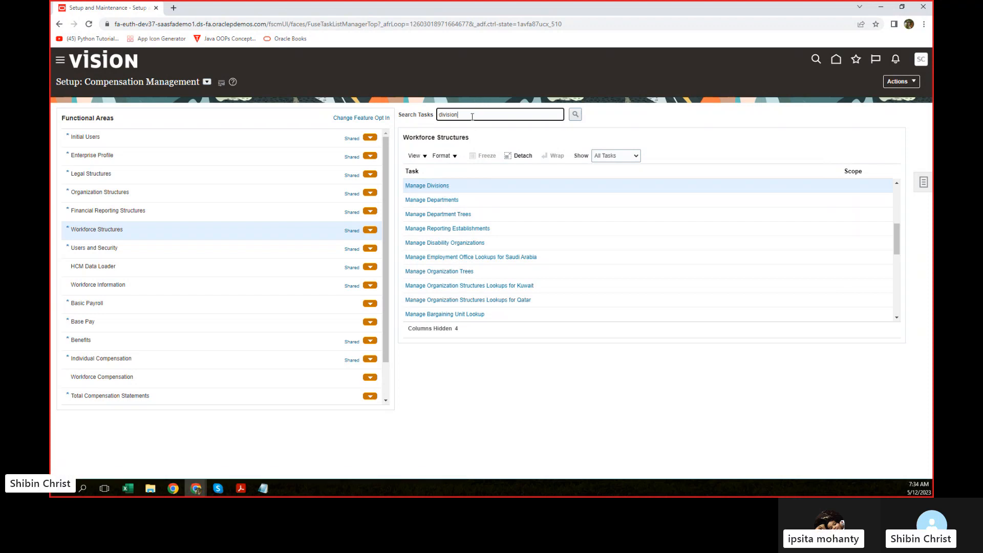
Step: Search the setup tasks for 'department', then close the results dialog
left_click_drag(473, 116, 412, 121)
type("depa")
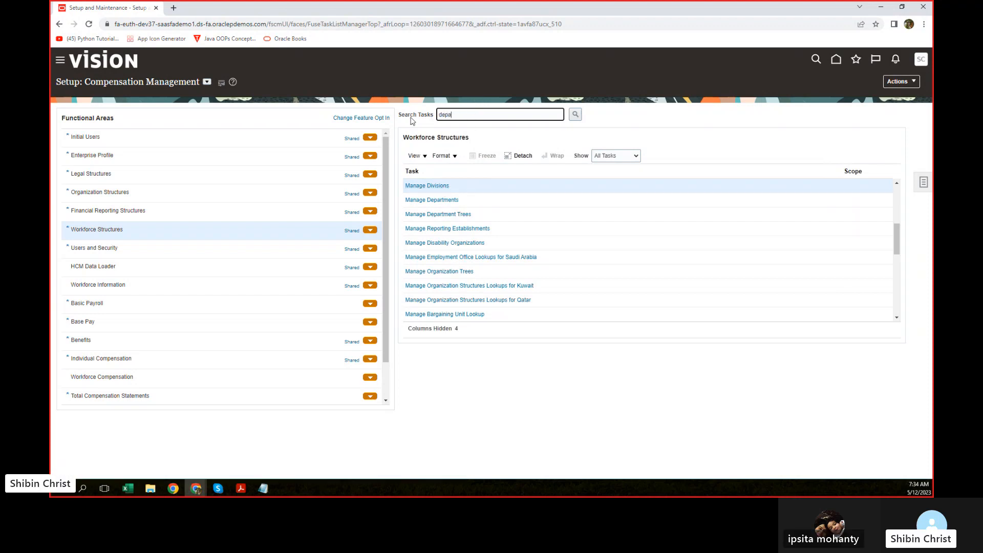
type("rtment")
left_click(577, 115)
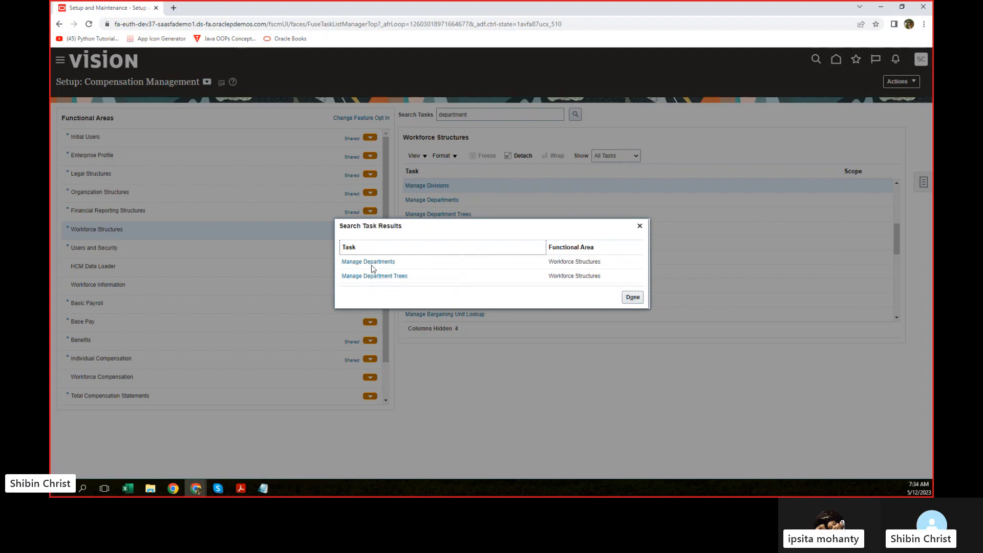
left_click(639, 226)
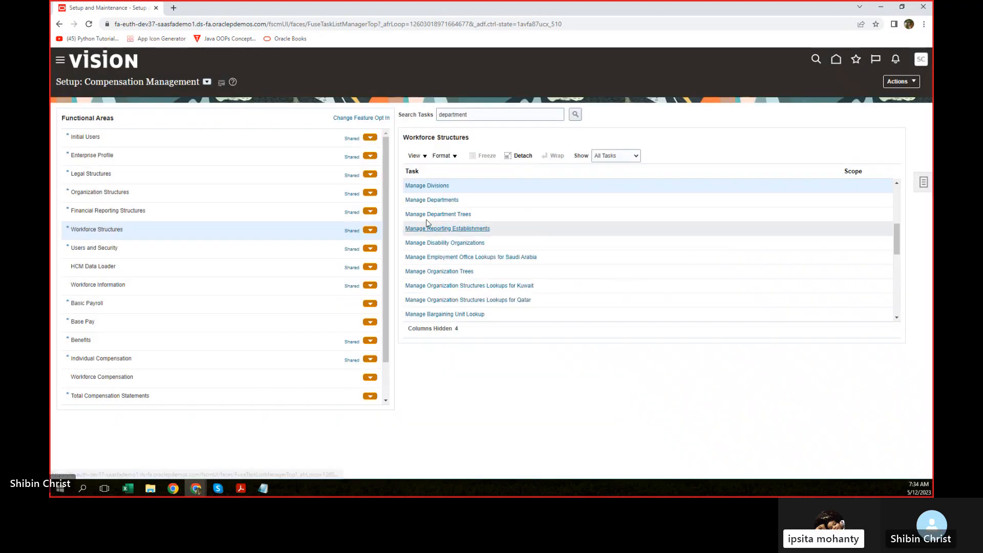
Step: Search Manage Divisions by name 'Chase' and pick the CHASE- JP morgan Division result
left_click(436, 188)
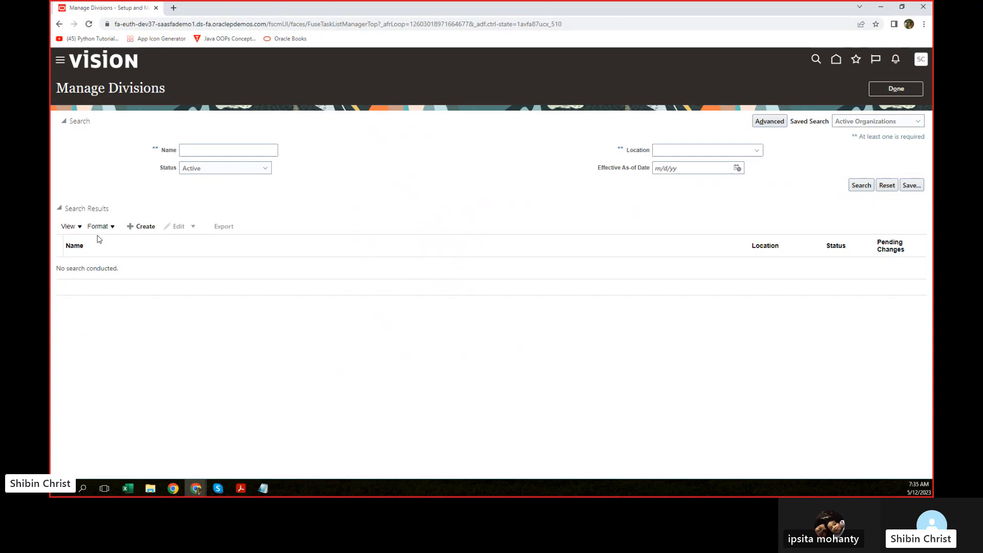
left_click(200, 147)
type("Chase")
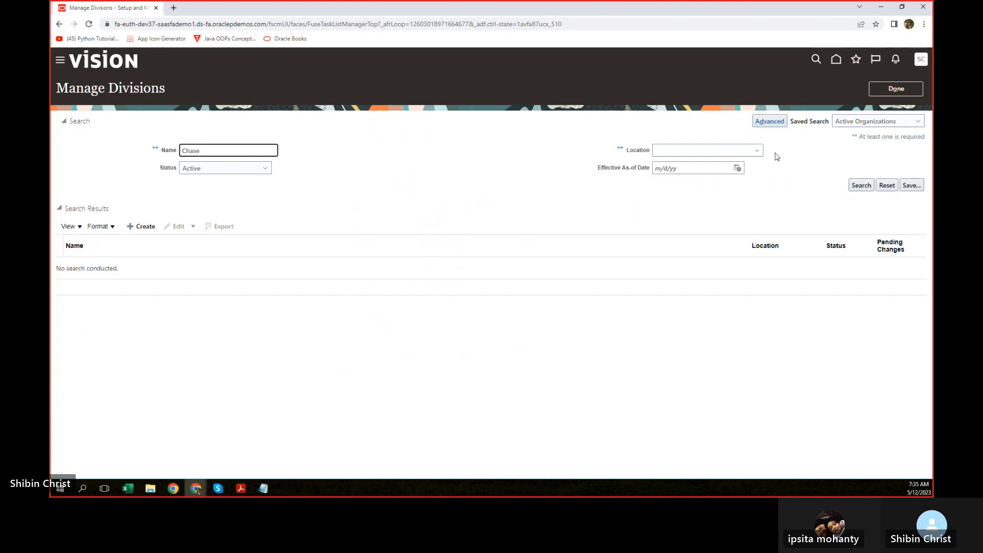
left_click(865, 188)
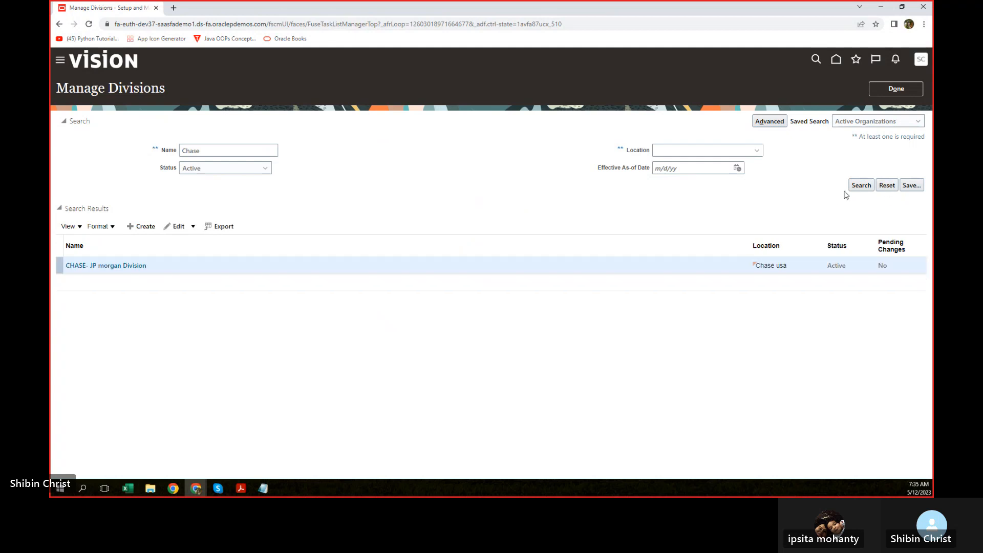
left_click(127, 266)
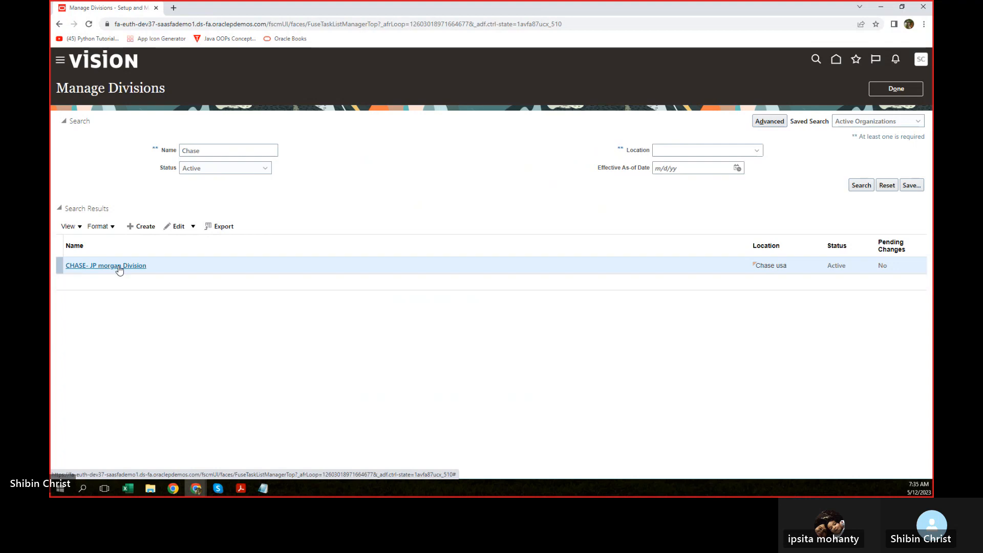
Step: Open CHASE- JP morgan Division's details and view its Edit options without changing anything
left_click(211, 258)
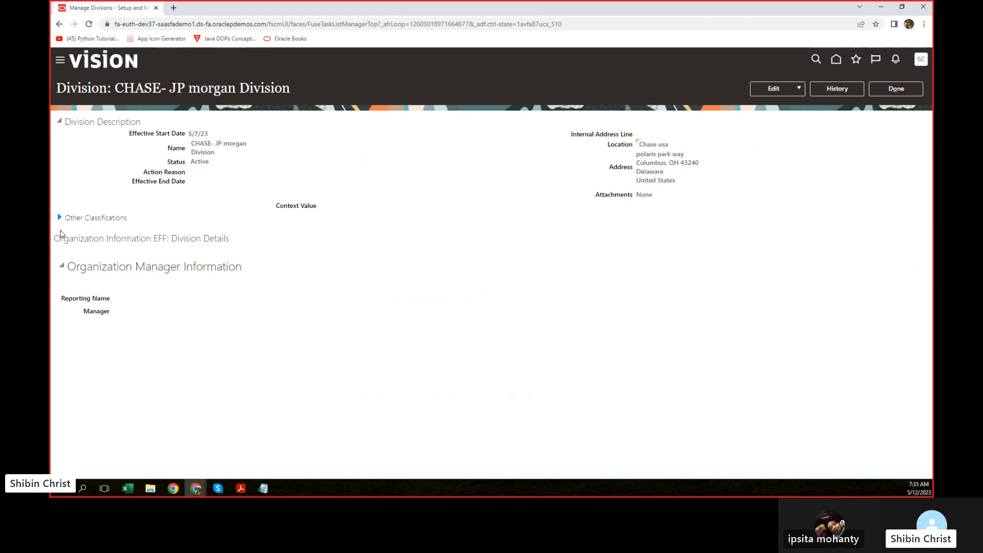
left_click(799, 89)
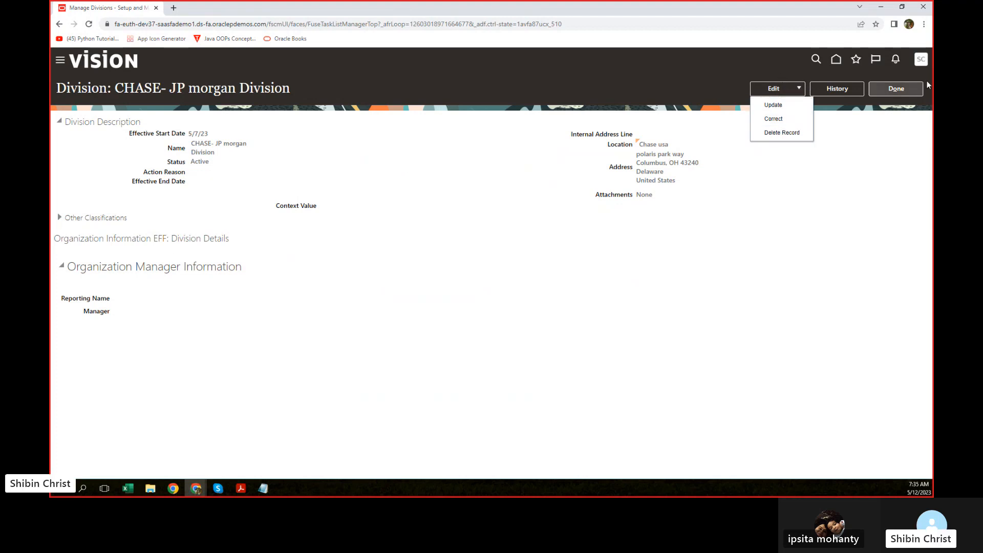
left_click(818, 221)
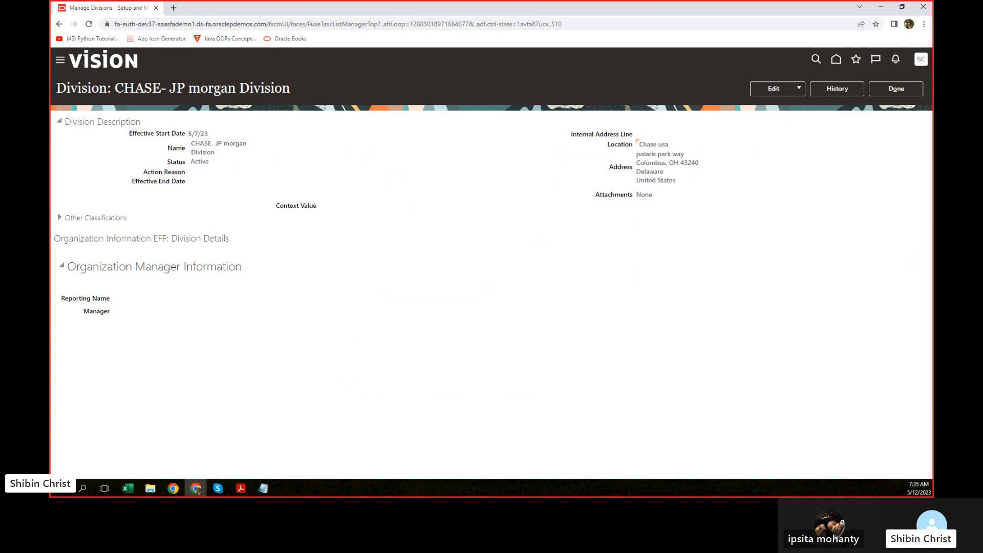
key("alt+Tab")
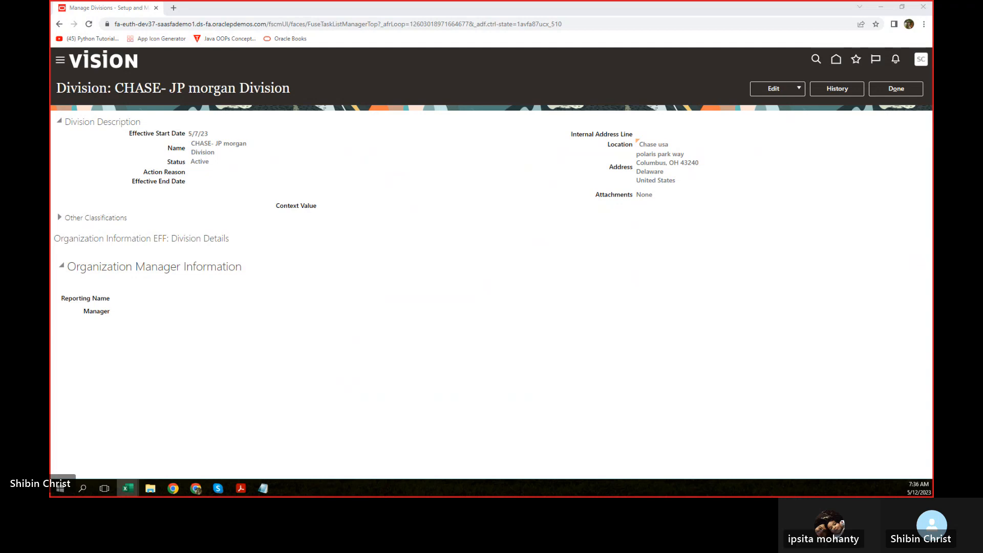
Step: Switch to Excel's Book2 and highlight the Cloud (C11) and On Premises (E11) headings
key("alt+Tab")
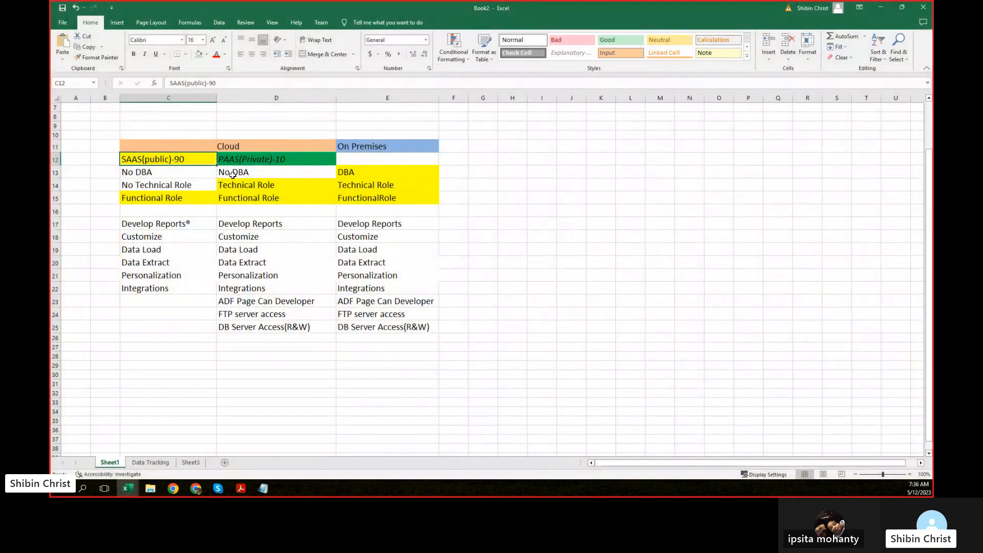
left_click(189, 147)
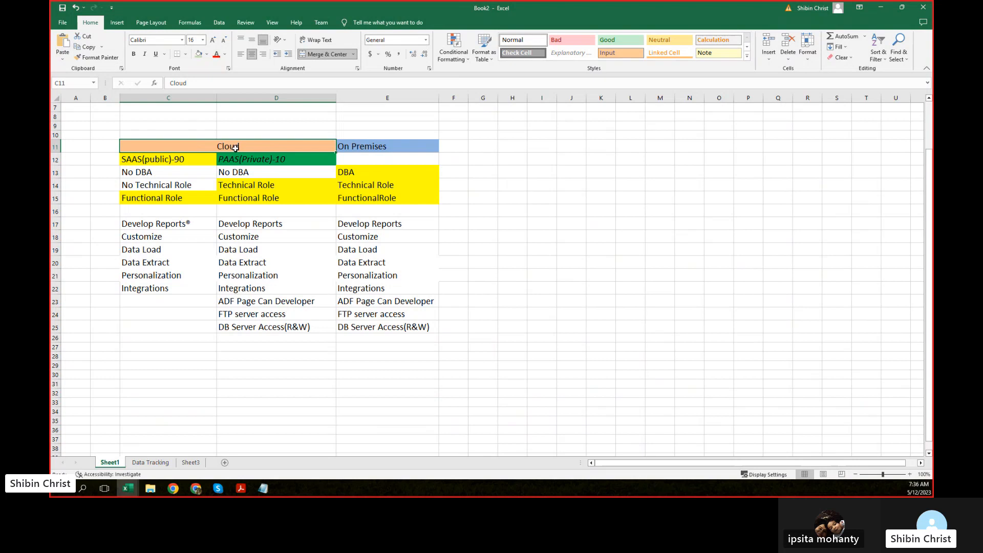
left_click(378, 147)
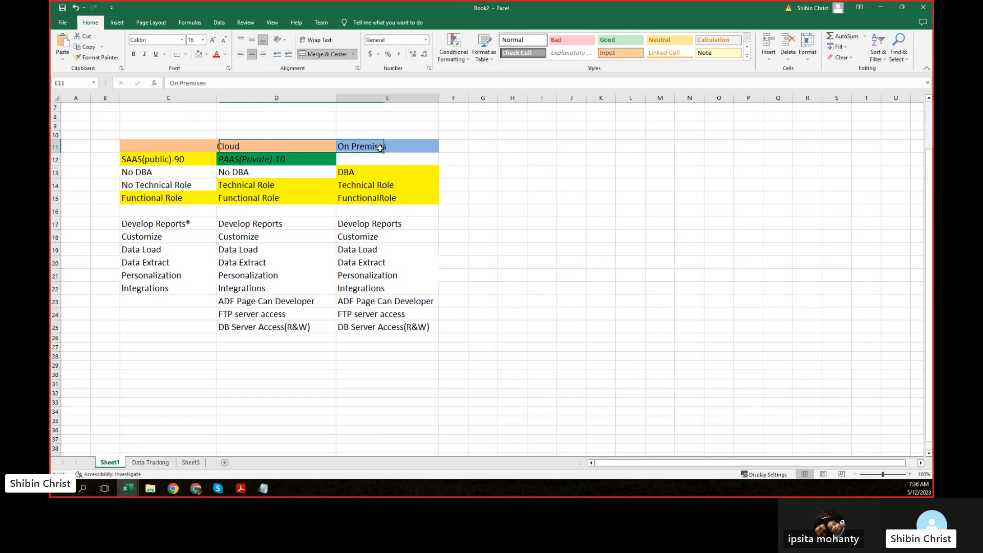
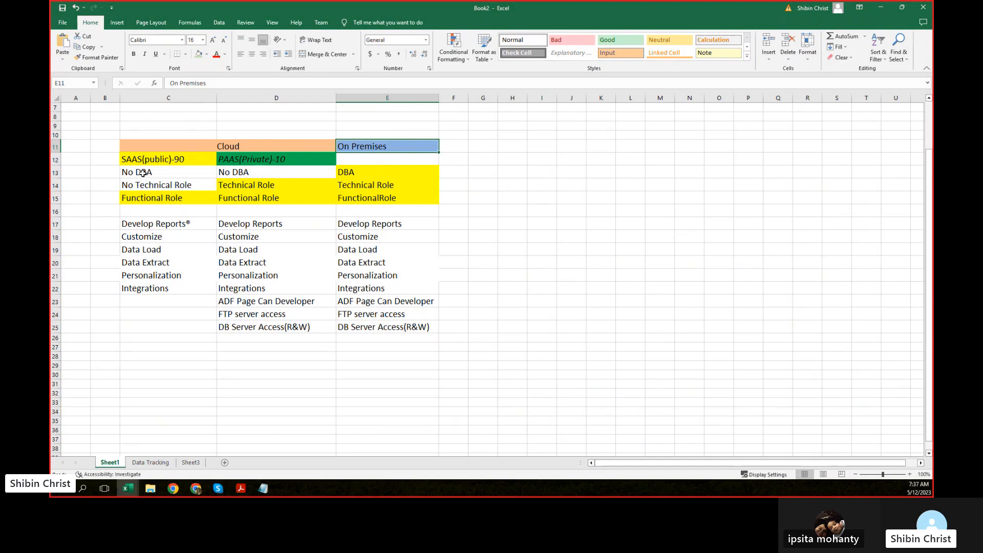
Step: Highlight the SAAS capabilities (No DBA, No Technical Role, Functional Role) and the PAAS-only rows 23–25
left_click_drag(143, 173, 145, 291)
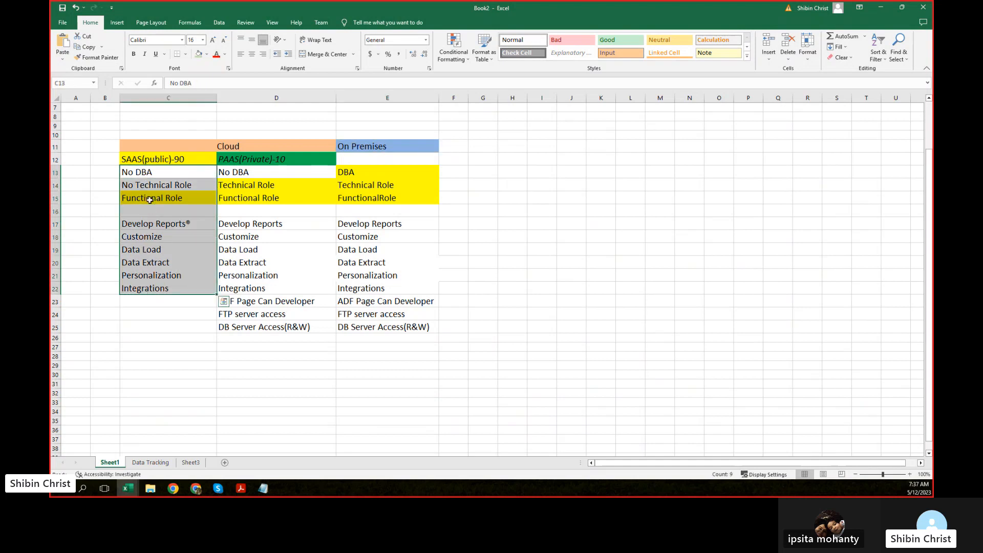
left_click(144, 172)
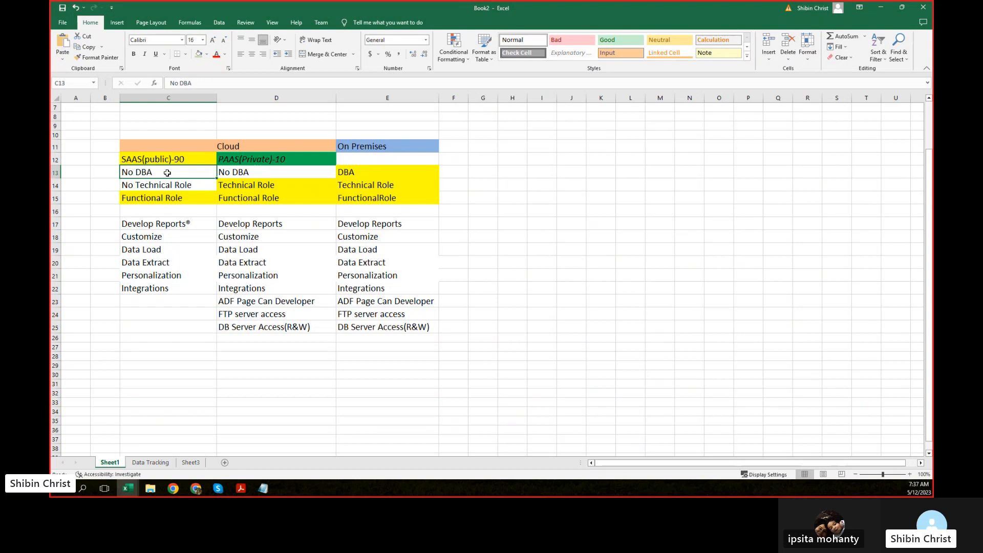
left_click(145, 186)
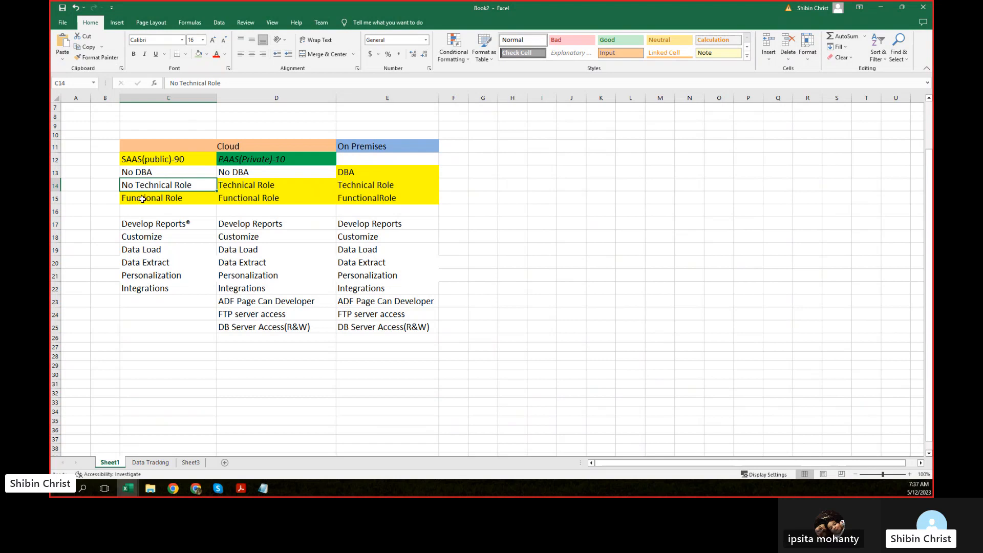
left_click(143, 199)
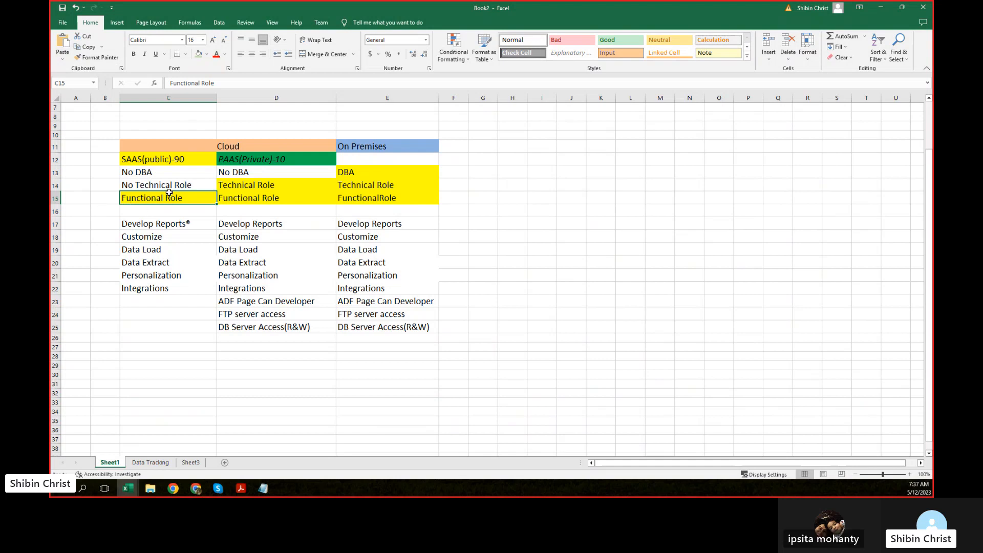
left_click(134, 159)
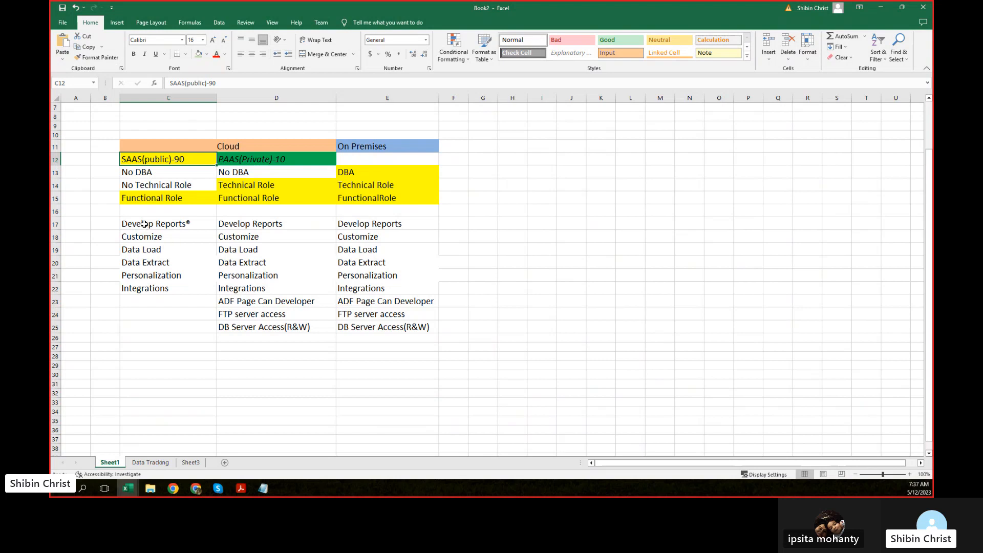
left_click(164, 301)
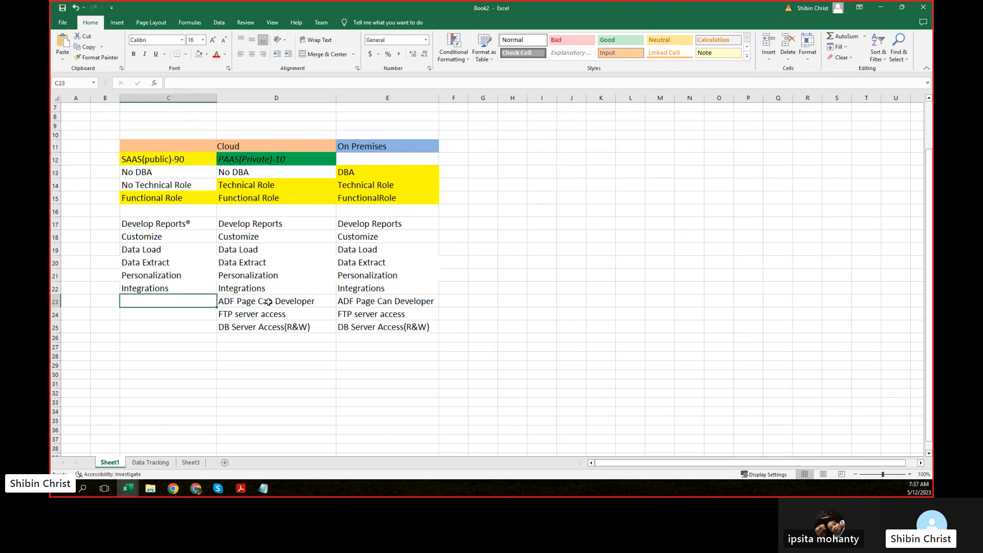
left_click_drag(268, 302, 268, 325)
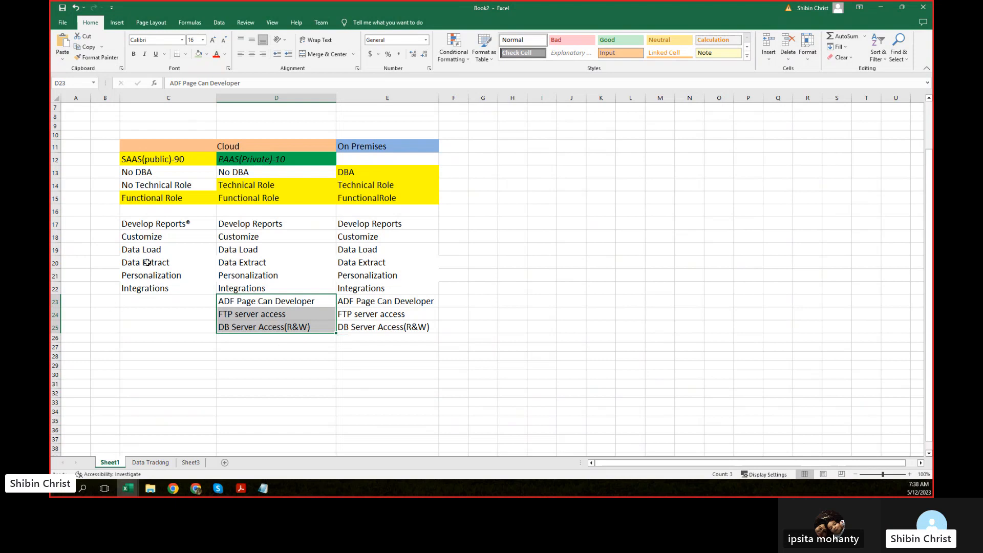
left_click(138, 297)
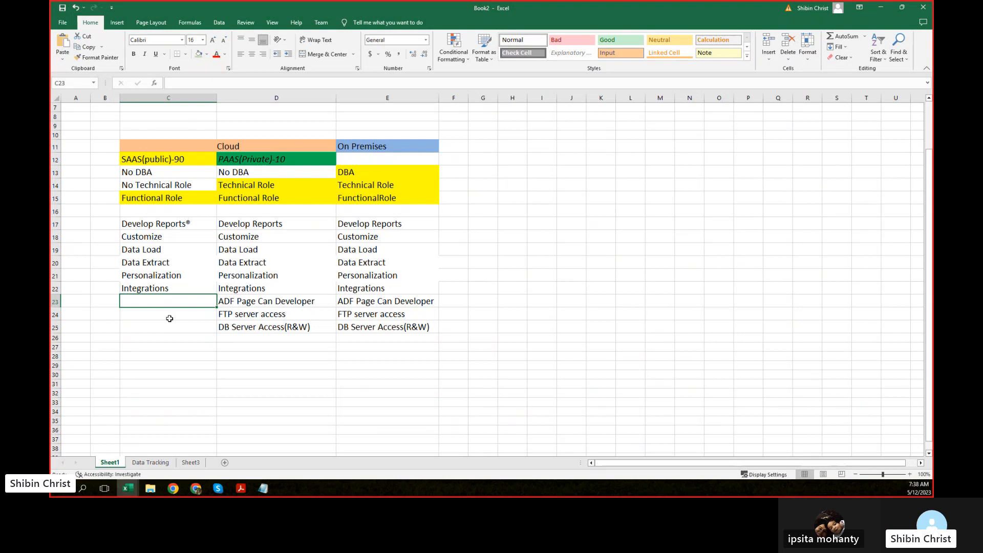
Step: Compare PAAS(Private)-10's ADF, FTP, DB access and Technical Role entries against SAAS(public)-90
left_click(146, 160)
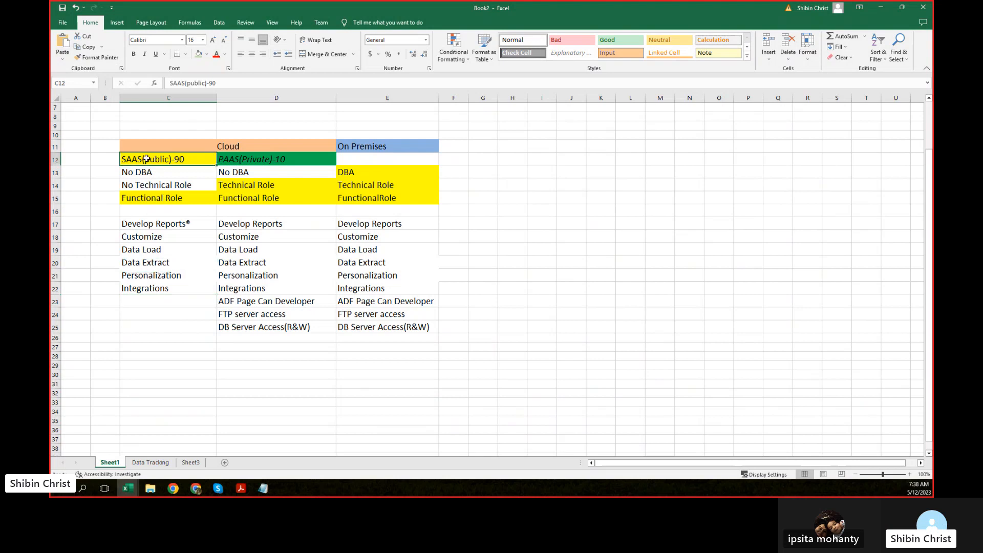
left_click(270, 160)
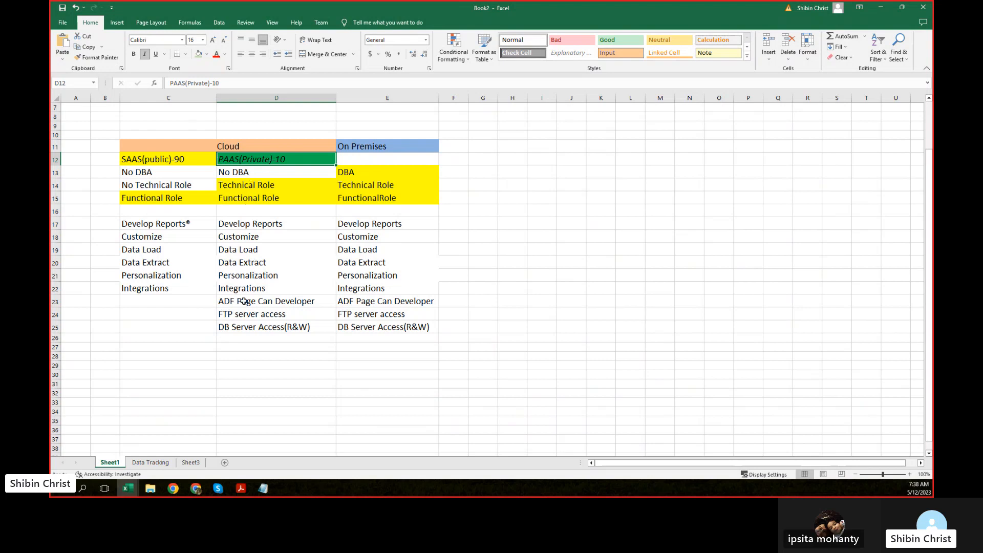
left_click_drag(245, 302, 245, 332)
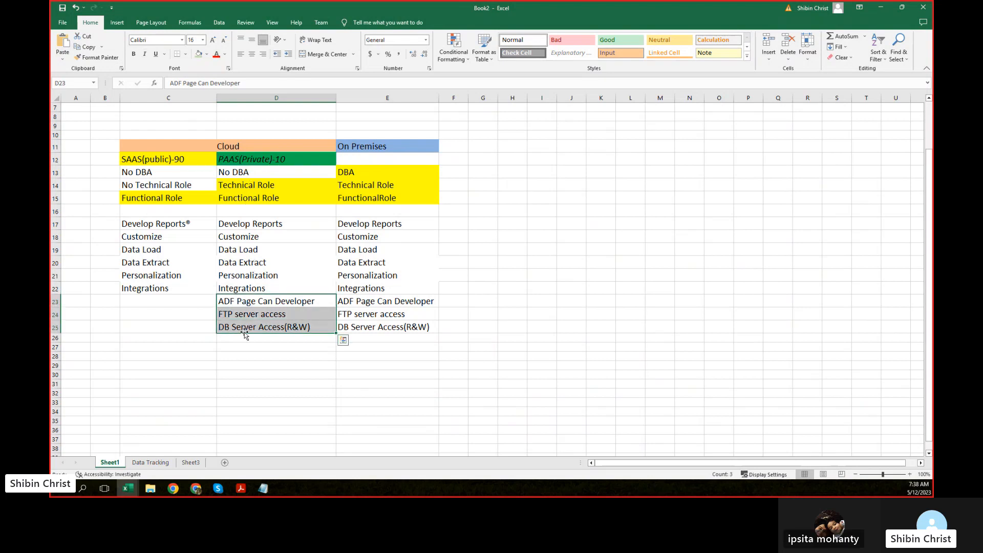
left_click(255, 186)
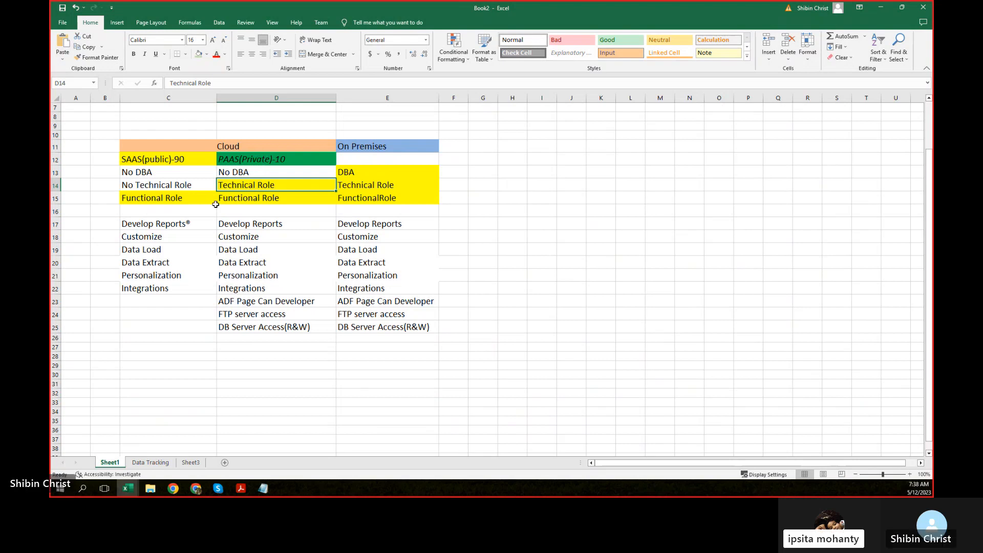
left_click(274, 159)
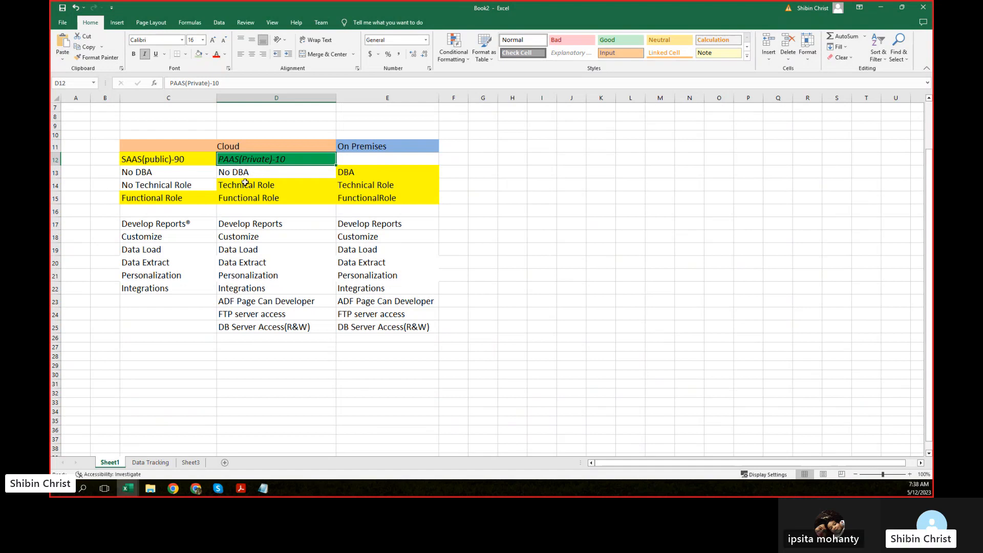
left_click(146, 161)
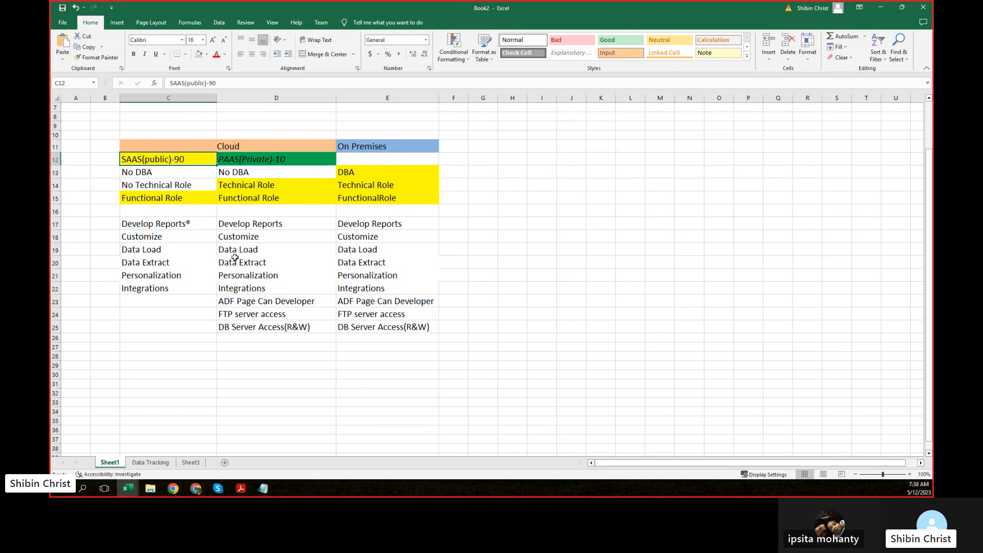
key("alt")
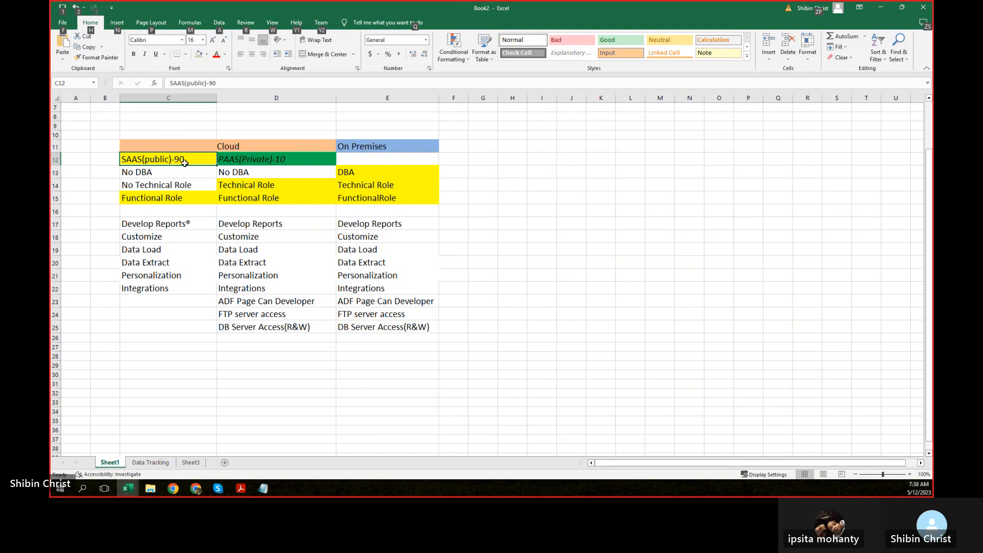
key("alt")
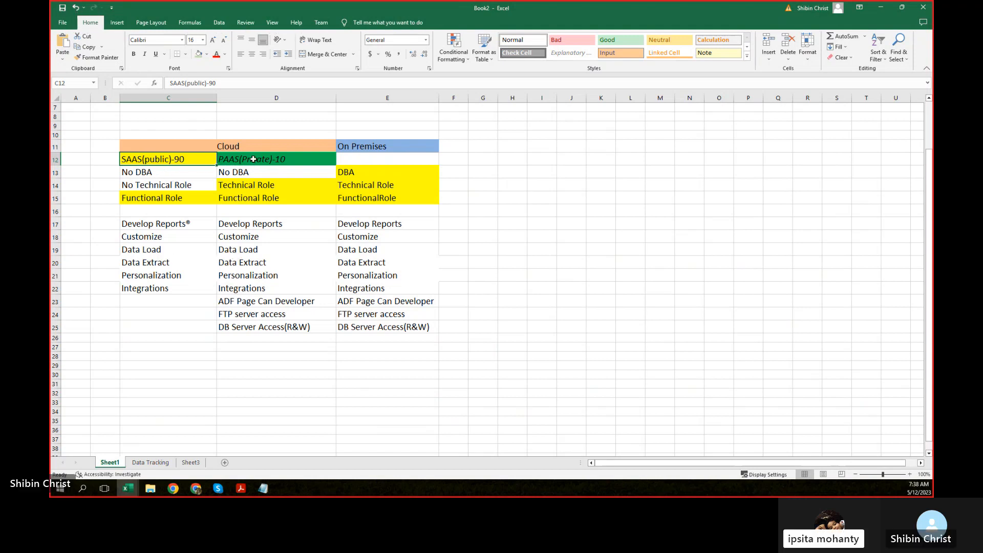
left_click(254, 160)
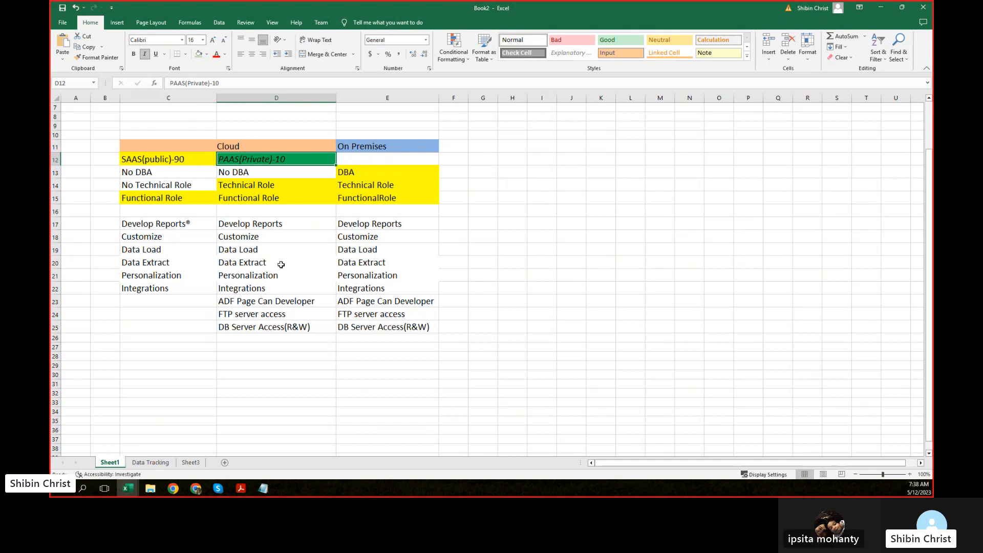
Step: Contrast the SAAS(public)-90 and PAAS(Private)-10 headings, leaving the SAAS label unchanged
scroll(282, 264, "up", 2)
scroll(281, 265, "down", 2)
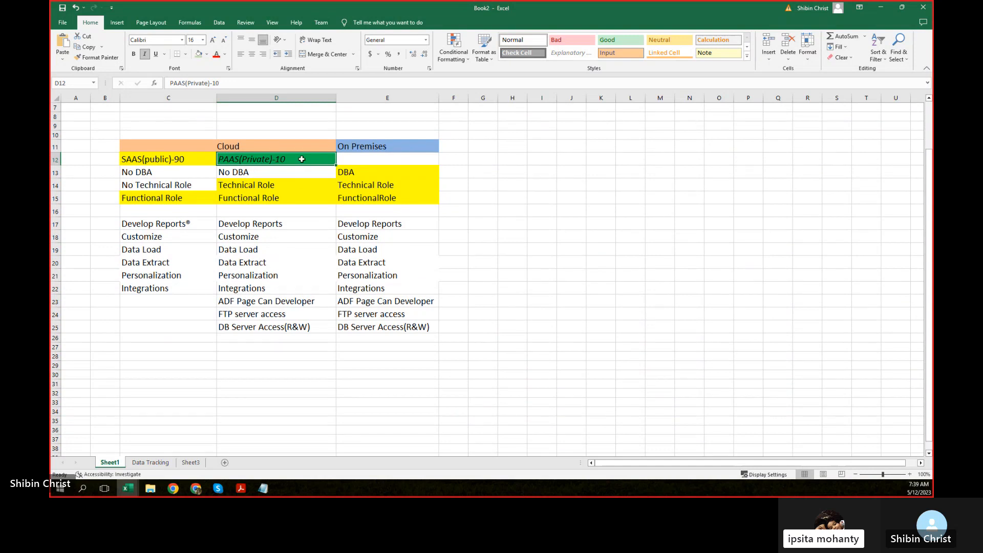
left_click(199, 161)
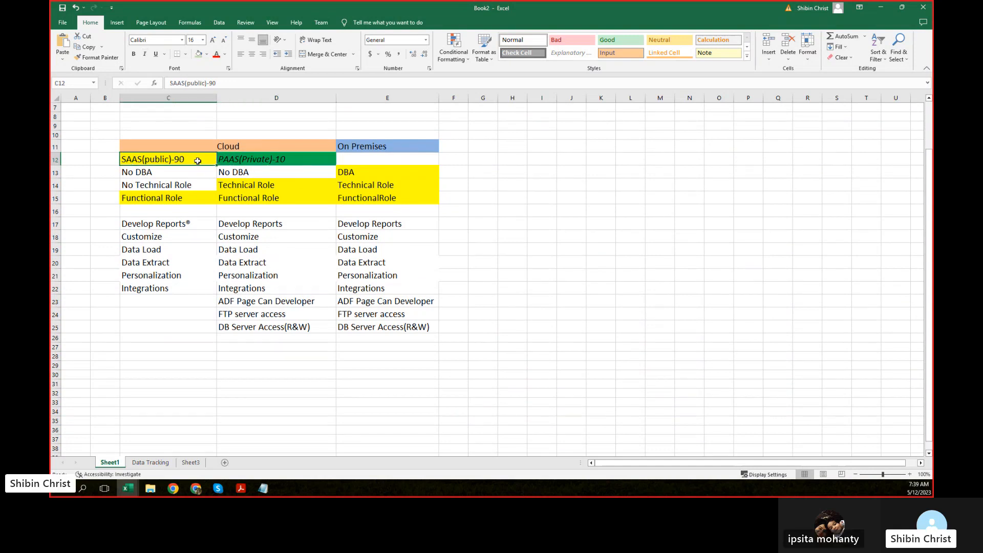
double_click(188, 160)
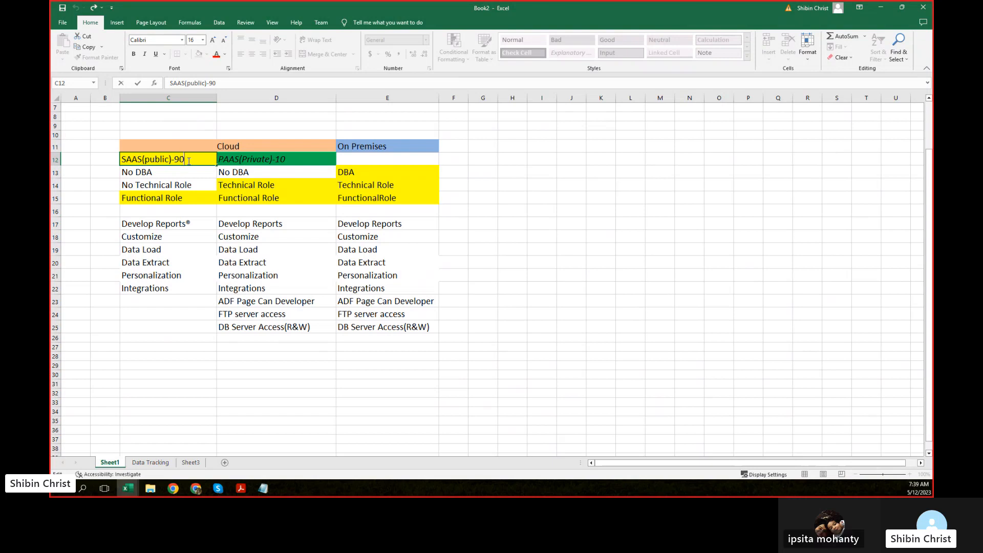
left_click(149, 184)
left_click(179, 163)
left_click(279, 159)
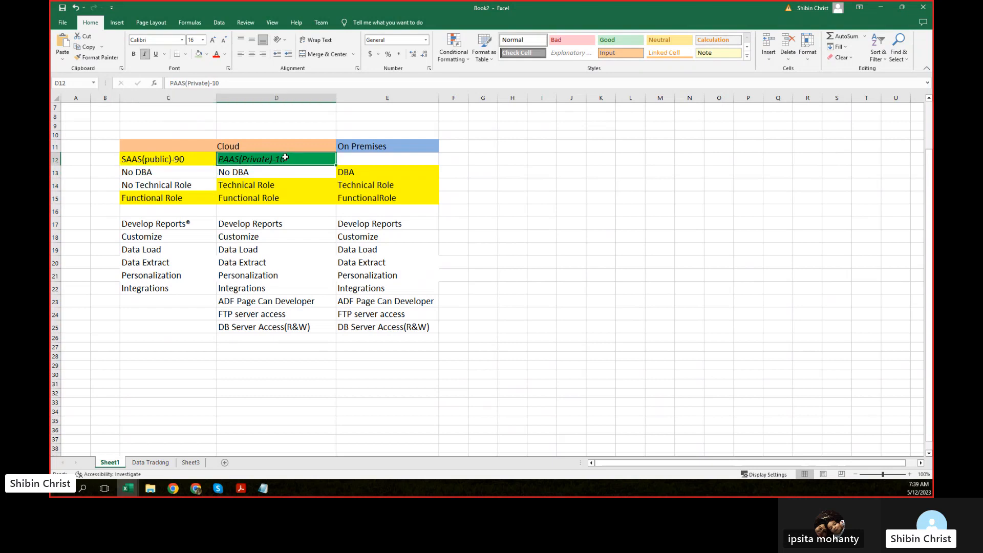
left_click(147, 161)
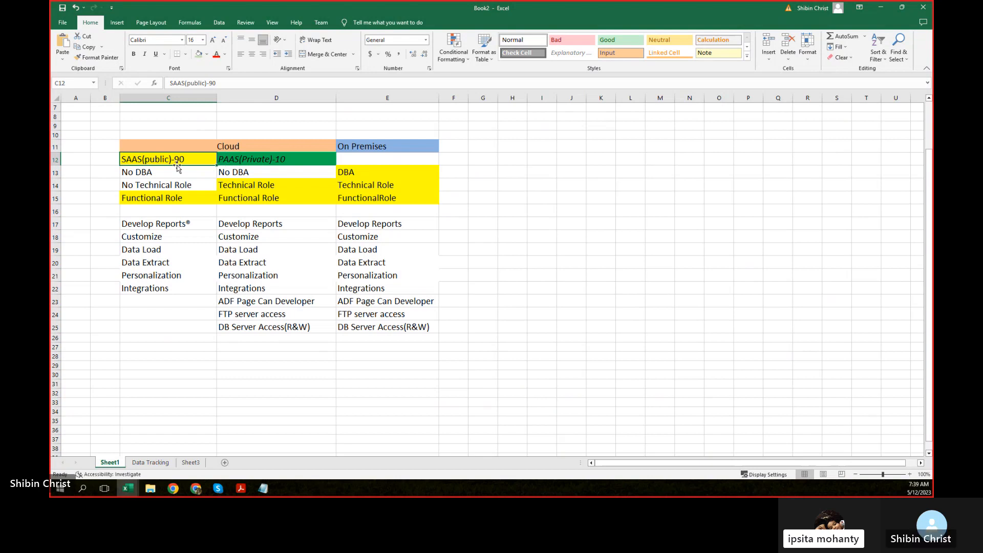
key("Right")
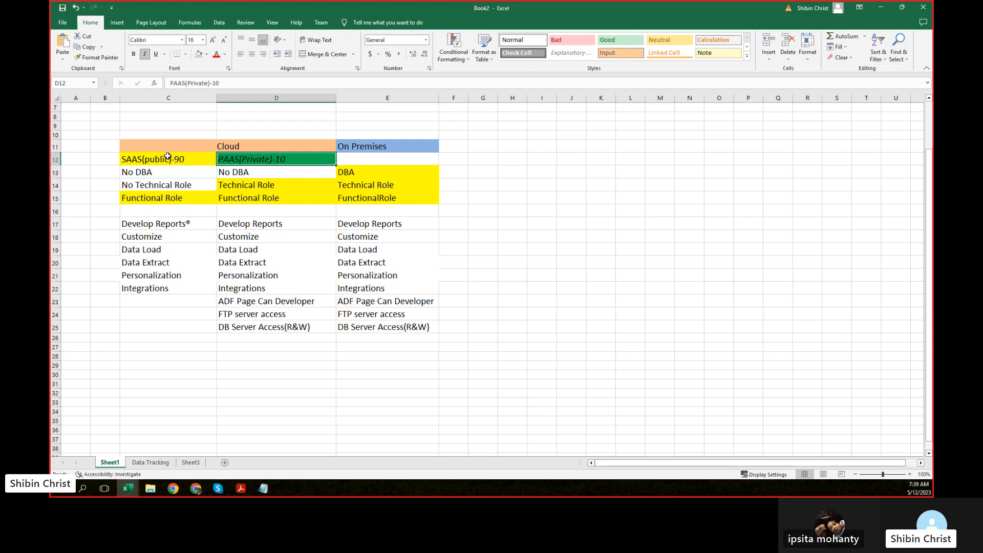
left_click(192, 159)
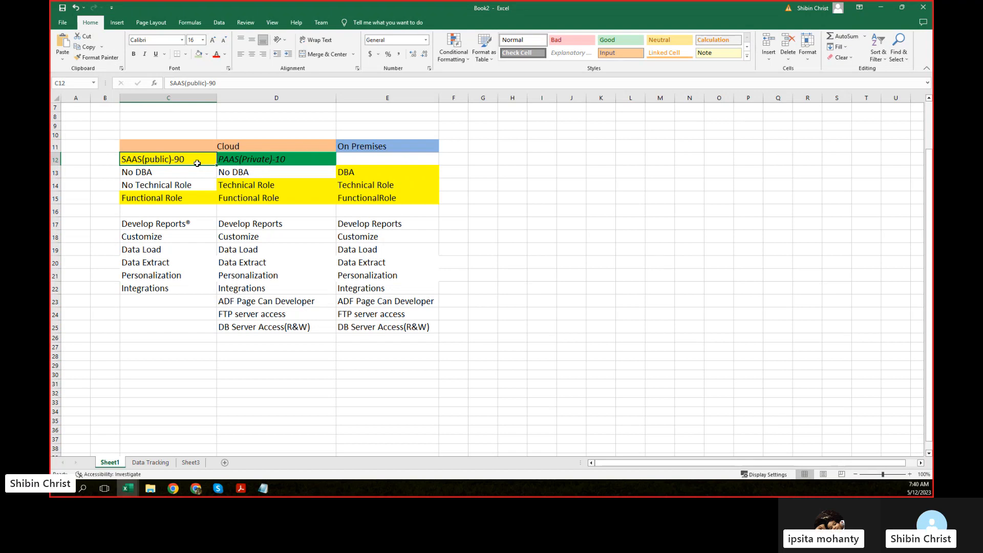
left_click(299, 159)
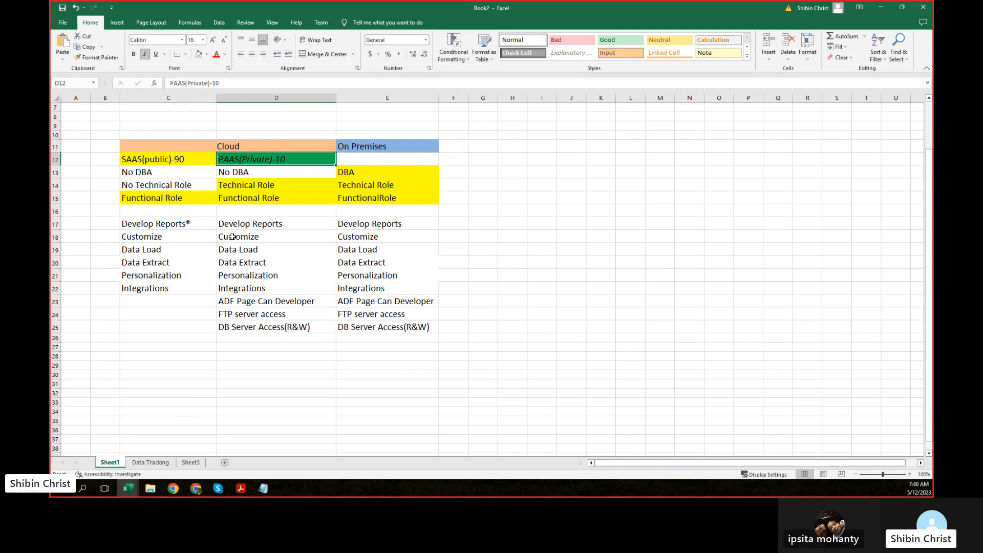
Step: On Sheet3, highlight Create Implementation Project, Define Locations through Define Reference Data Set, Define Geographics and Define ESC-Model (Wizard)
left_click(148, 464)
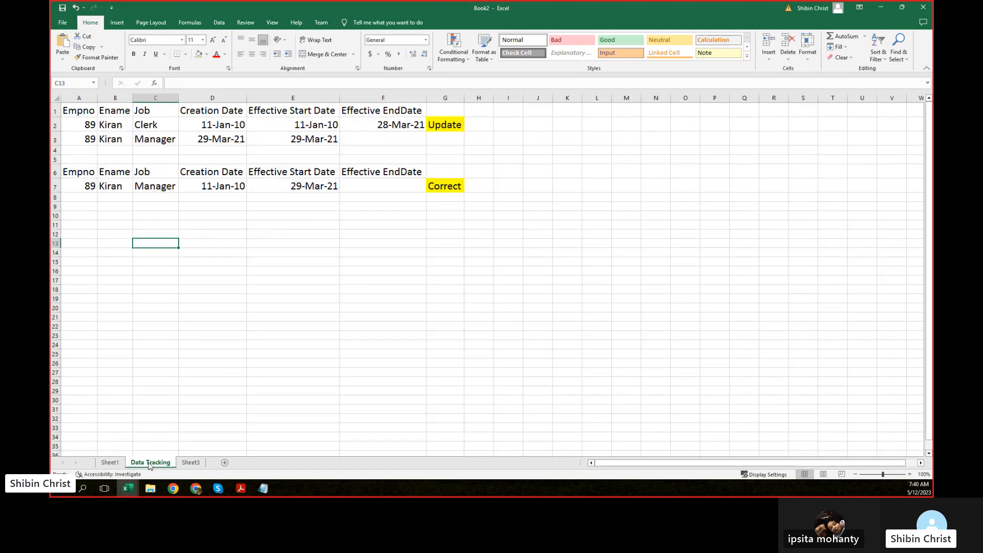
left_click(192, 463)
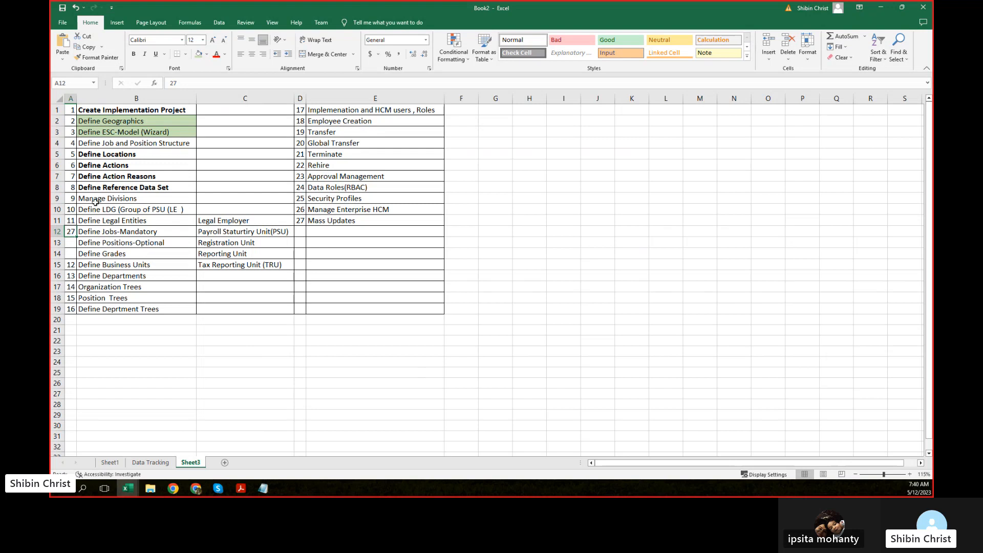
left_click(116, 108)
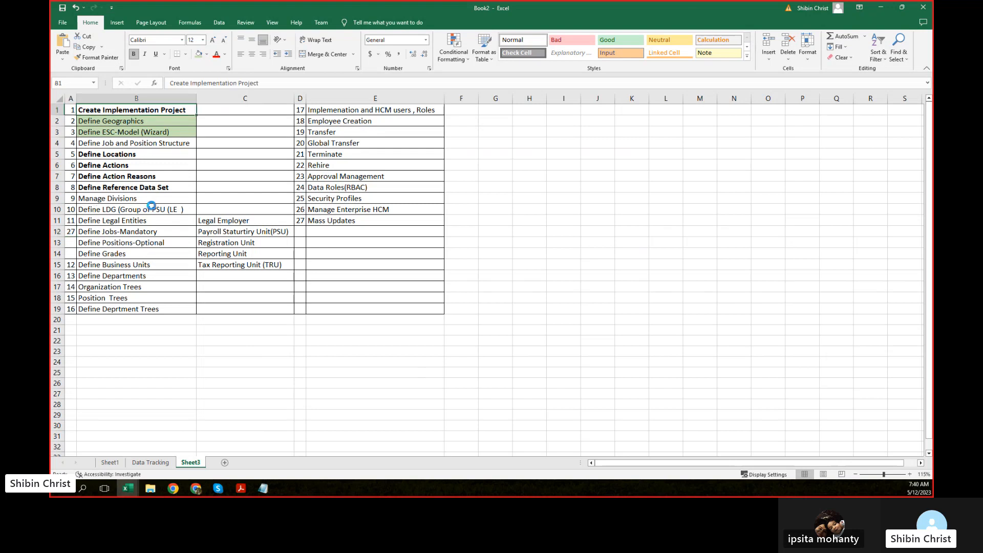
scroll(151, 206, "up", 3)
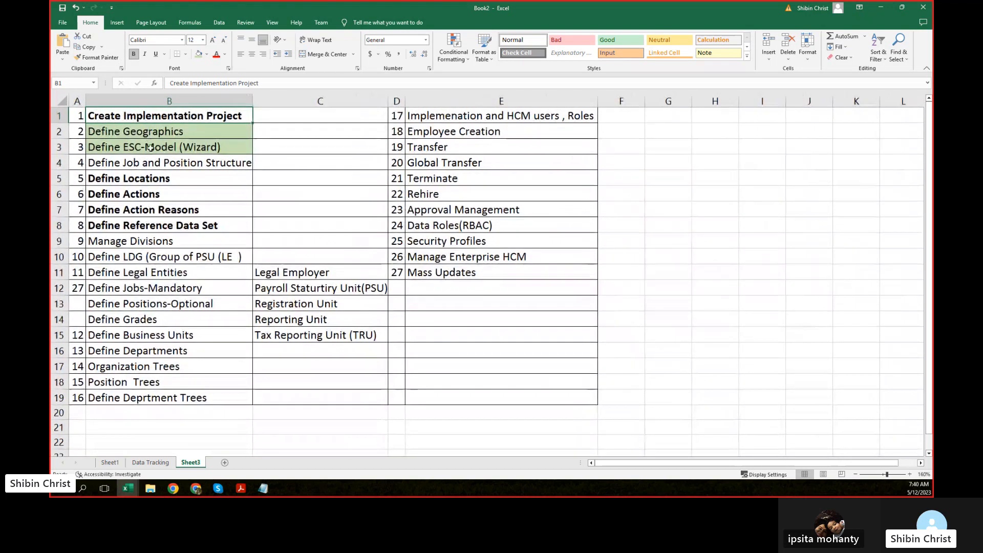
left_click(145, 176)
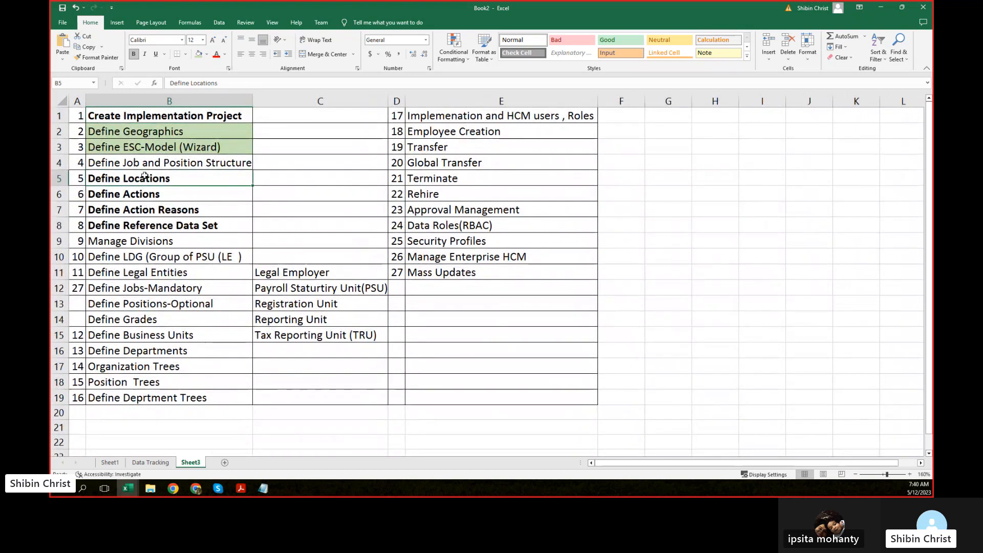
left_click_drag(145, 176, 145, 224)
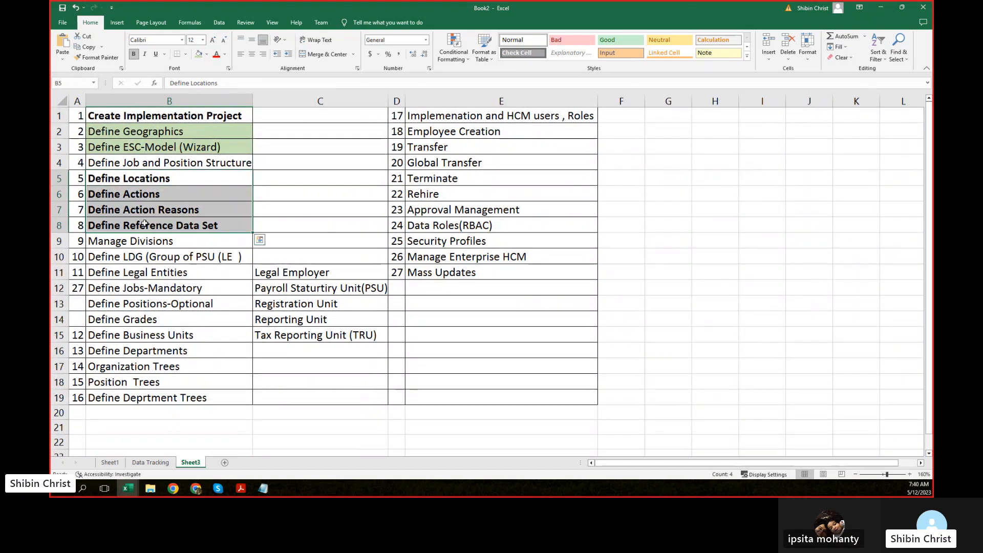
left_click(147, 133)
left_click(137, 147)
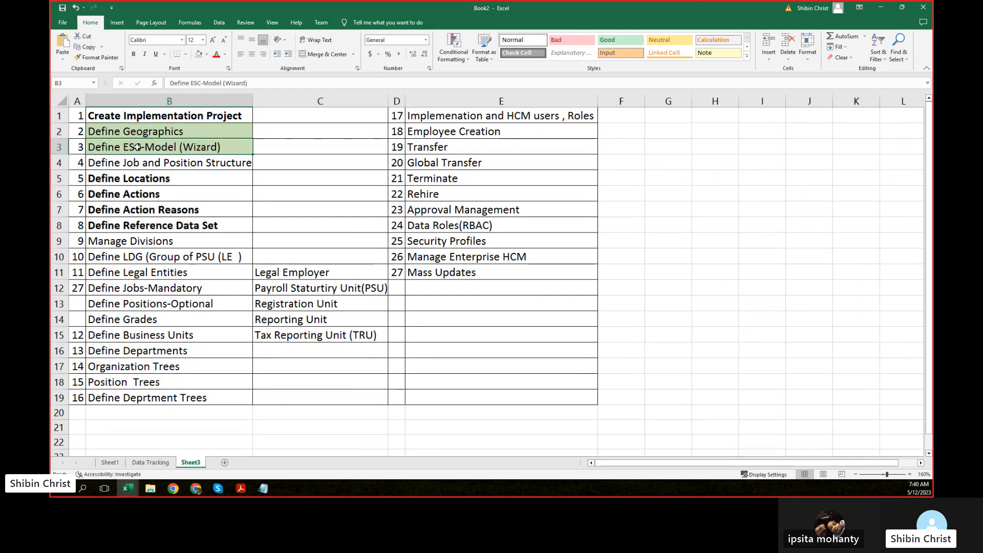
scroll(136, 139, "down", 3, "ctrl")
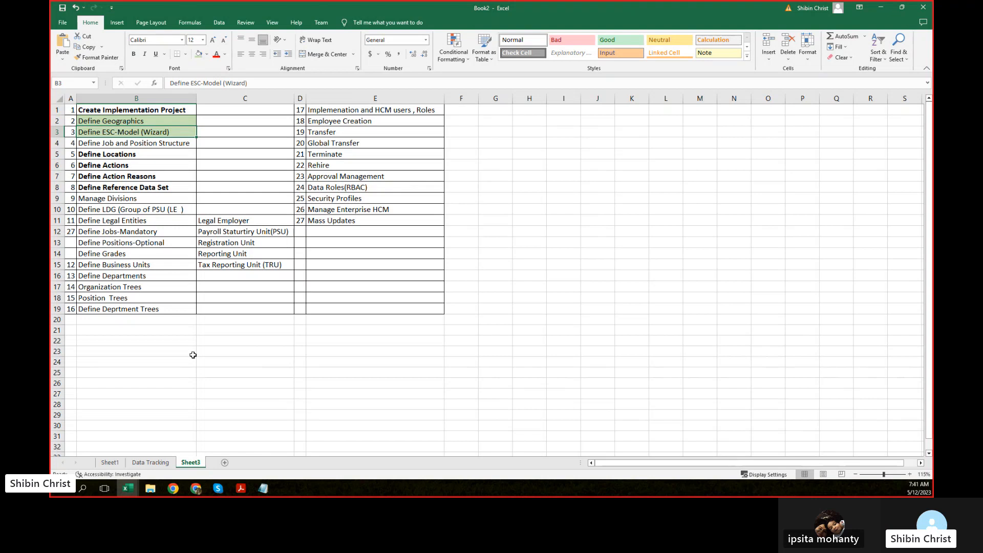
Step: Point out the Define Job and Position Structure and Define Geographics tasks on Sheet3
key("alt+Tab")
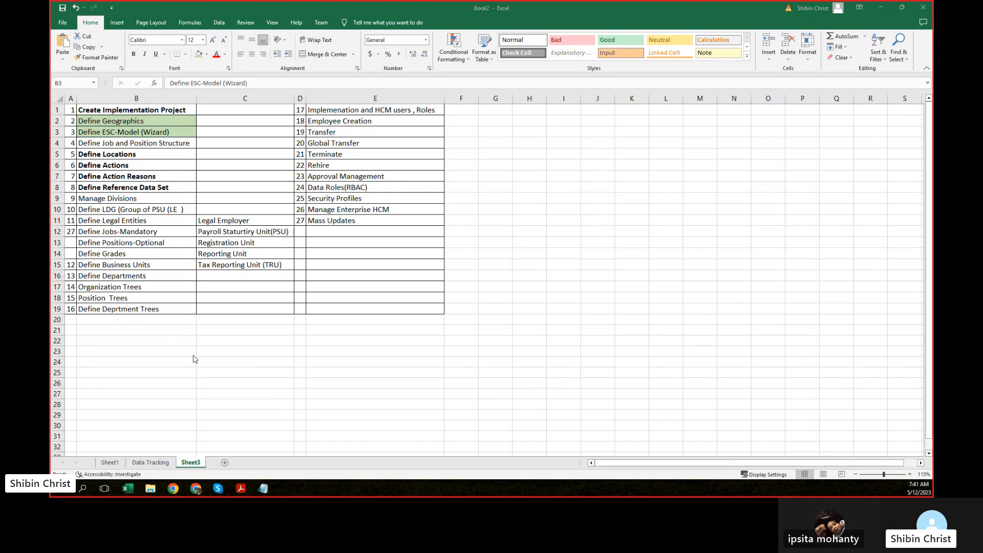
key("alt+Tab")
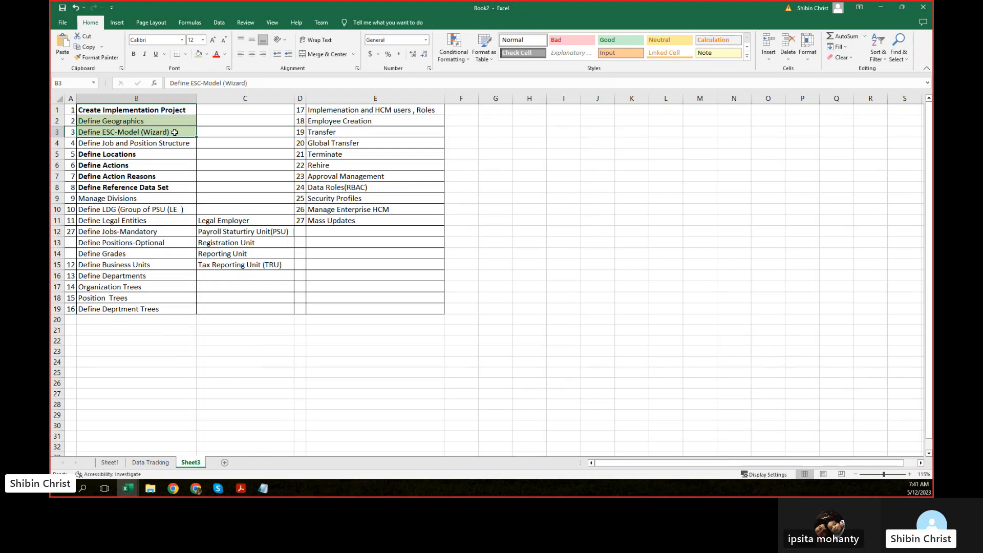
left_click(127, 144)
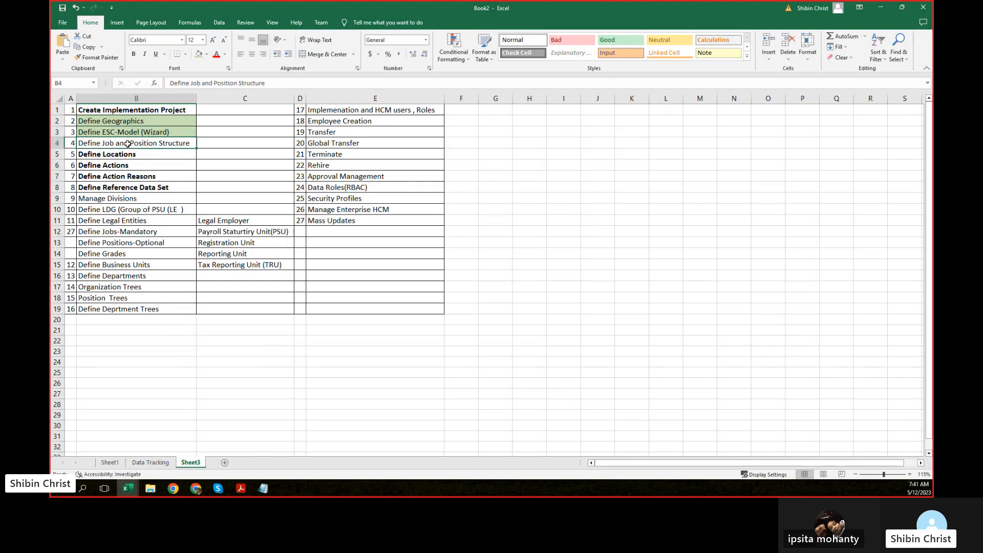
left_click(152, 123)
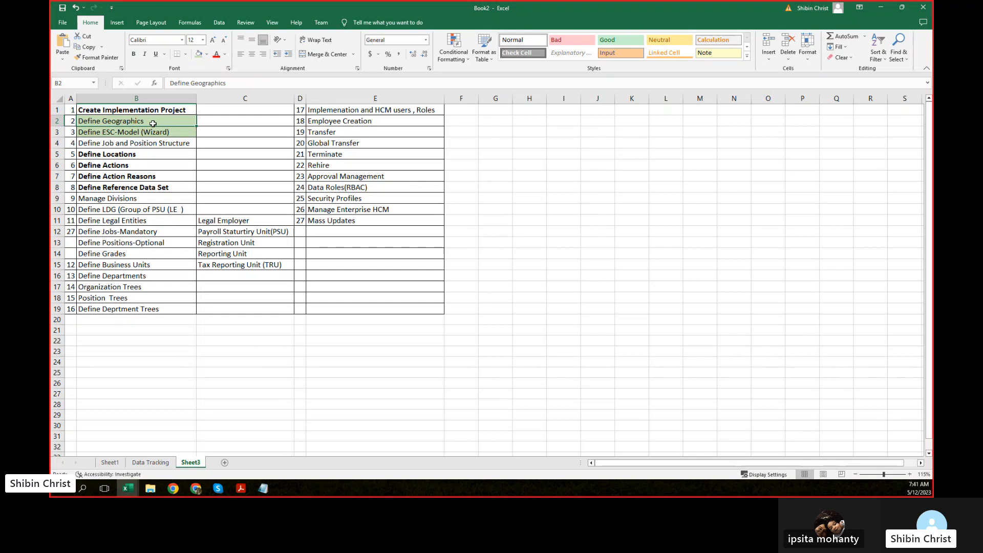
Step: Open Setup and Maintenance from the avatar menu, search tasks for 'geog', then return to Excel
key("alt+Tab")
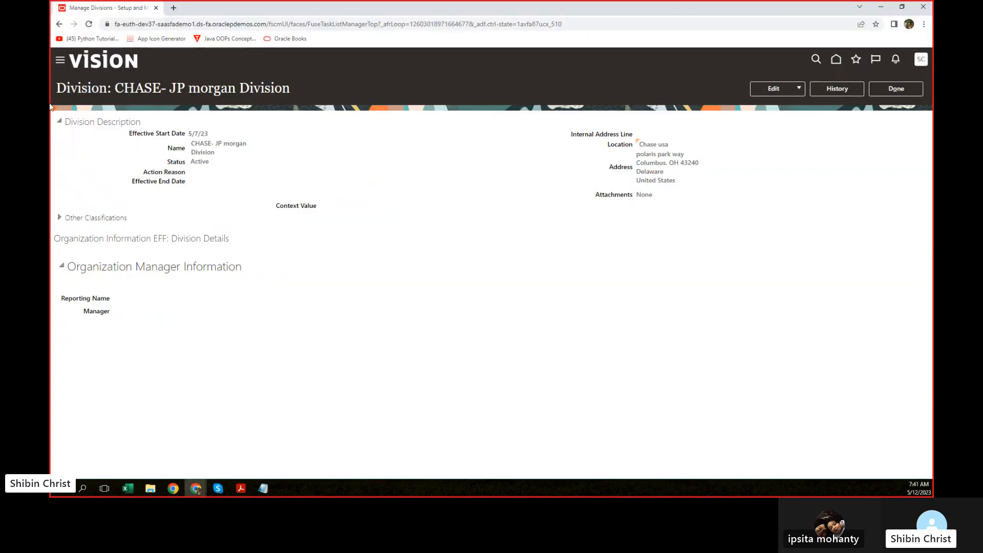
left_click(924, 60)
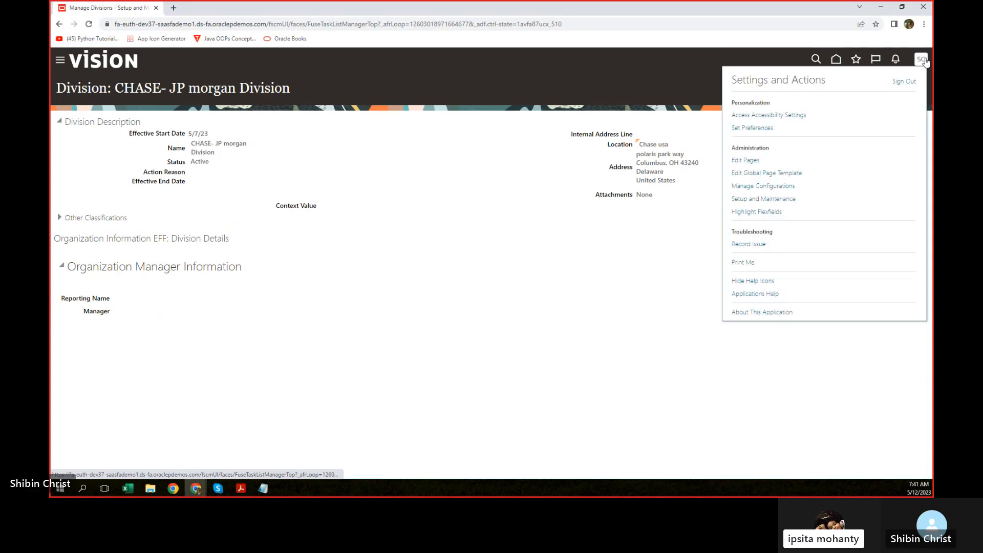
left_click(748, 200)
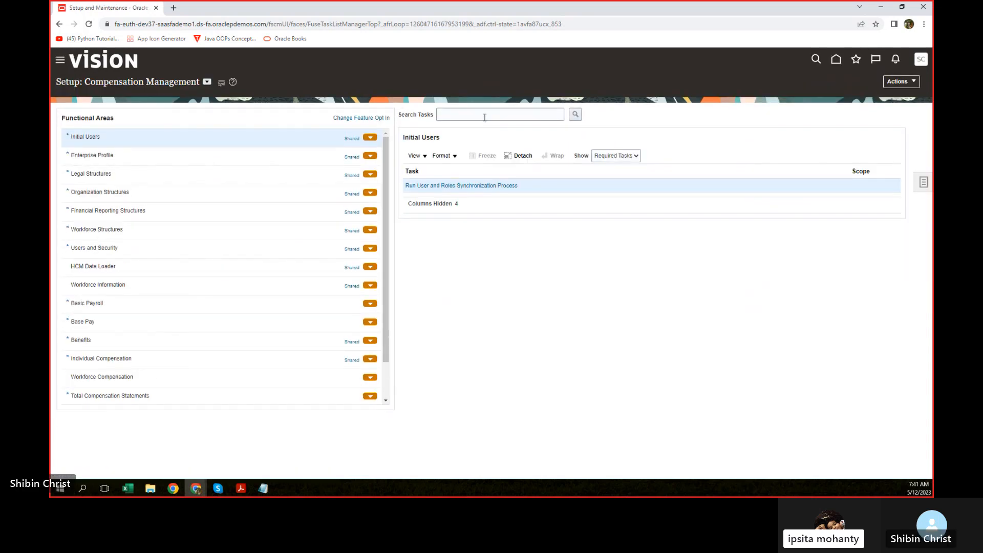
left_click(485, 117)
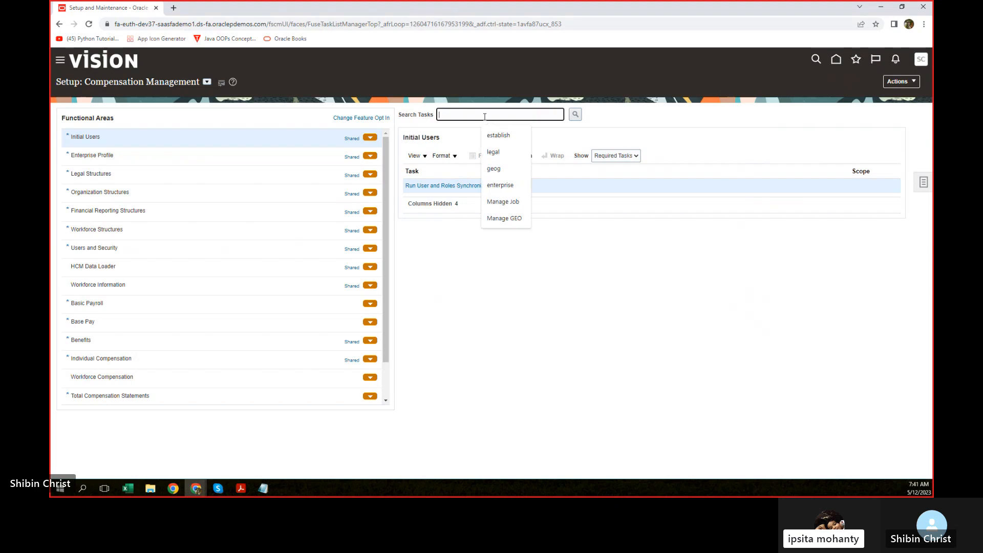
left_click(495, 169)
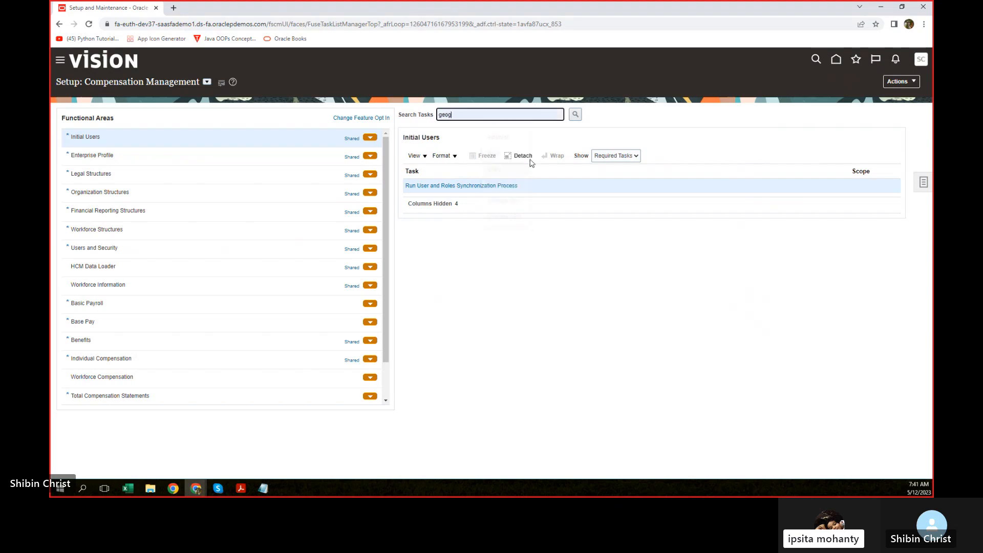
left_click(575, 114)
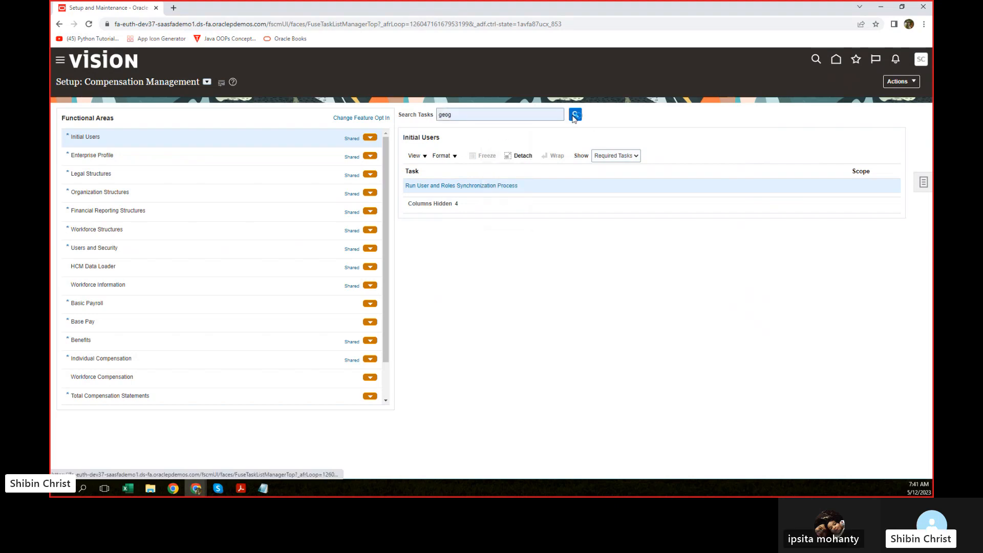
key("alt+Tab")
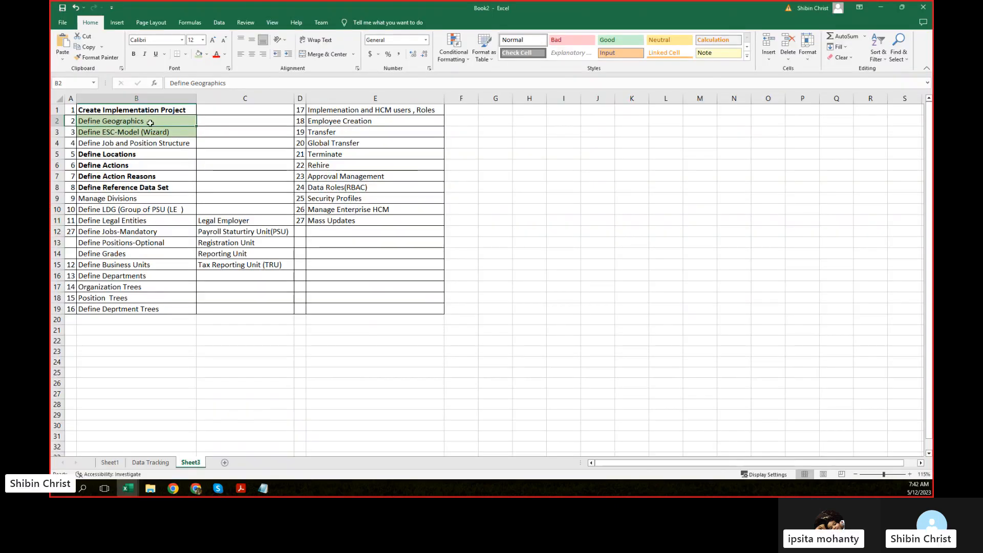
left_click(114, 133)
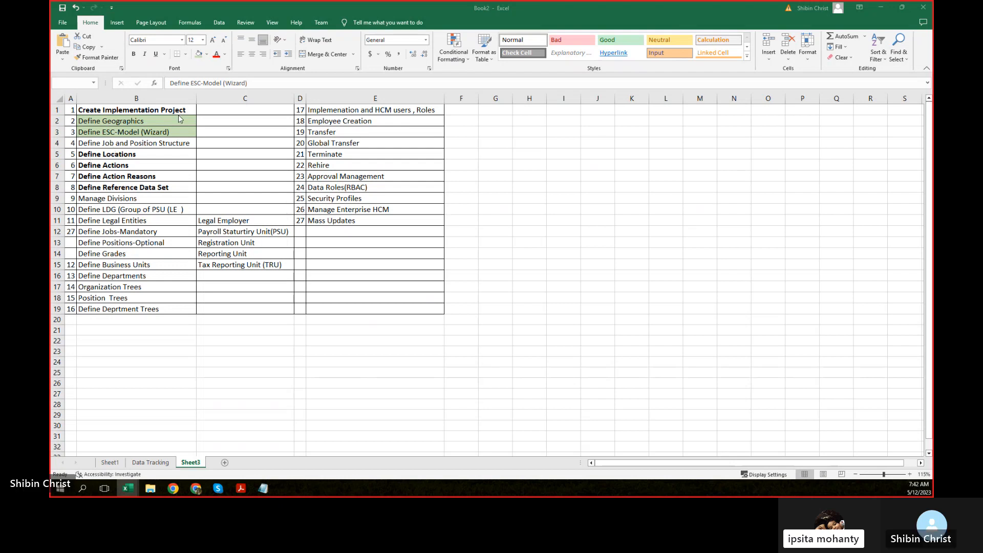
left_click(106, 153)
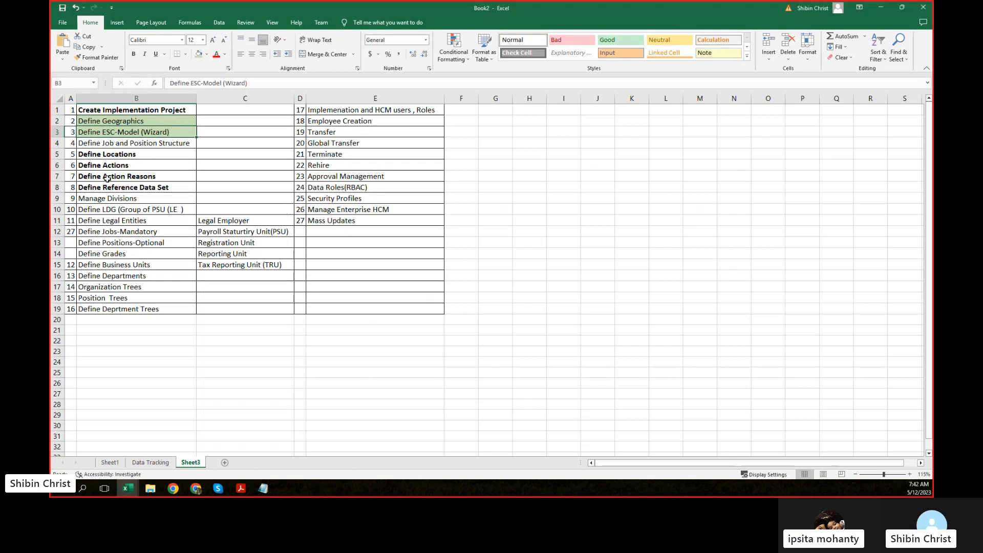
left_click_drag(116, 188, 115, 154)
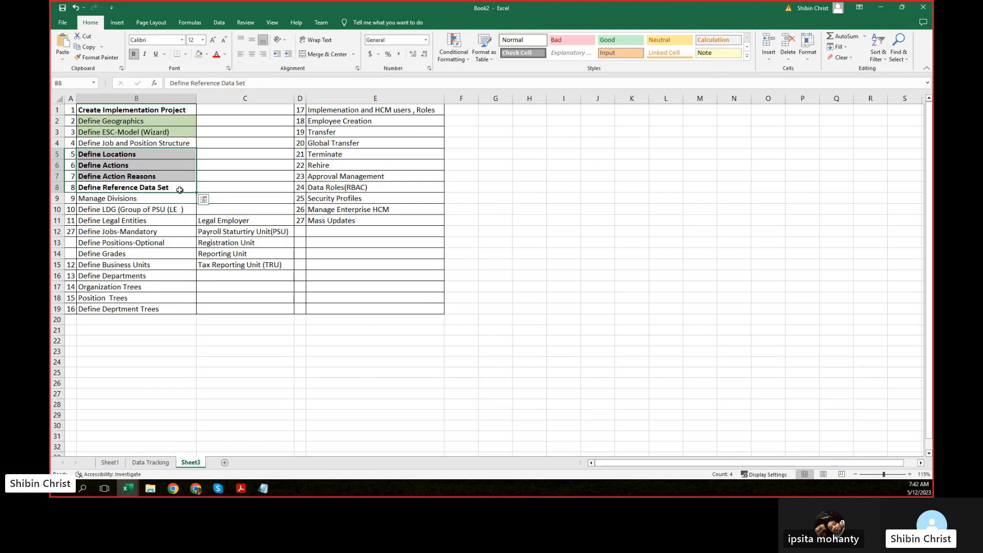
left_click(150, 494)
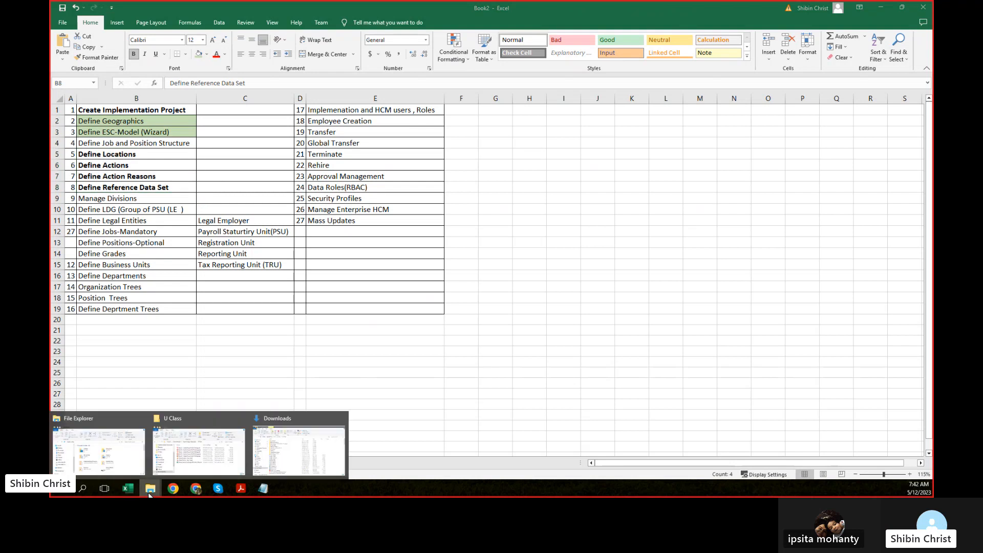
left_click(230, 459)
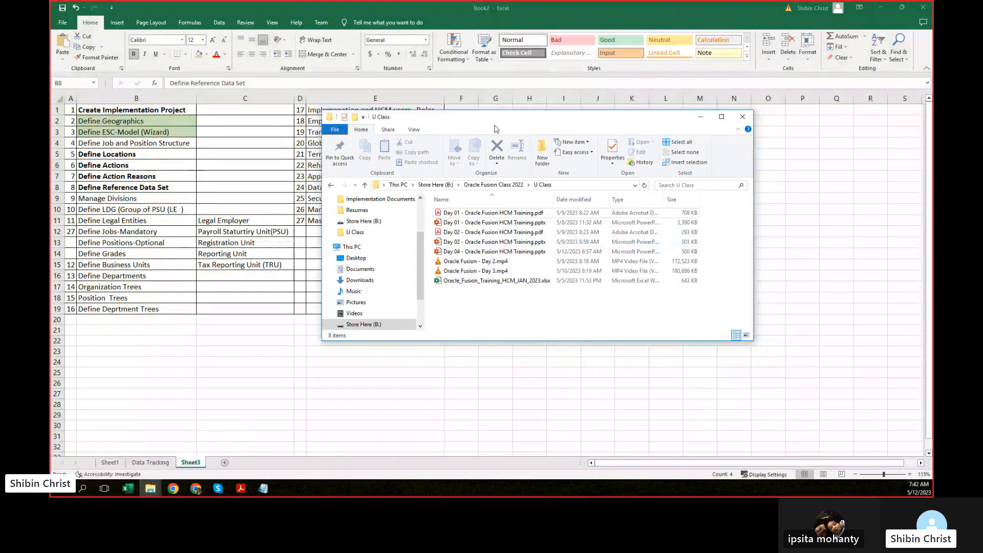
left_click_drag(494, 122, 933, 199)
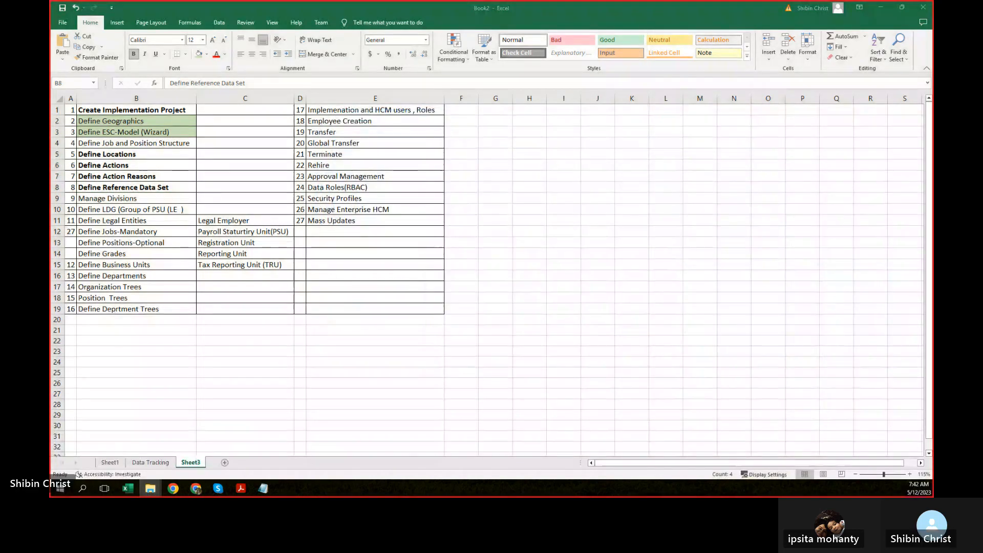
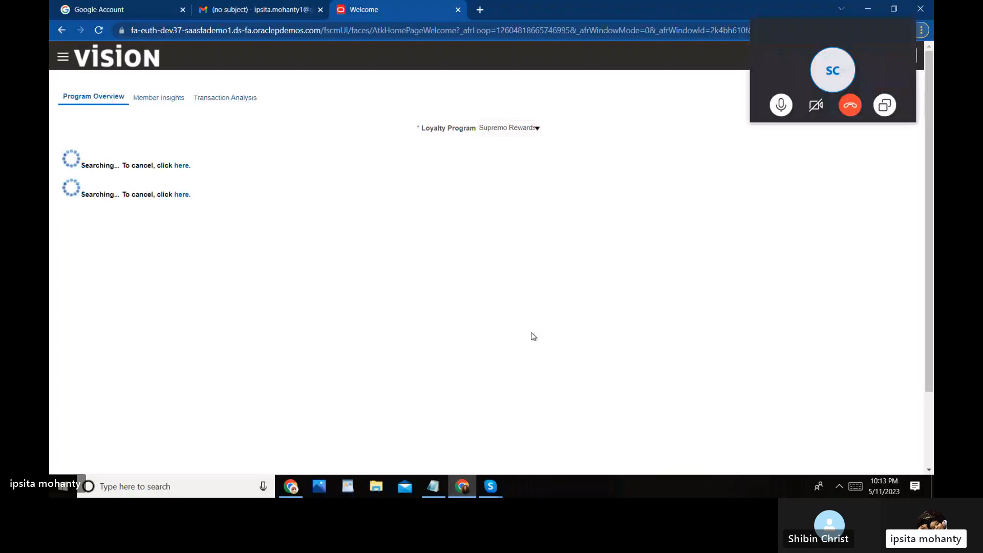
Step: Choose Setup and Maintenance from Settings and Actions, then cancel the Leave site? prompt to stay
left_click_drag(820, 31, 618, 101)
left_click(909, 56)
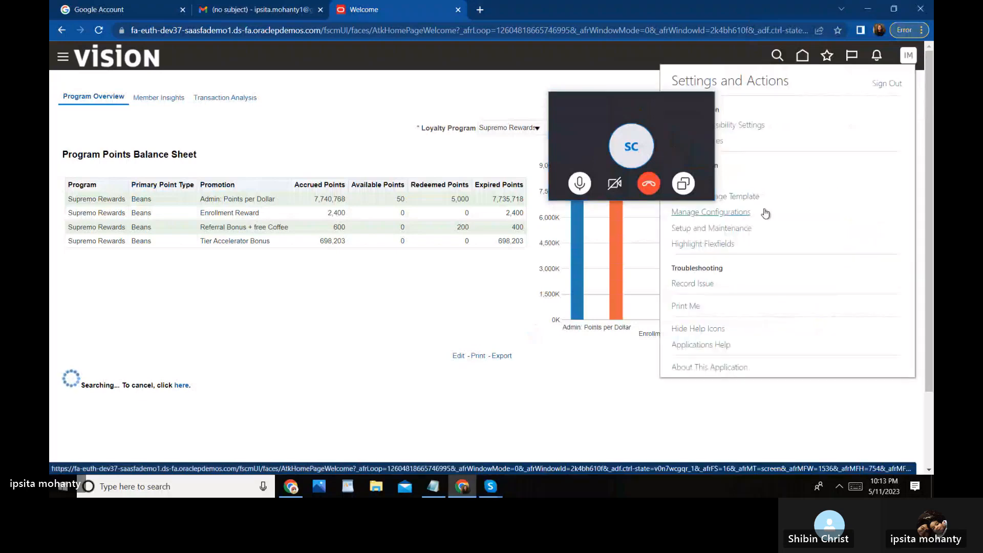
left_click_drag(591, 106, 505, 119)
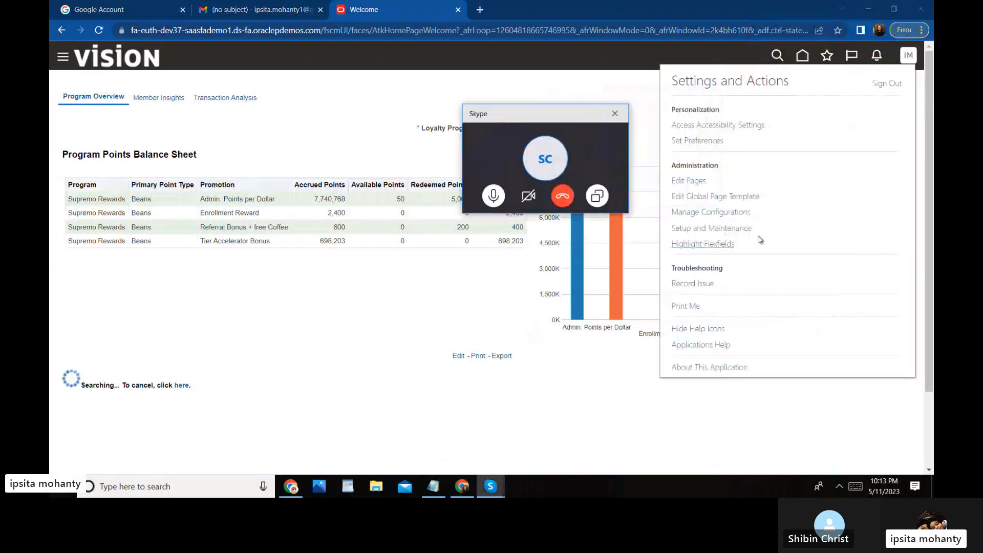
left_click(742, 230)
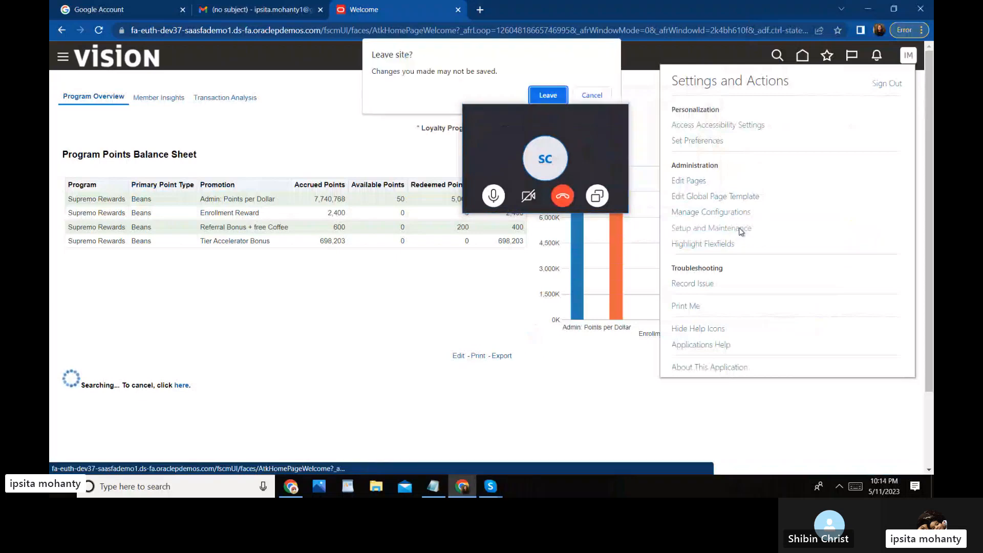
left_click(610, 139)
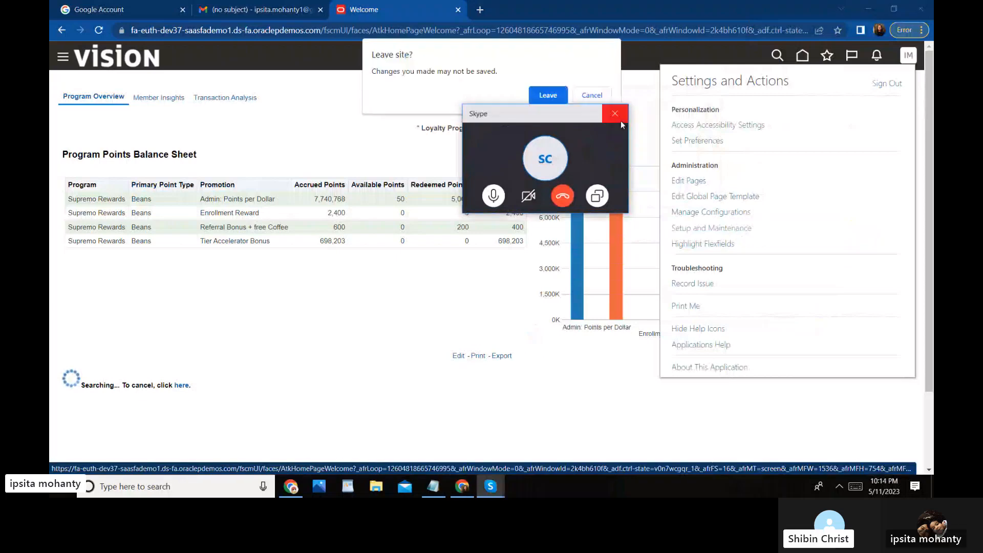
left_click(467, 96)
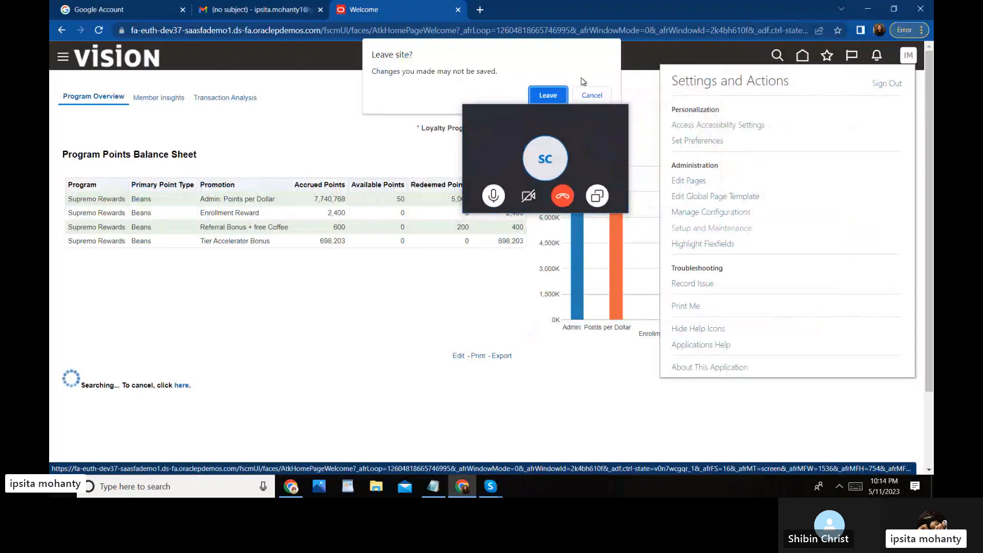
left_click(595, 94)
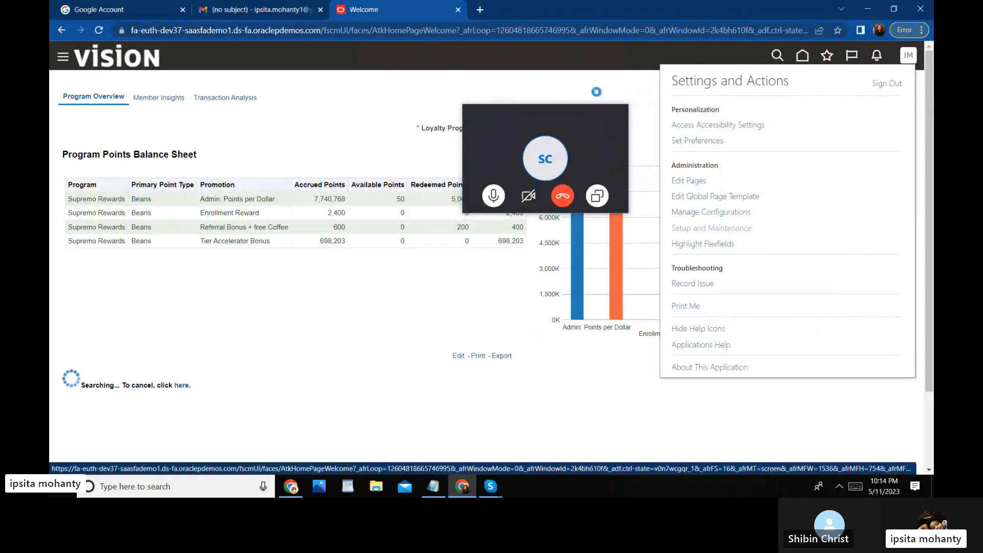
left_click_drag(493, 118, 325, 125)
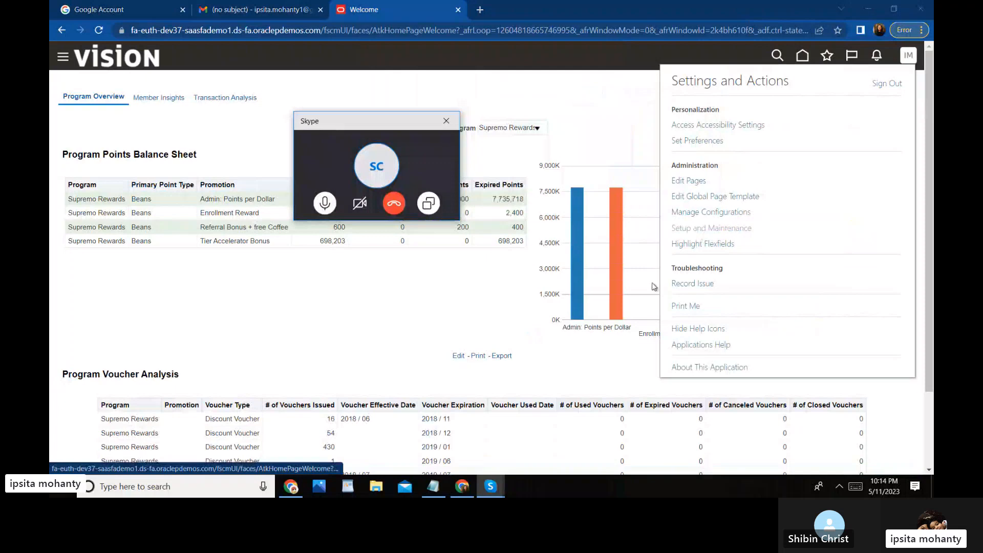
Step: Choose Setup and Maintenance under Administration in the Settings and Actions list
left_click(684, 230)
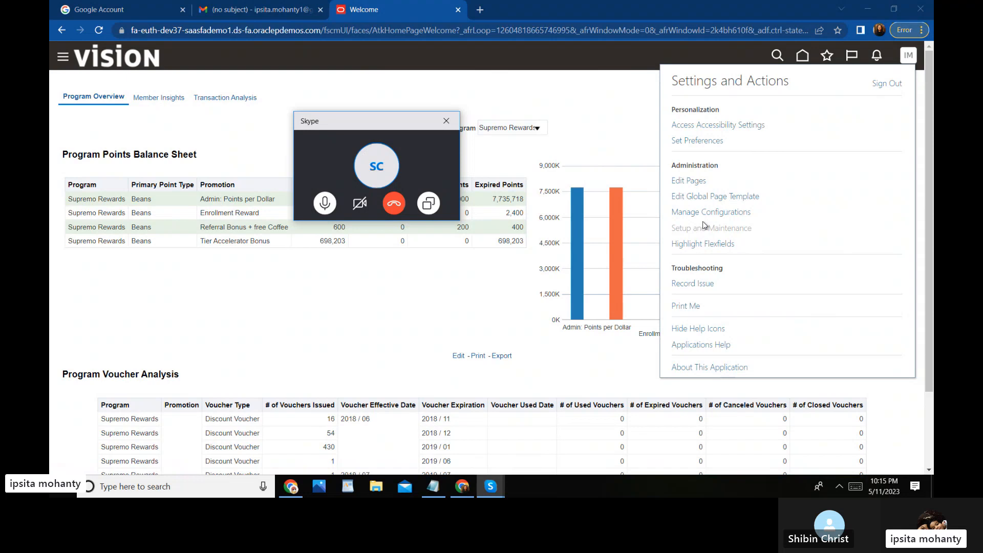
left_click(696, 229)
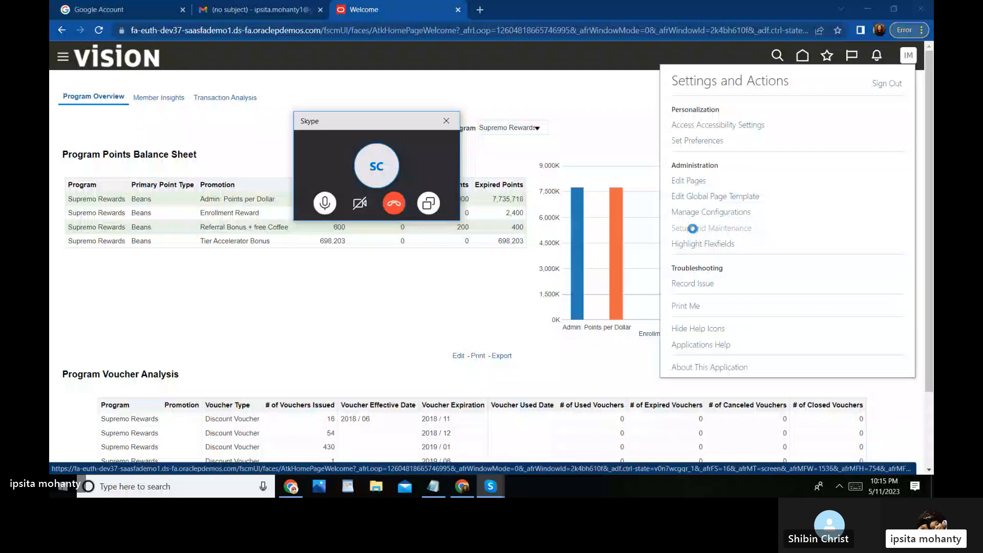
Step: Open a blank browser tab, then return to the loyalty program tab
left_click(480, 11)
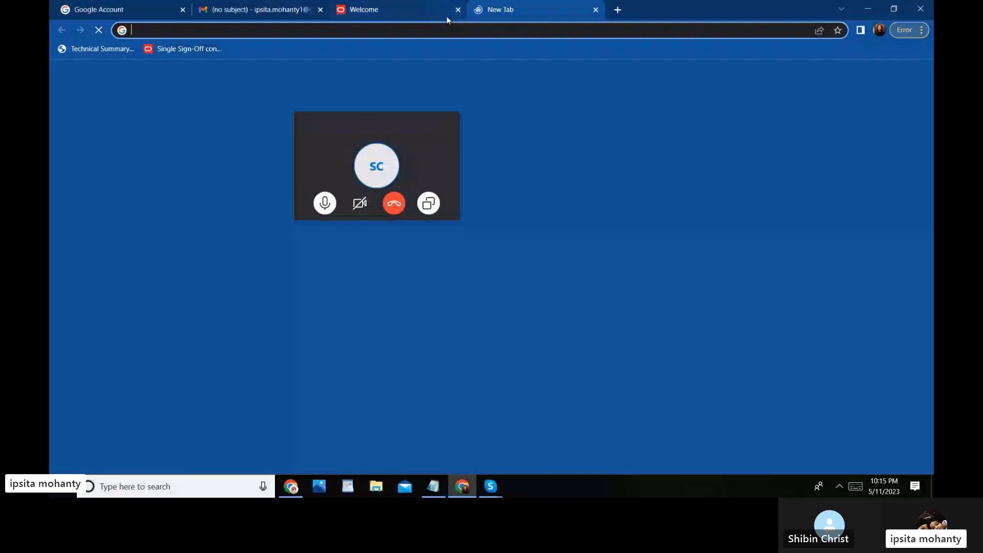
left_click(424, 15)
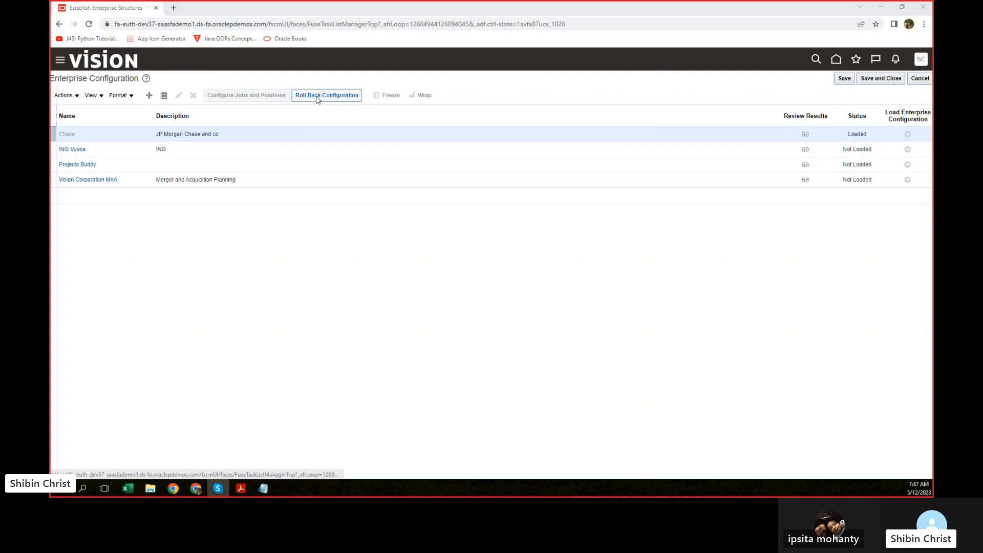
Step: Select the Chase enterprise configuration and start Roll Back Configuration
left_click(340, 97)
left_click(270, 156)
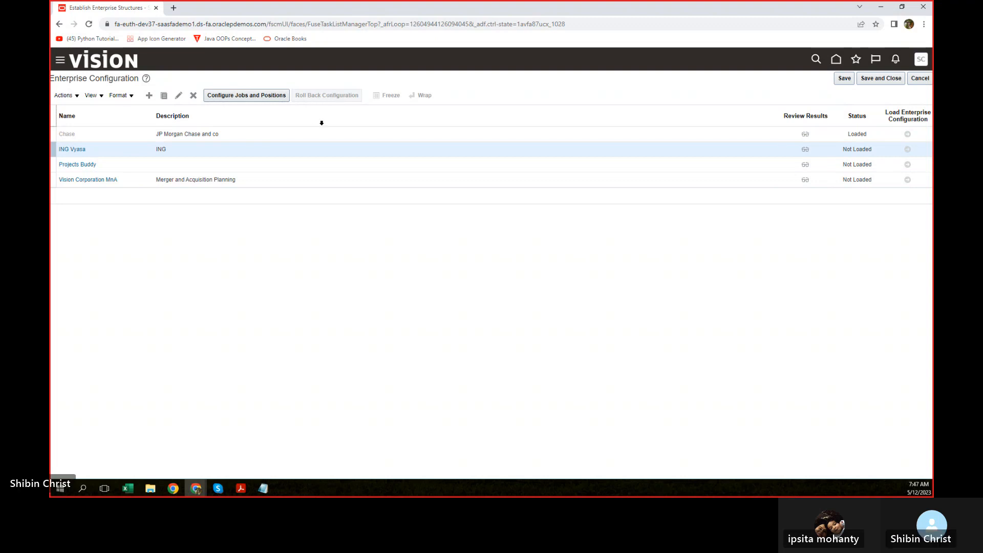
left_click(256, 133)
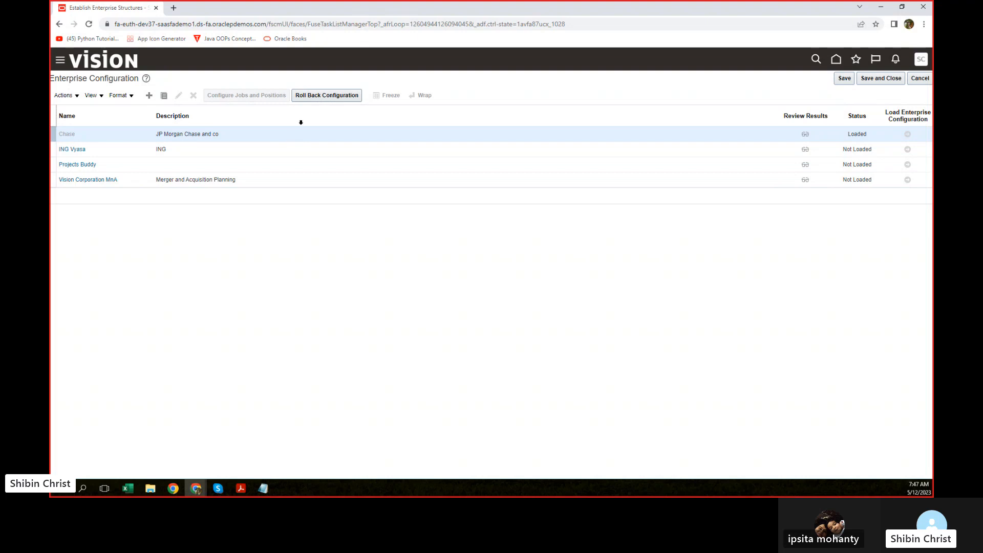
left_click(323, 97)
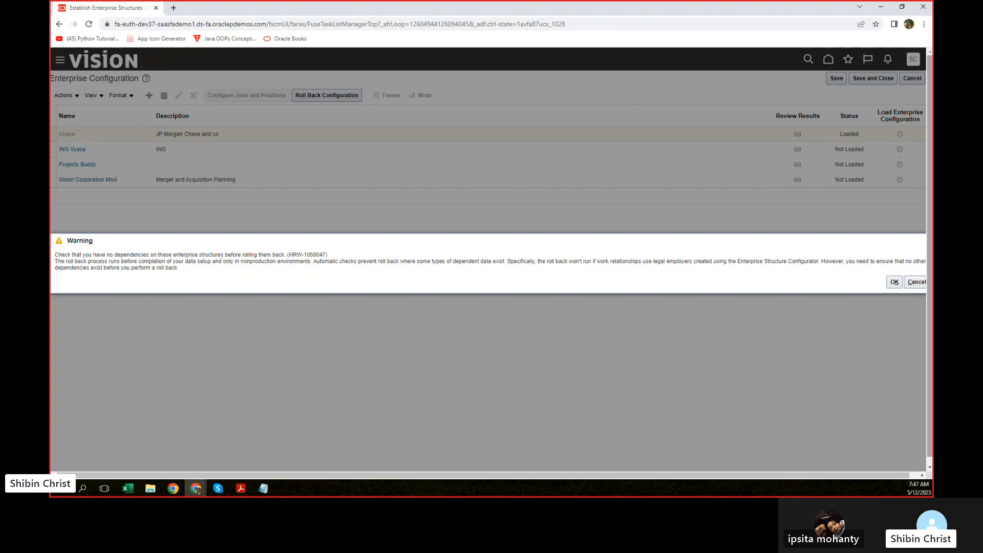
Step: Confirm the Chase rollback with OK on the HRW-1050047 warning
left_click(894, 282)
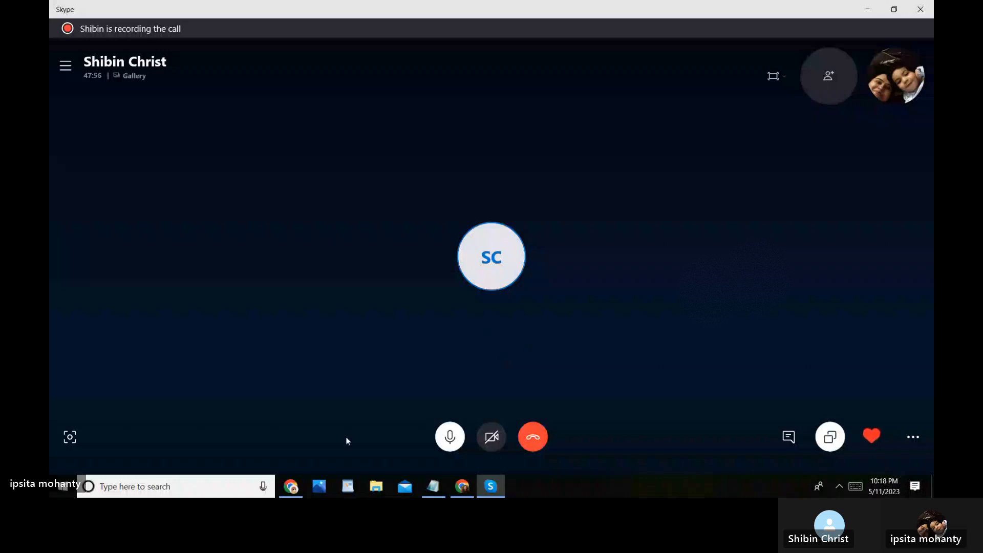
Step: Minimize the Skype call window to reveal the Oracle page
left_click(872, 11)
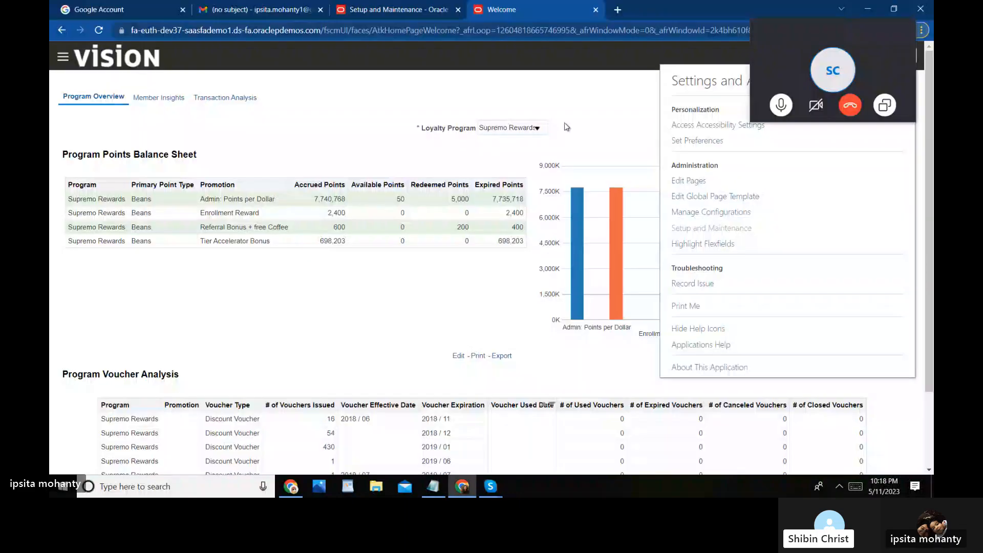
Step: Switch to the Setup and Maintenance tab and move the call window aside
left_click(438, 13)
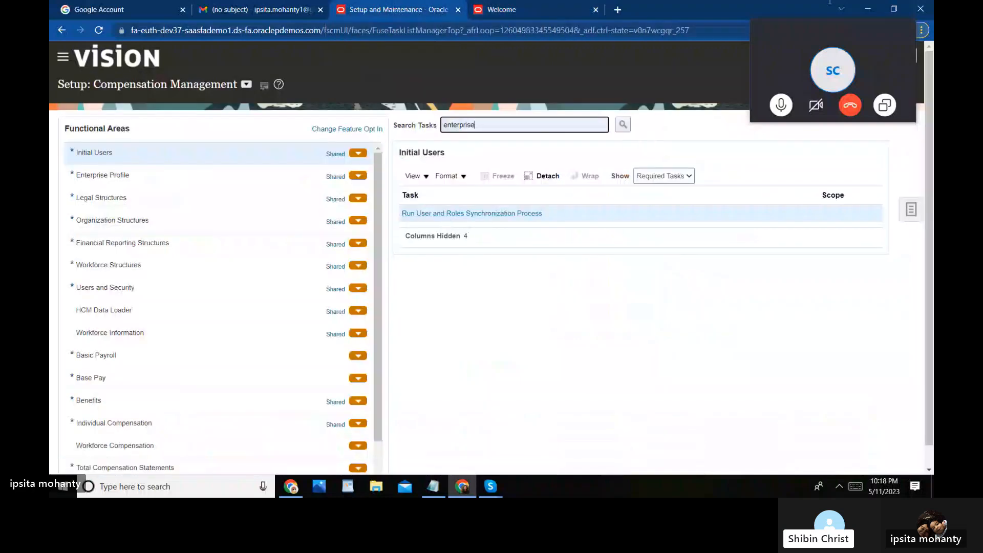
left_click_drag(808, 26, 443, 414)
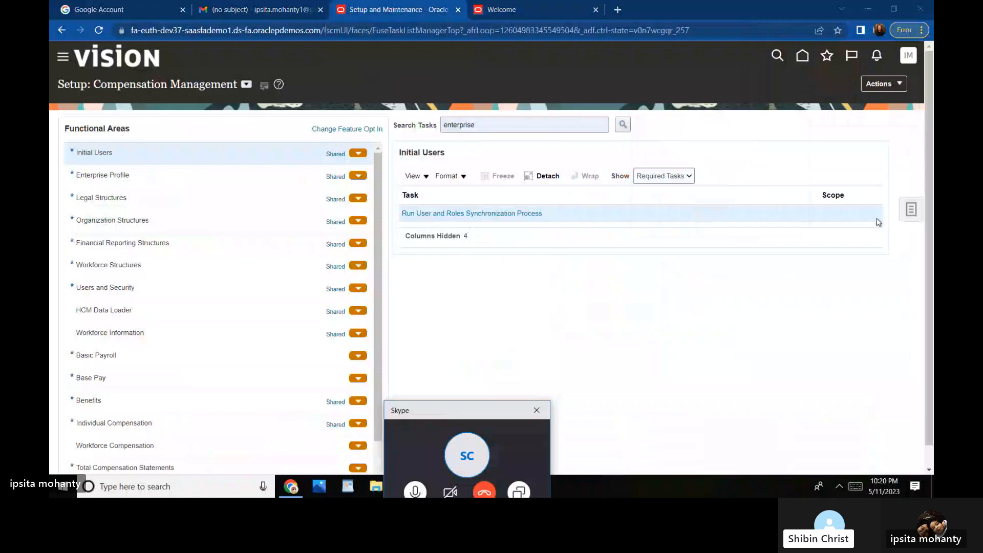
Step: From the Tasks panel, go to Manage Implementation Projects and create a new project
left_click(912, 215)
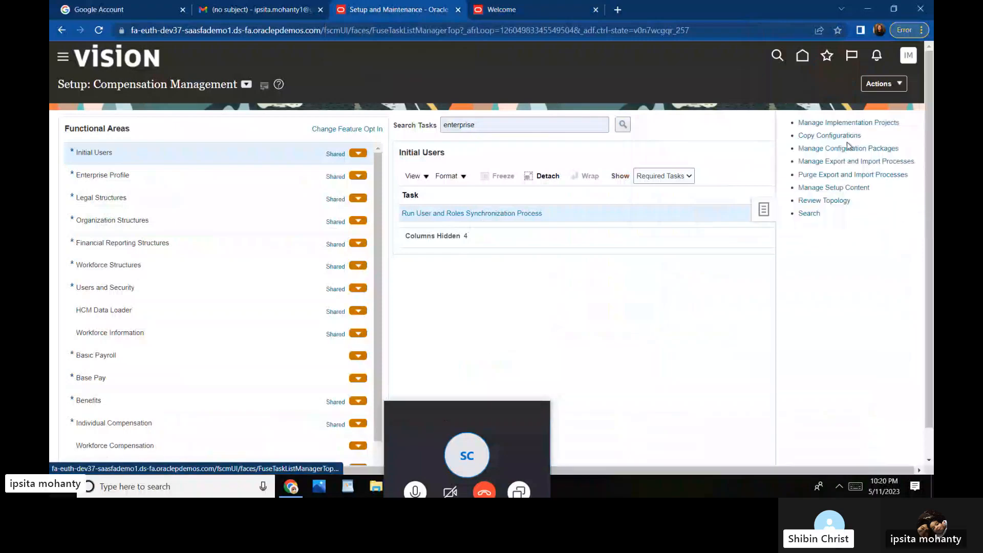
left_click(847, 123)
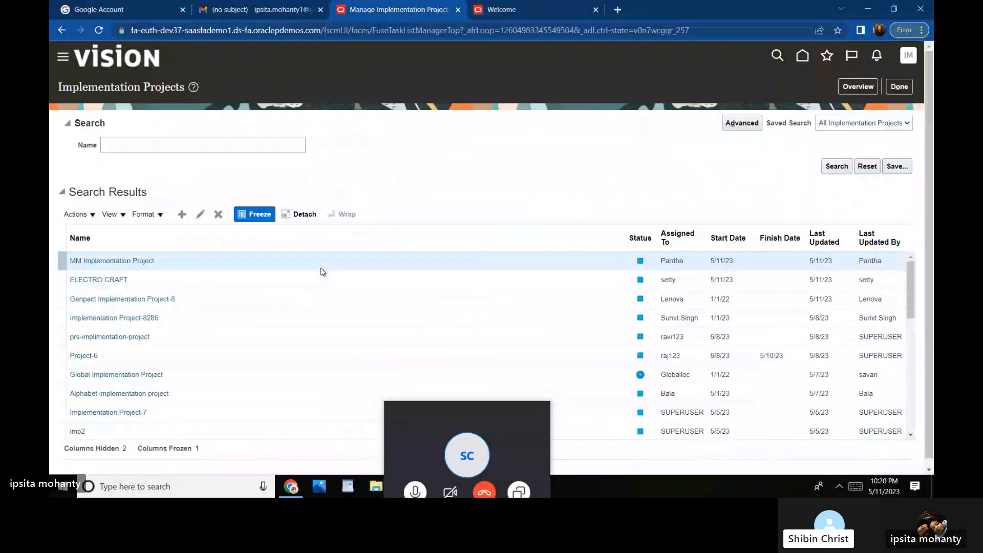
left_click(183, 214)
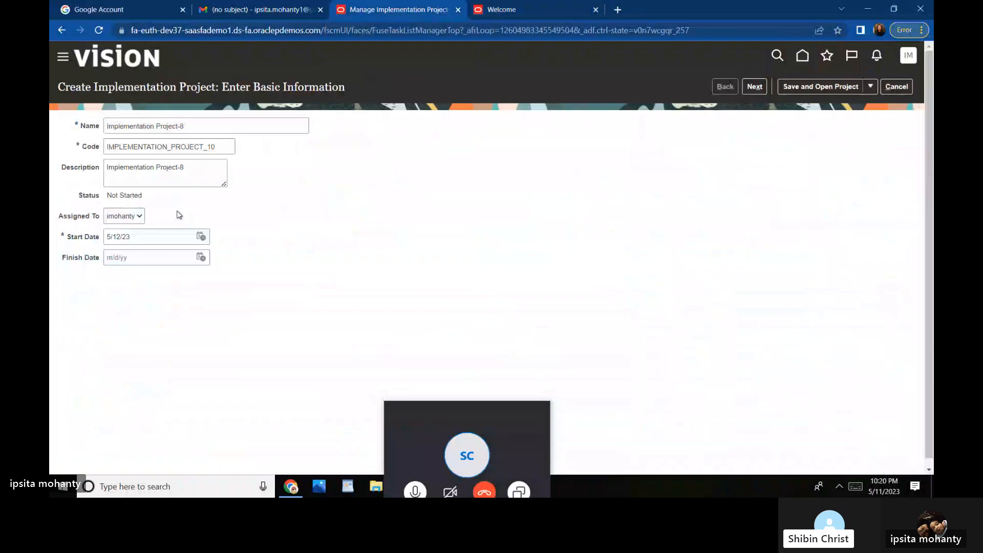
Step: Name the new implementation project '001 Chase', letting code 001_CHASE_ and description auto-fill
left_click(194, 124)
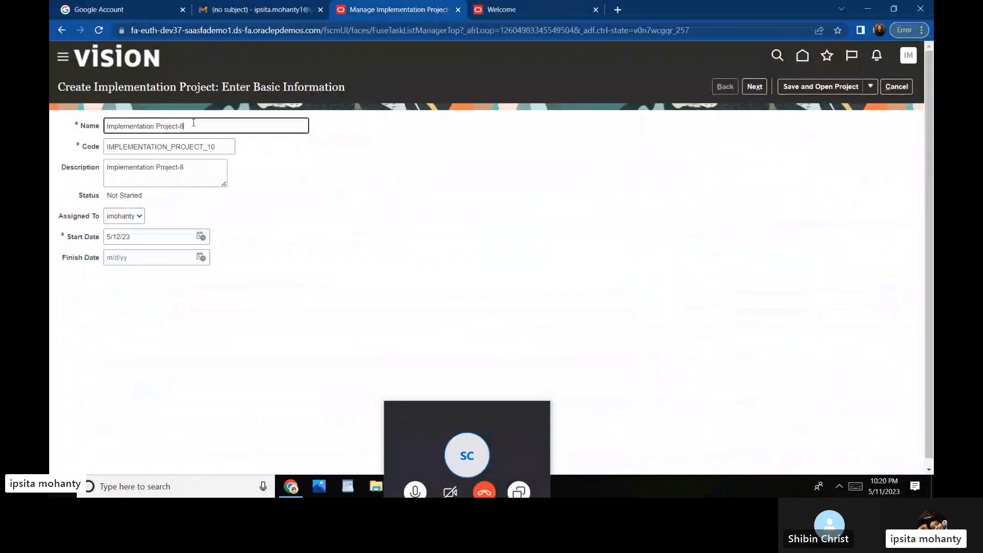
key("BackSpace")
key("BackSpace")
key("BackSpace")
key("BackSpace")
key("BackSpace")
key("BackSpace")
key("BackSpace")
key("BackSpace")
key("BackSpace")
key("BackSpace")
key("BackSpace")
key("BackSpace")
key("BackSpace")
key("BackSpace")
key("BackSpace")
key("BackSpace")
key("BackSpace")
key("BackSpace")
key("BackSpace")
key("BackSpace")
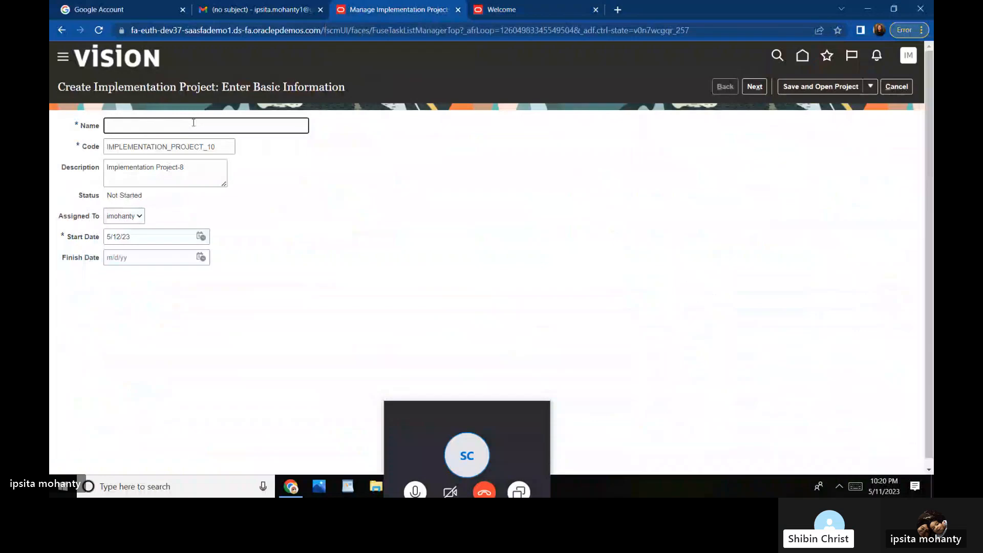
type("Chase")
left_click(222, 150)
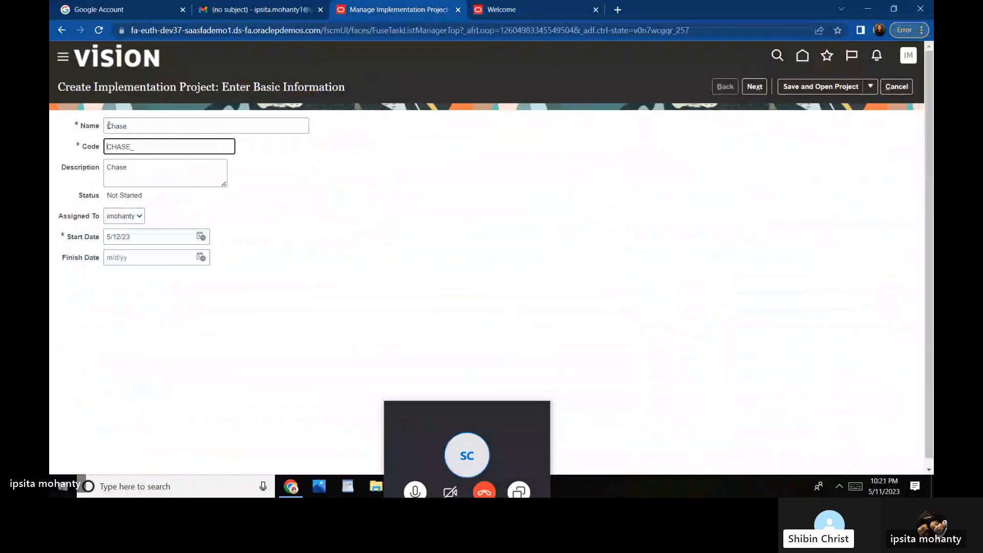
left_click(109, 125)
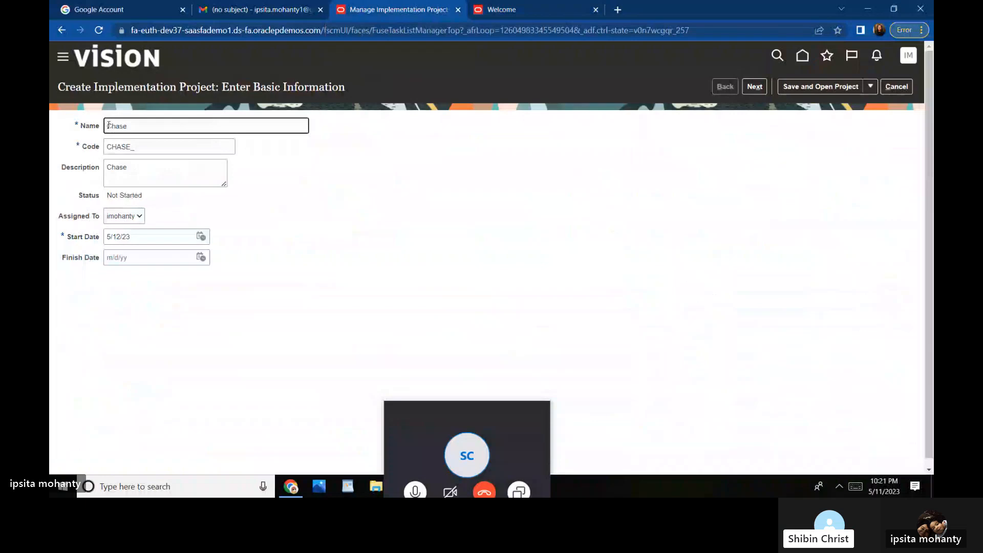
type("101")
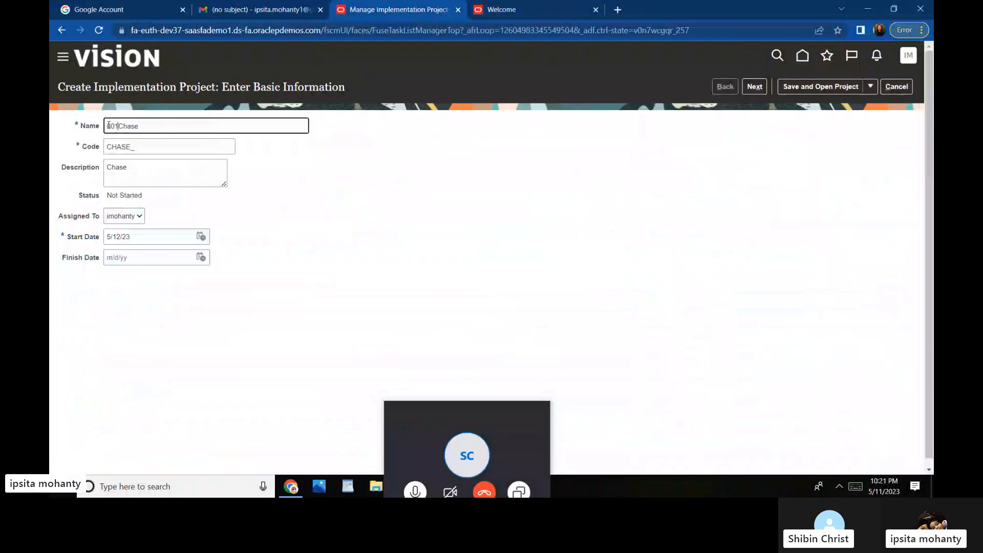
left_click(146, 146)
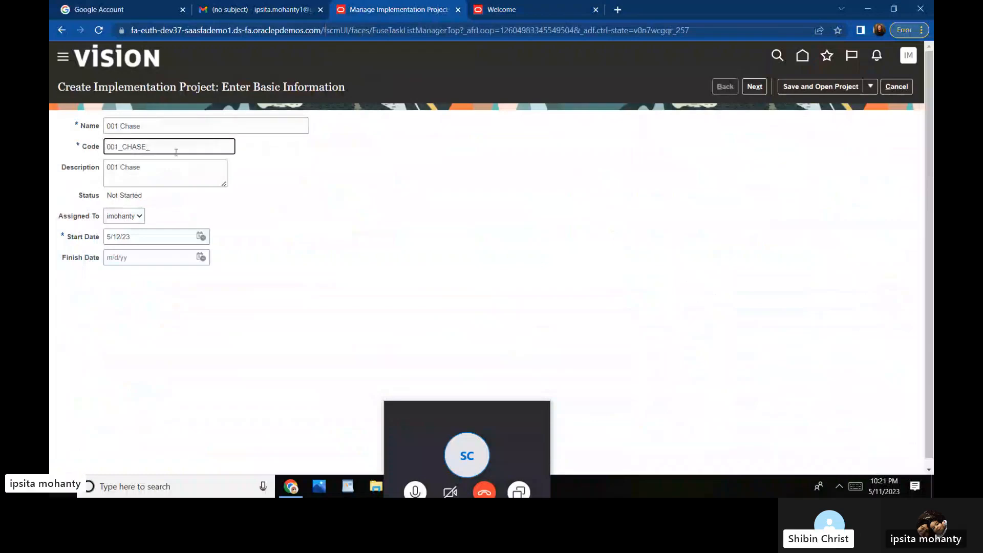
left_click(271, 194)
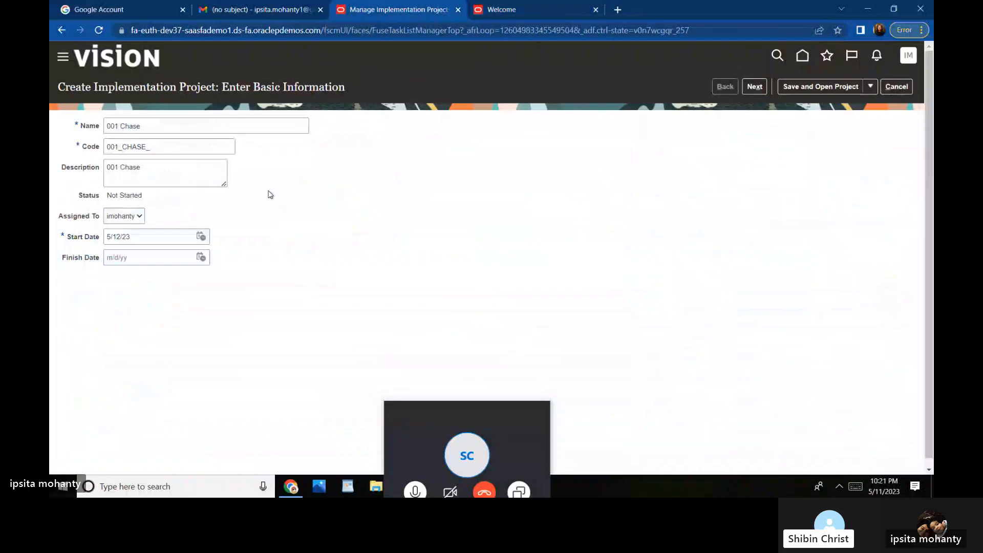
Step: Set the finish date to 5/12/24 and proceed with Next
left_click(201, 259)
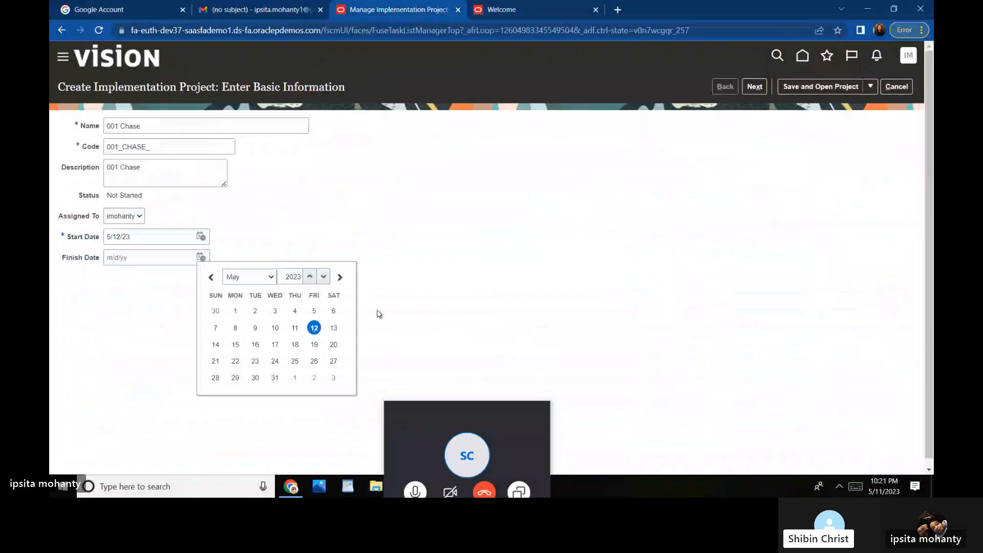
left_click(310, 277)
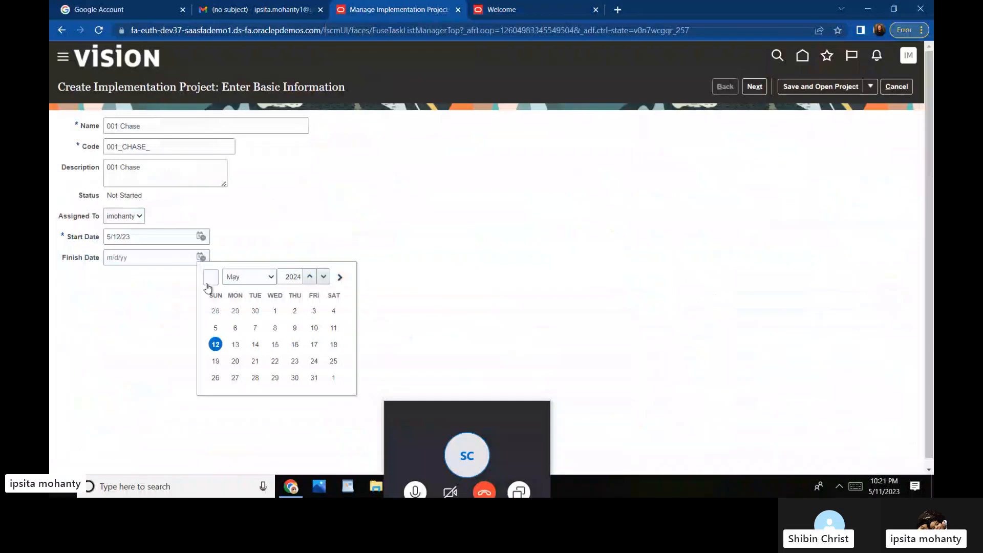
left_click(215, 344)
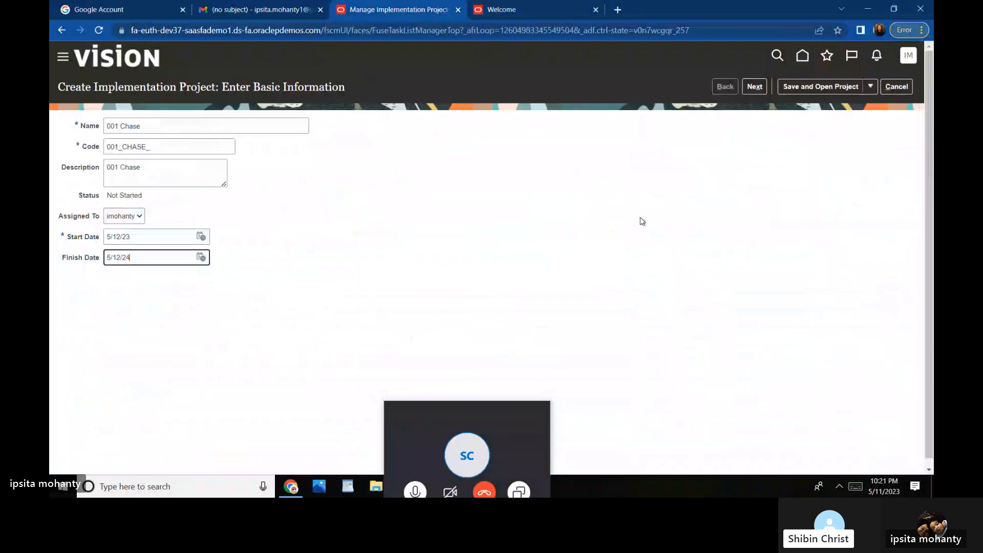
scroll(640, 220, "down", 1)
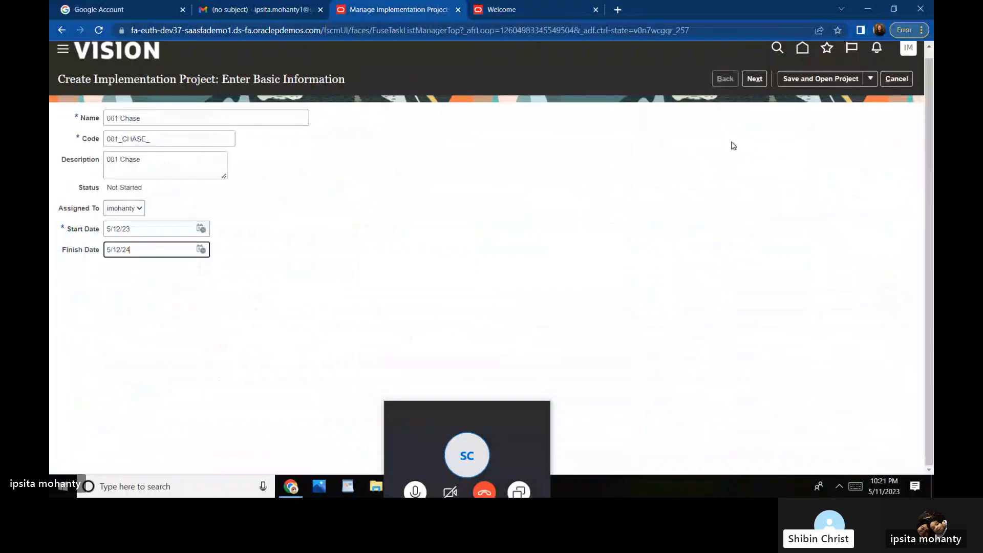
left_click(754, 78)
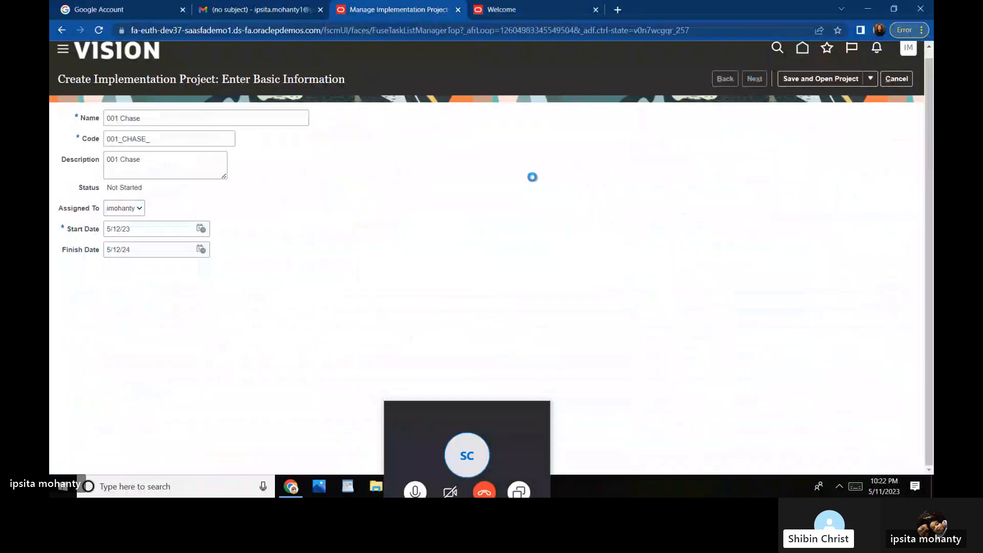
Step: Pick Search in the Assigned To list and advance 001 Chase to Select Offerings to Implement
left_click(139, 209)
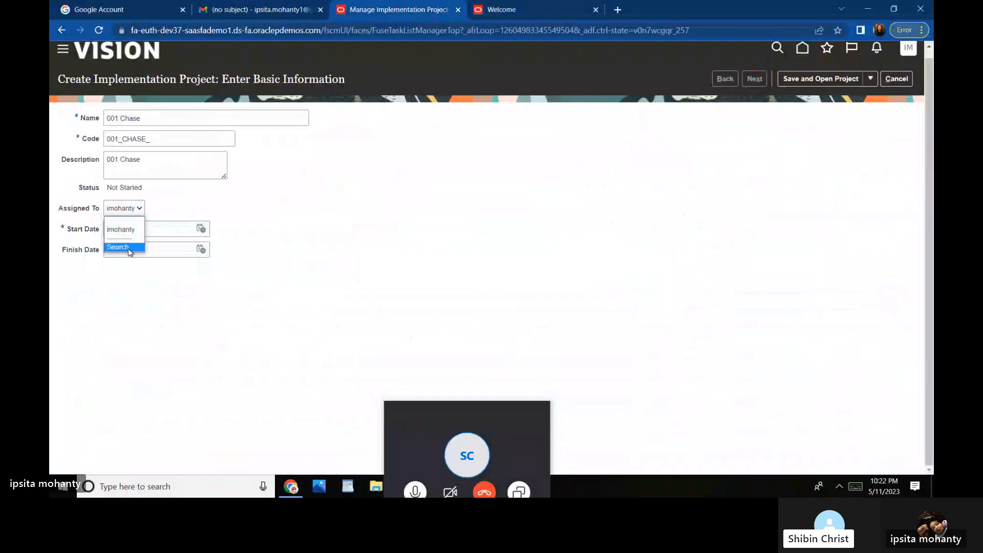
left_click(127, 247)
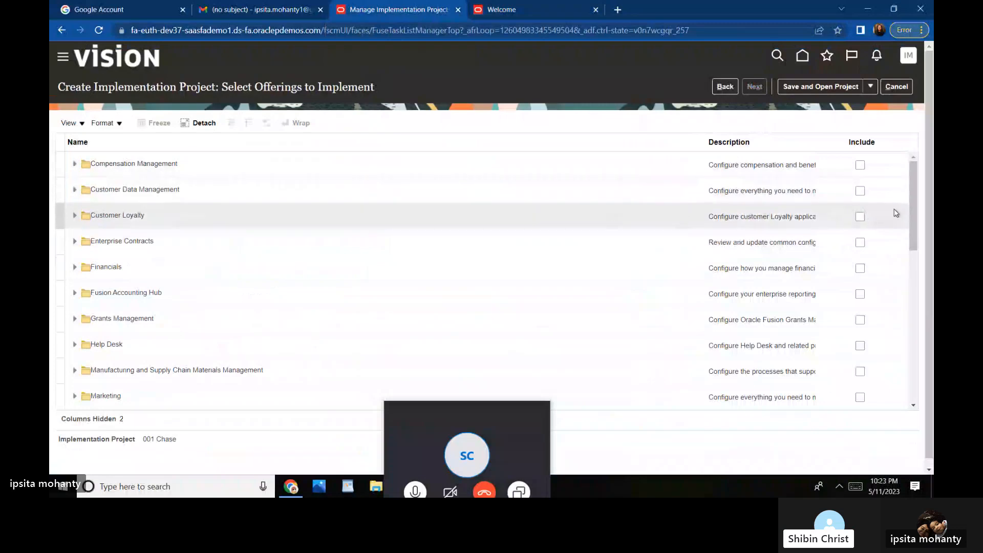
Step: Scroll the offerings table down until Workforce Deployment is visible near the bottom
left_click_drag(915, 210, 919, 314)
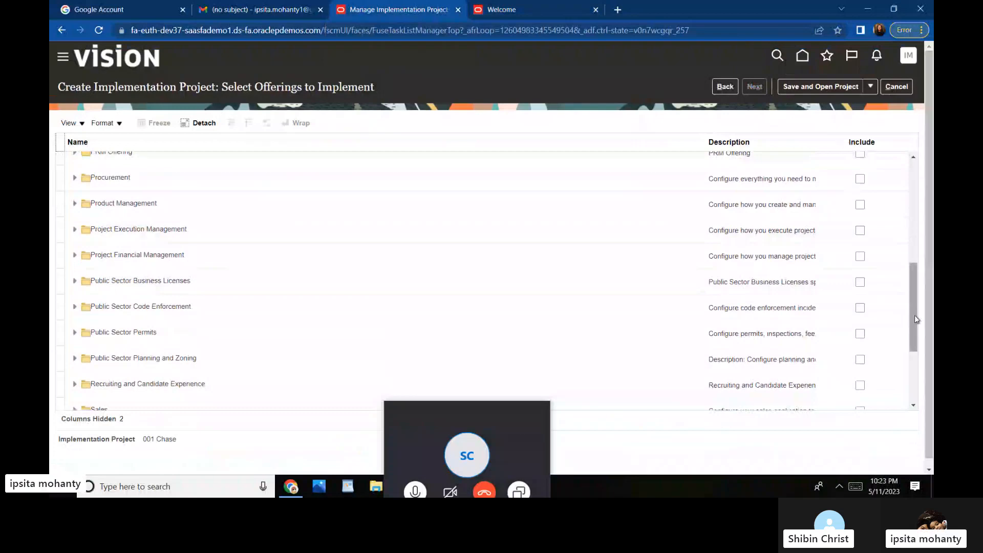
left_click_drag(917, 319, 926, 368)
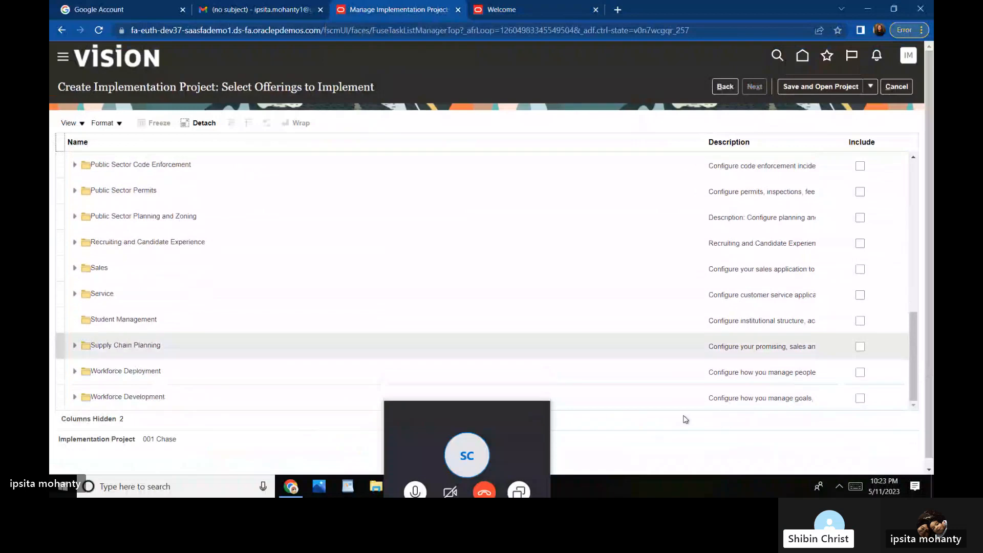
Step: Leave Time and Labor as the only included offering, then Save and Open Project
left_click(861, 373)
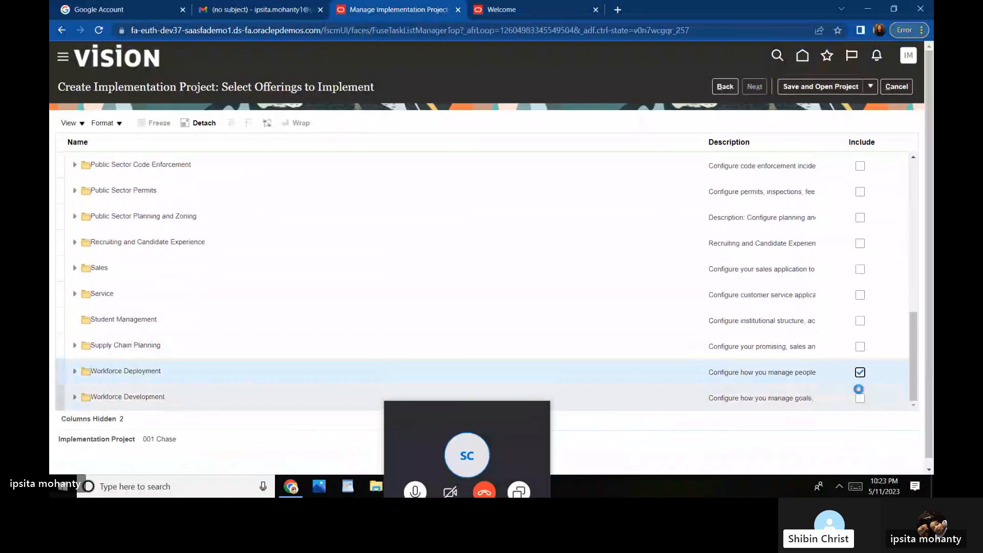
left_click(861, 398)
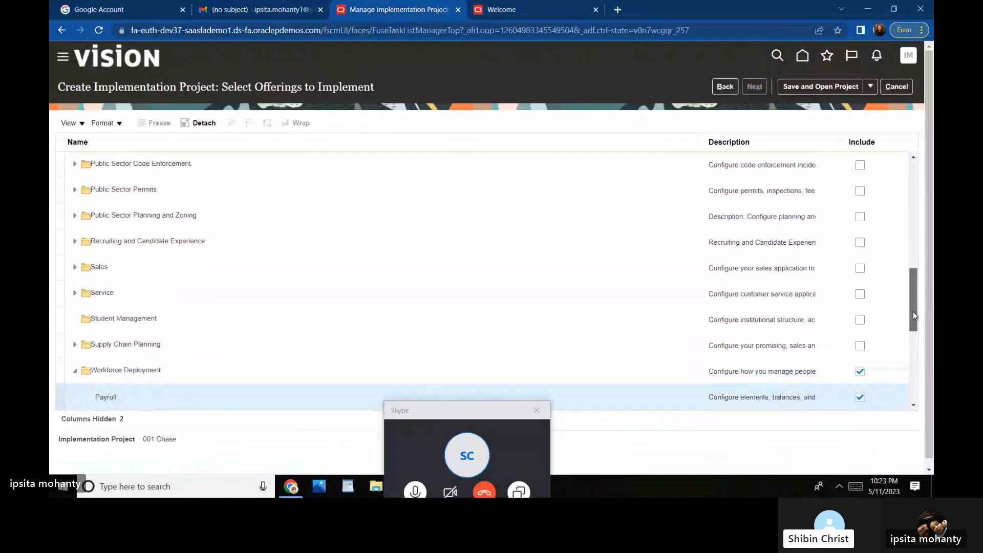
left_click_drag(915, 316, 916, 342)
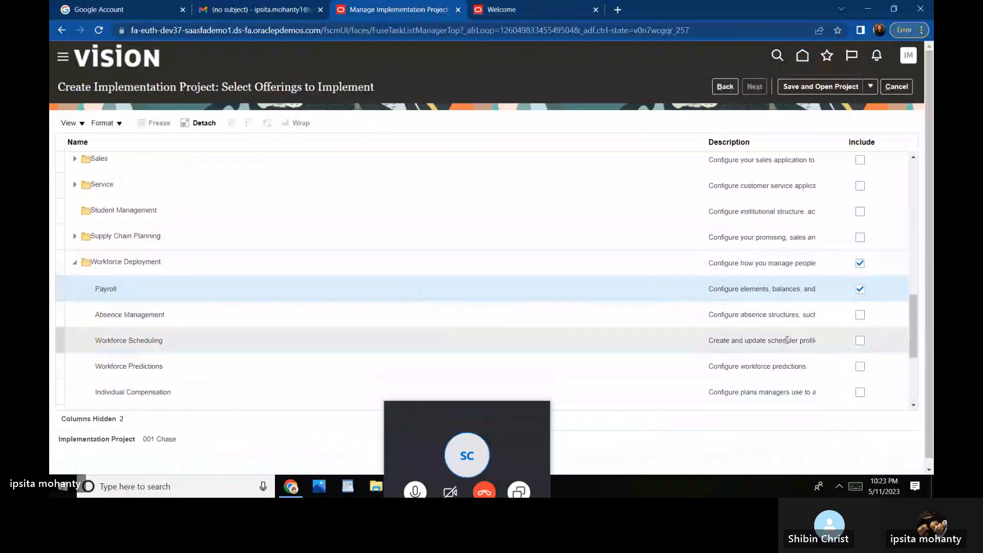
left_click(860, 315)
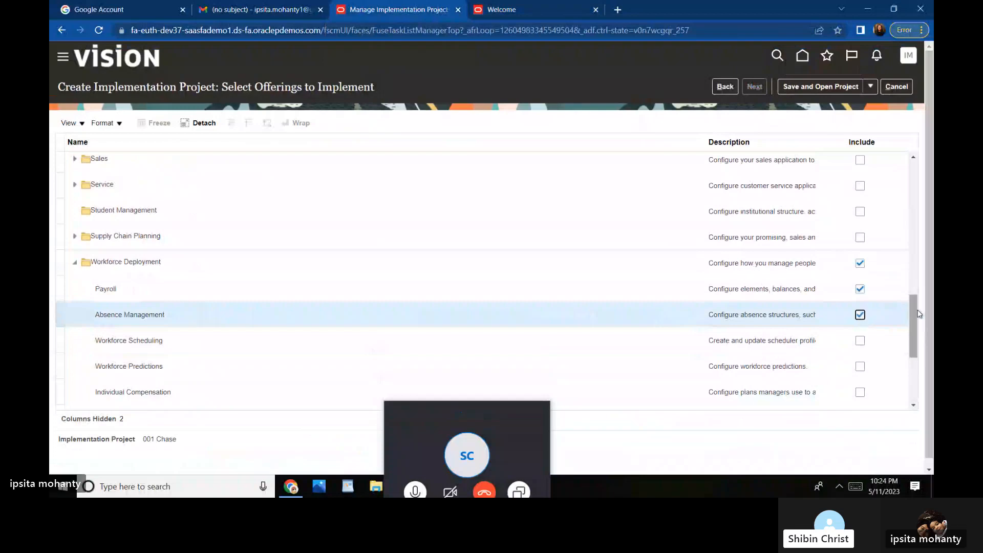
left_click_drag(919, 314, 921, 327)
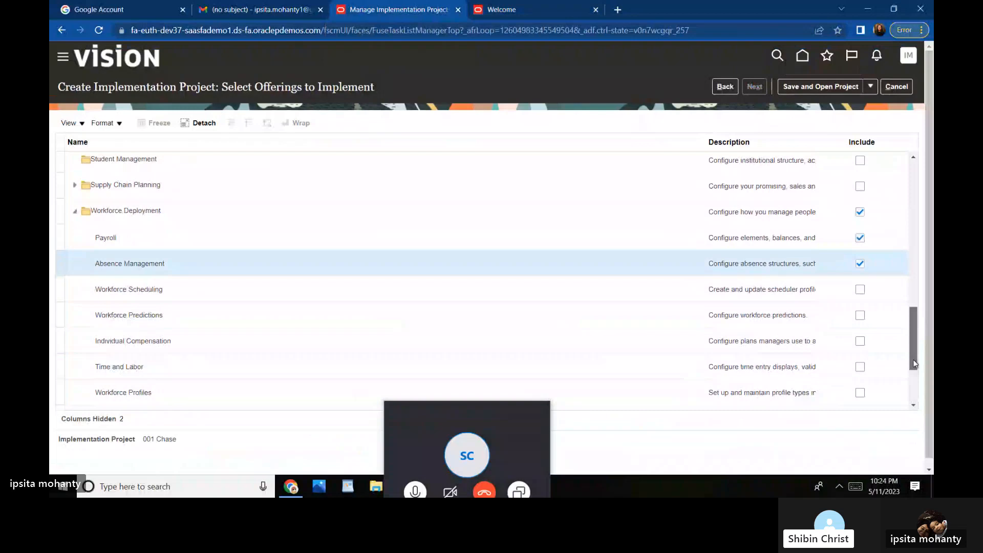
left_click_drag(914, 364, 921, 390)
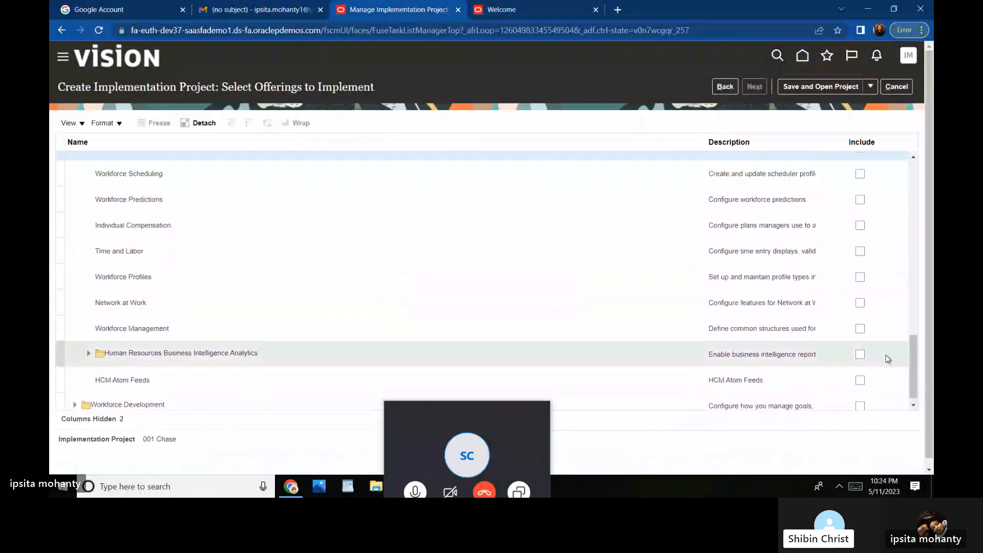
left_click(860, 251)
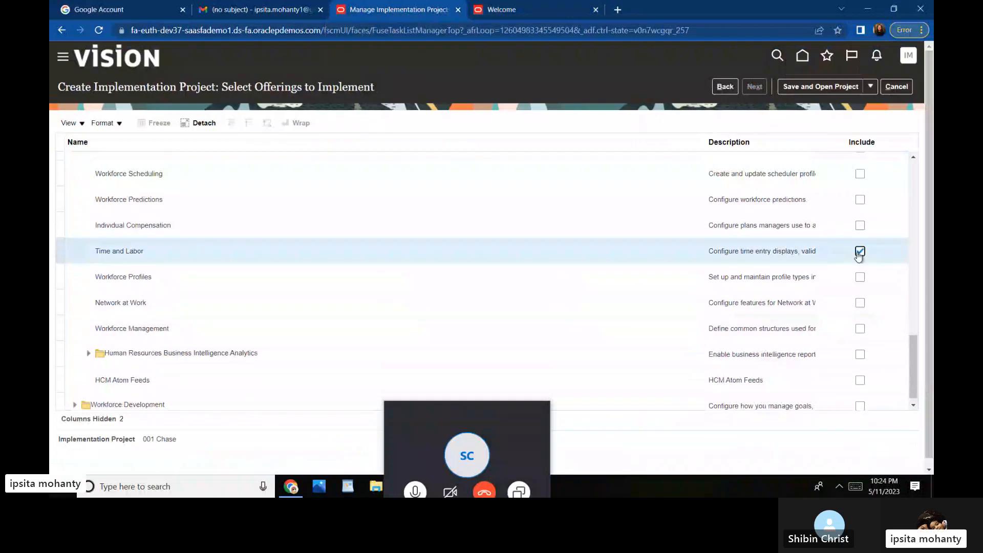
left_click(807, 87)
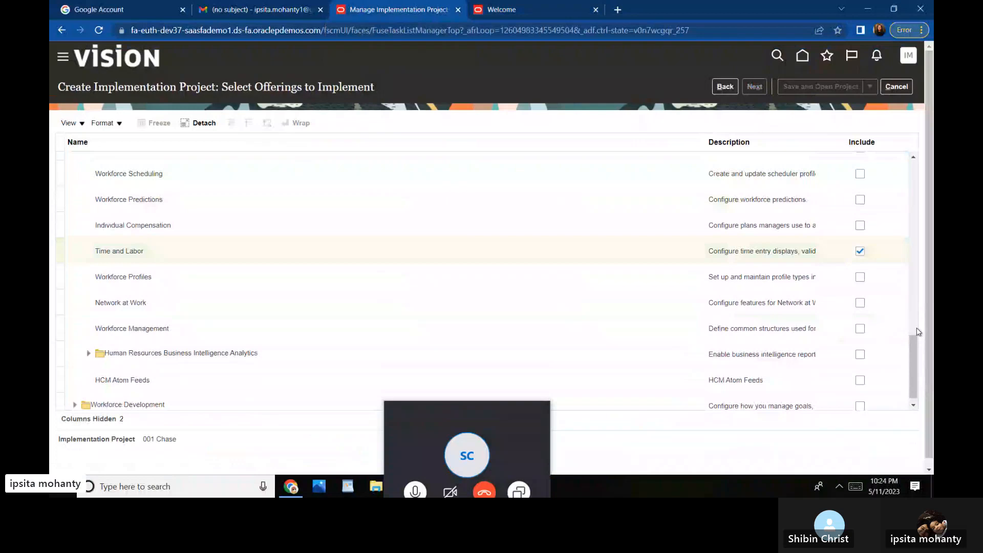
Step: Wait for the Implementation Project: 001 Chase page to open with its Workforce Deployment task list
left_click_drag(913, 352, 915, 338)
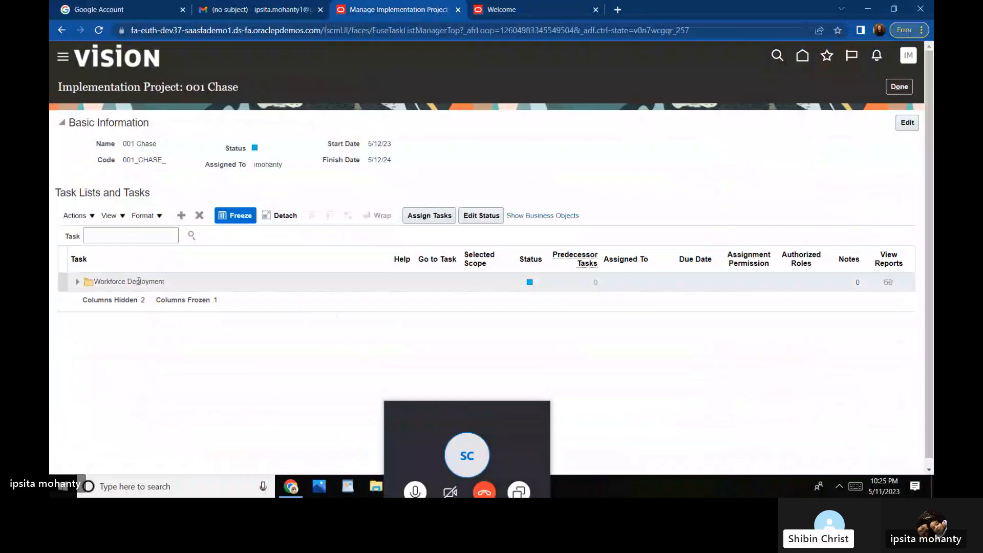
Step: Expand Workforce Deployment, then expand and collapse Define Common Applications Configuration for Human Capital Management
left_click(76, 284)
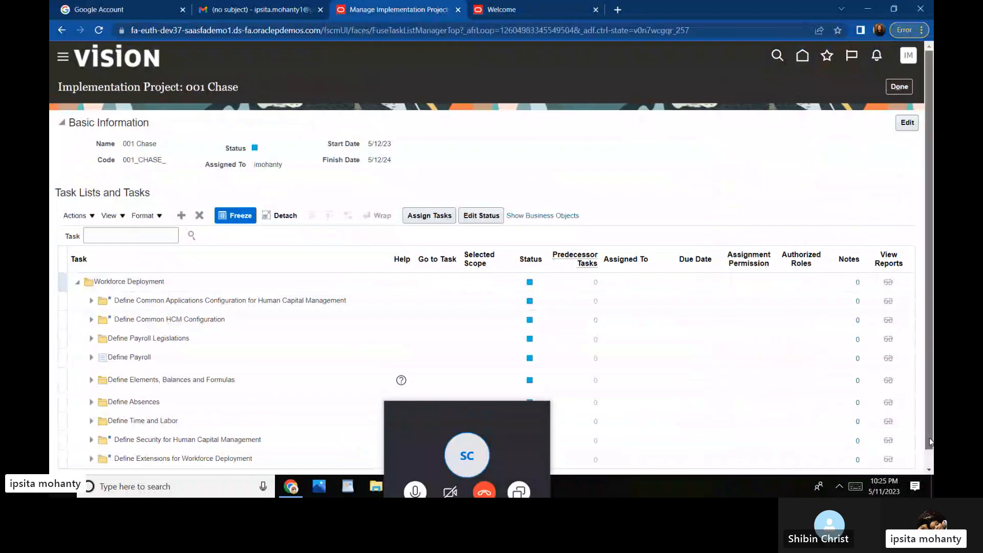
left_click(930, 465)
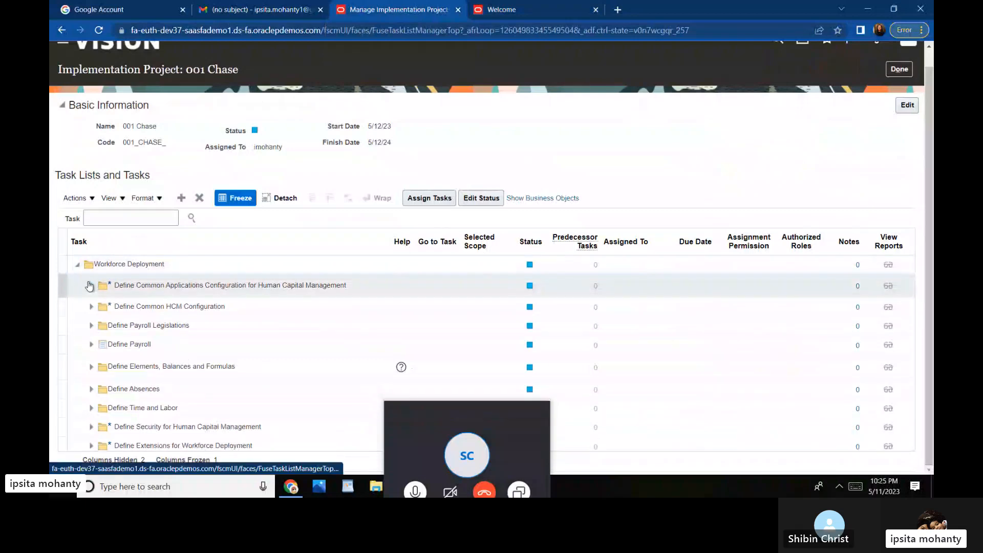
left_click(91, 285)
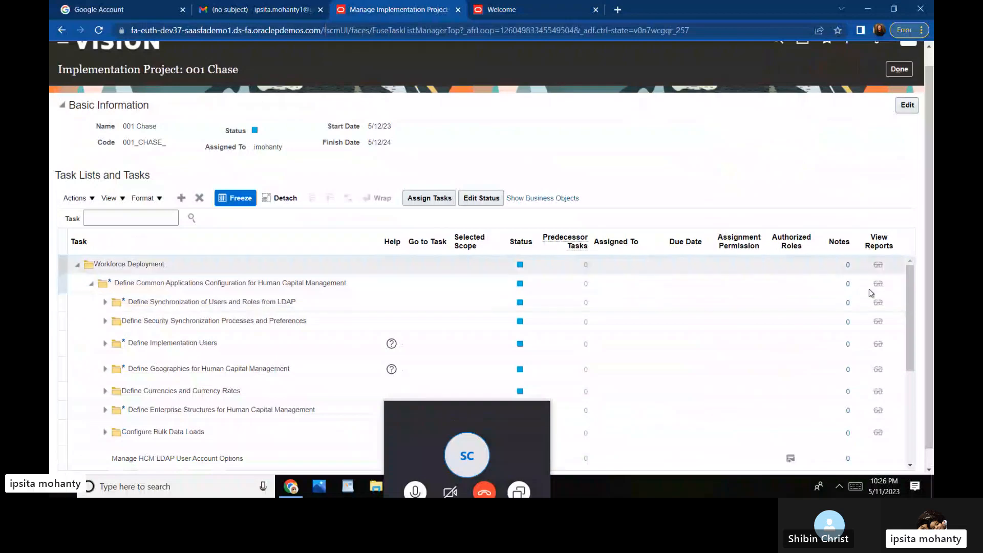
scroll(911, 323, "down", 1)
mouse_move(912, 337)
left_mouse_down()
mouse_move(913, 358)
mouse_move(911, 320)
left_mouse_up()
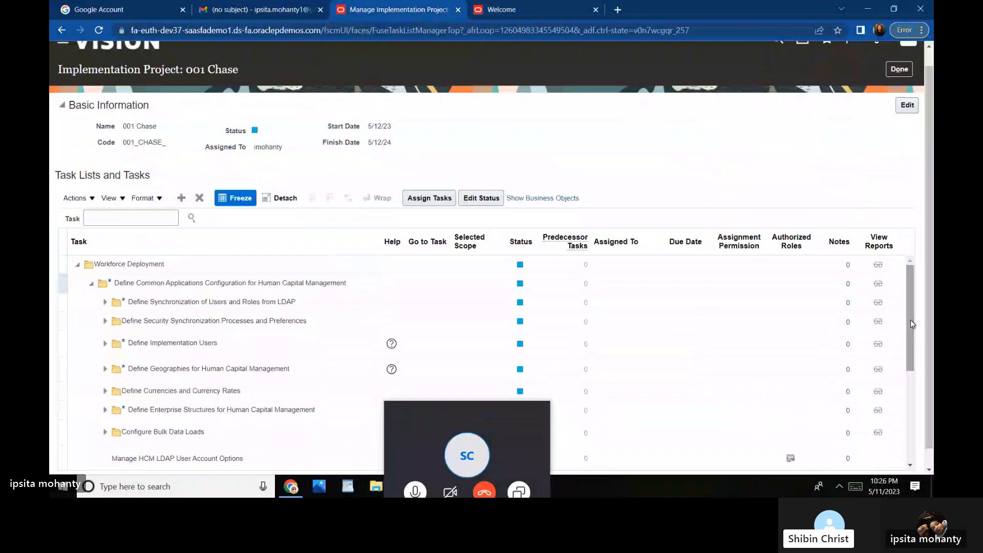
left_click(481, 262)
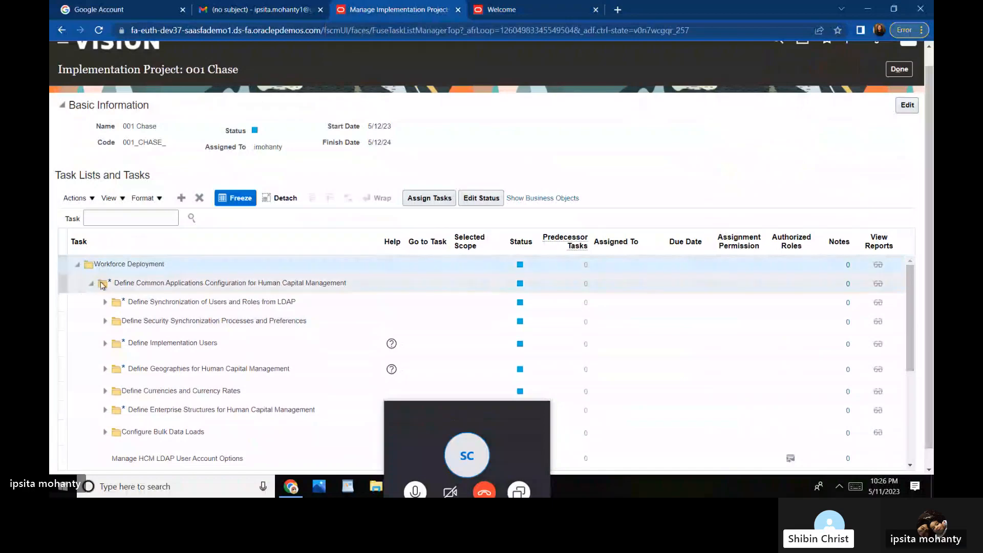
left_click(103, 286)
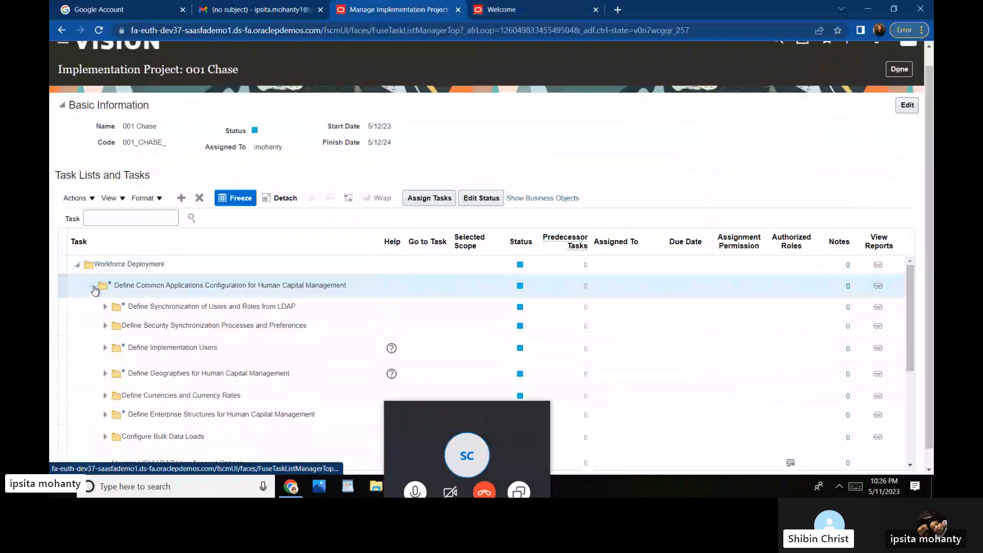
left_click(92, 287)
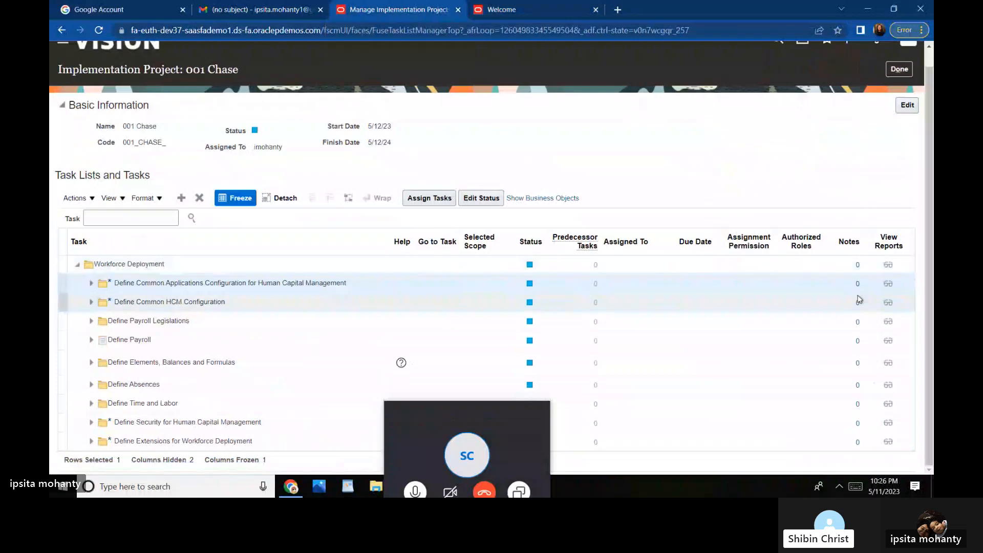
Step: Look through the report choices for Workforce Deployment and the common applications configuration task list
left_click(888, 270)
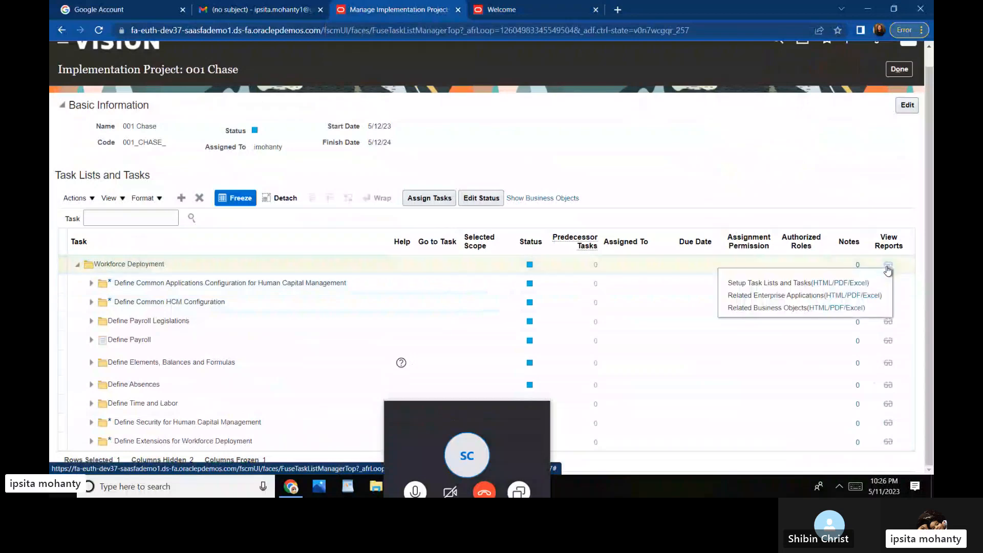
left_click(889, 271)
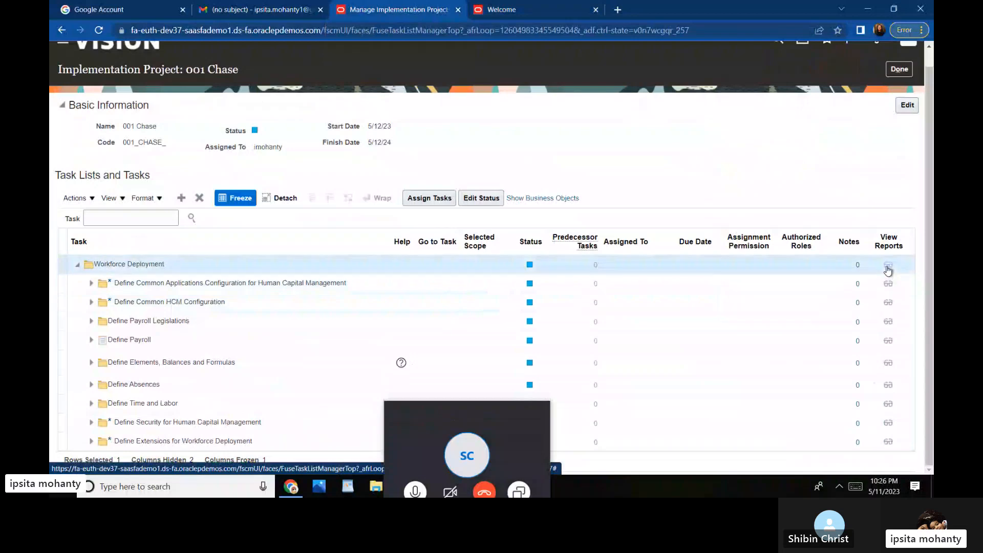
left_click(890, 284)
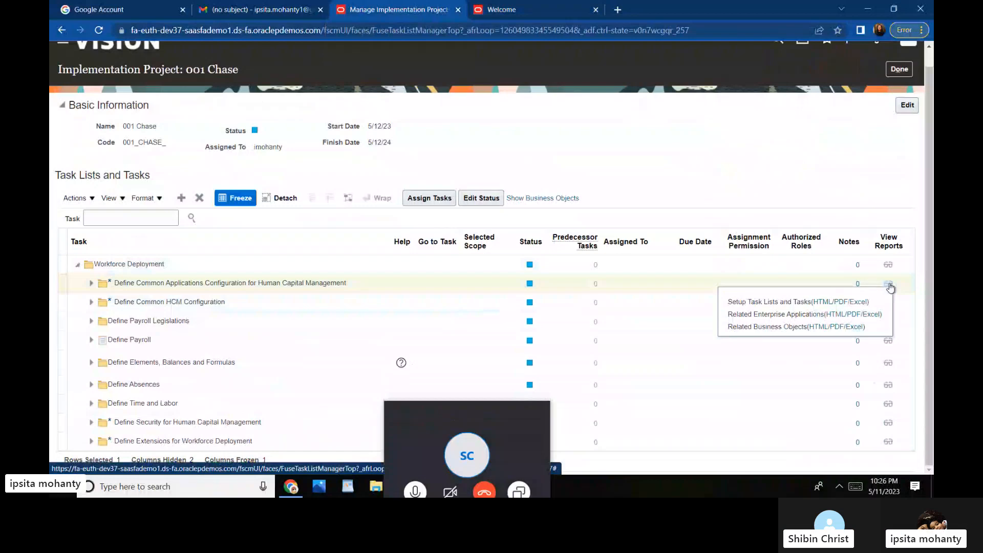
left_click(890, 286)
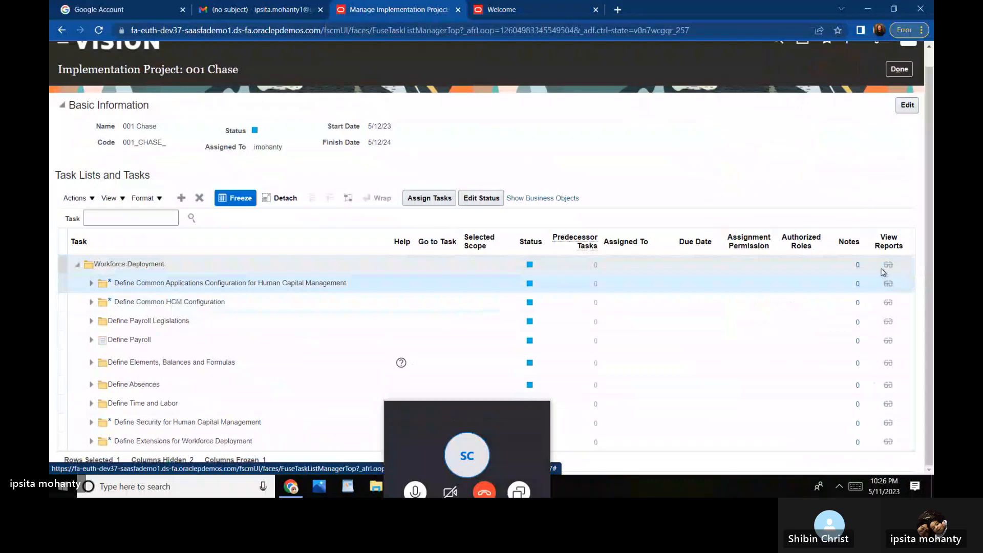
left_click(889, 266)
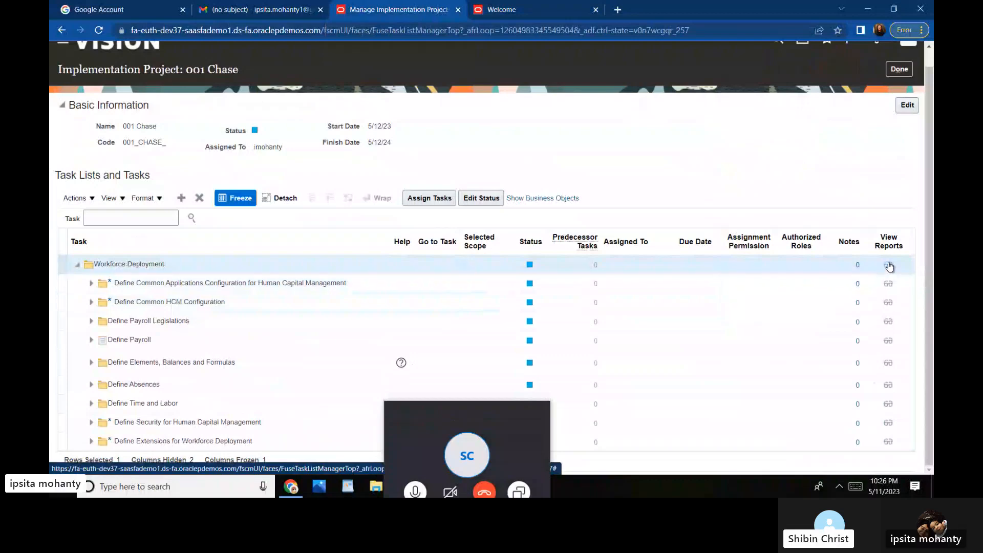
Step: Download the Workforce Deployment Setup Task Lists and Tasks report as PDF and open SetupTaskListTasks.pdf
left_click(890, 267)
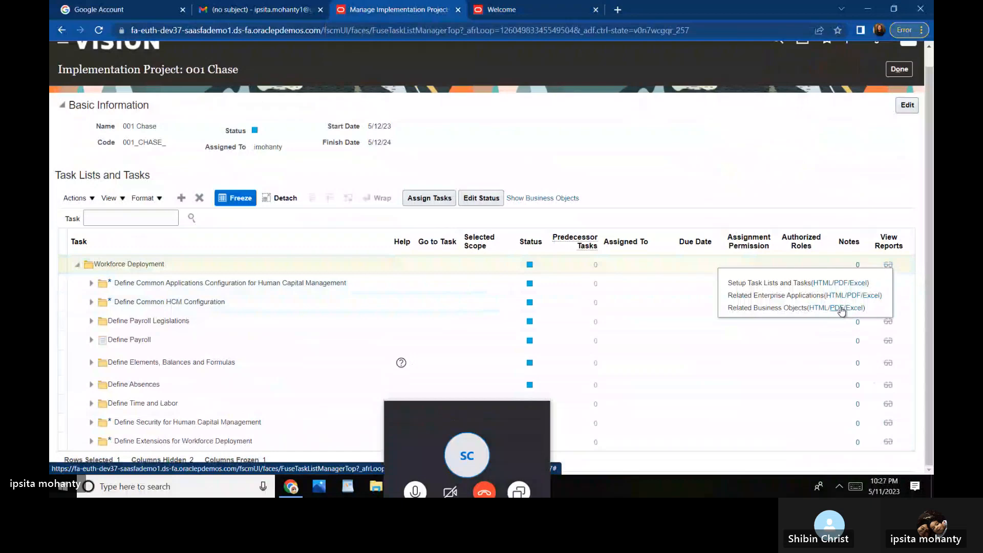
left_click(846, 281)
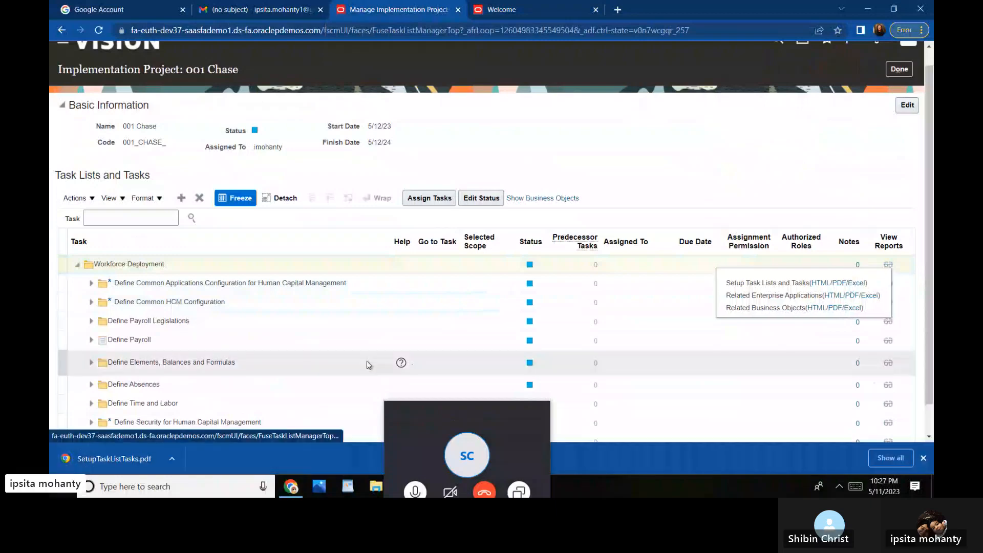
left_click(118, 459)
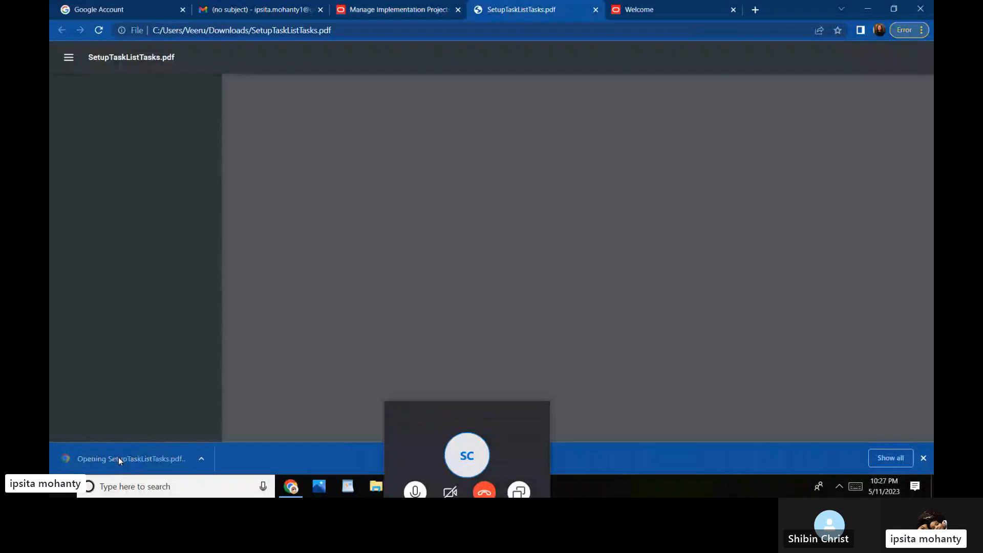
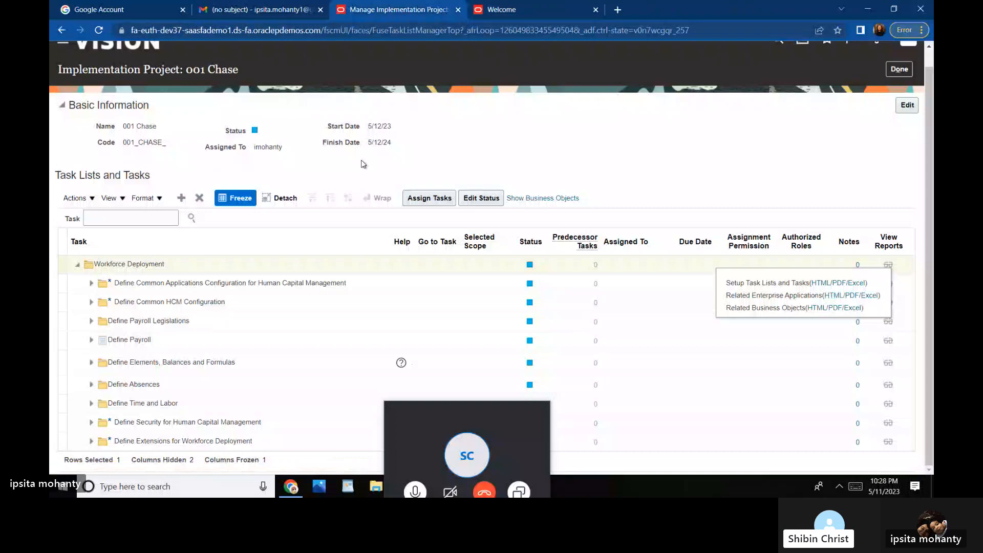
Step: Start assigning Workforce Deployment tasks and open the user picker, then cancel without adding anyone
left_click(436, 200)
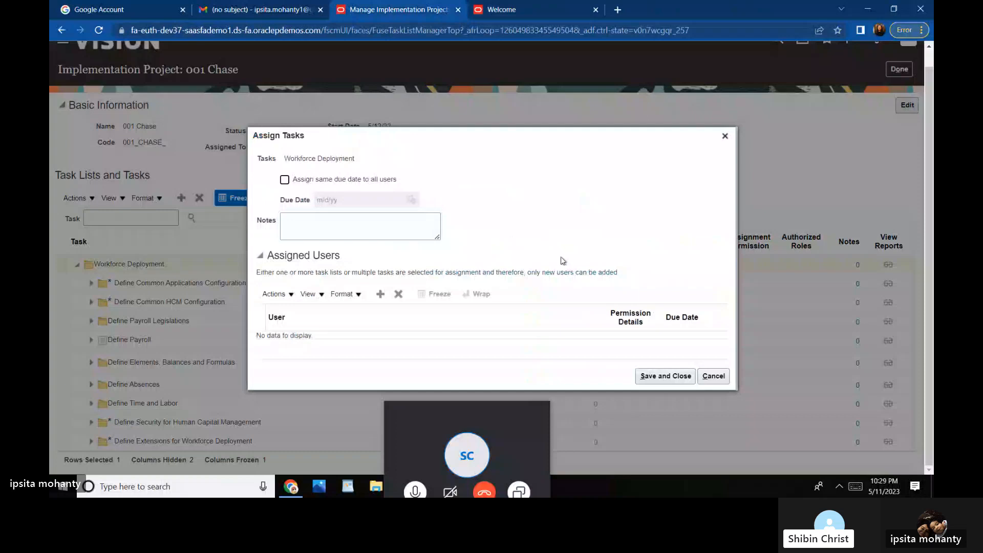
left_click(380, 294)
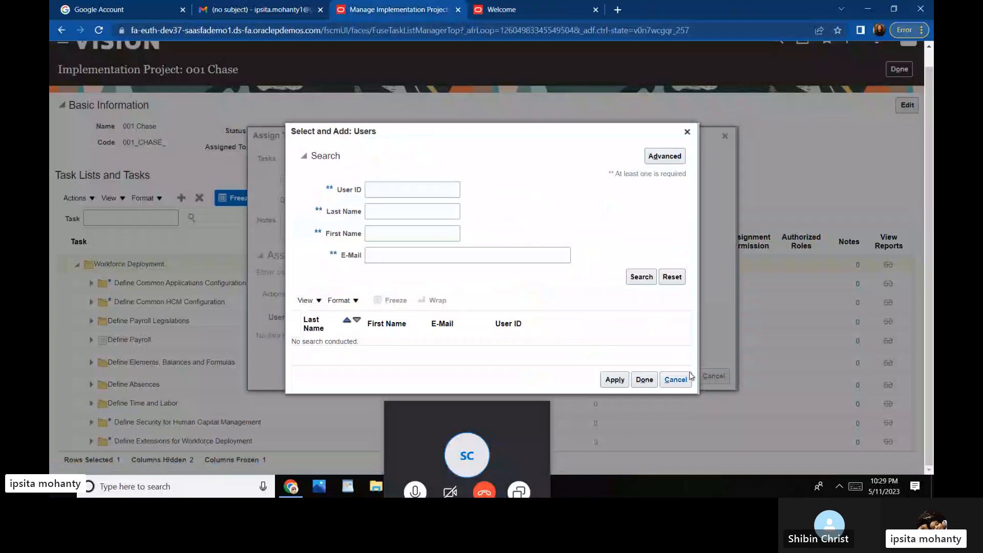
left_click(676, 380)
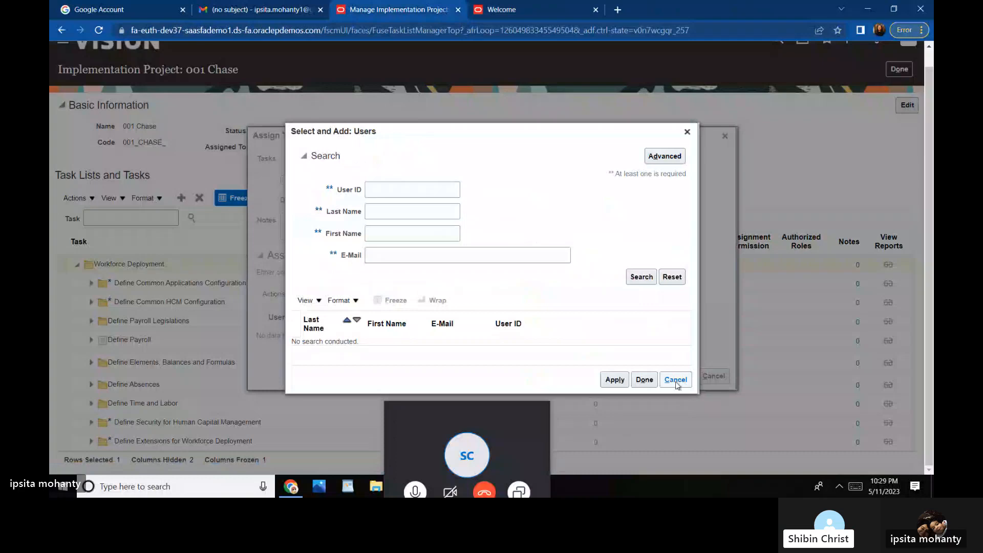
left_click(675, 381)
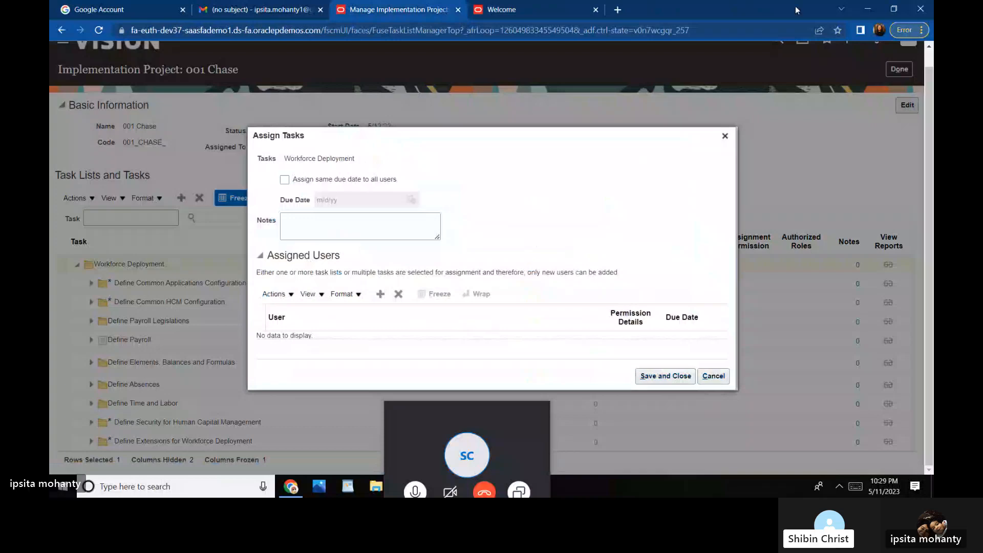
left_click(723, 374)
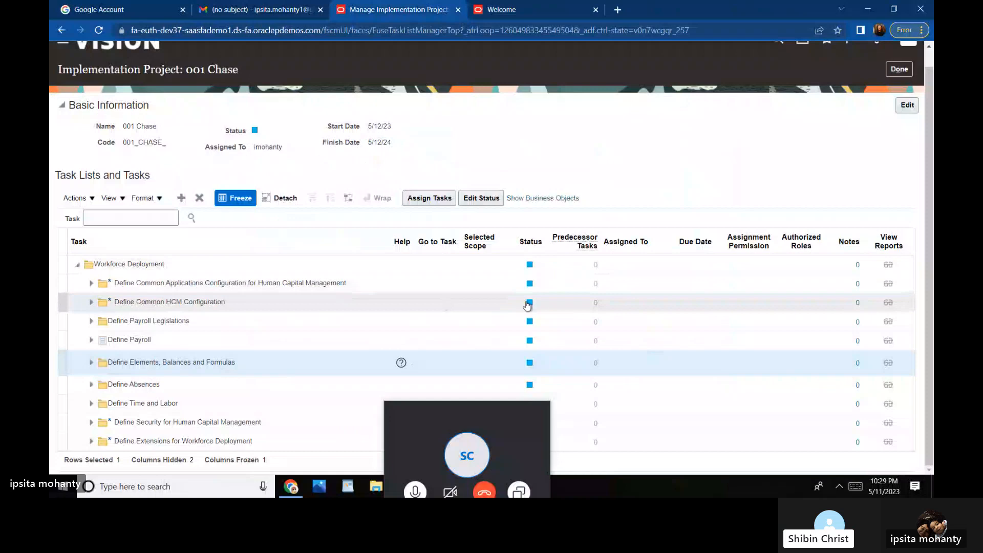
Step: Select the Define Common Applications Configuration task and close its status editor without changes
left_click(530, 284)
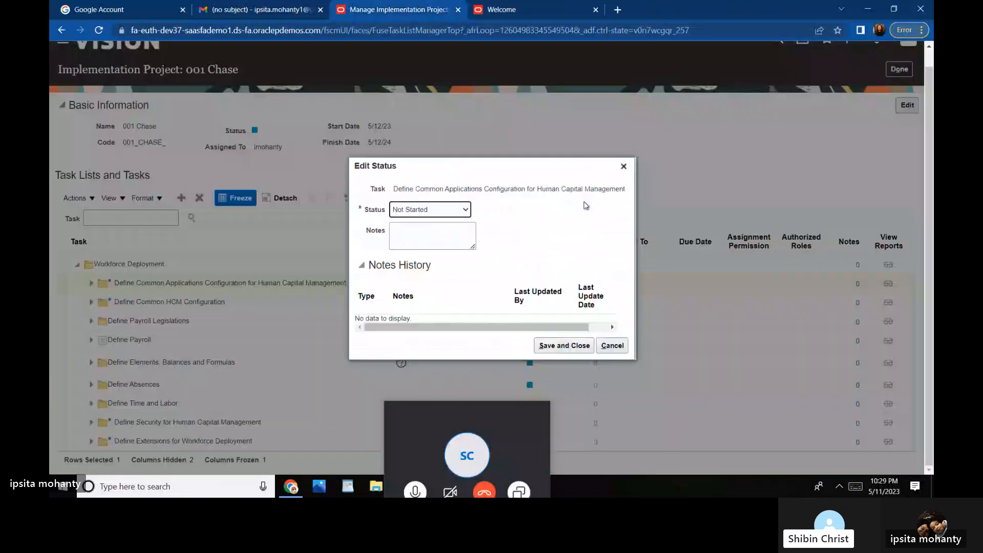
left_click(611, 346)
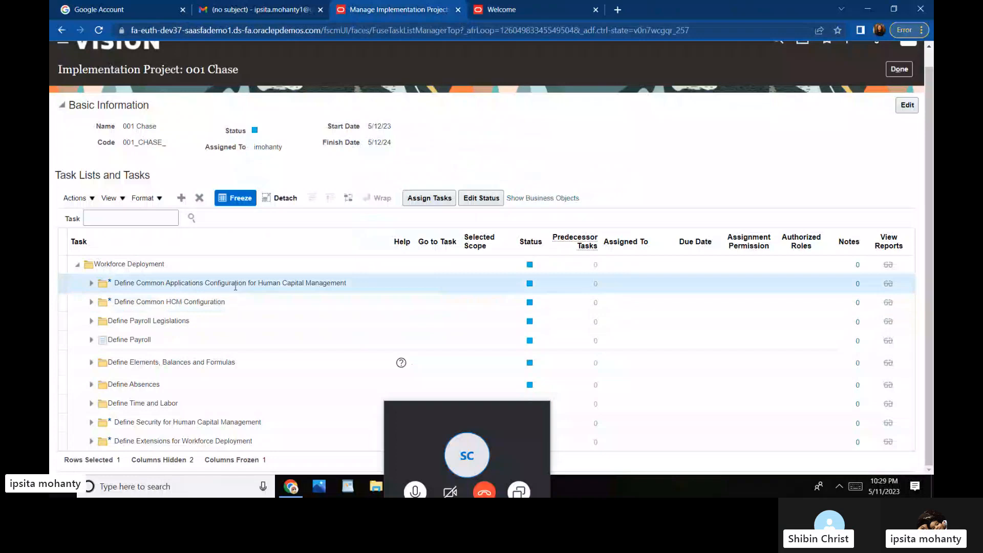
left_click(530, 283)
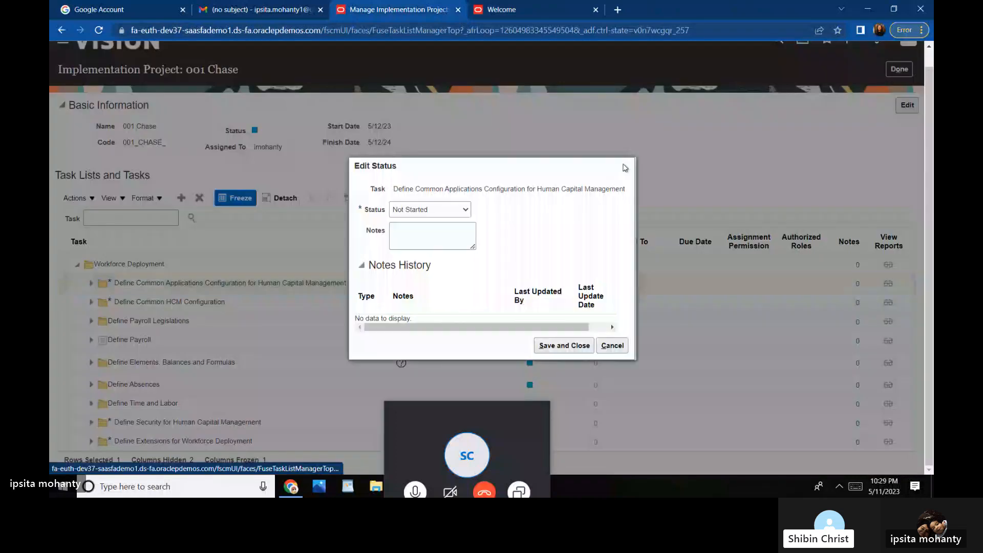
left_click(625, 167)
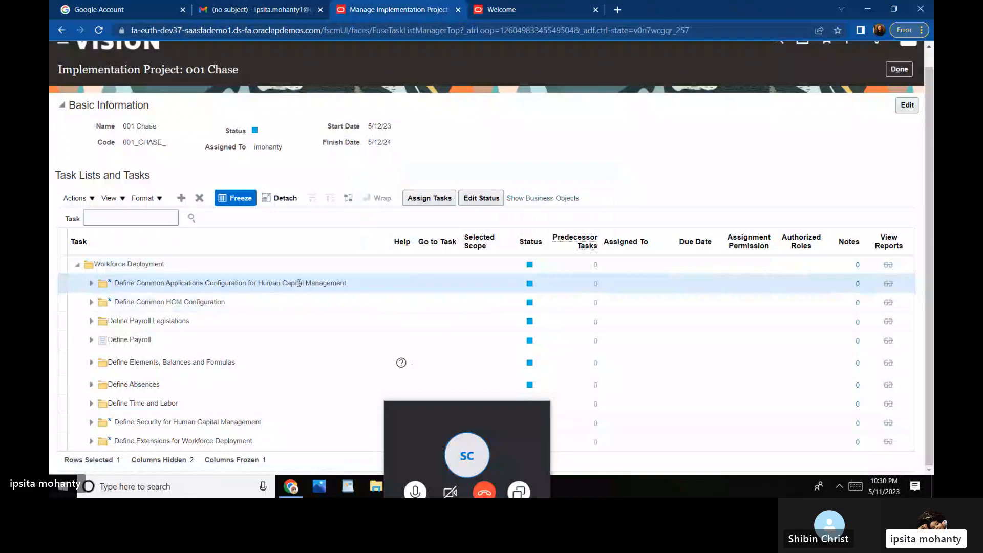
Step: Search Select and Add: Users for the project user's ID to assign the configuration task
left_click(425, 202)
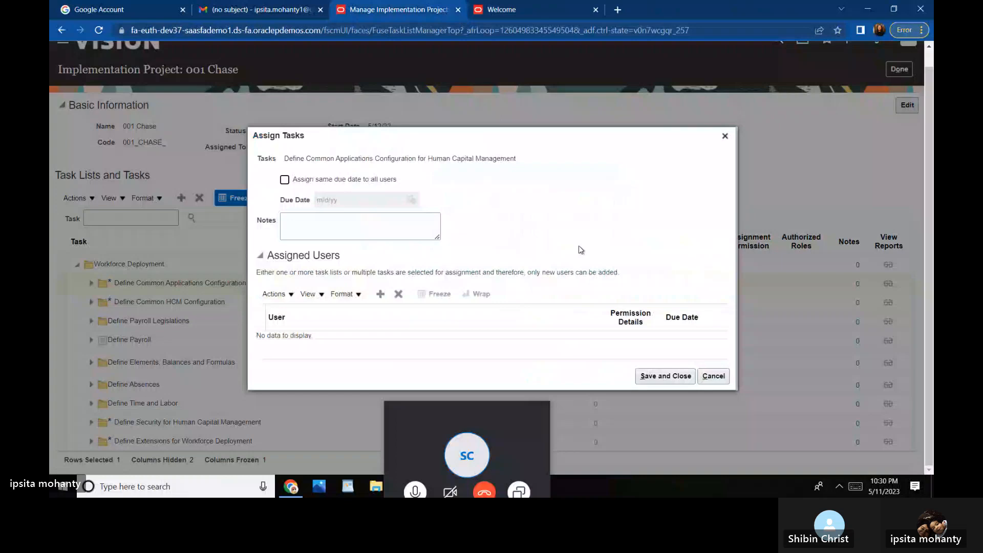
left_click(381, 295)
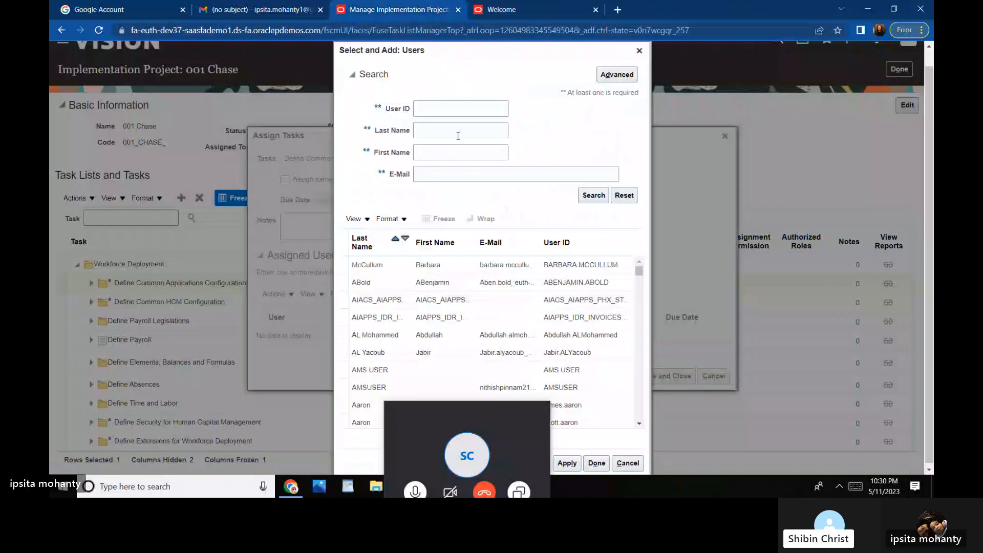
left_click(436, 107)
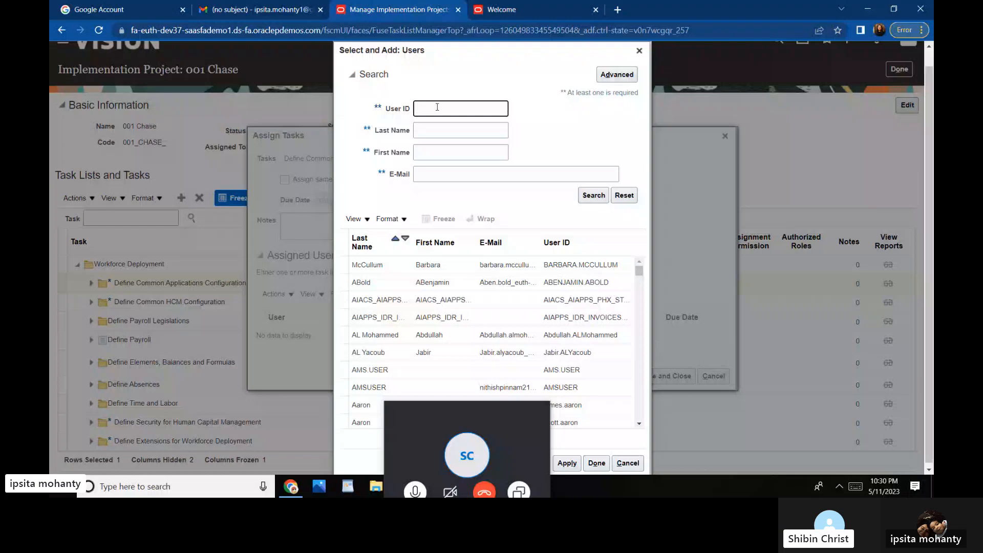
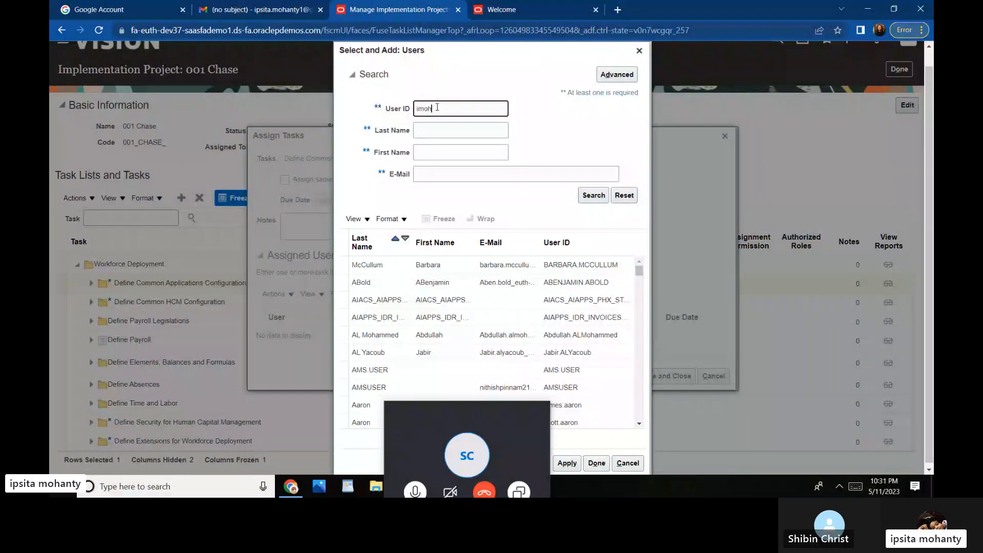
left_click(579, 195)
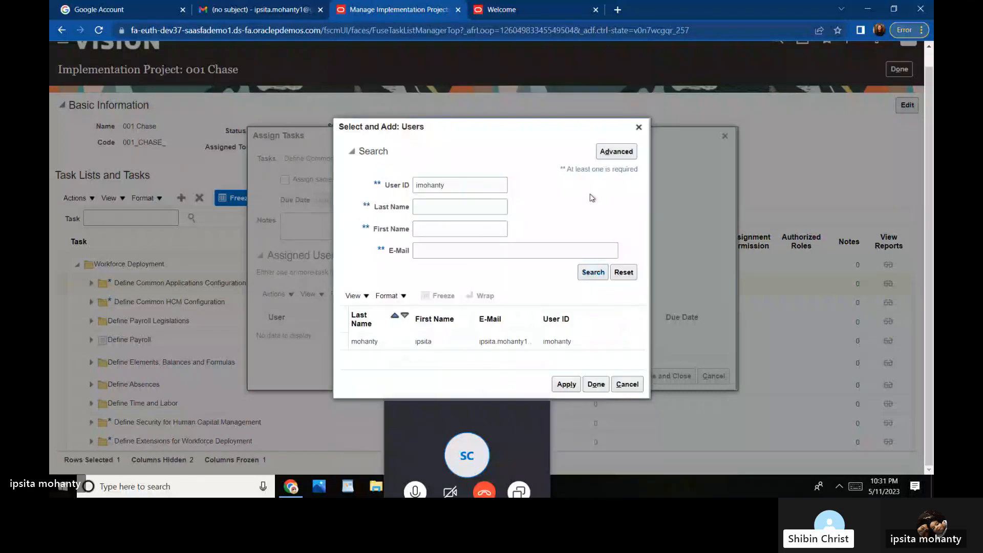
Step: Select the single matching user, apply and finish, then save the task assignment
left_click(431, 343)
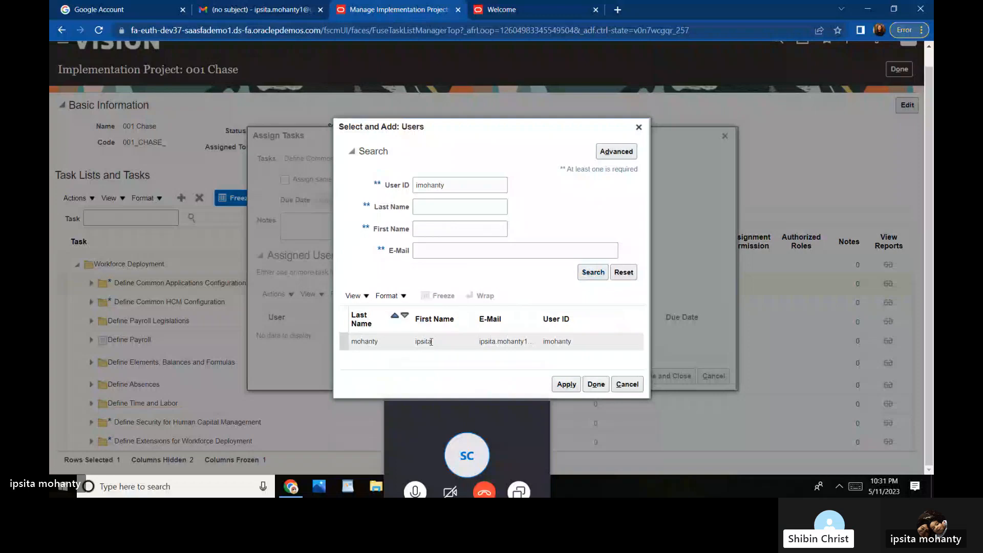
left_click(431, 343)
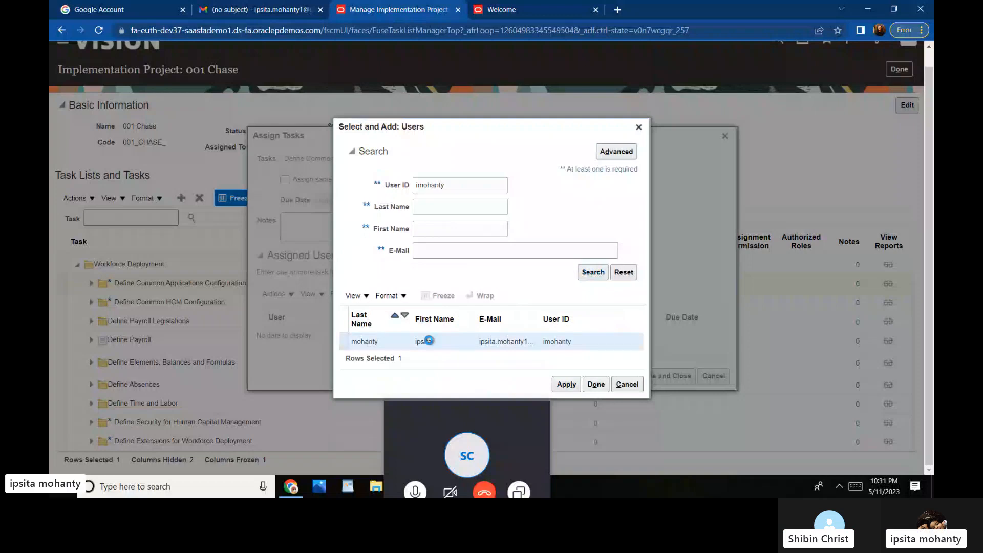
left_click(555, 385)
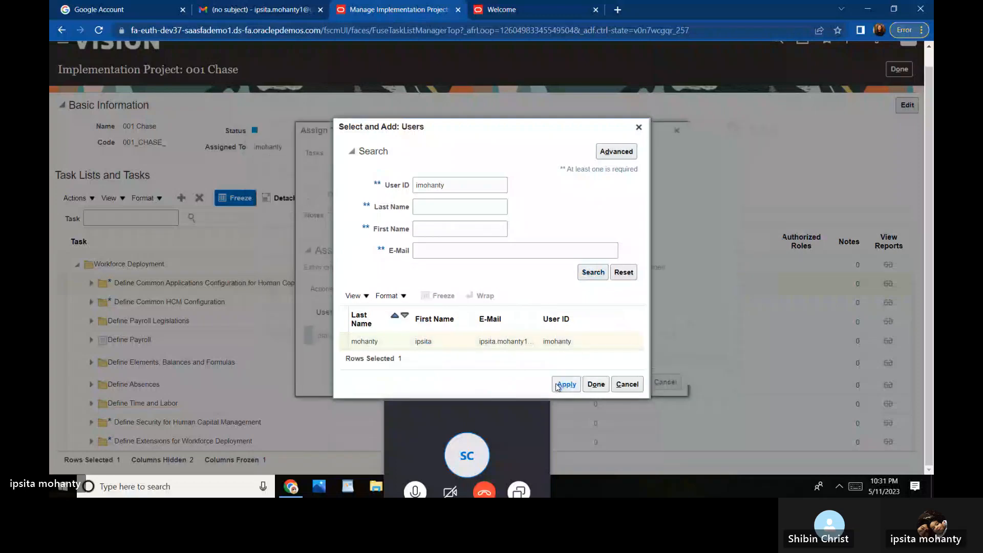
left_click(596, 385)
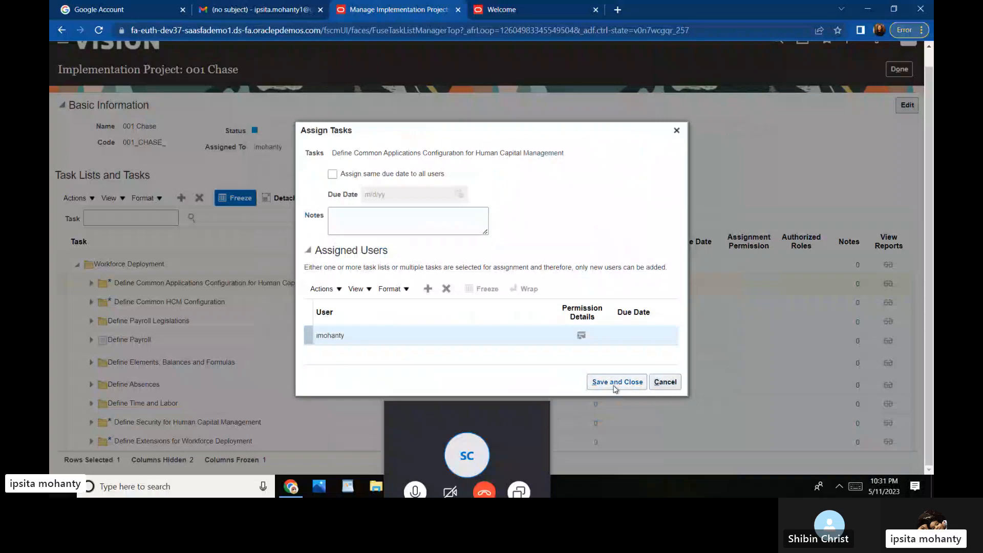
left_click(614, 386)
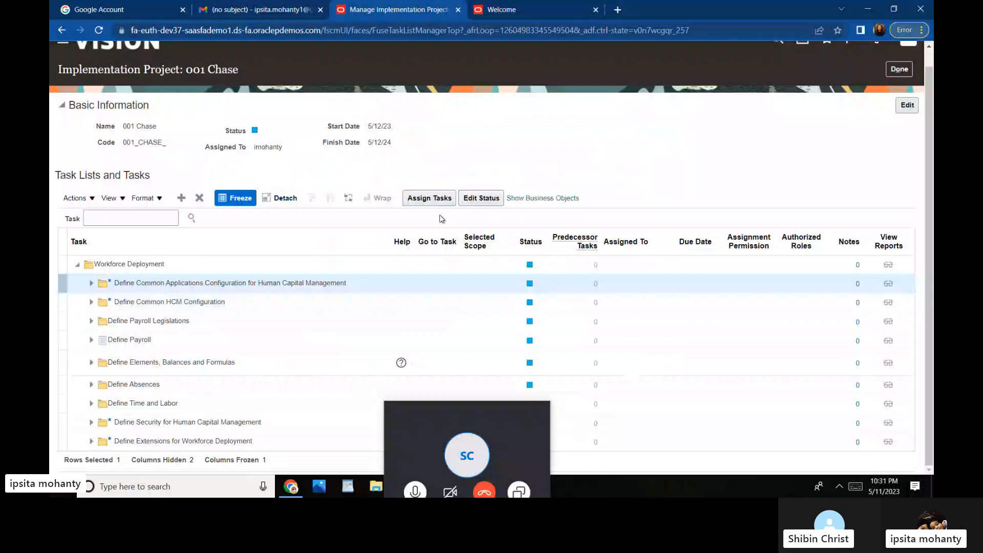
Step: Change the Define Common Applications Configuration task's status to In Progress and save it
left_click(488, 198)
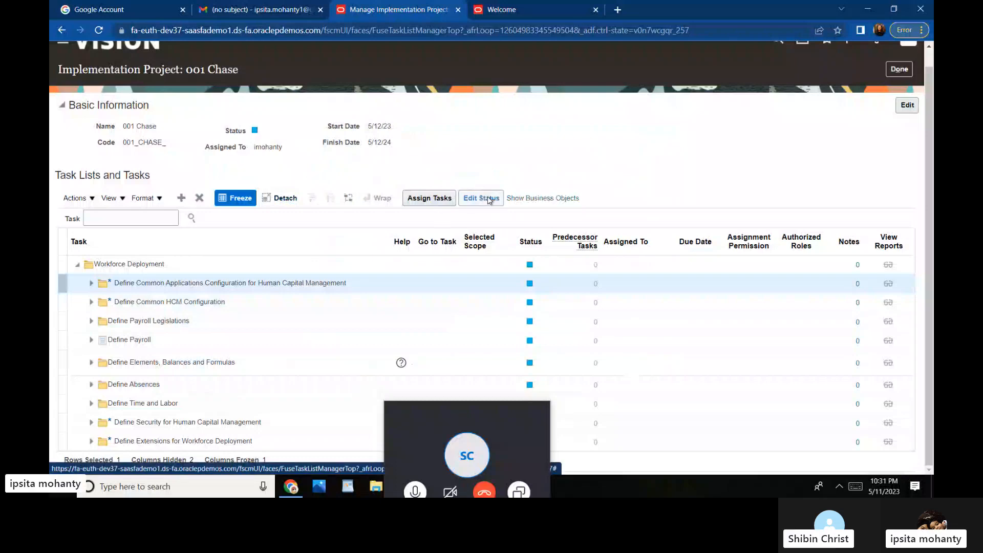
left_click(489, 199)
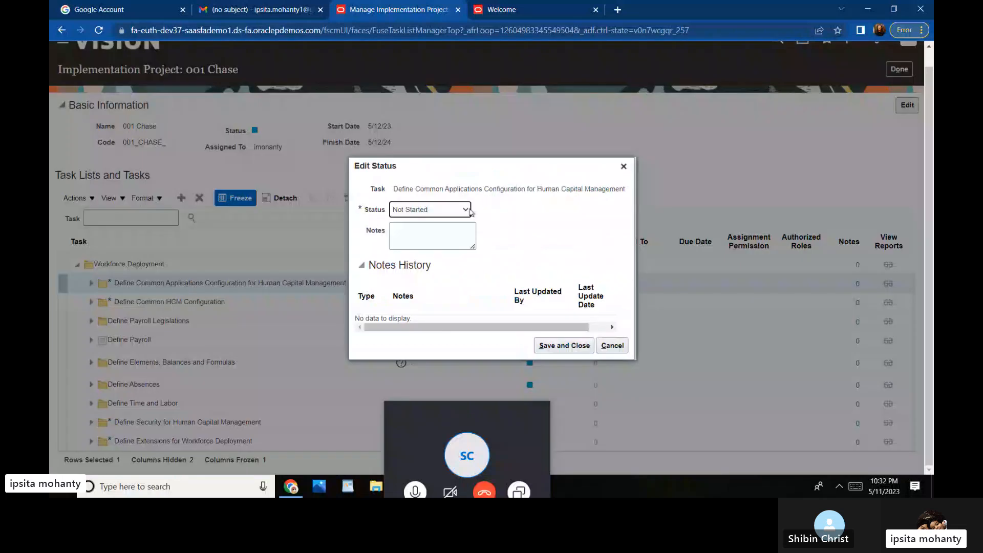
left_click(467, 210)
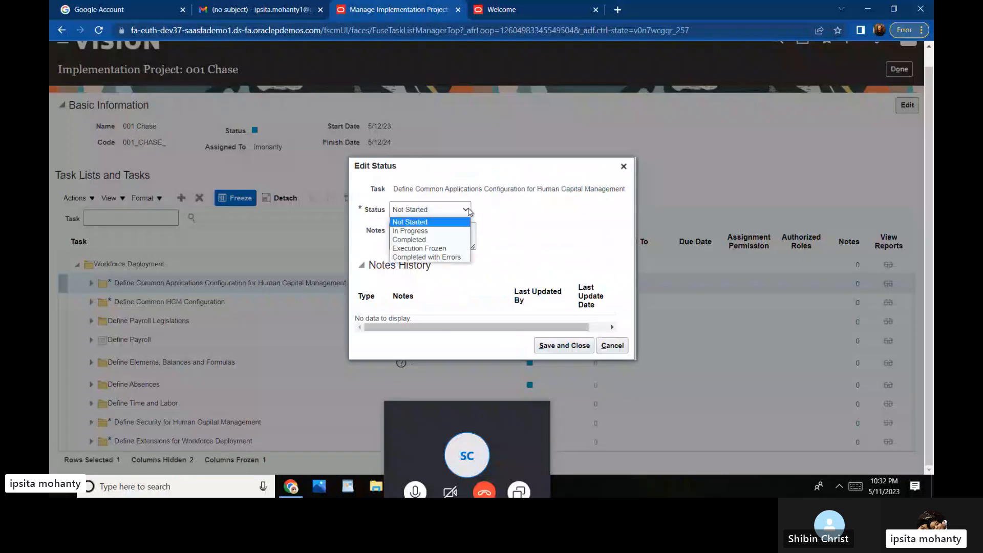
left_click(437, 232)
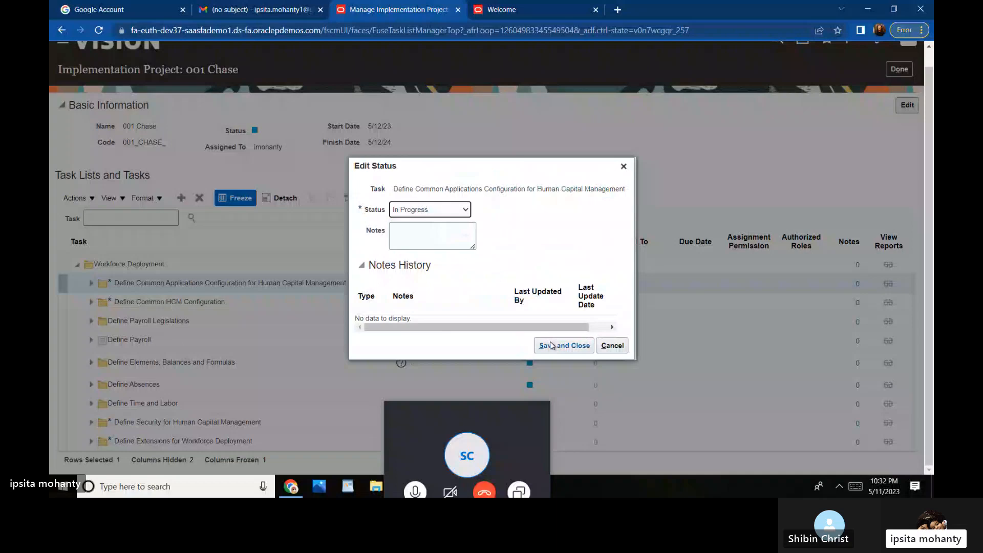
left_click(552, 345)
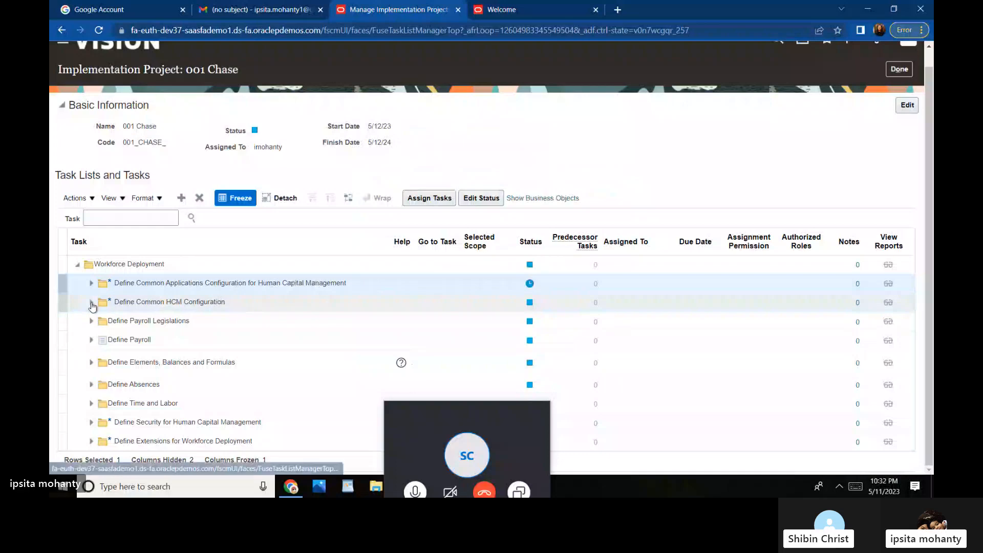
left_click(92, 304)
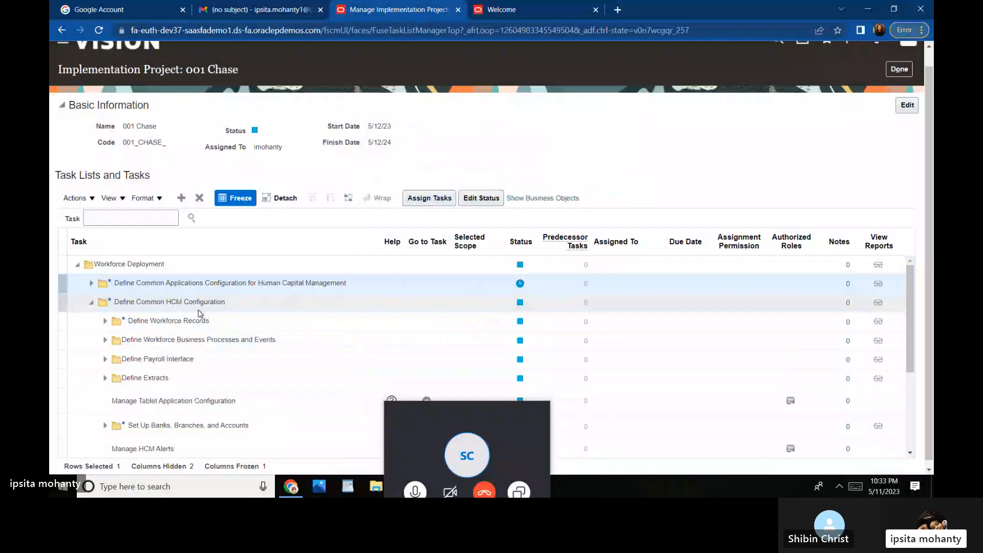
left_click(418, 304)
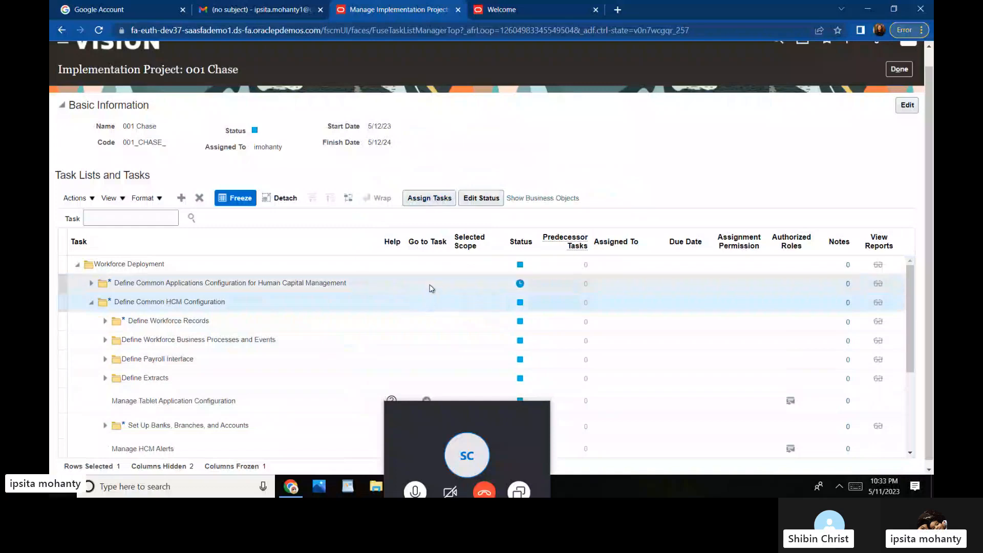
left_click(430, 286)
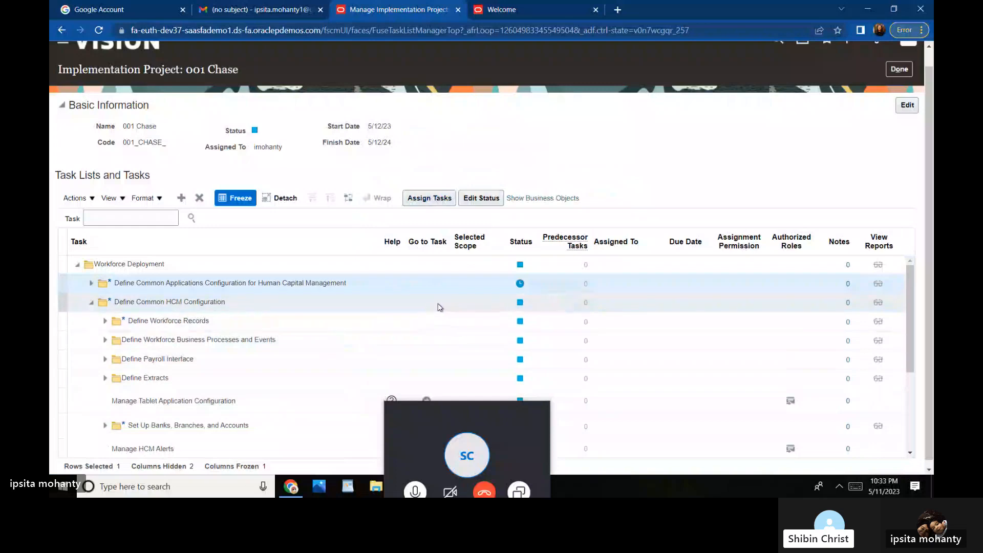
left_click(438, 306)
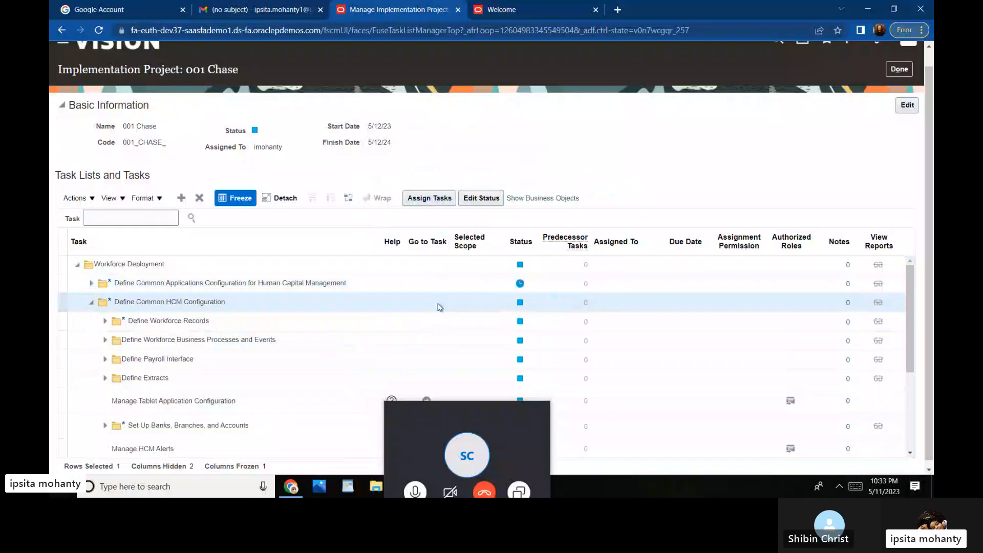
Step: Open Assign Tasks for the HCM configuration tasks, turning the shared due date option on and off
left_click(435, 200)
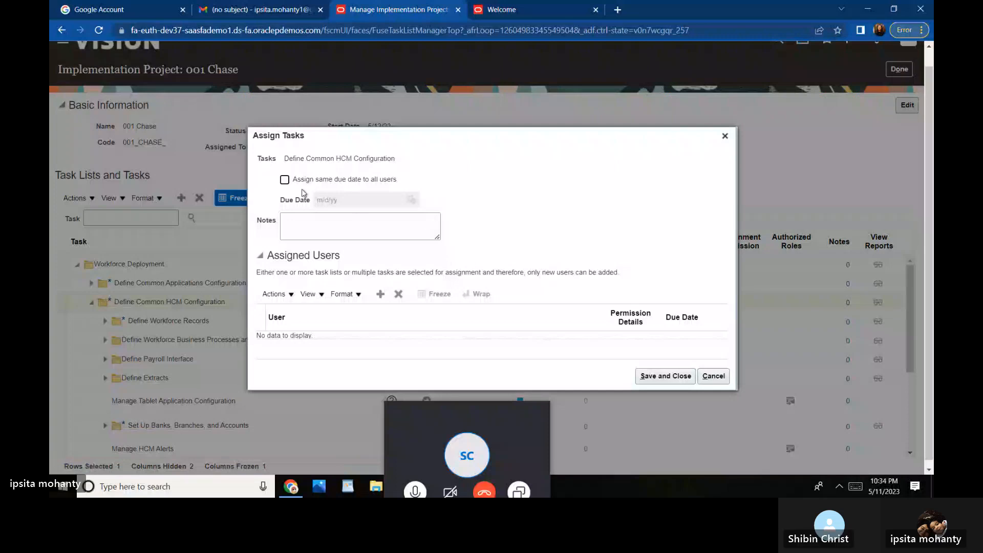
left_click(292, 225)
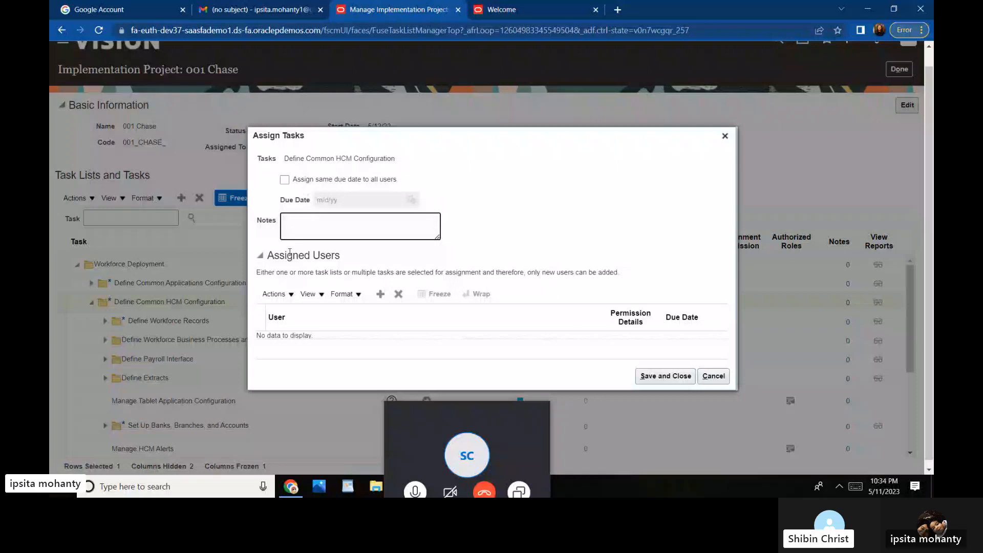
left_click(285, 182)
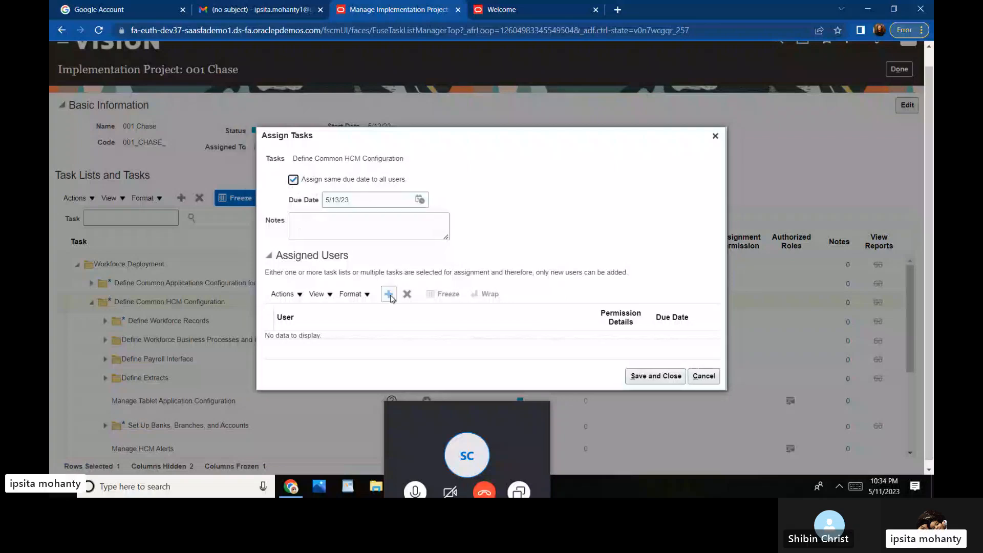
left_click(293, 179)
Step: Find the user by user ID, add them to the assignment, and save
left_click(389, 295)
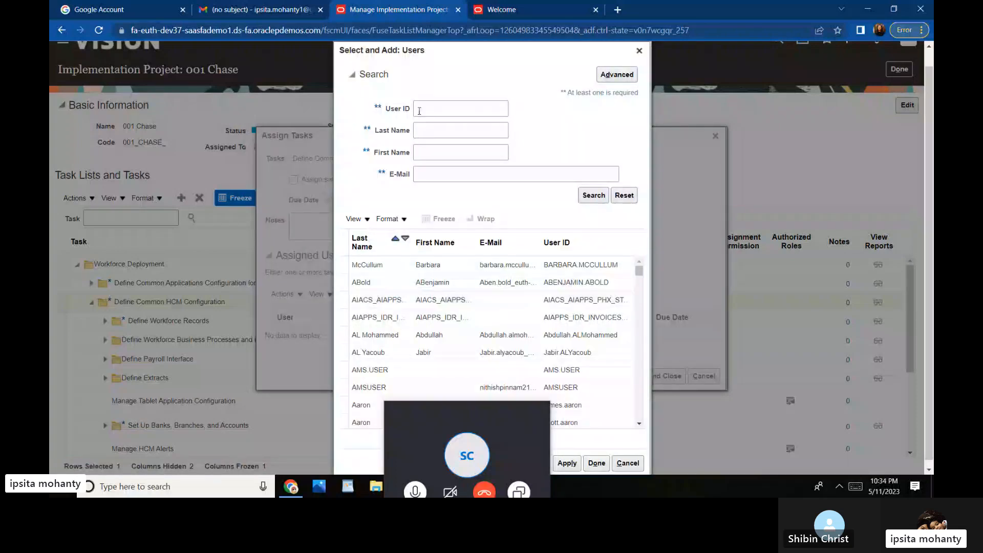
left_click(419, 108)
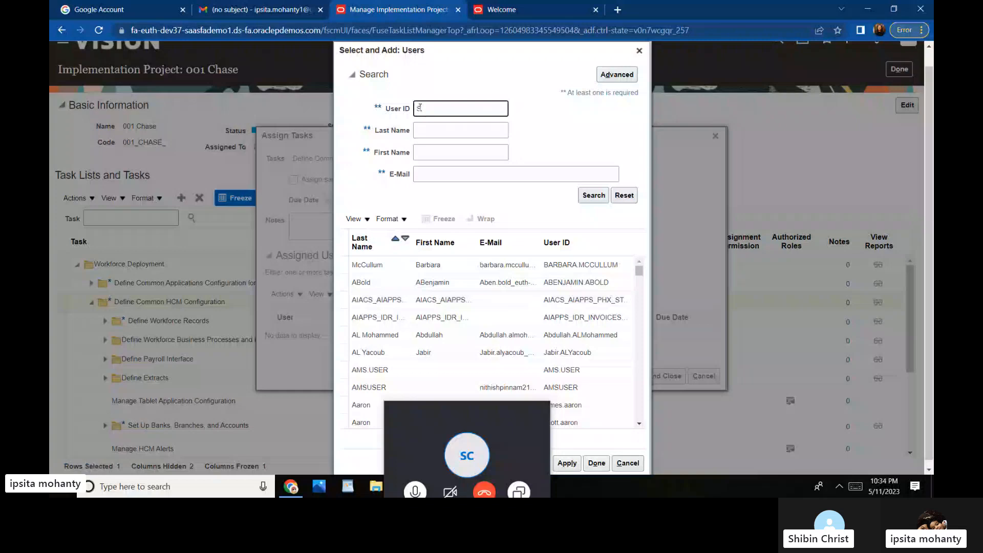
left_click(593, 196)
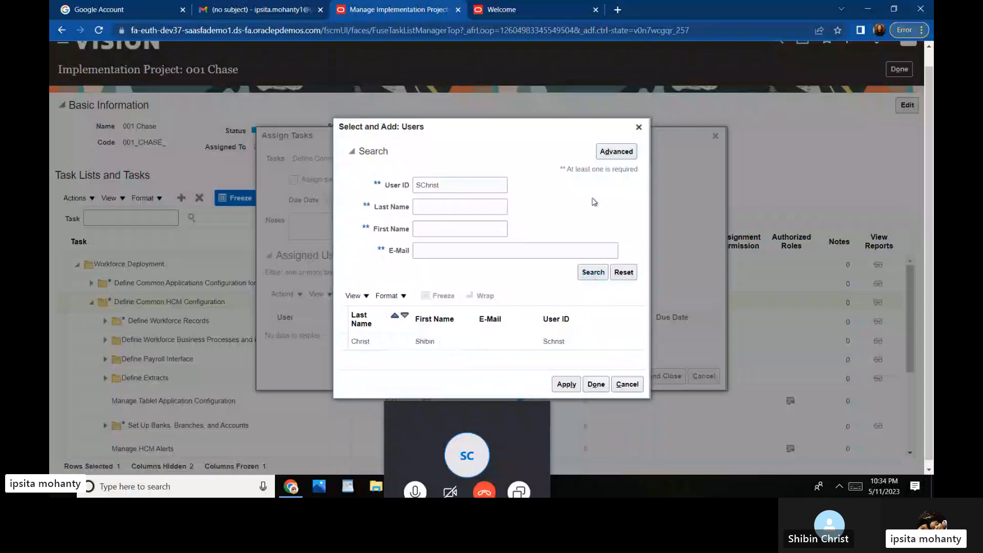
left_click(429, 349)
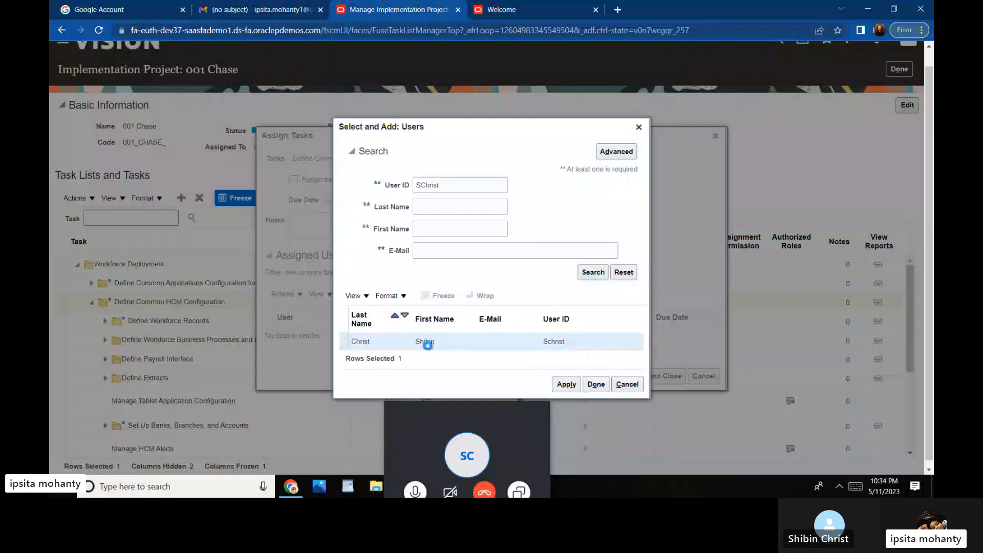
left_click(574, 385)
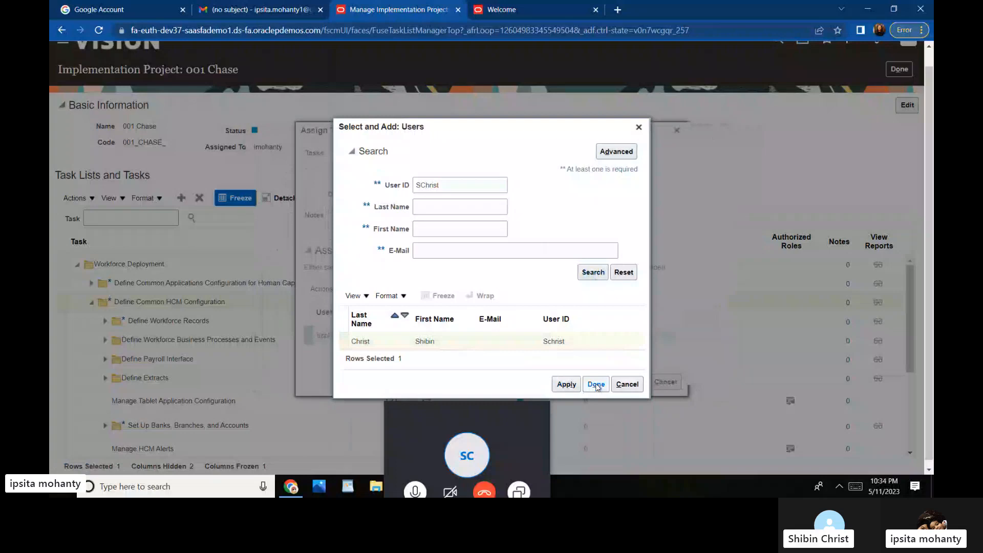
left_click(596, 385)
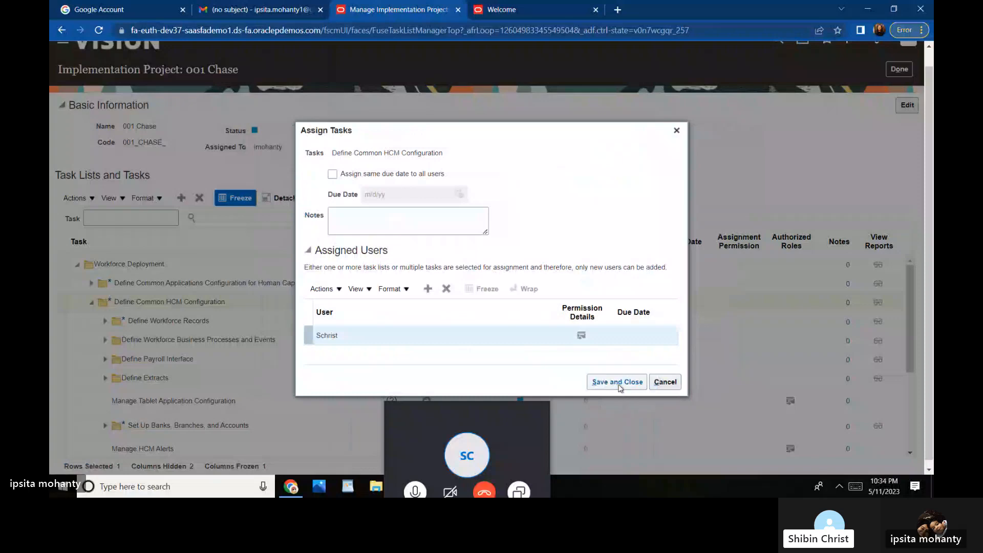
left_click(619, 383)
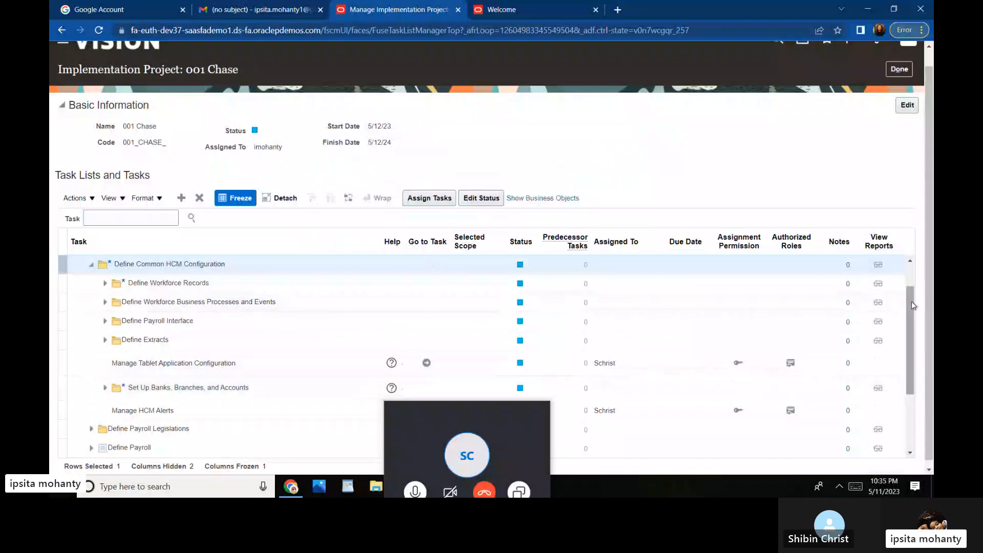
Step: Click through the configuration task rows, select Define Common HCM Configuration, and open the Actions menu
left_click_drag(912, 301, 928, 267)
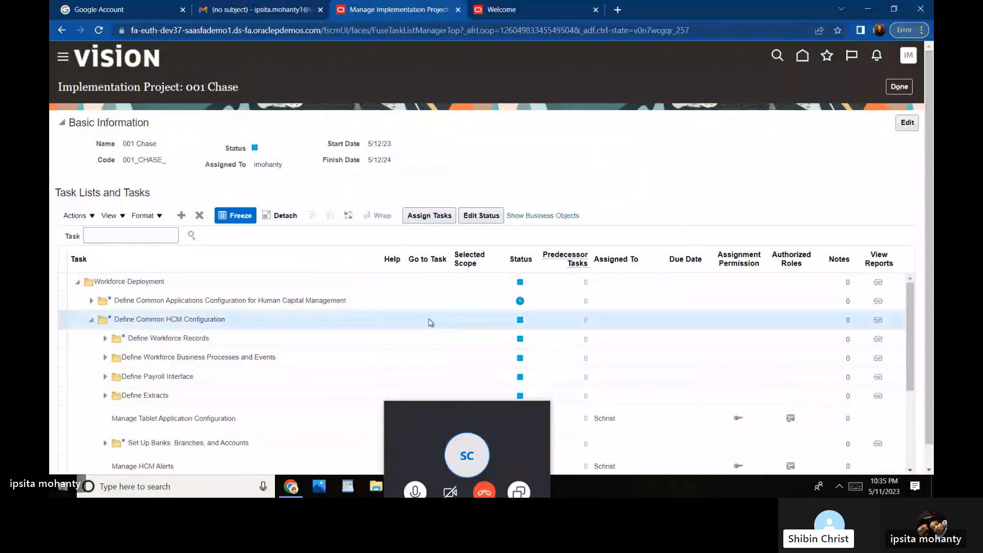
left_click(423, 305)
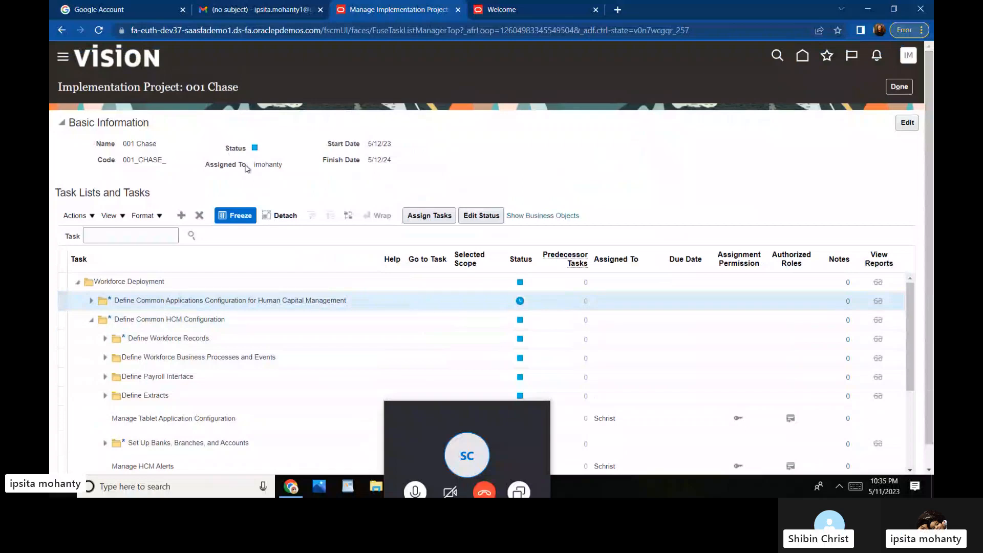
left_click(422, 320)
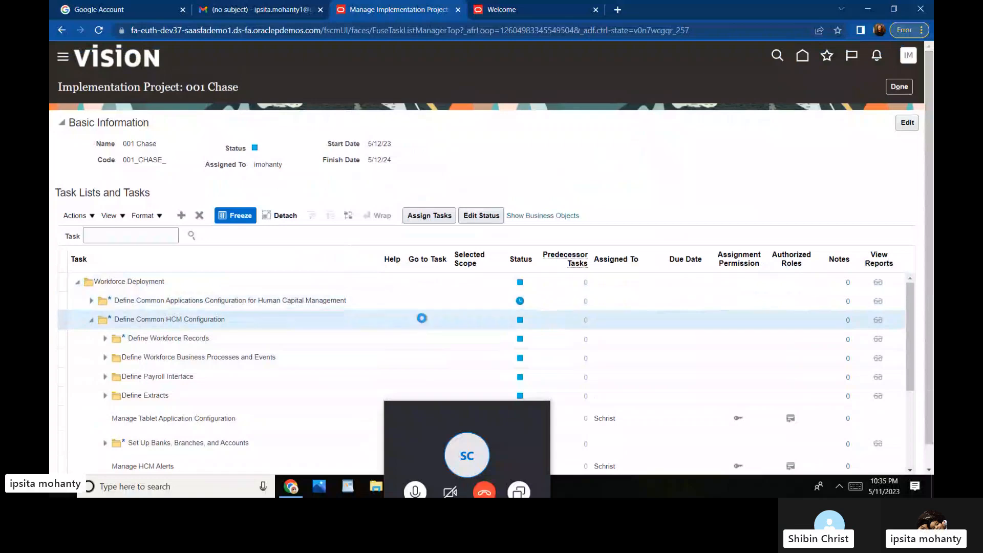
left_click(428, 345)
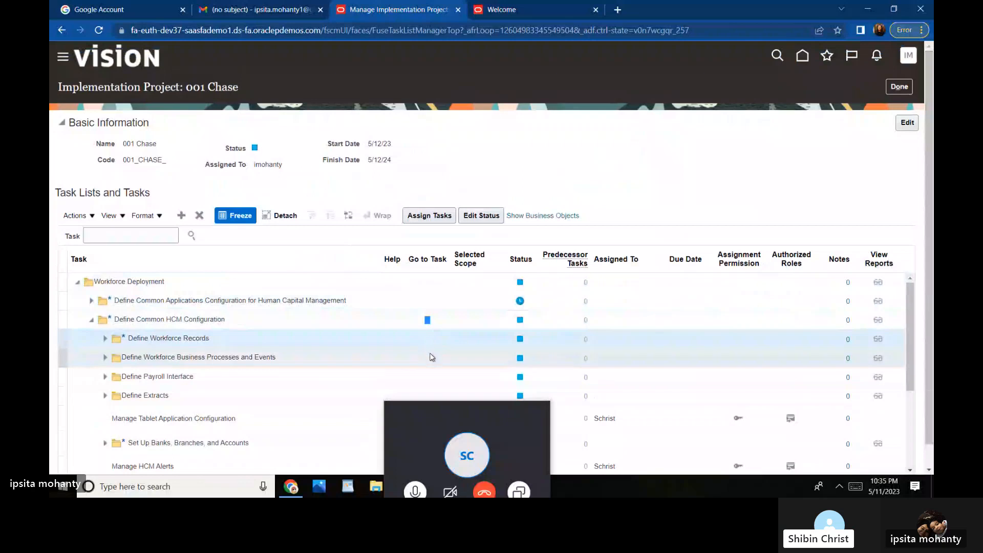
left_click(428, 320)
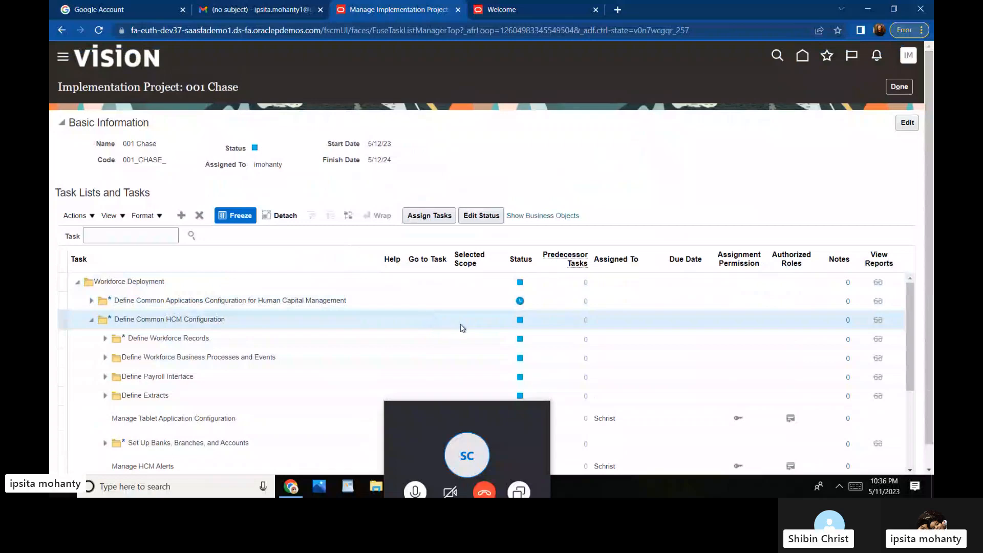
left_click(434, 299)
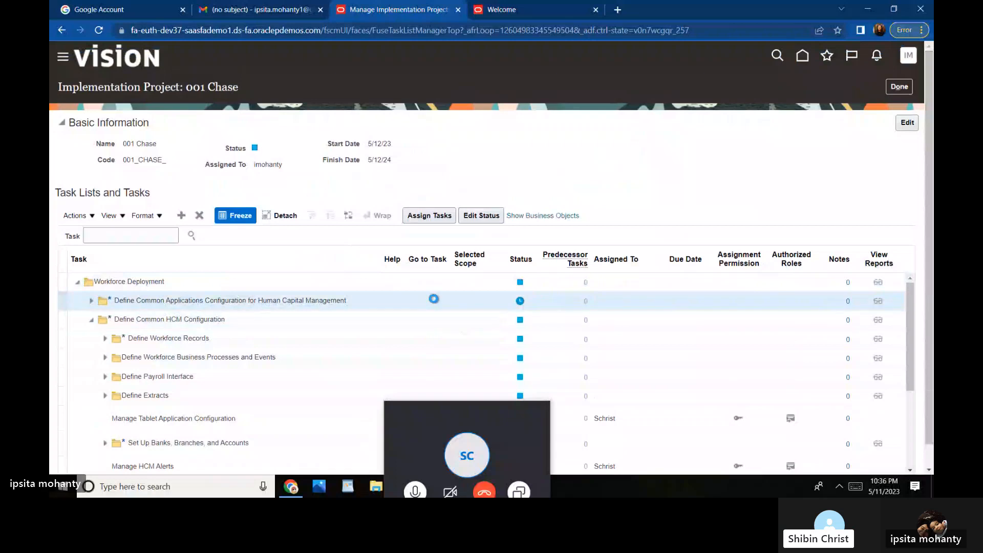
left_click(431, 322)
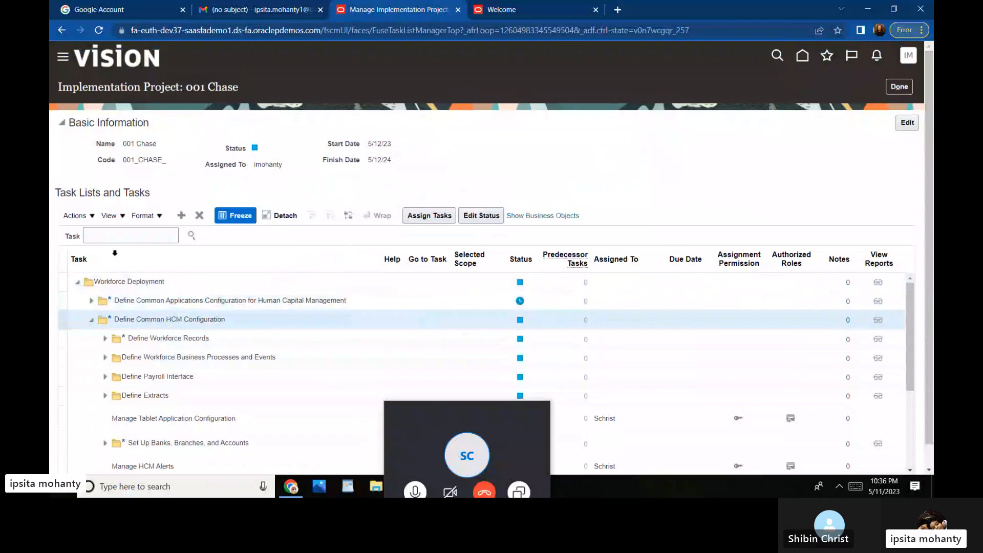
left_click(92, 219)
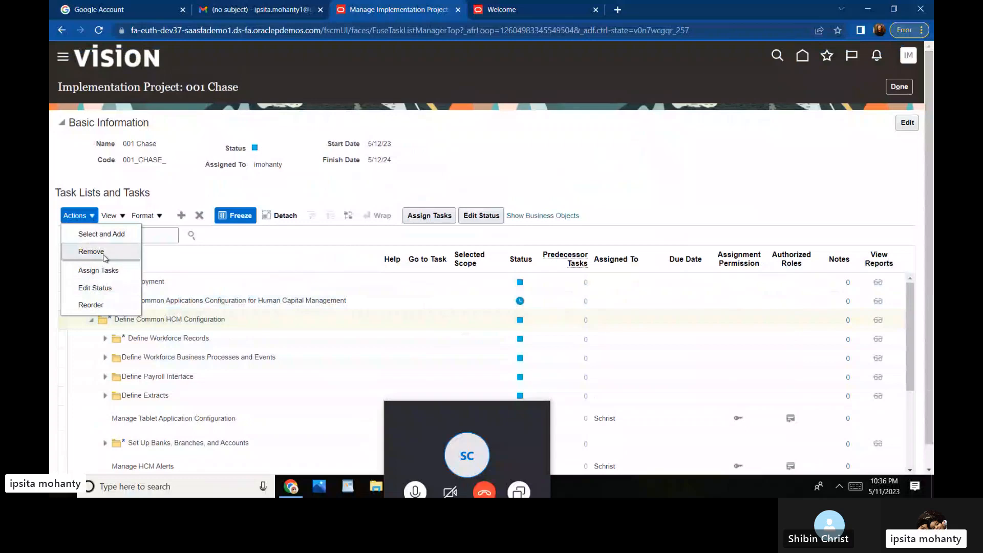
Step: Browse the View and Format menus, then add the Business Objects column with Show Business Objects
left_click(124, 219)
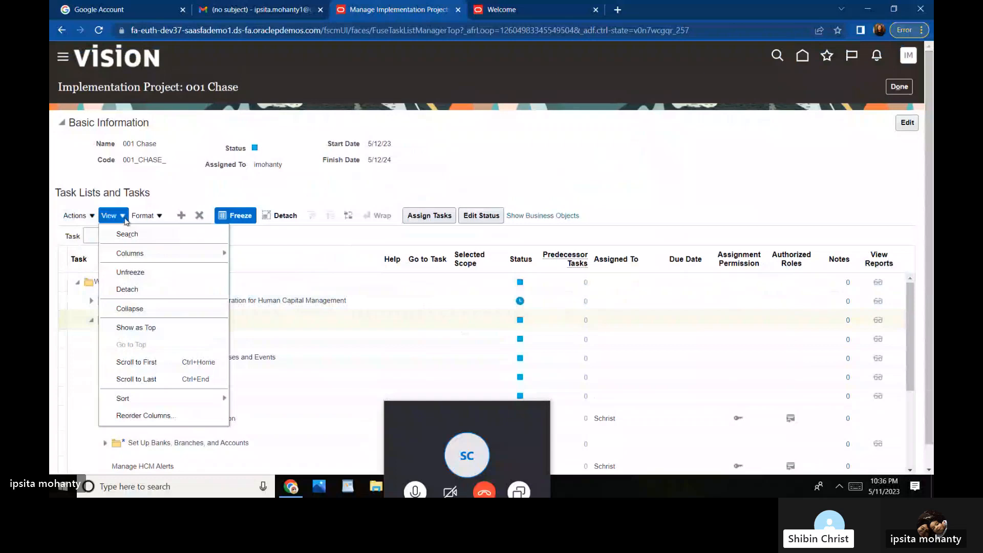
left_click(161, 218)
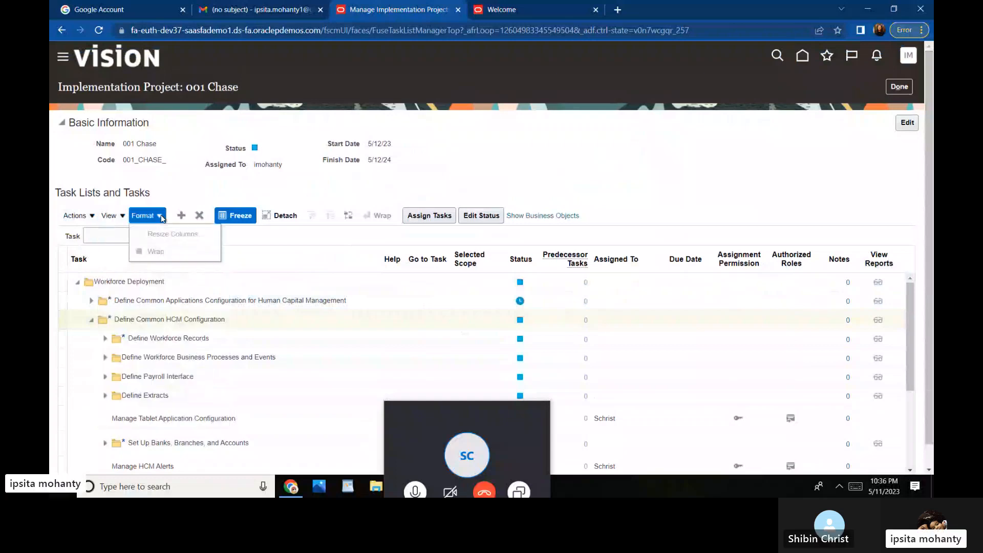
left_click(125, 216)
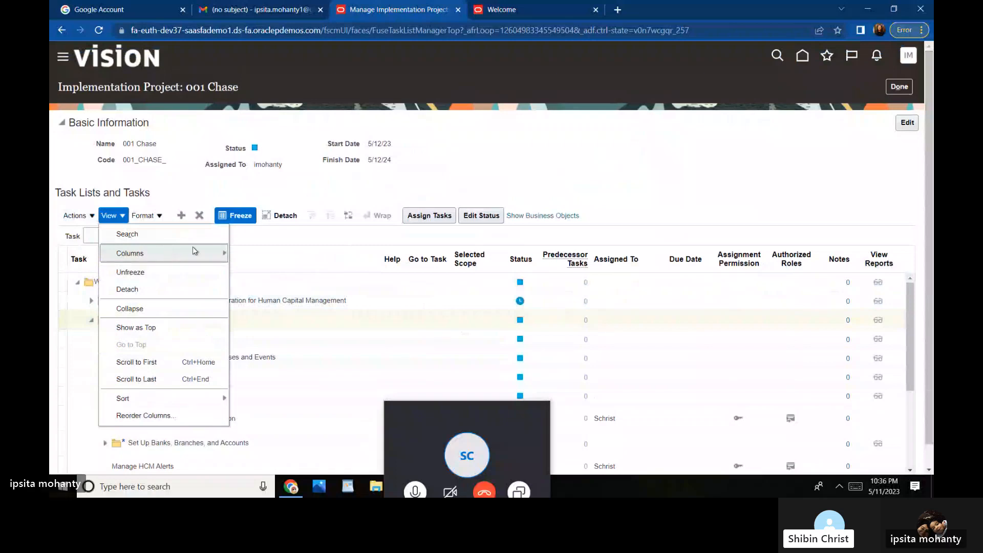
scroll(928, 258, "down", 1)
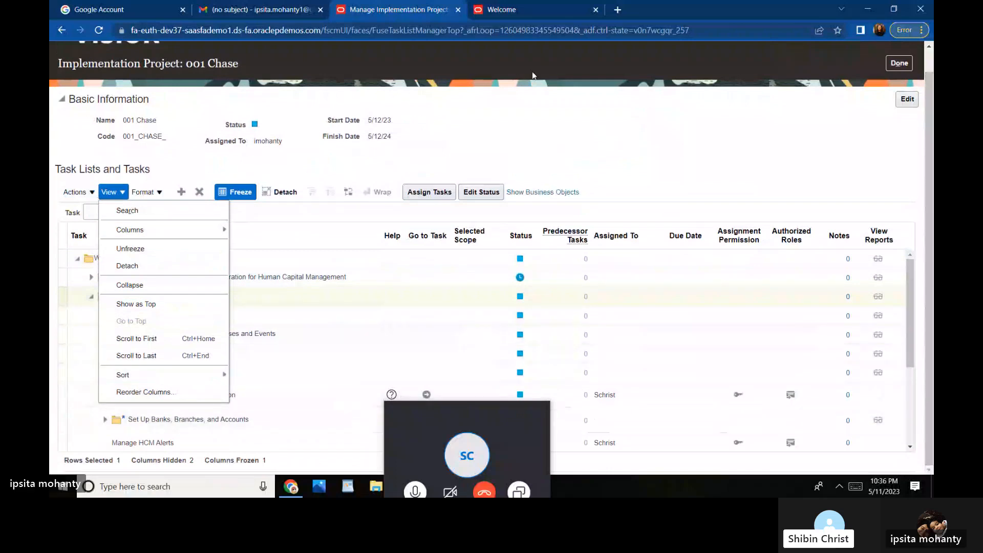
left_click(515, 115)
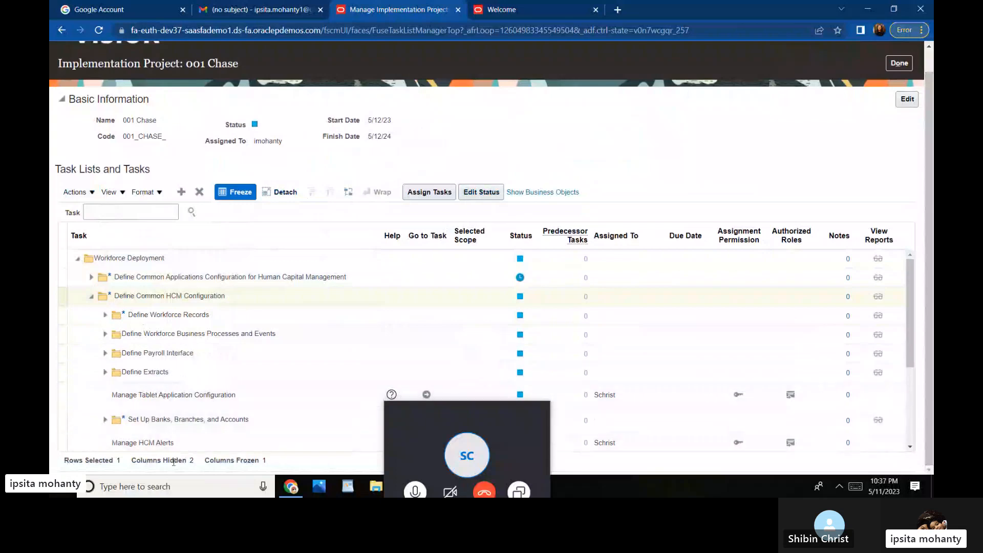
left_click(536, 193)
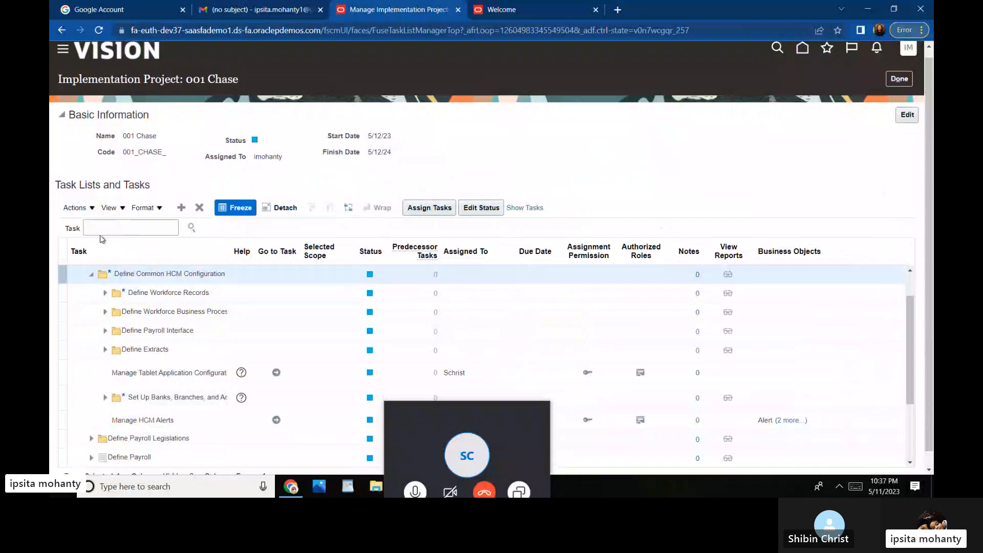
Step: Look through the task table's Actions, Format and View menus, then dismiss them
left_click(92, 207)
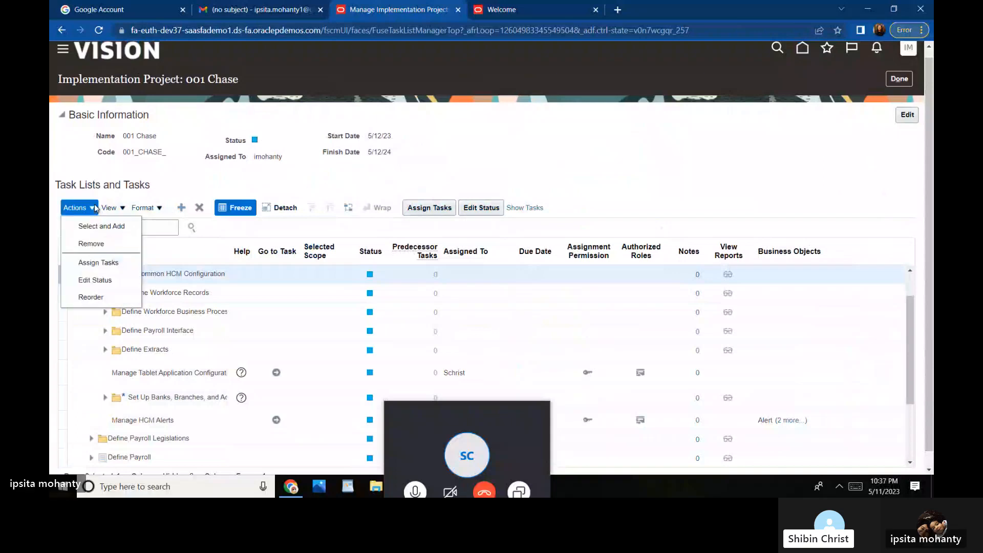
left_click(161, 208)
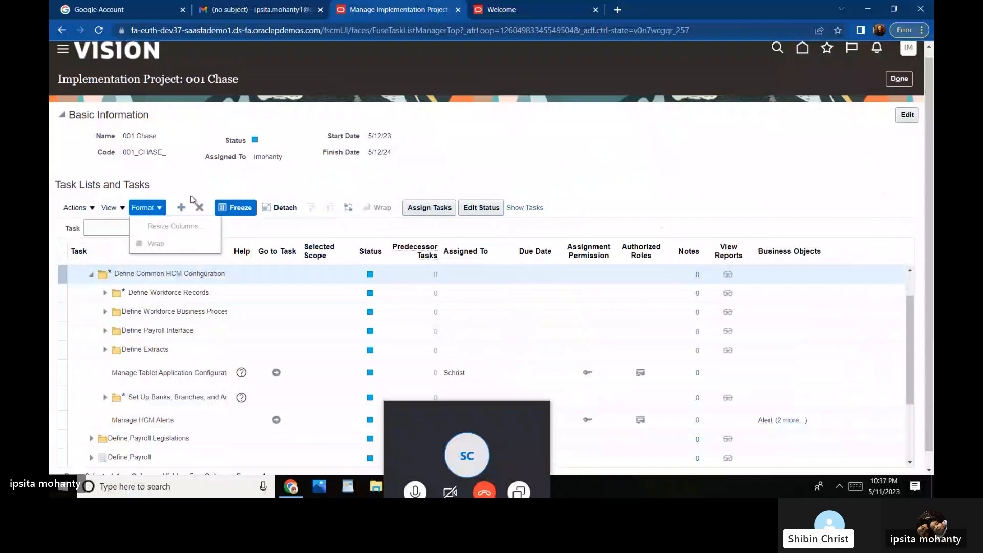
left_click(125, 208)
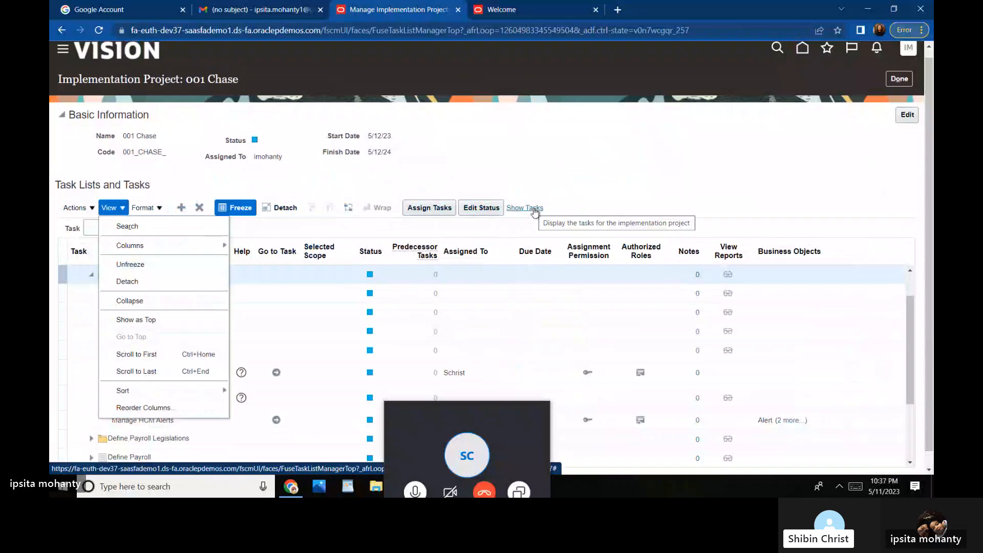
left_click(578, 168)
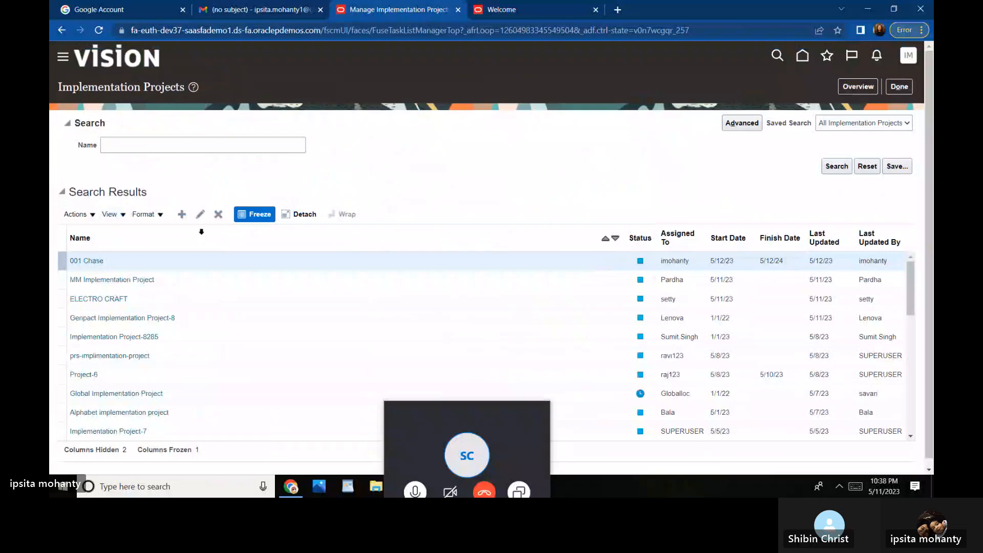
left_click(848, 88)
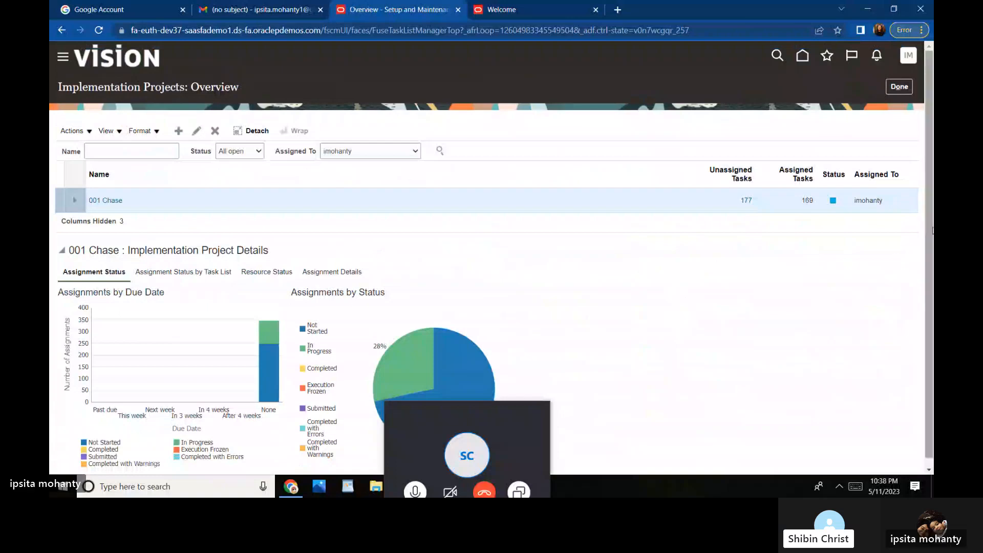
scroll(932, 233, "down", 1)
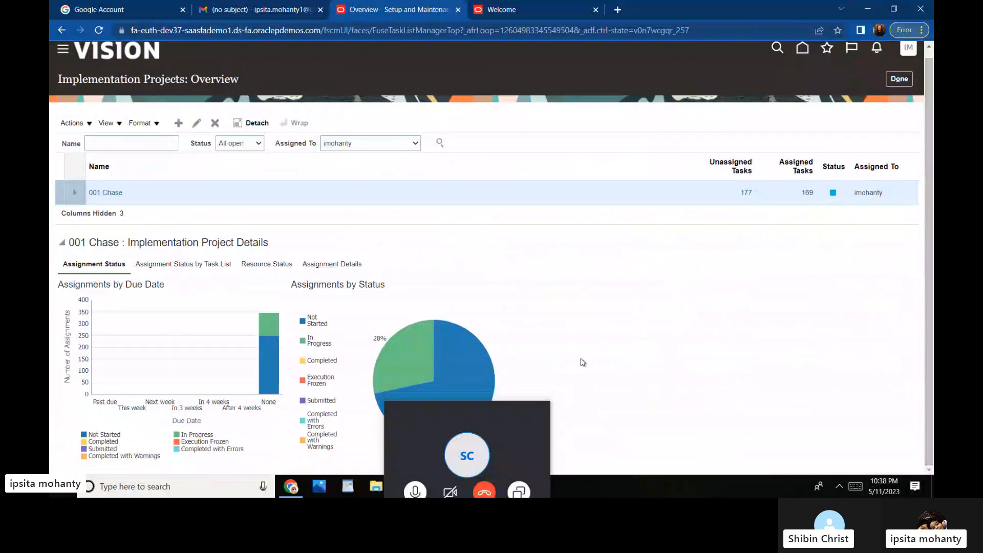
left_click_drag(515, 410, 778, 343)
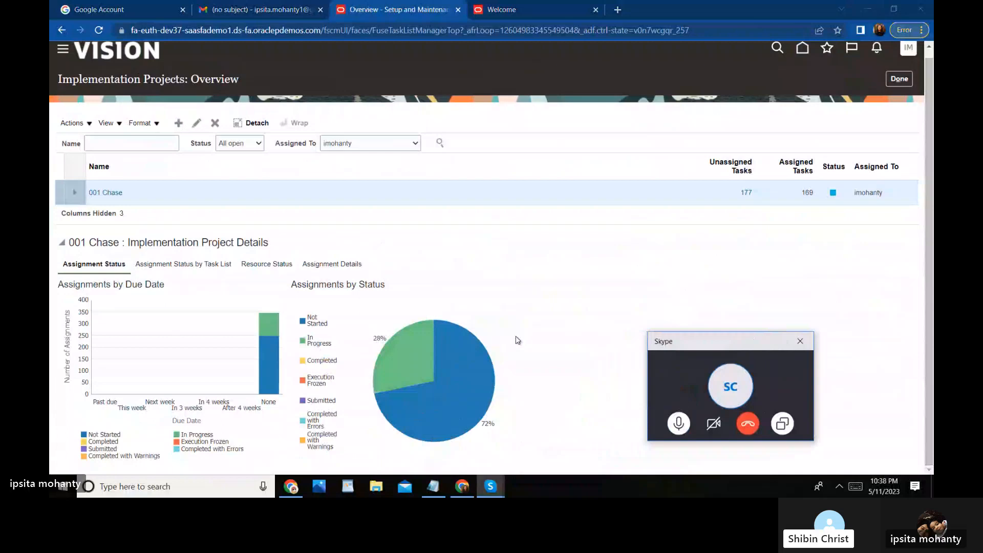
mouse_move(395, 362)
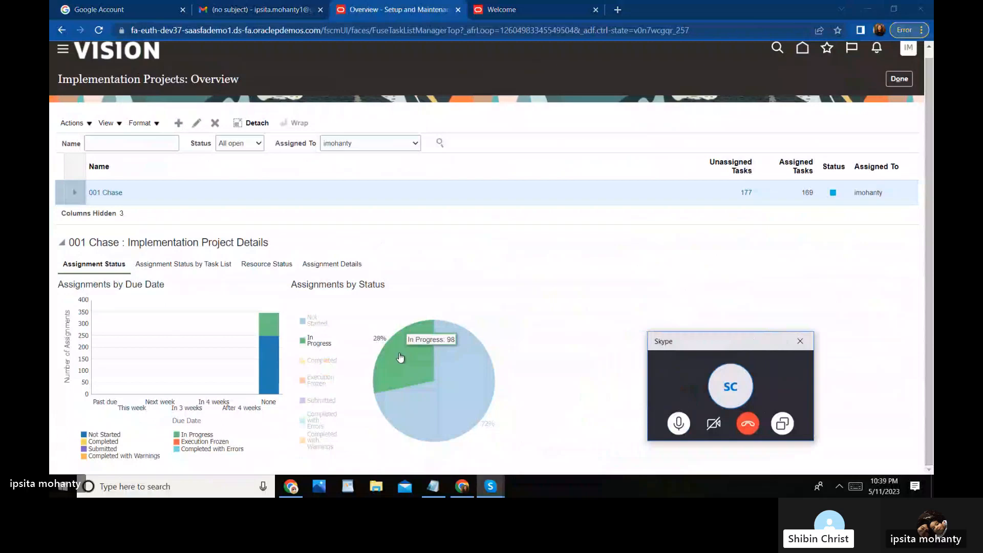
left_click(903, 84)
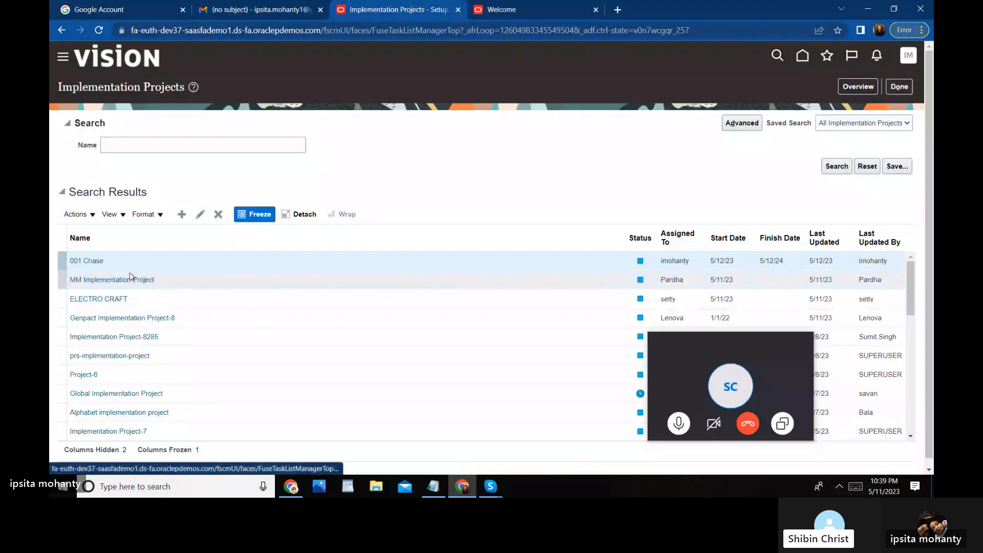
Step: Open 001 Chase, filter its tasks on 'Reference', and select Manage Reference Data Sets
left_click(100, 263)
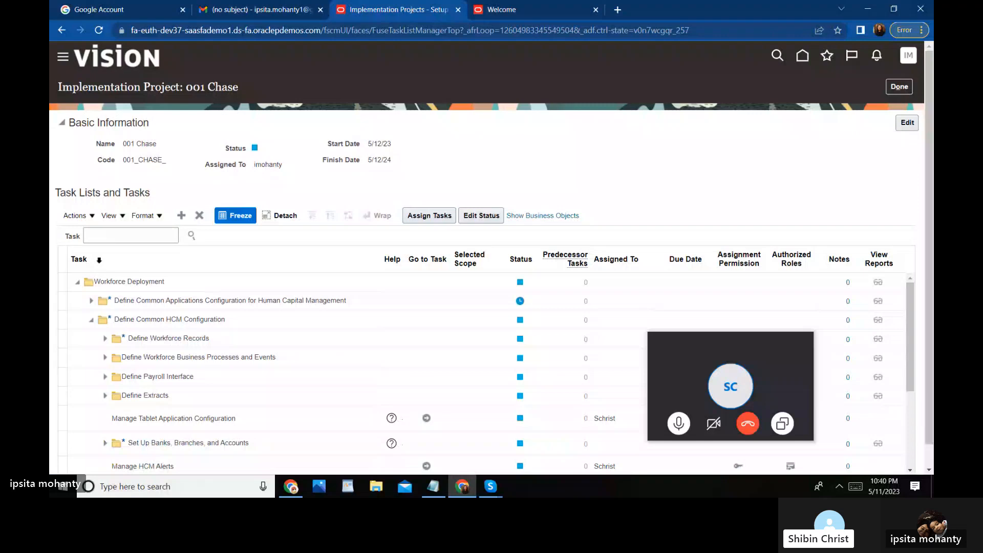
left_click(107, 237)
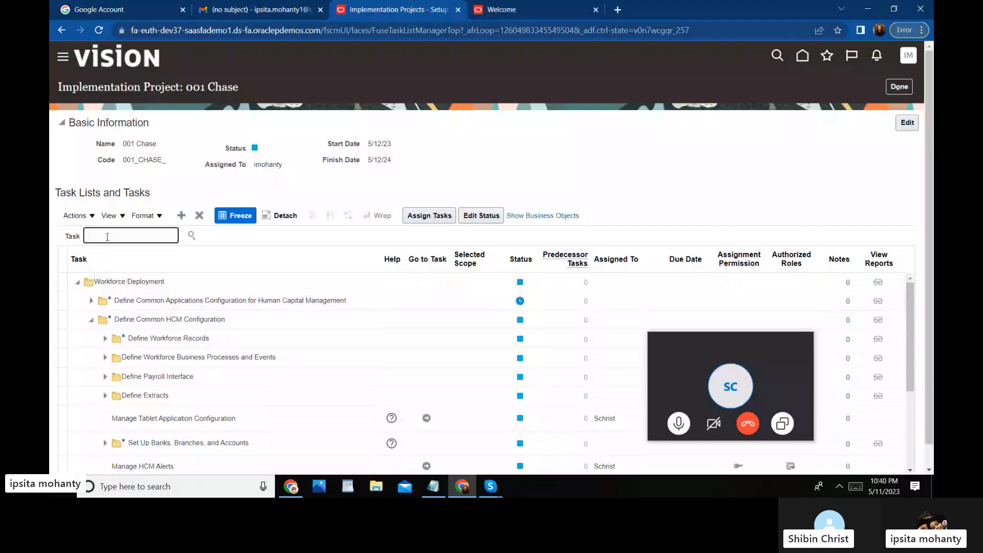
type("Reference")
key("Return")
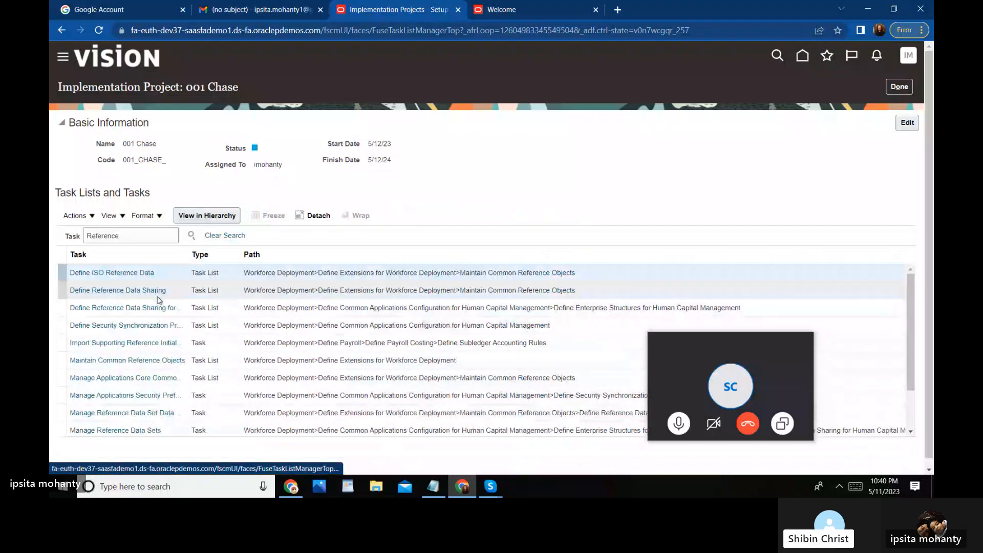
left_click(137, 431)
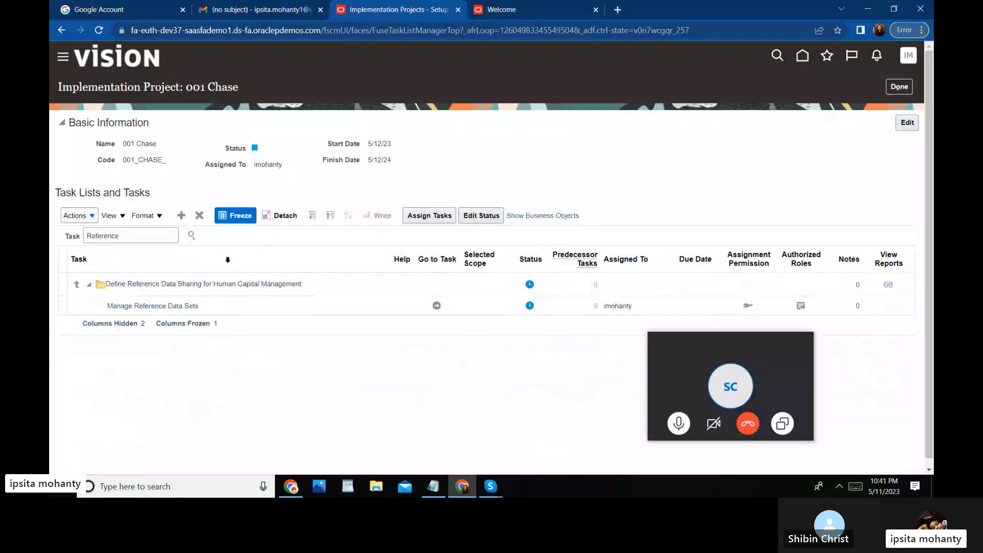
left_click(436, 306)
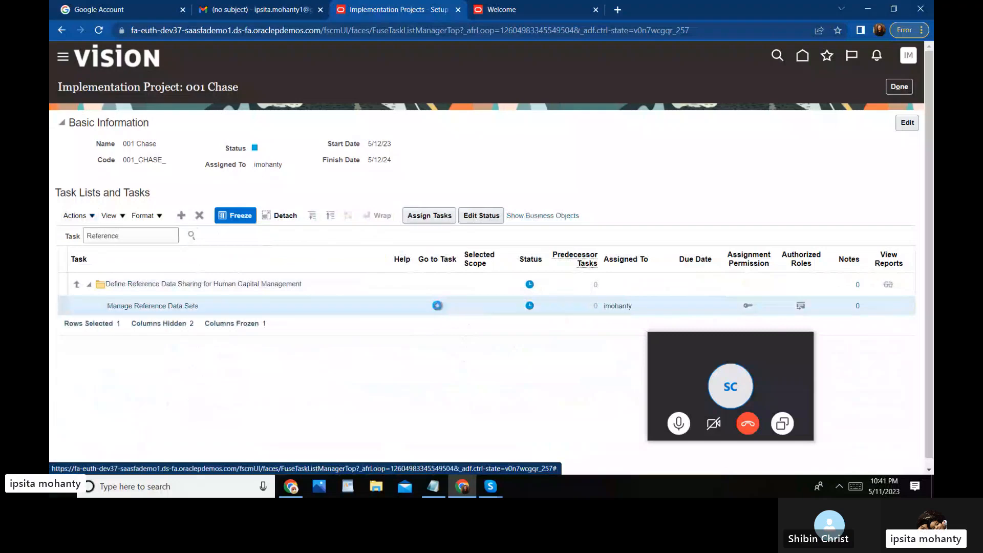
Step: Launch Manage Reference Data Sets and add a new reference data set row
left_click(437, 306)
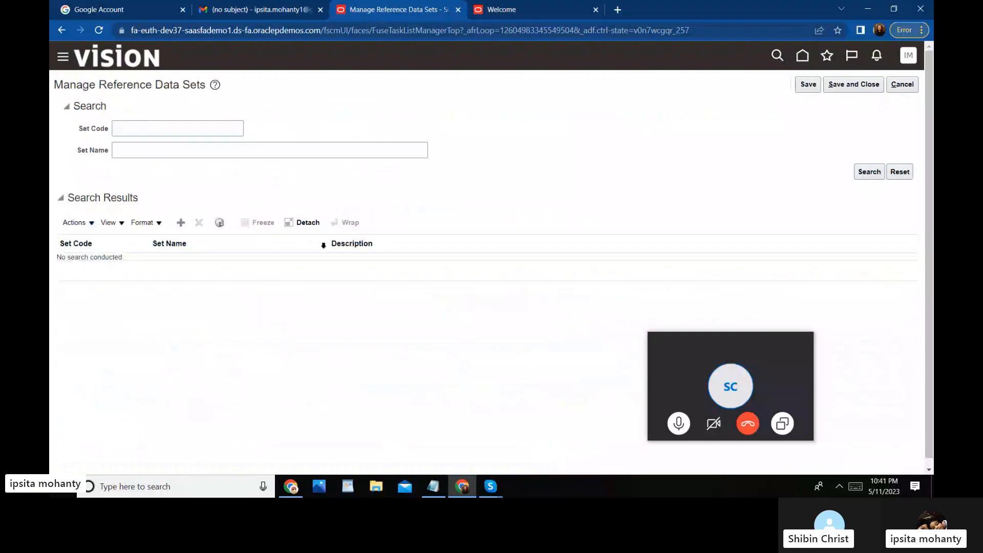
left_click(139, 126)
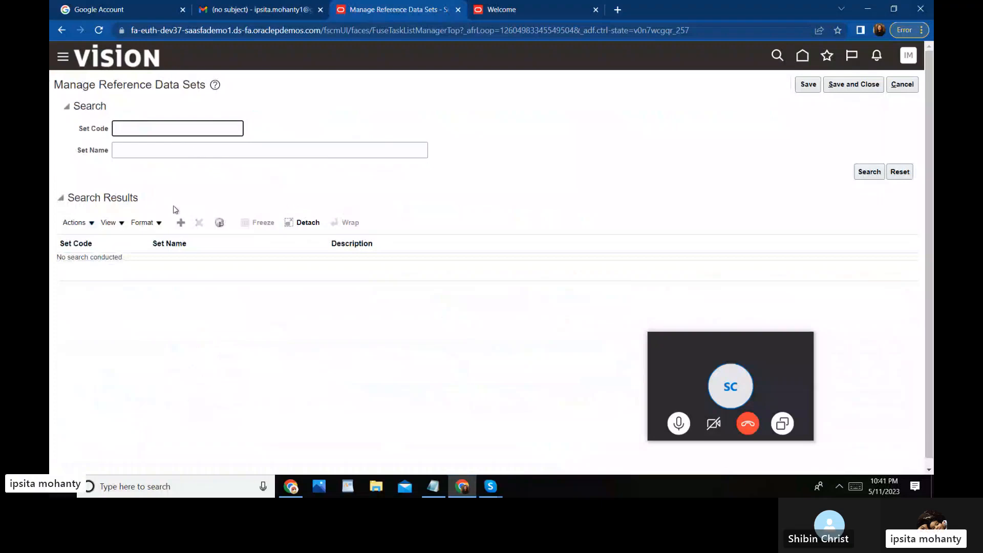
left_click(181, 223)
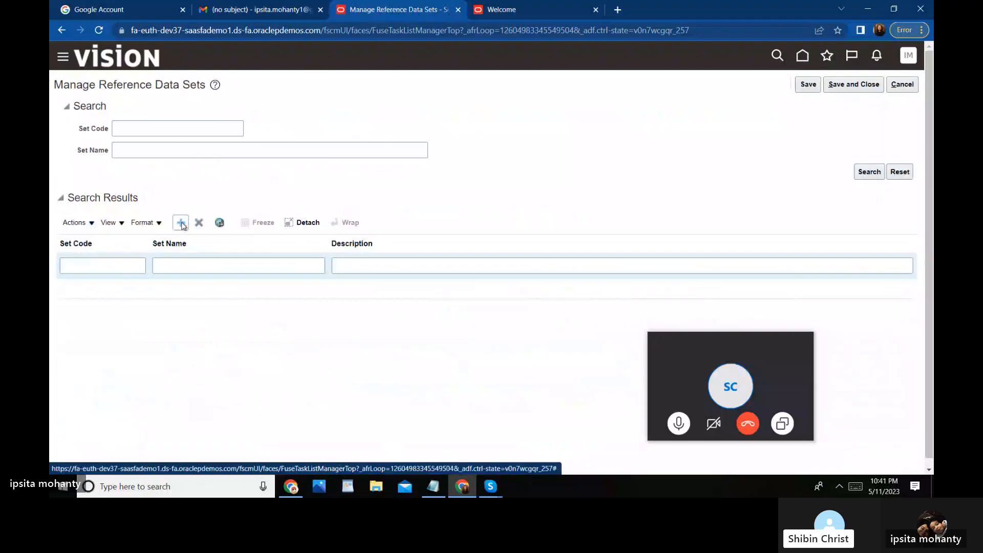
Step: Enter set code Set_001, name 'Set 001 Loc', description 'Set 001_Loc', and try saving
left_click(104, 265)
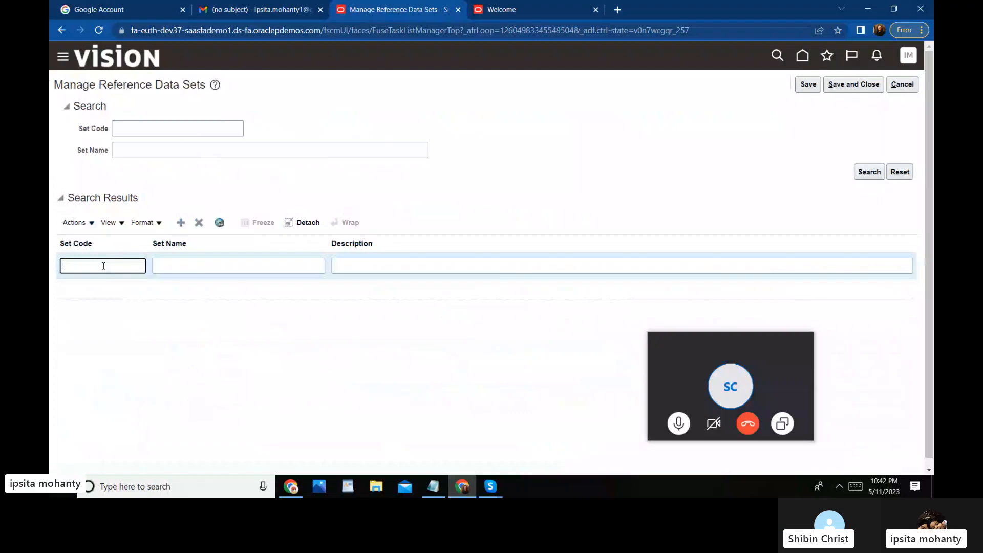
type("Set_001")
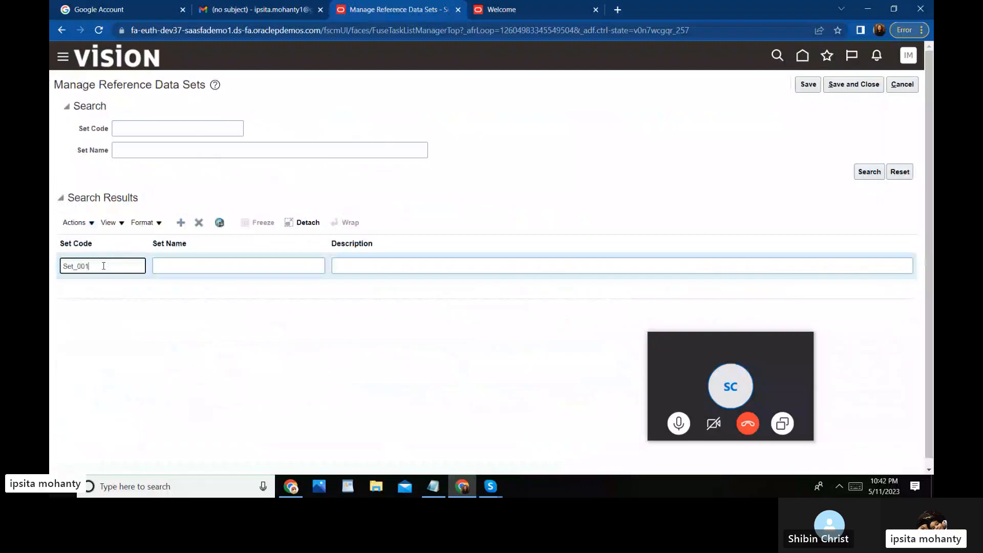
left_click(176, 266)
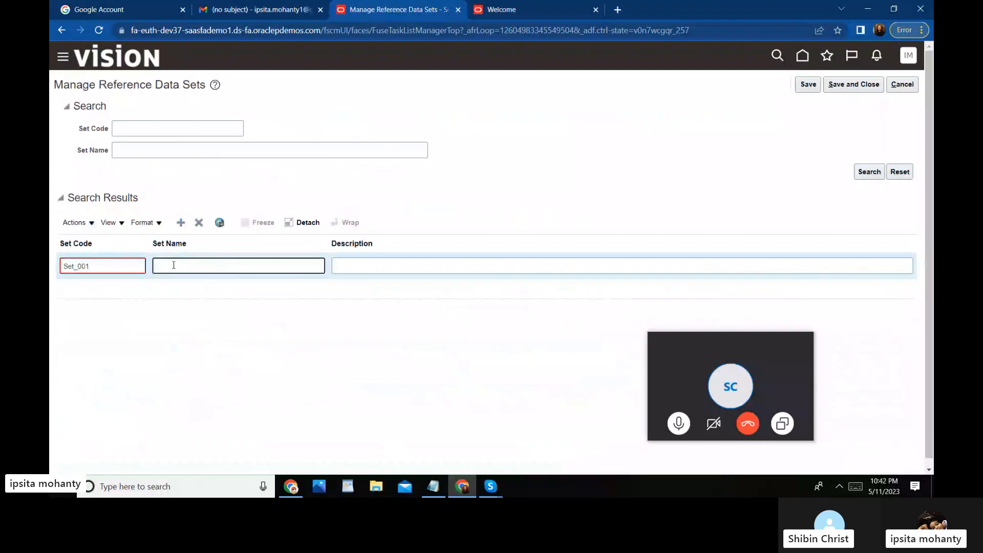
type("Set")
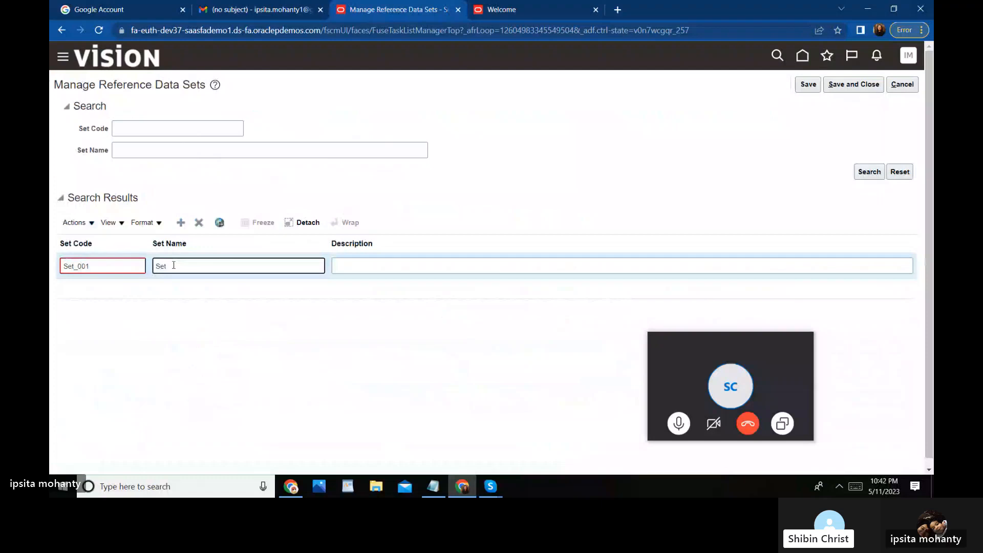
type(" 00")
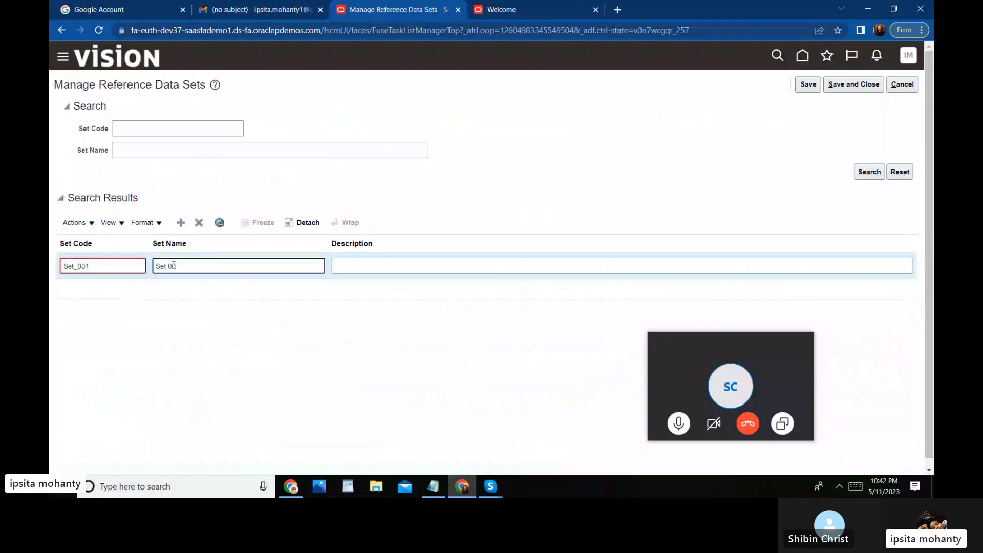
type("1 ")
type("Loc")
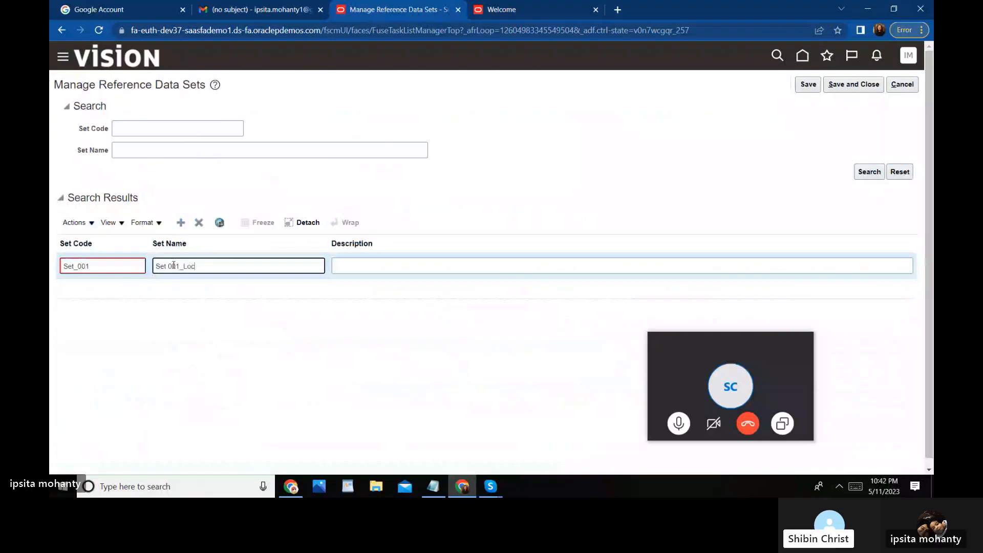
left_click(358, 262)
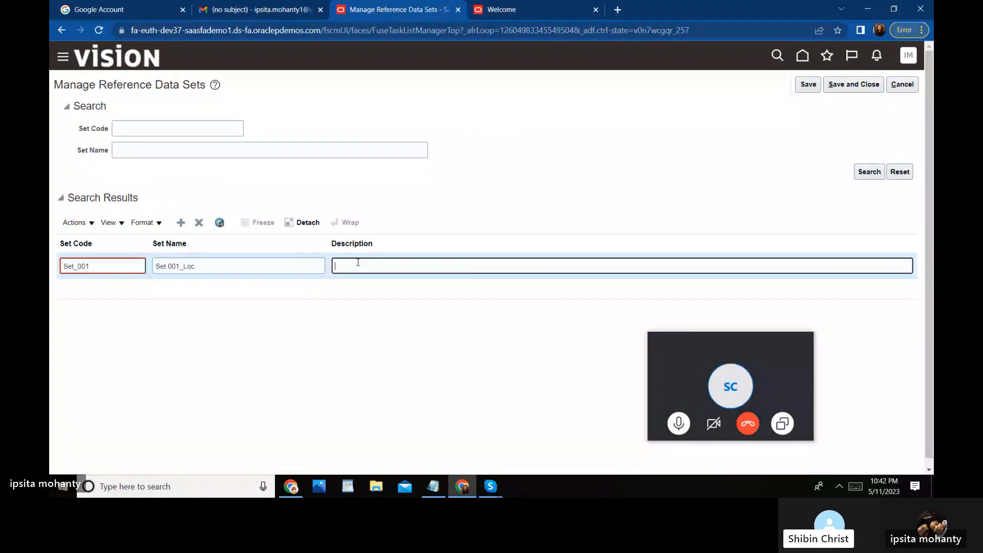
type("S")
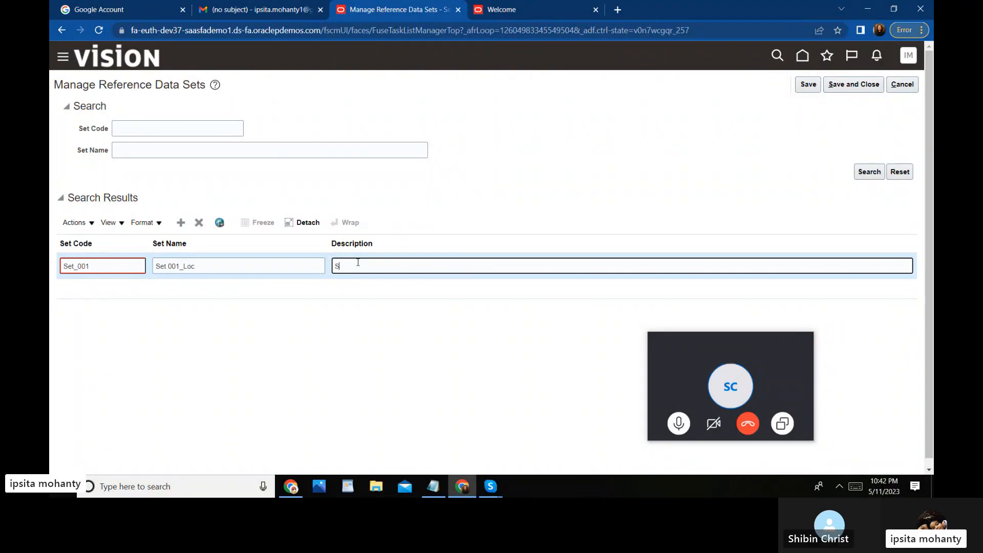
type("et 001")
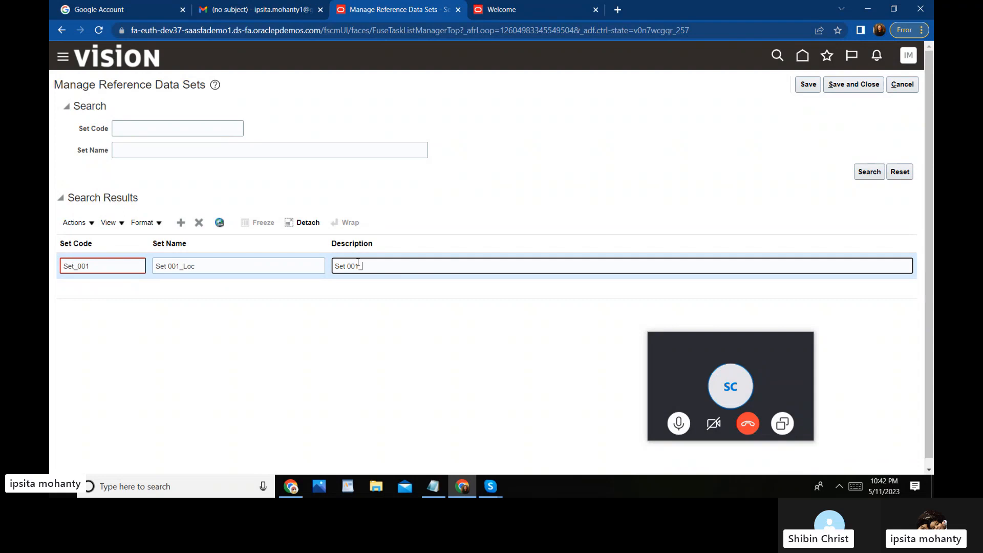
type("_Loc")
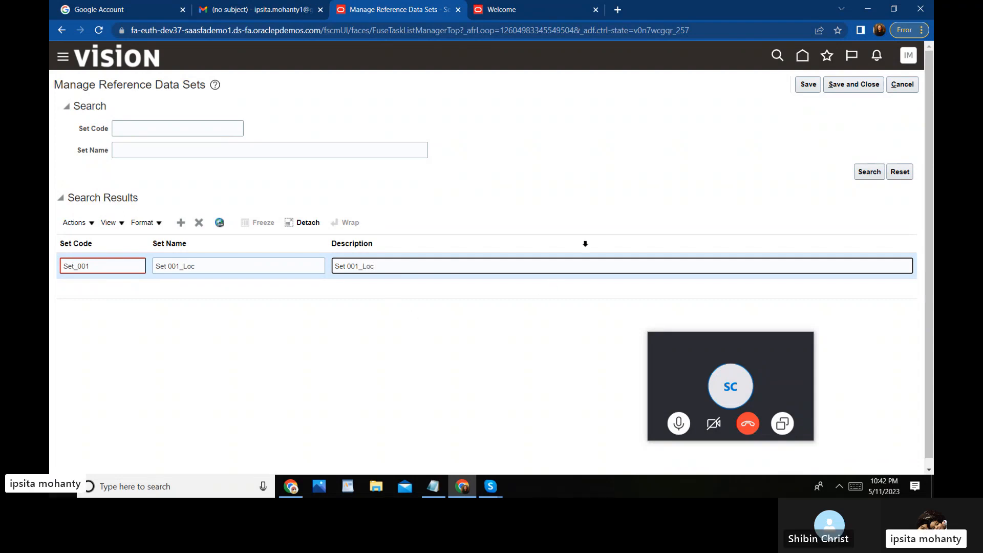
left_click(808, 86)
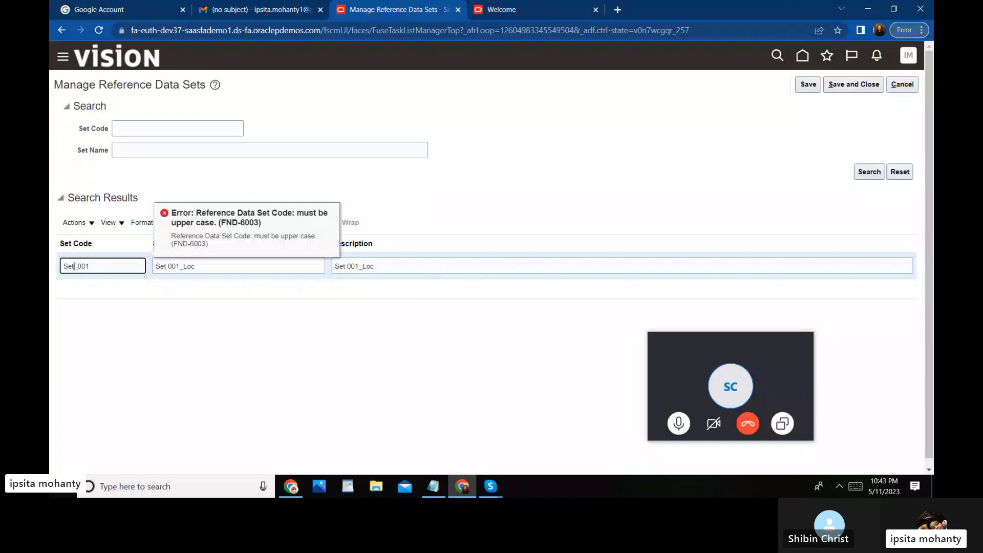
Step: Correct the set code to SET_001 and the set name to 'Set 001_Loc', then save and close
key("BackSpace")
key("BackSpace")
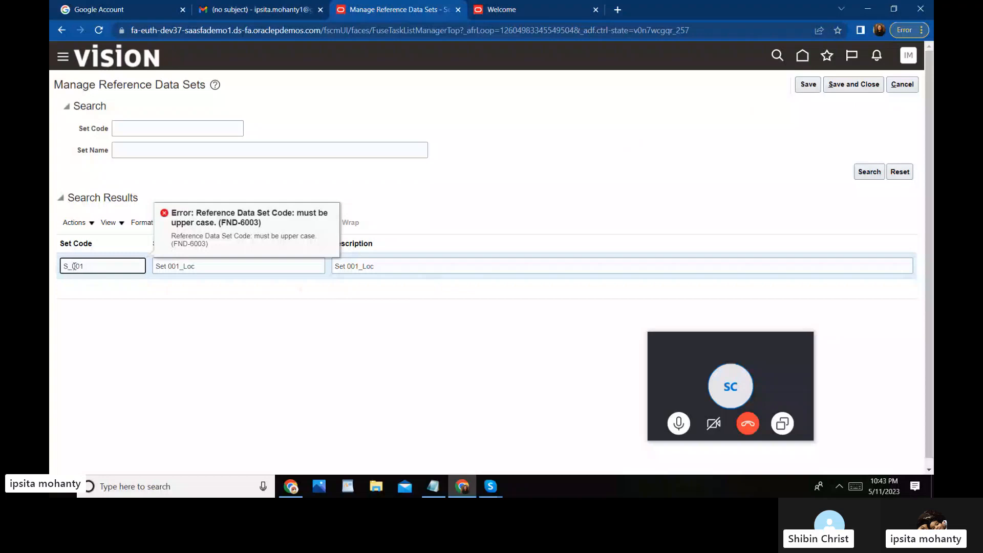
type("ET")
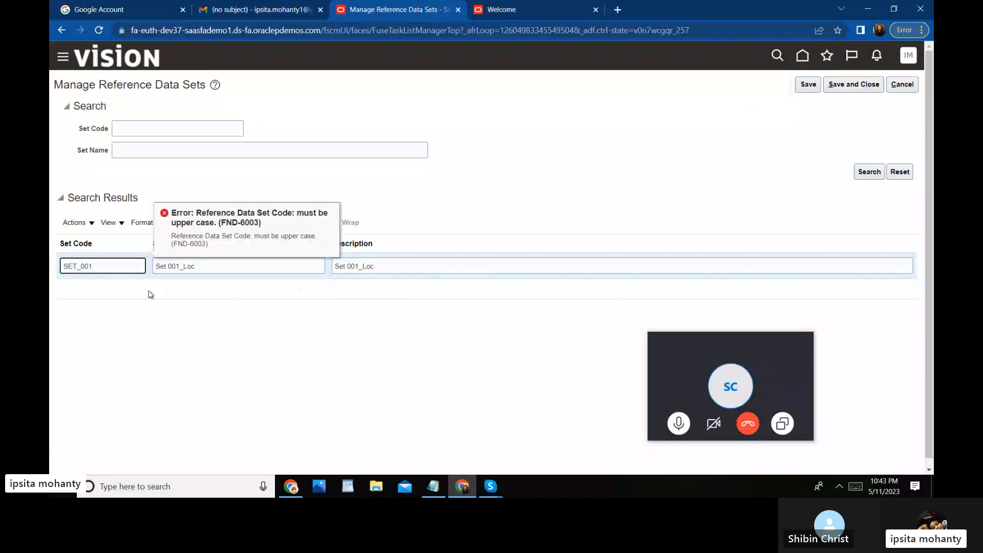
left_click(165, 266)
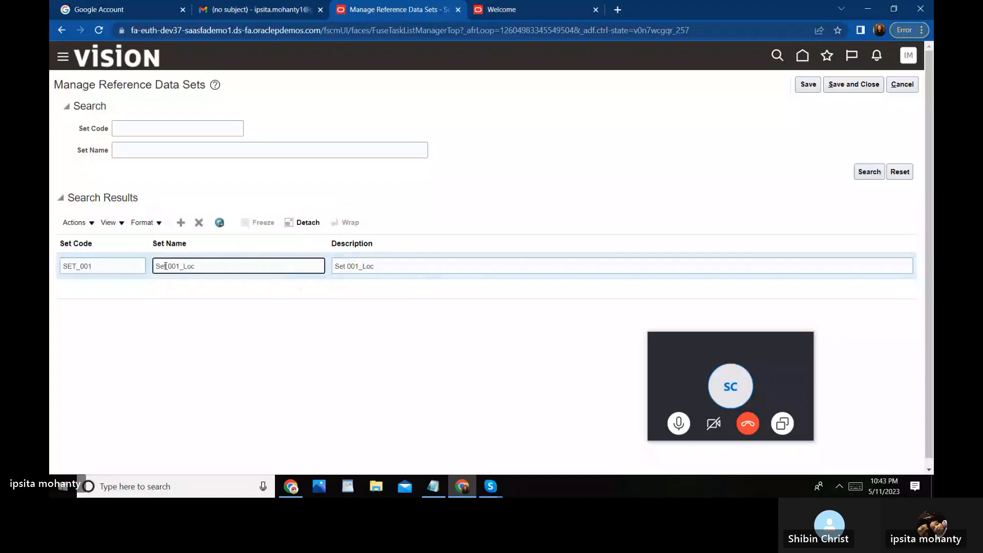
key("BackSpace")
type("ET")
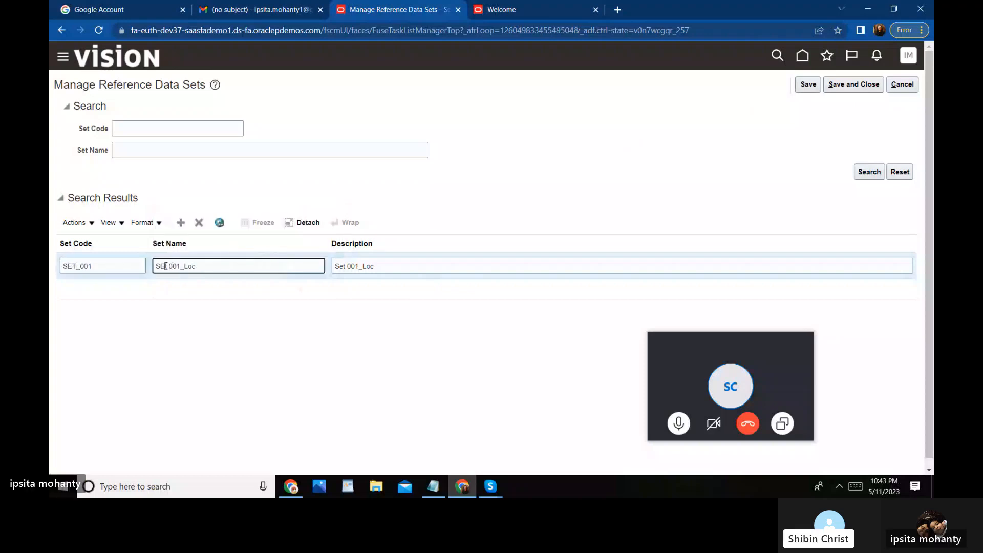
key("BackSpace")
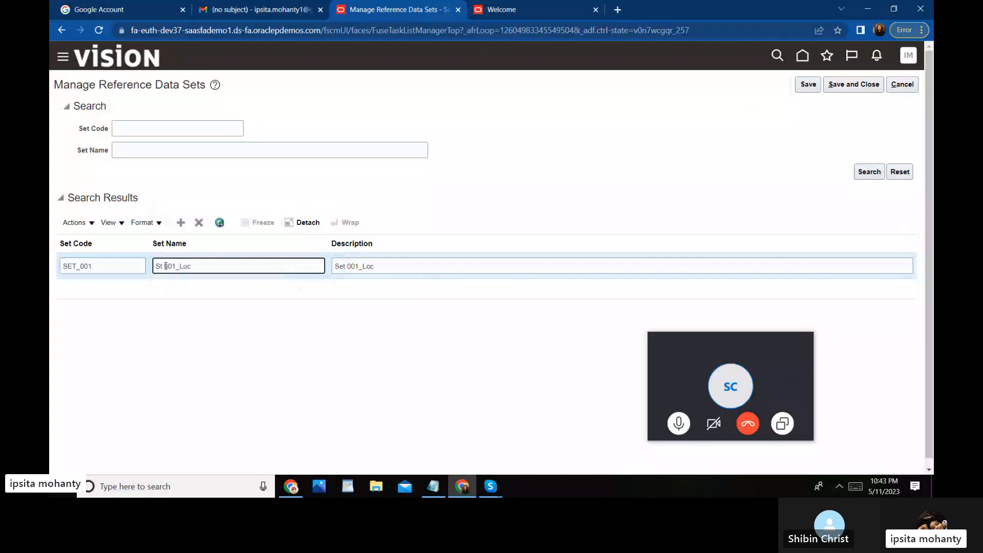
type("E")
key("BackSpace")
type("e")
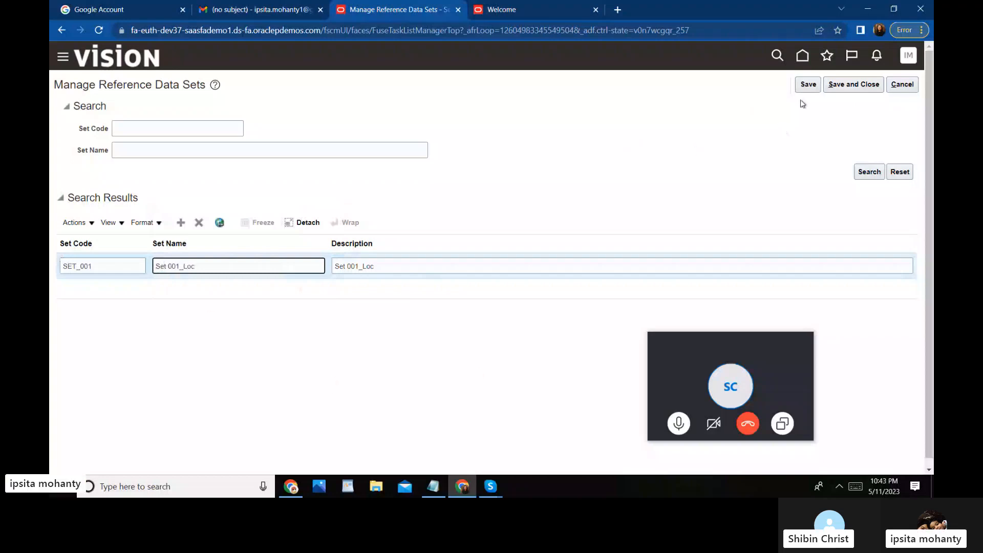
left_click(808, 86)
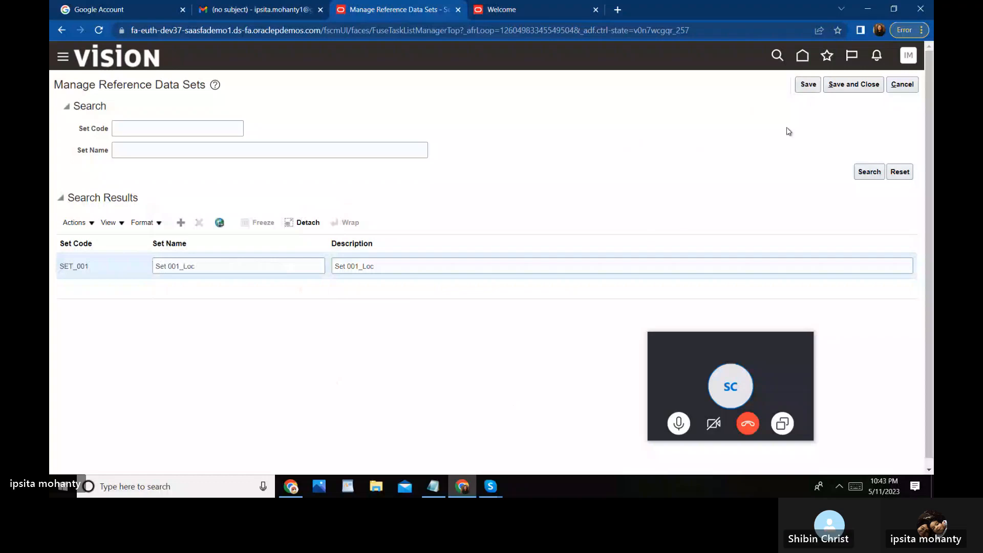
left_click(856, 86)
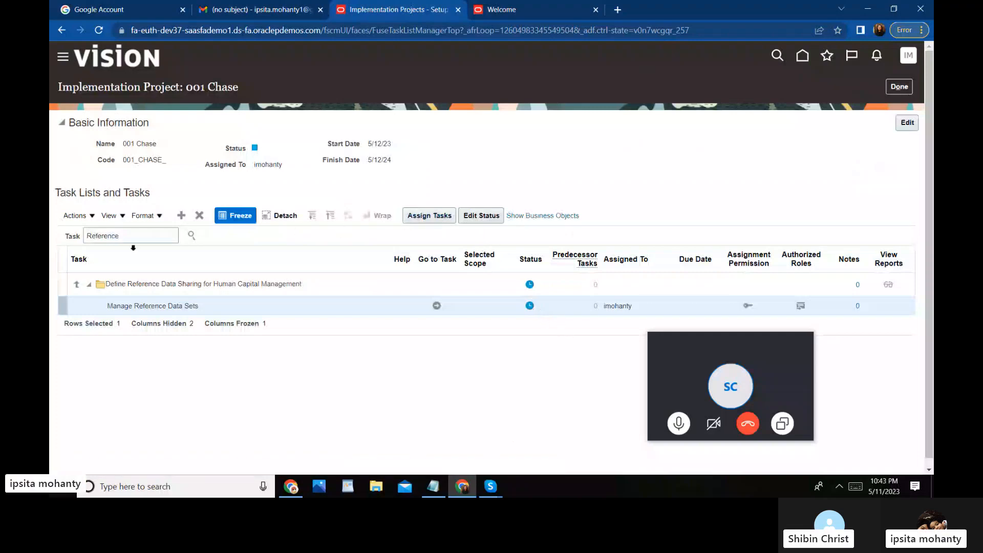
Step: Filter the 001 Chase task list on 'location' and select Manage Locations in the hierarchy
left_click(131, 236)
key("BackSpace")
key("BackSpace")
key("BackSpace")
key("BackSpace")
key("BackSpace")
key("BackSpace")
key("BackSpace")
key("BackSpace")
key("BackSpace")
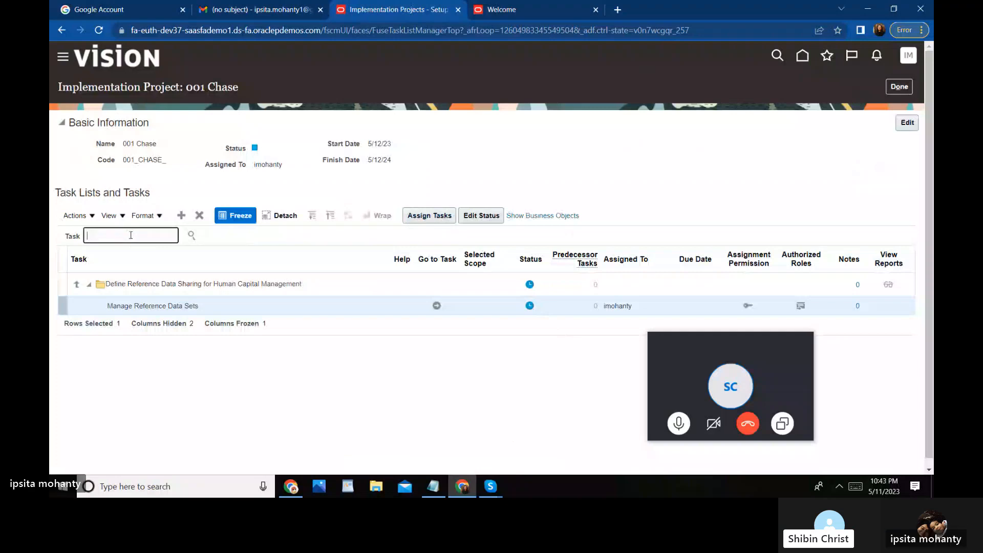
type("location")
key("Return")
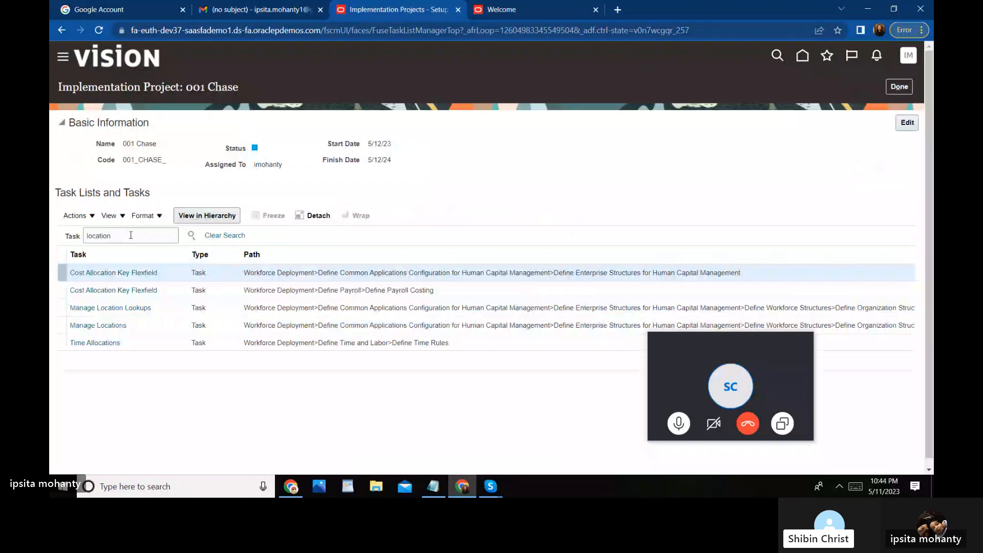
left_click(121, 326)
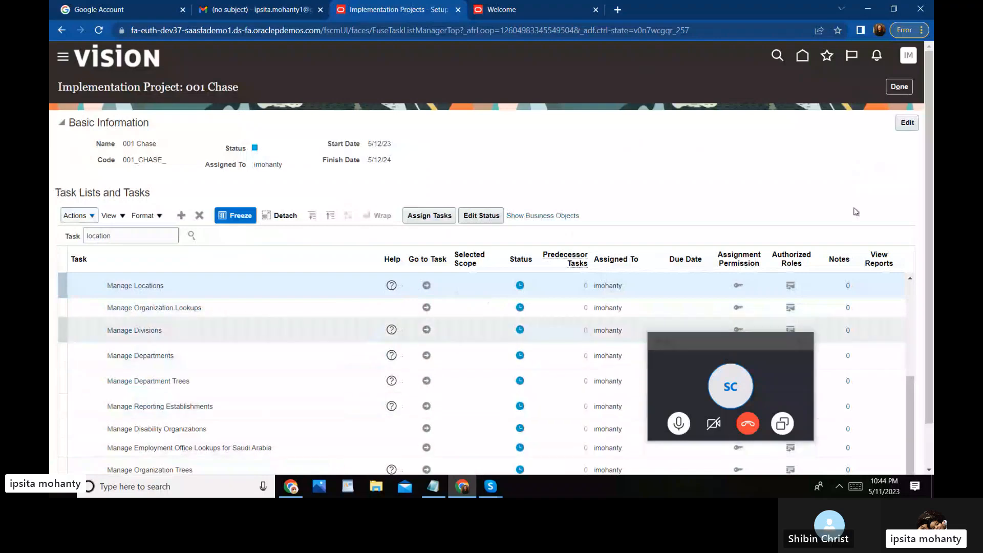
scroll(928, 299, "down", 1)
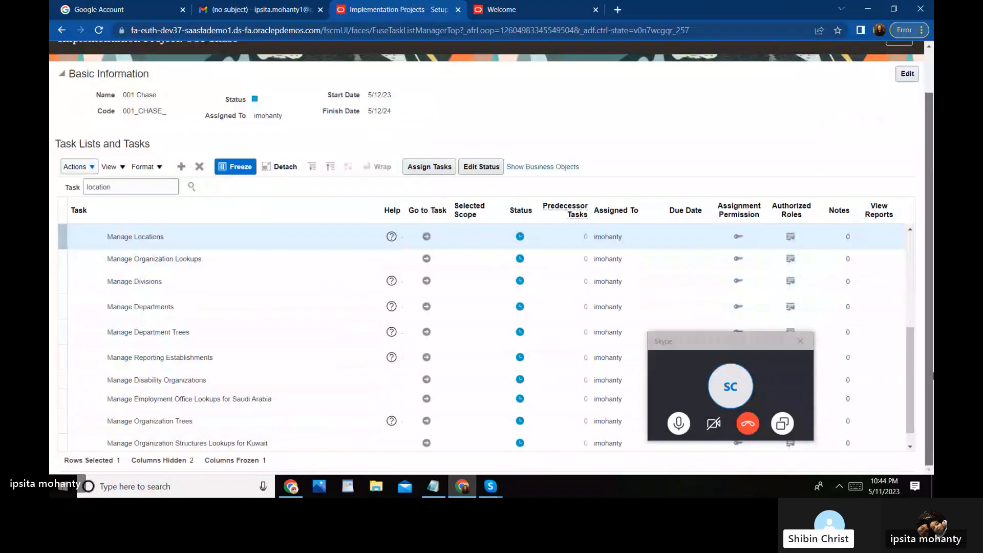
Step: Start a new location from Manage Locations with Reorganization as the action reason
left_click(427, 237)
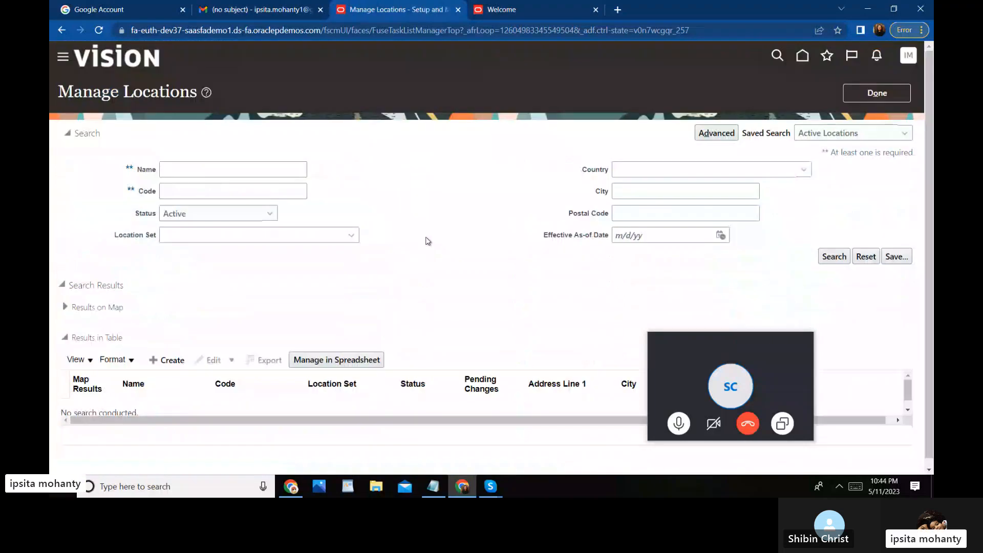
left_click_drag(929, 199, 927, 247)
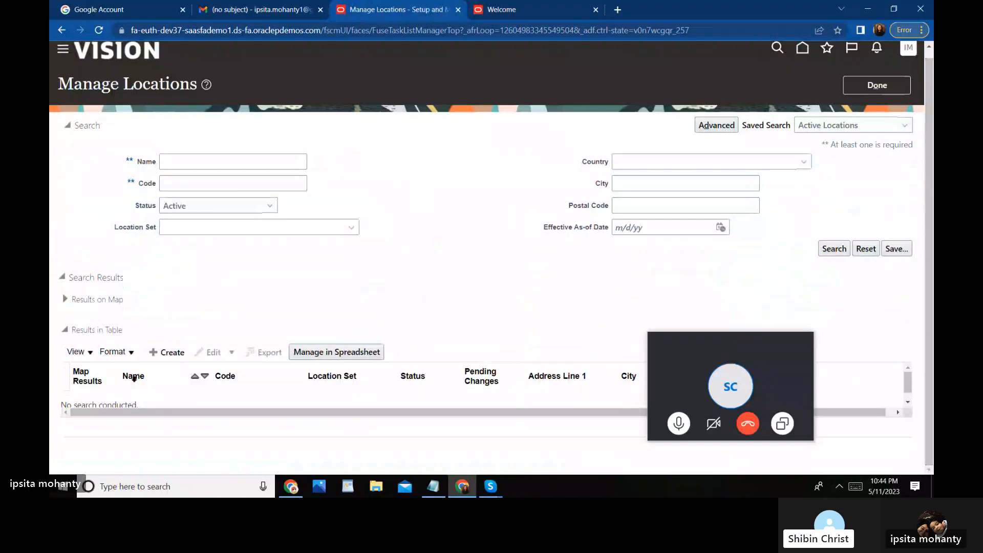
left_click(169, 357)
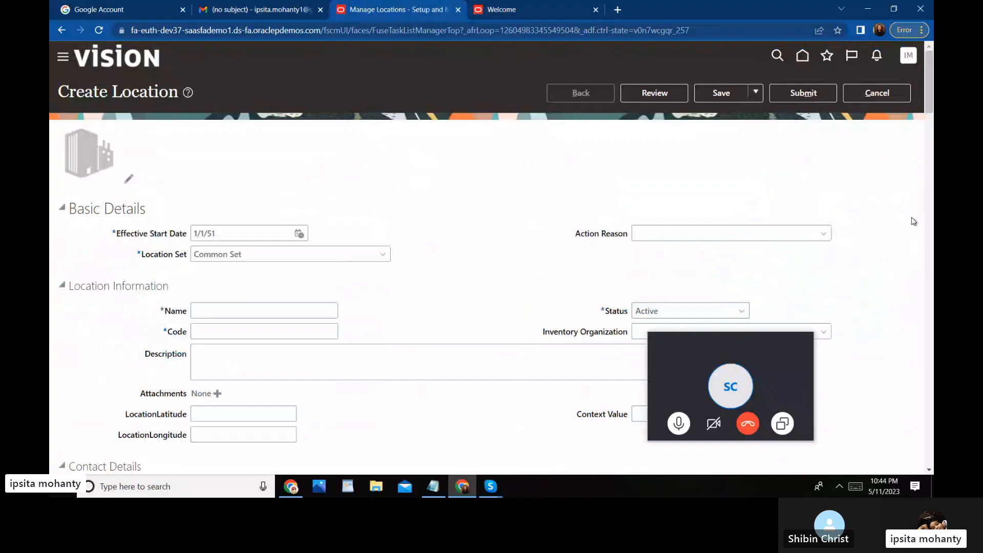
left_click(930, 134)
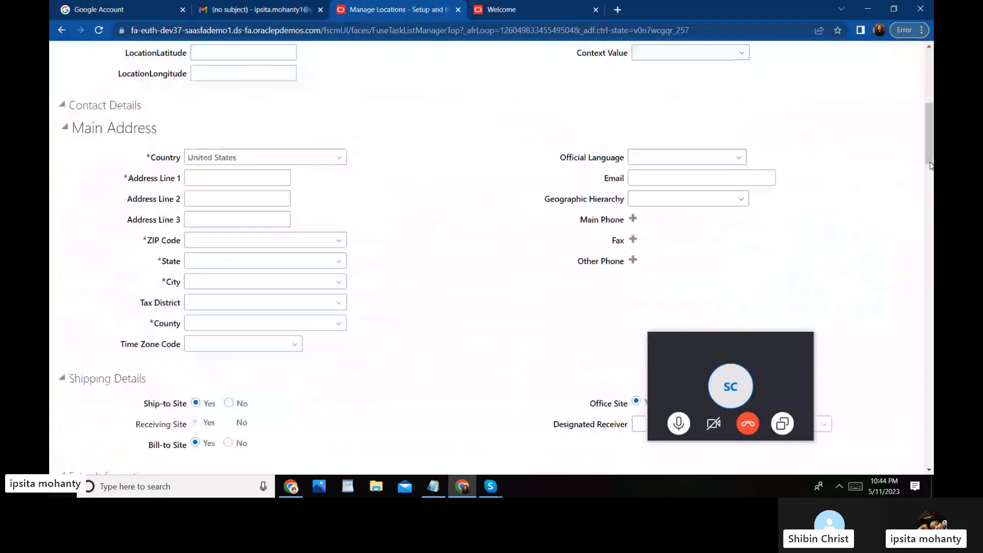
left_click_drag(929, 131, 931, 91)
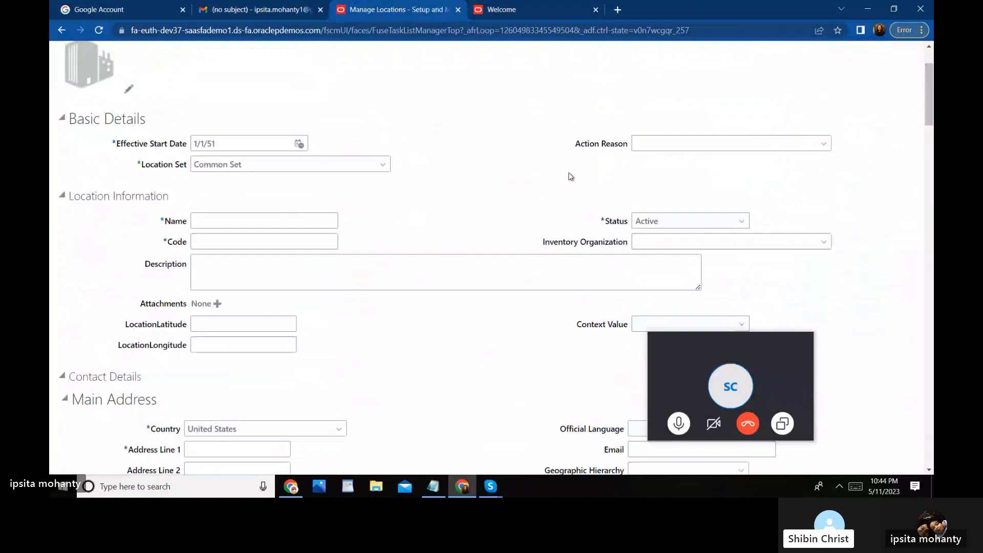
left_click(823, 144)
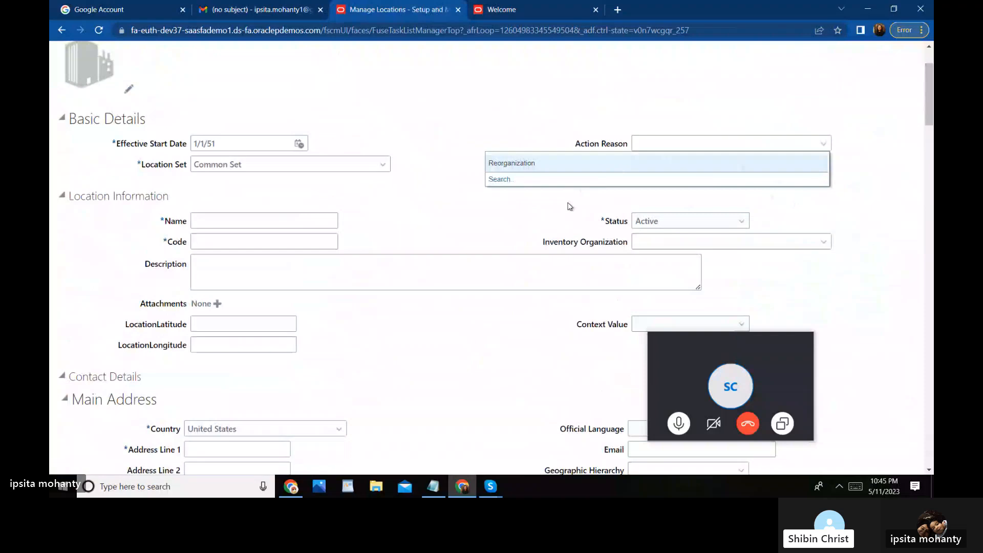
left_click(521, 163)
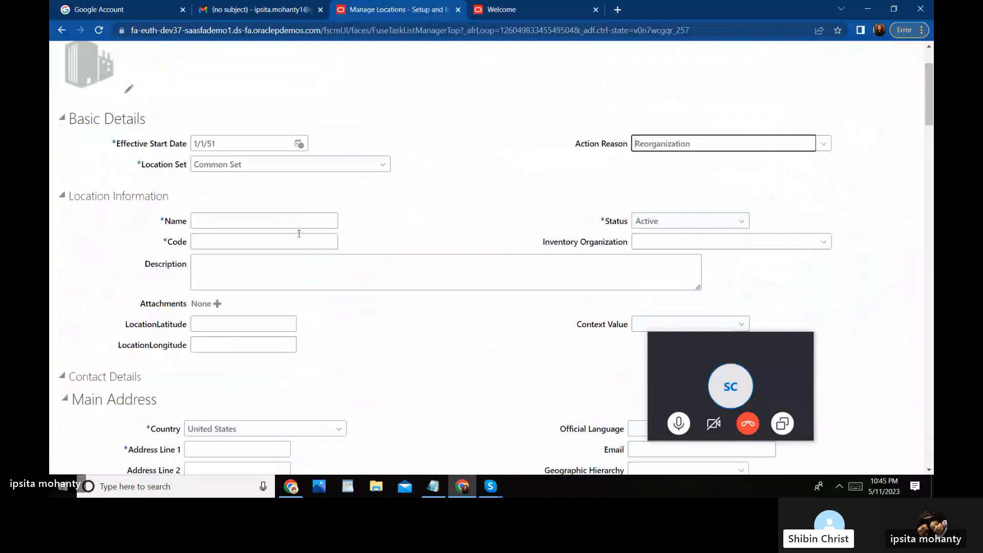
Step: Enter the location name, correcting it to 'Chase HQ'
left_click(255, 216)
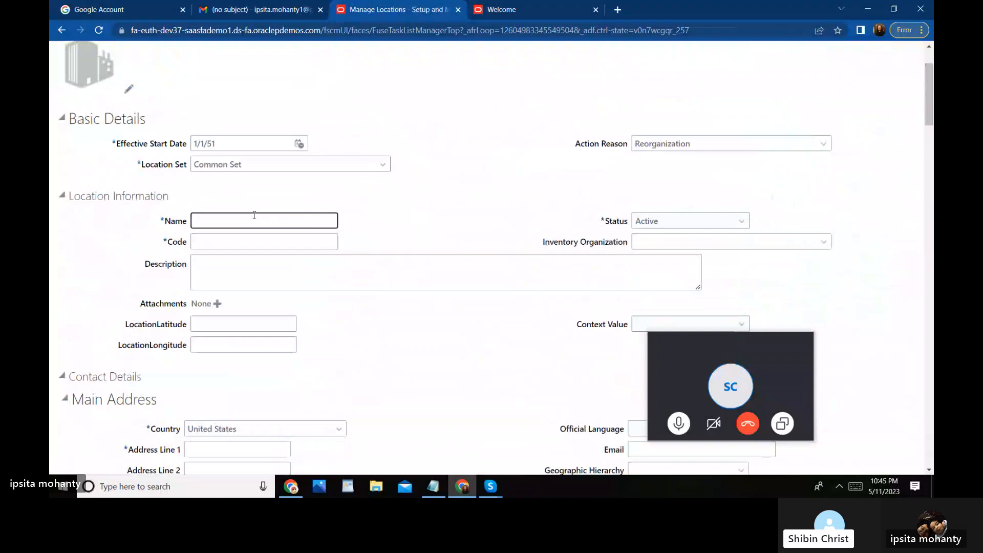
type("Loc")
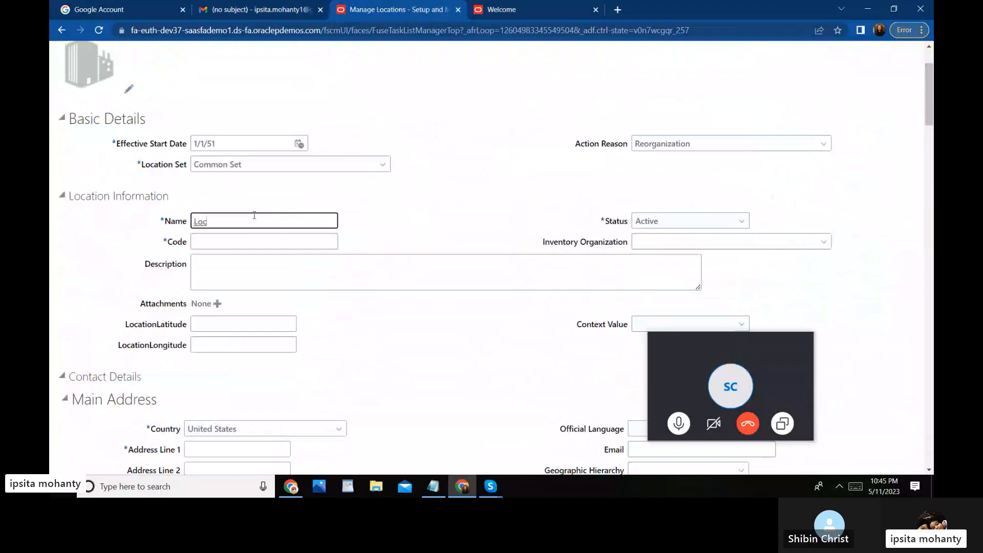
key("BackSpace")
key("BackSpace")
key("BackSpace")
type("Chase loc")
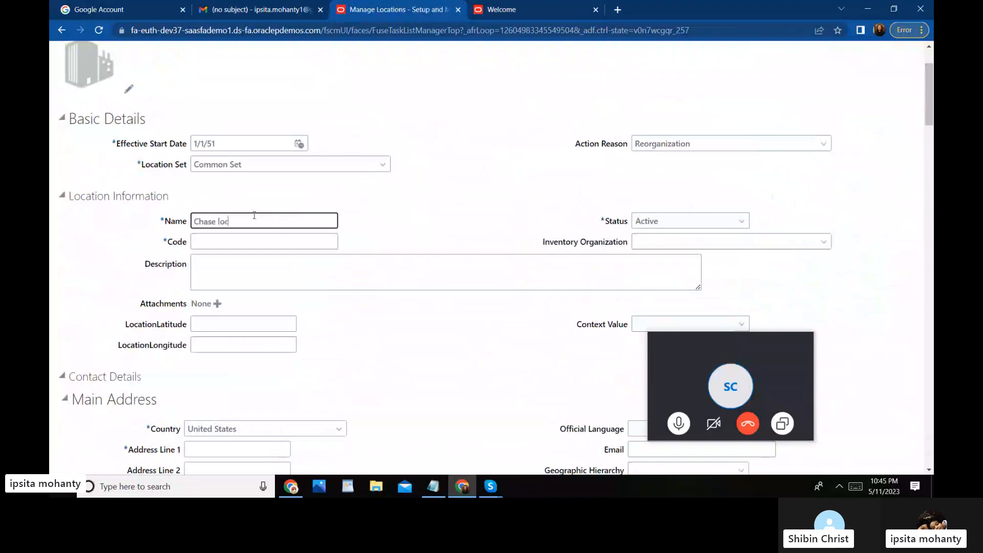
type("ation")
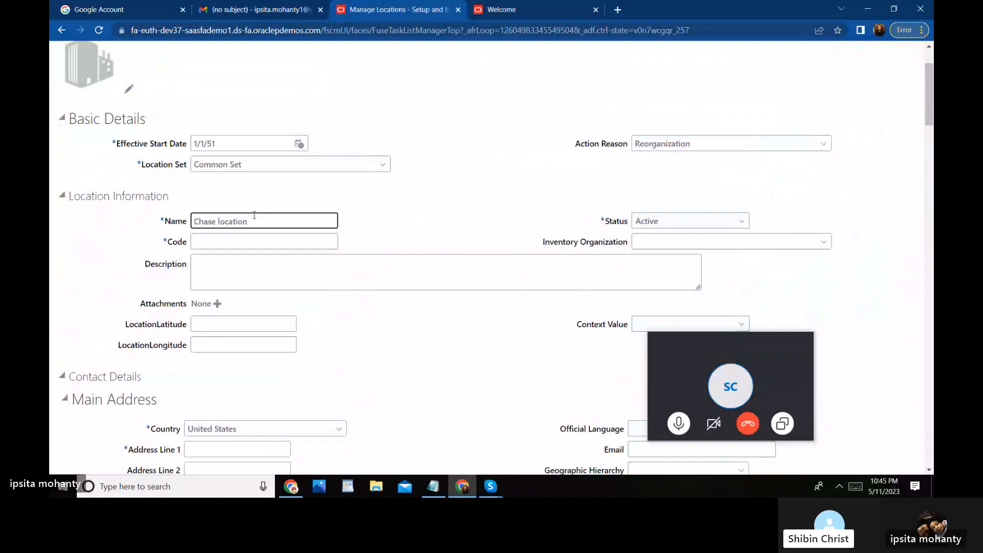
left_click(222, 240)
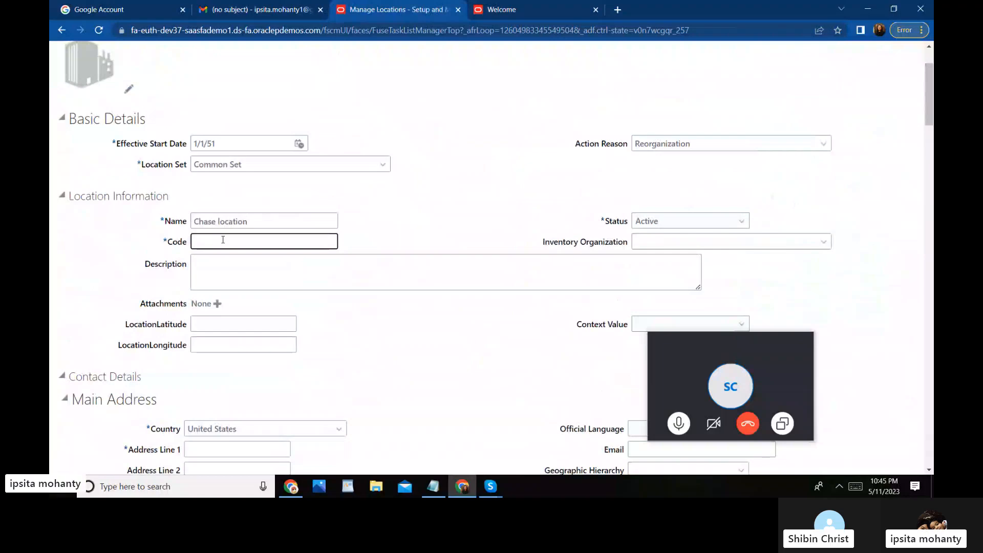
left_click(253, 218)
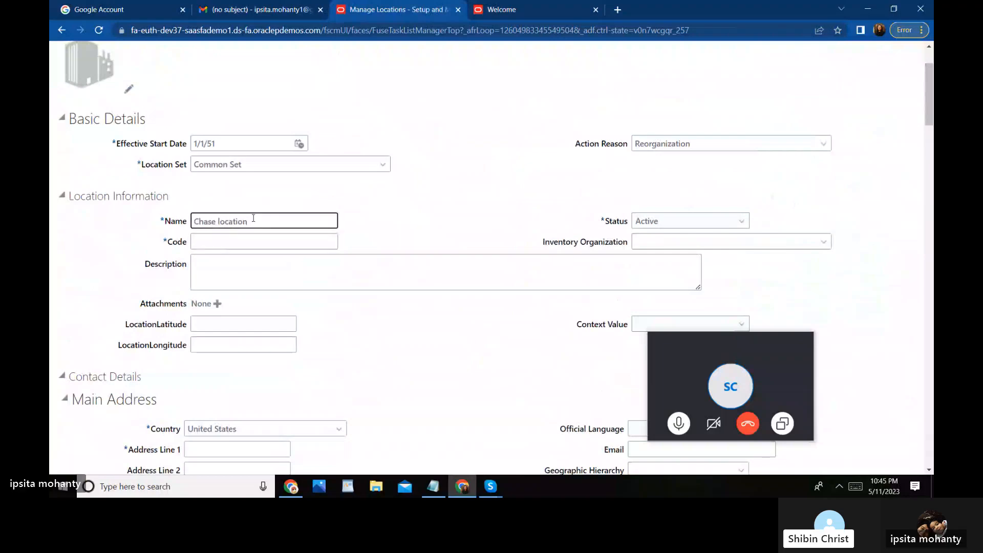
key("BackSpace")
key("BackSpace")
key("BackSpace")
key("BackSpace")
key("BackSpace")
key("BackSpace")
key("BackSpace")
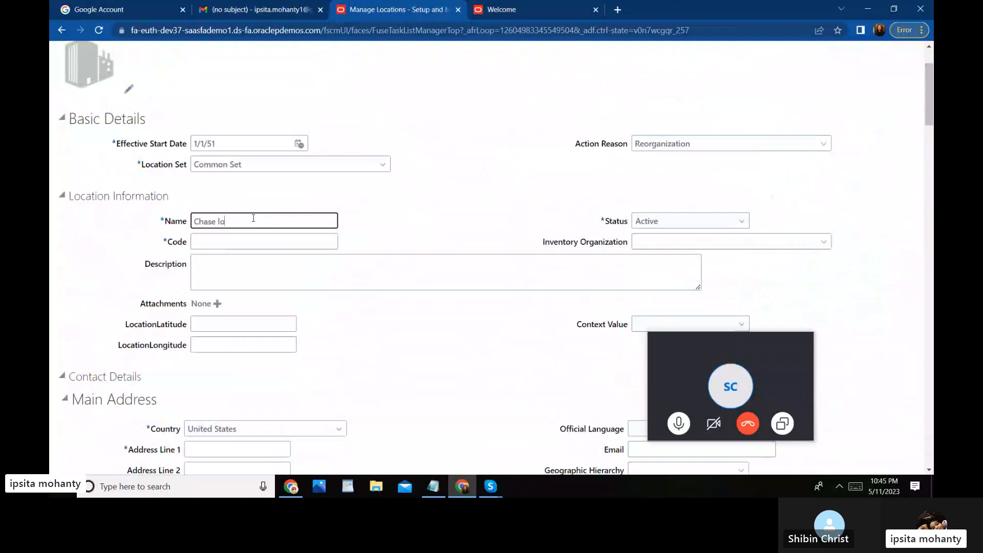
type("Haed")
key("BackSpace")
key("BackSpace")
key("BackSpace")
type("eadq")
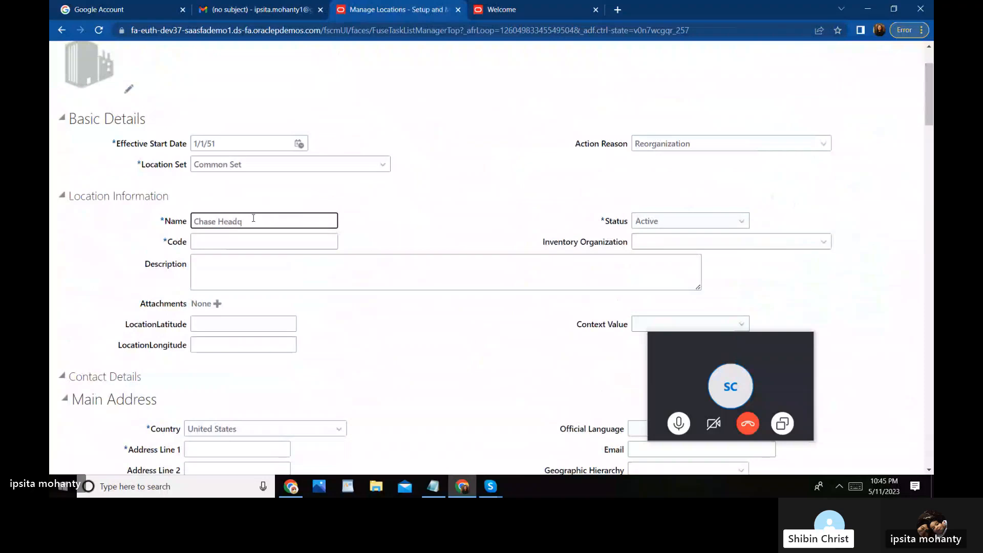
key("BackSpace")
key("BackSpace")
key("BackSpace")
key("BackSpace")
type("Q")
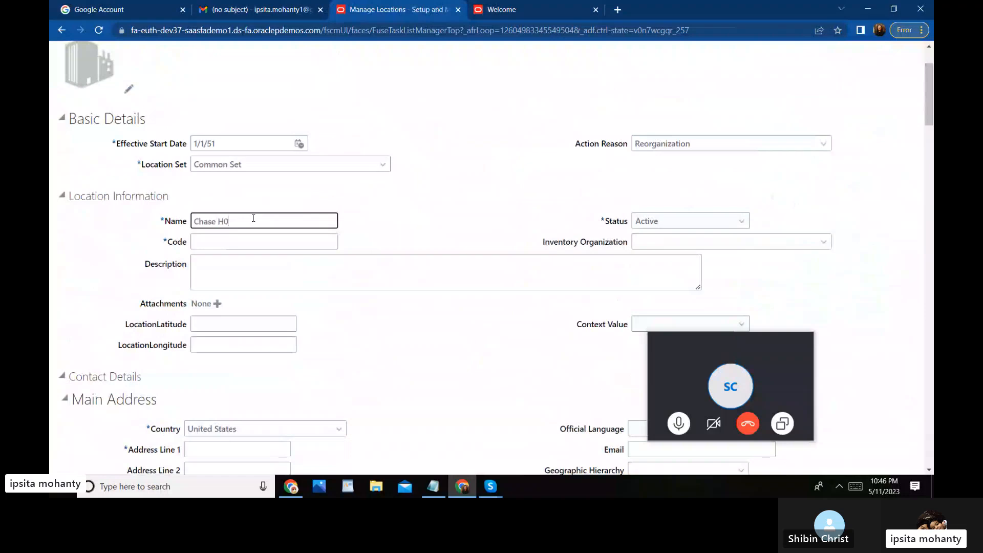
Step: Give the location the code CHASE_HO
left_click(227, 240)
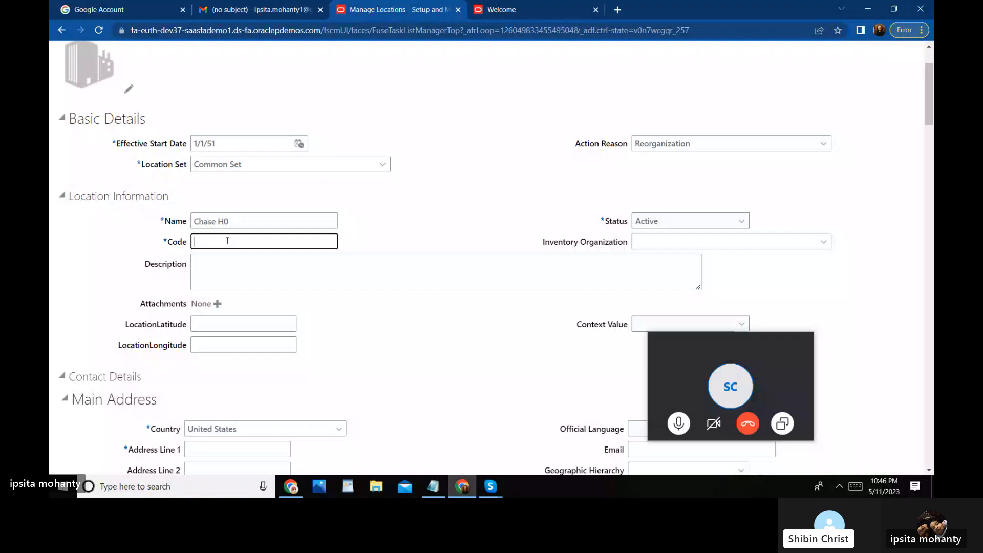
type("Chase")
key("BackSpace")
key("BackSpace")
key("BackSpace")
key("BackSpace")
type("HASE")
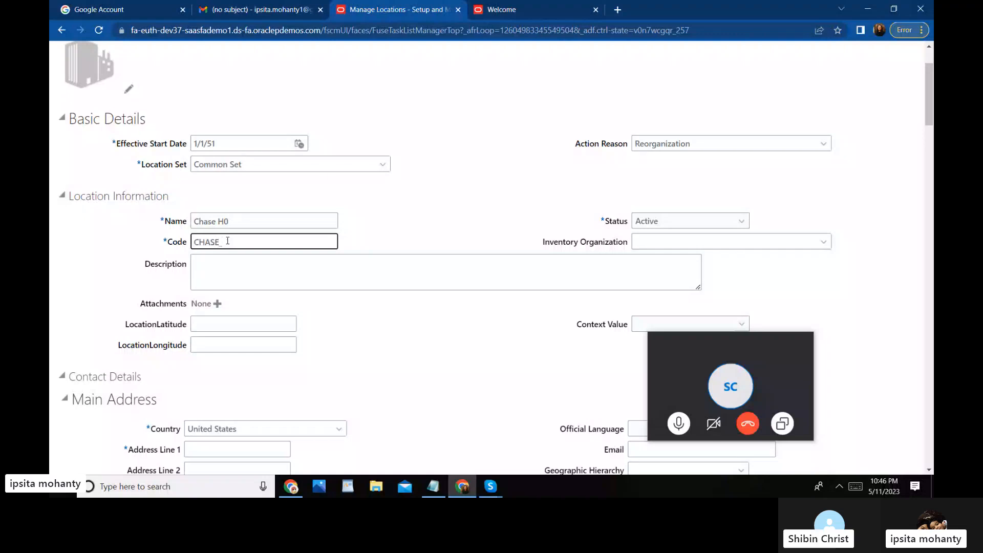
type("_HO")
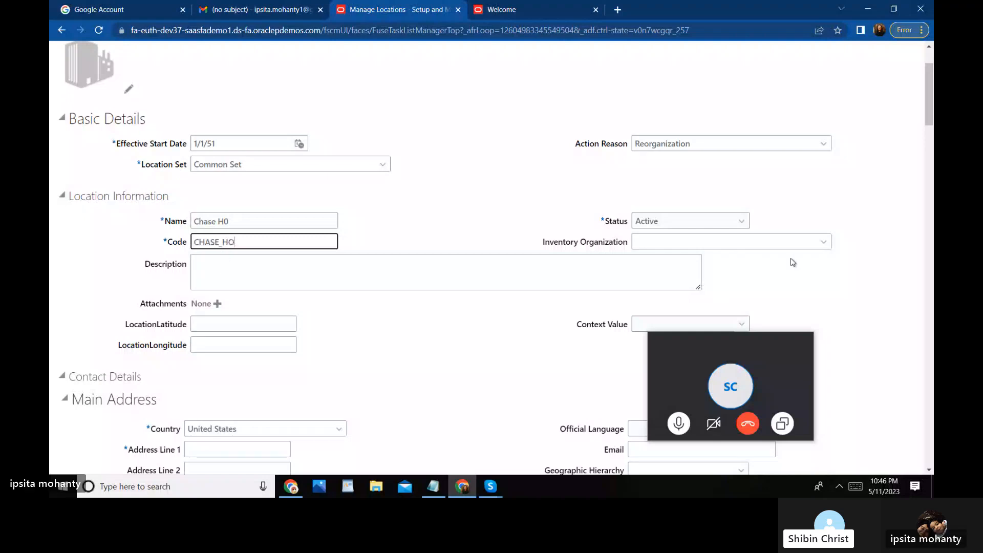
left_click(824, 243)
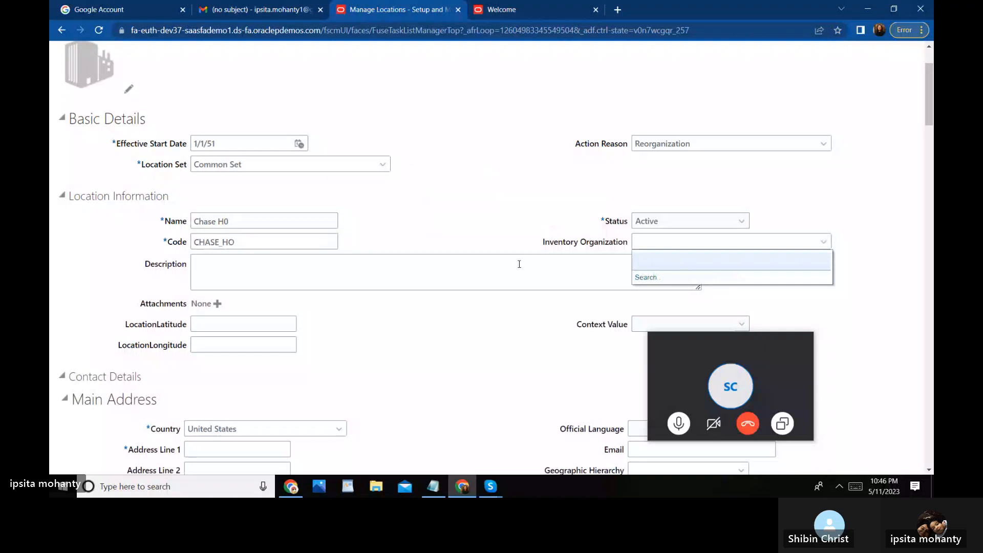
left_click(416, 271)
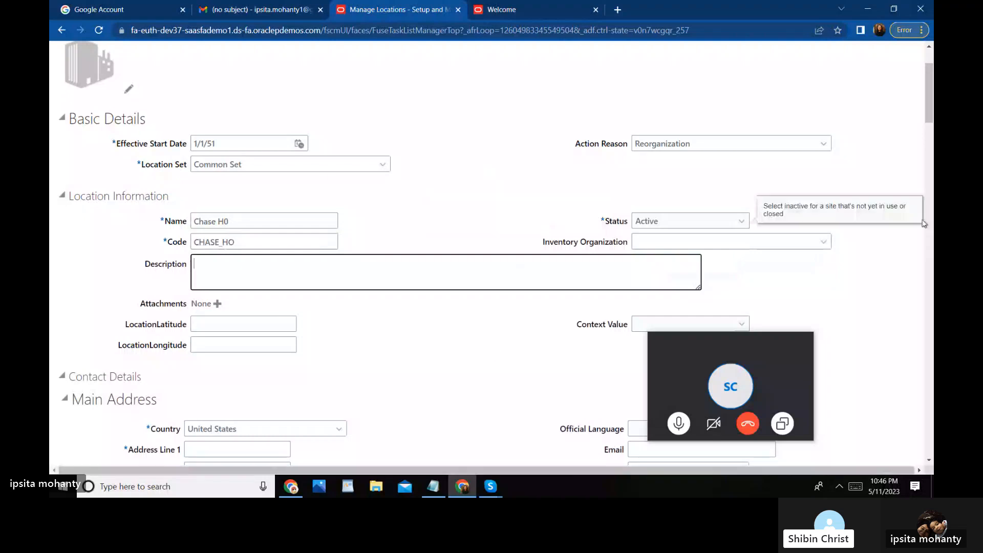
Step: Scroll to the main address and enter 'Line 1' as Address Line 1
left_click_drag(927, 109, 931, 133)
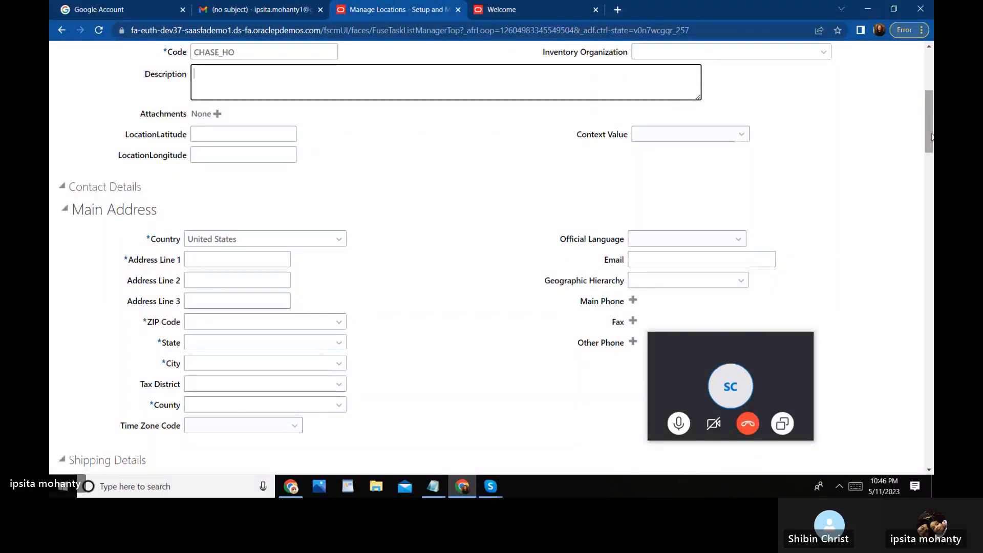
left_click(746, 135)
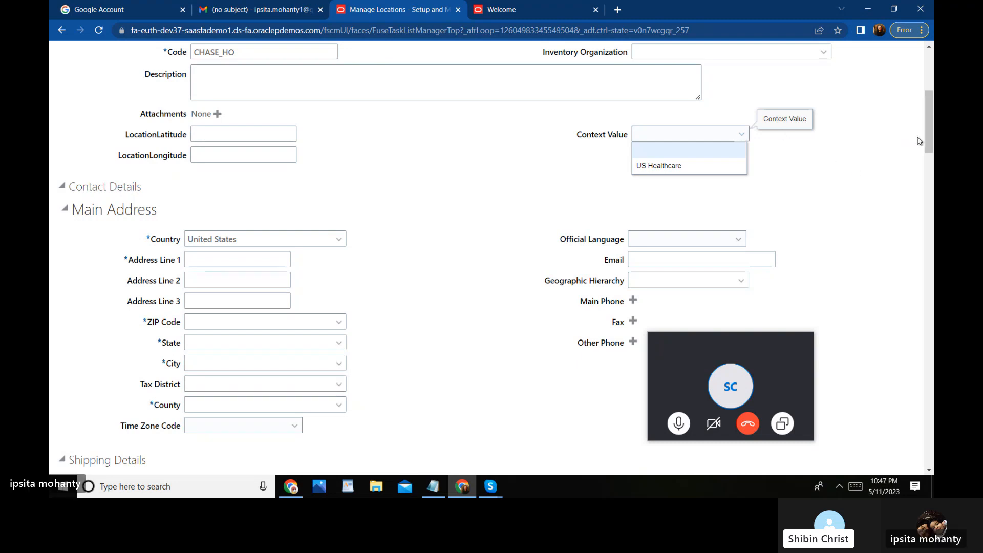
left_click_drag(926, 134, 926, 146)
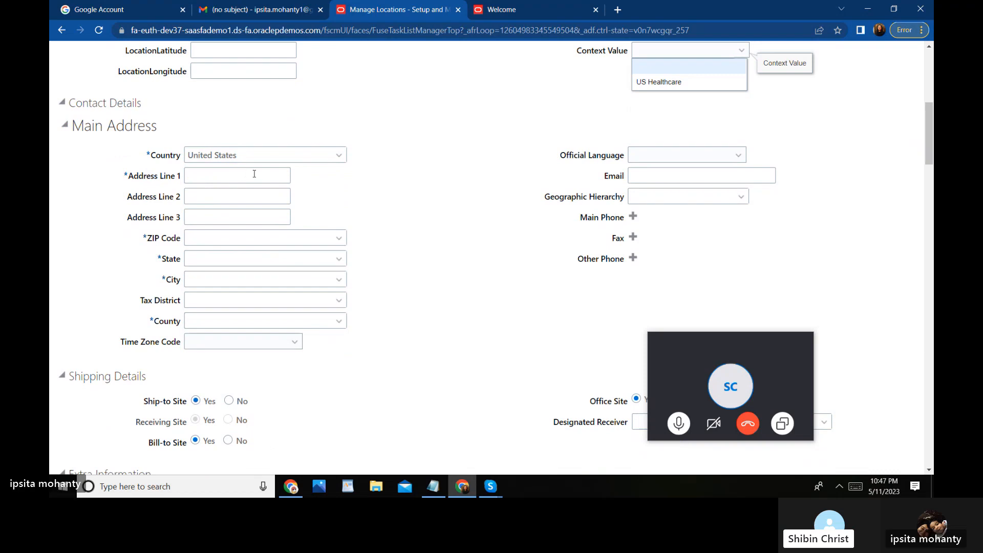
left_click(226, 174)
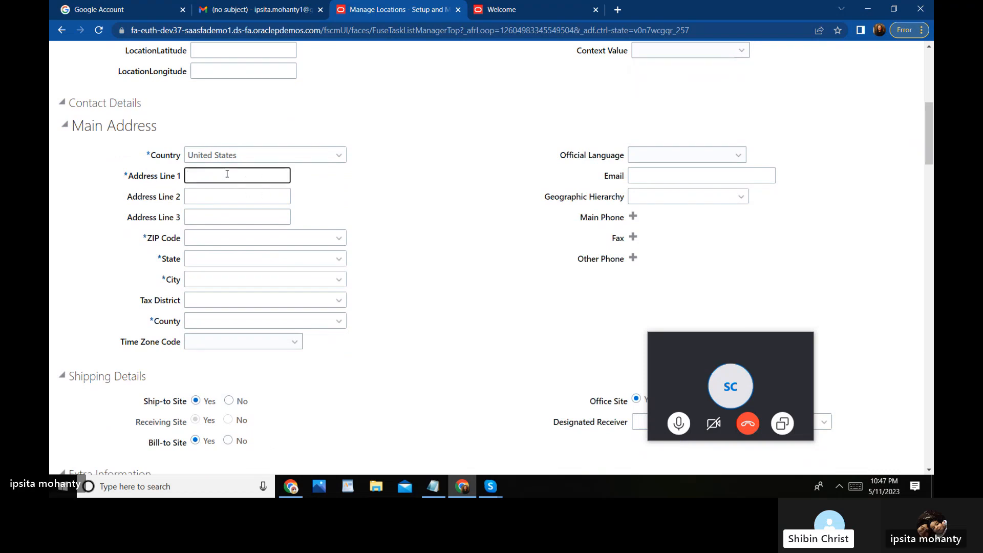
type("lINE")
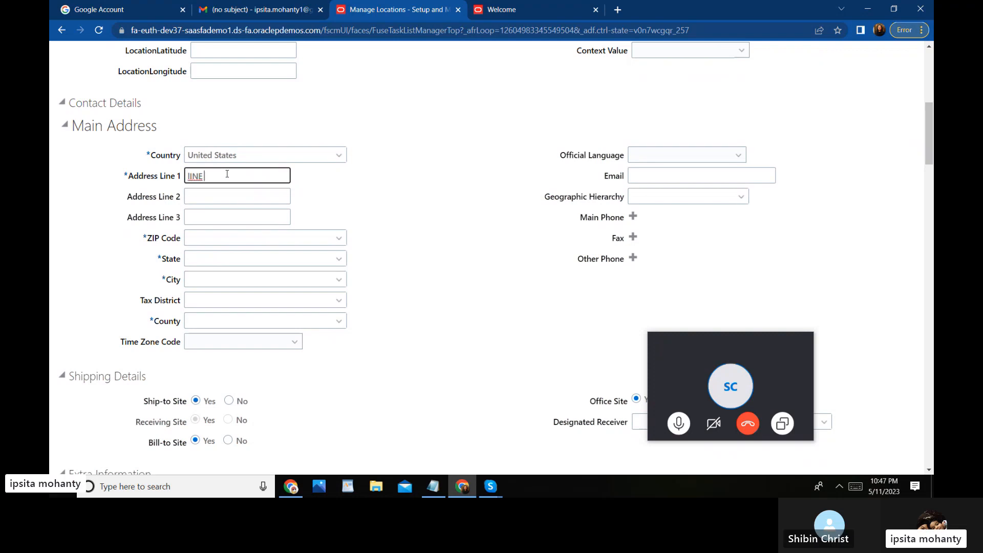
key("BackSpace")
key("BackSpace")
key("BackSpace")
key("BackSpace")
type("Line 1")
Step: Enter ZIP code 22, then clear it after it is rejected as invalid
left_click(213, 240)
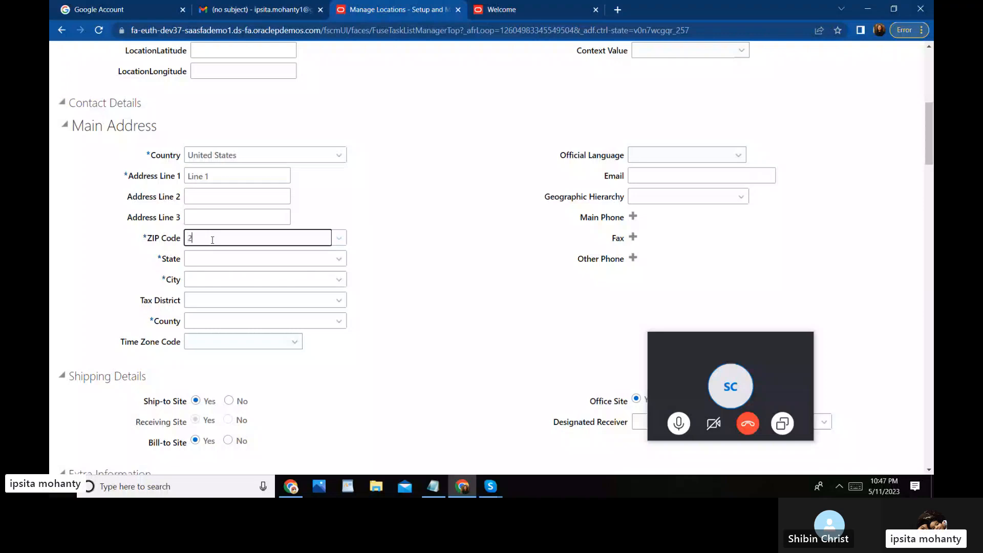
type("22")
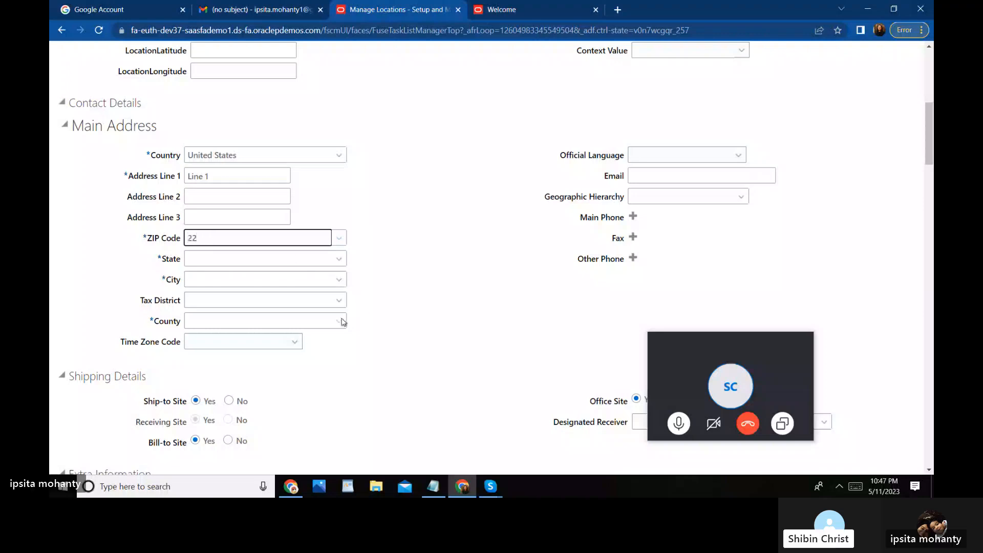
left_click(424, 317)
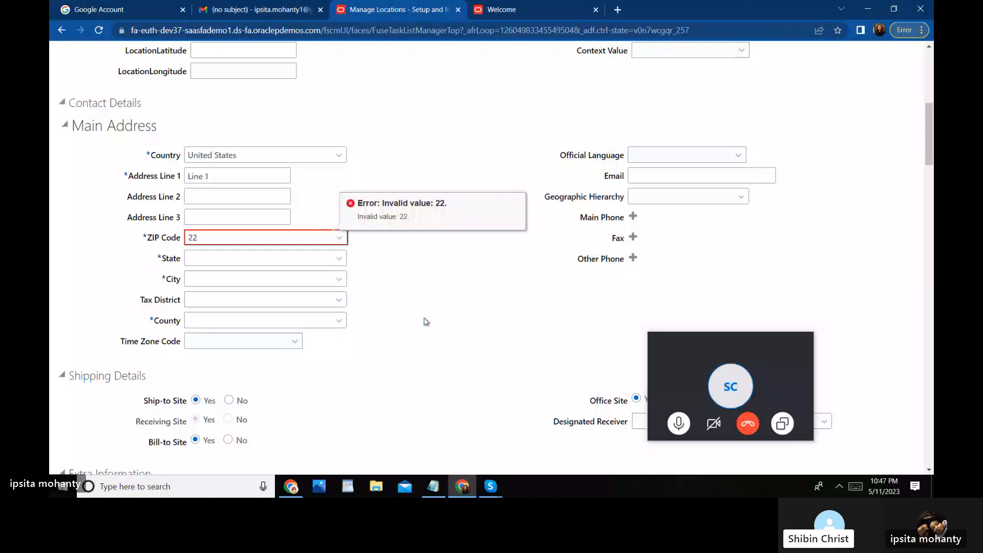
left_click(212, 238)
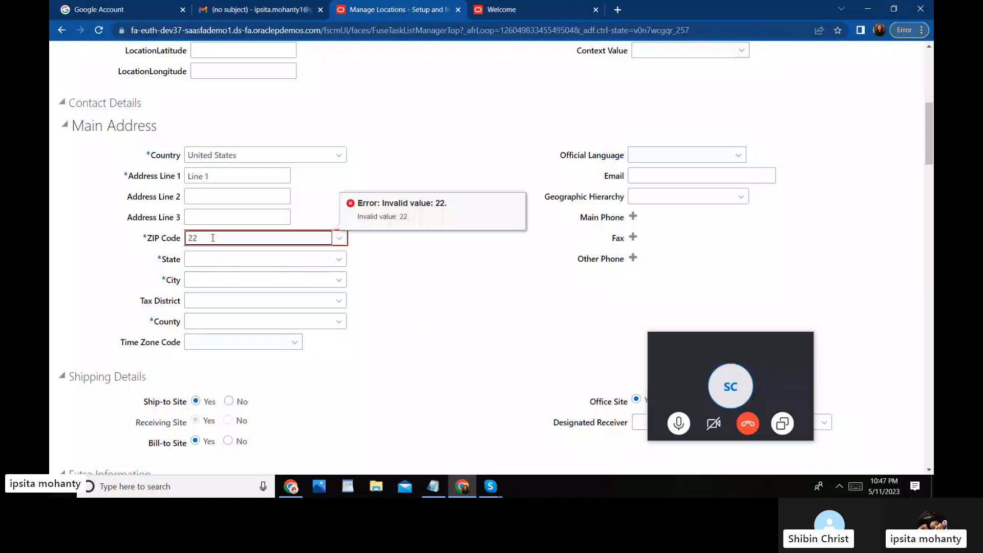
key("BackSpace")
key("BackSpace")
left_click(340, 238)
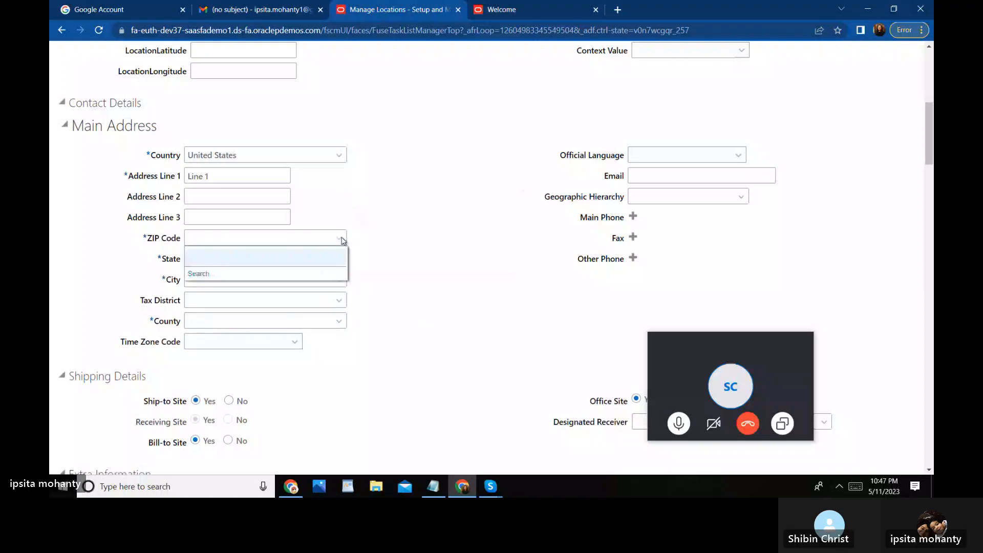
Step: Search geography 43021 and choose Galena, Delaware, OH as the ZIP code
left_click(241, 275)
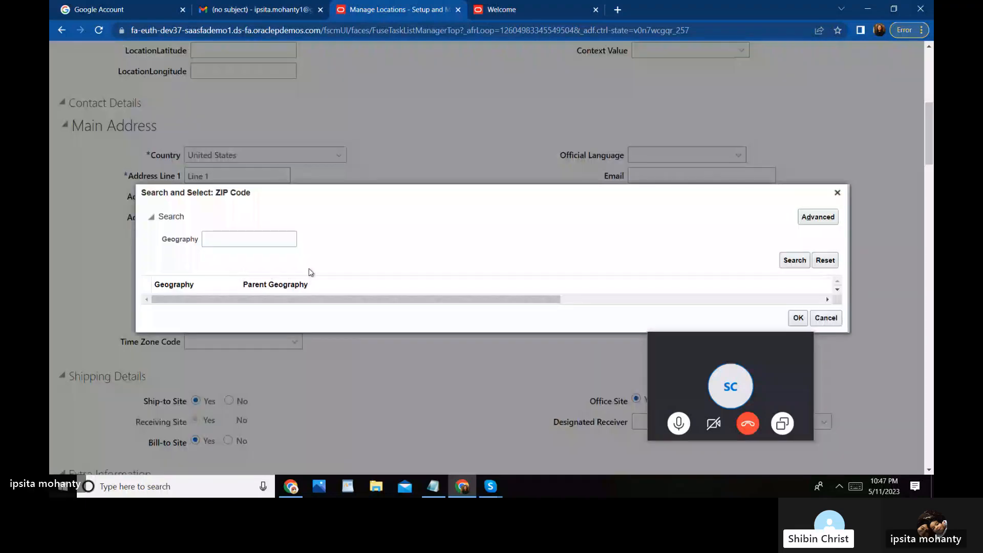
left_click(255, 236)
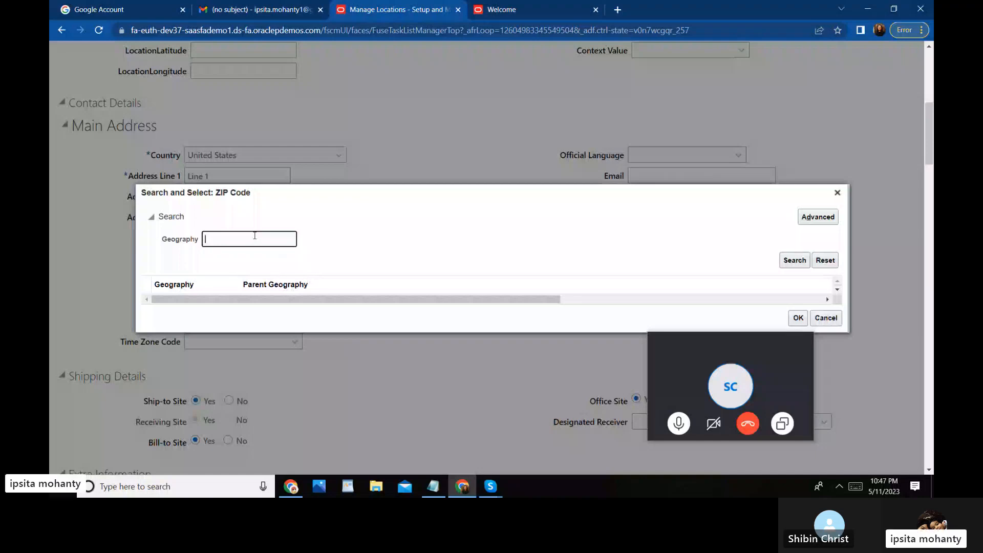
type("43021")
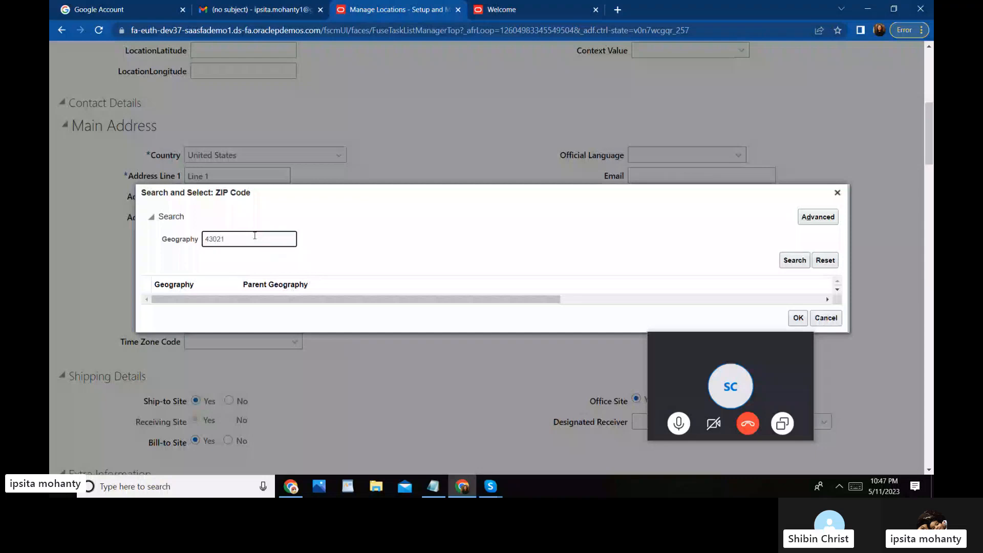
left_click(794, 261)
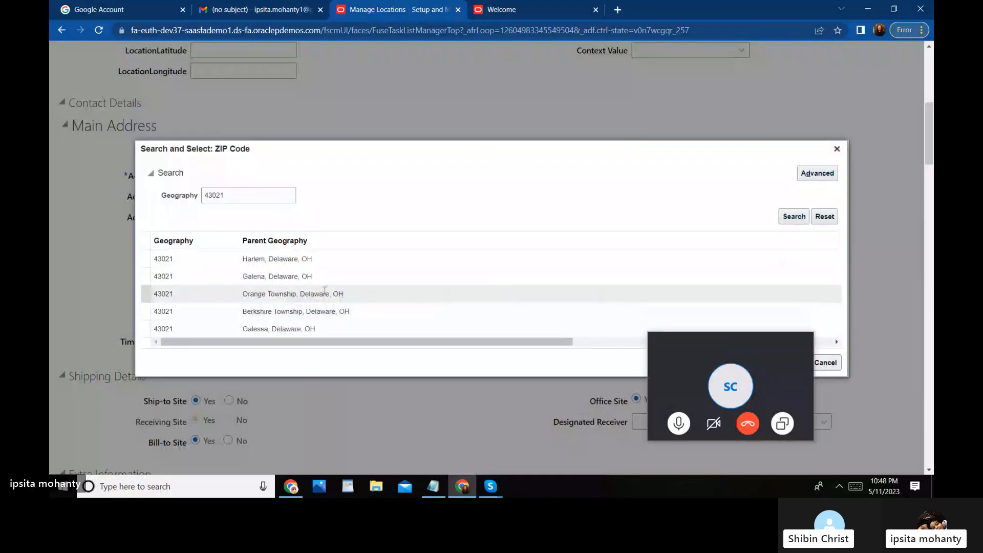
left_click(291, 281)
left_click(292, 281)
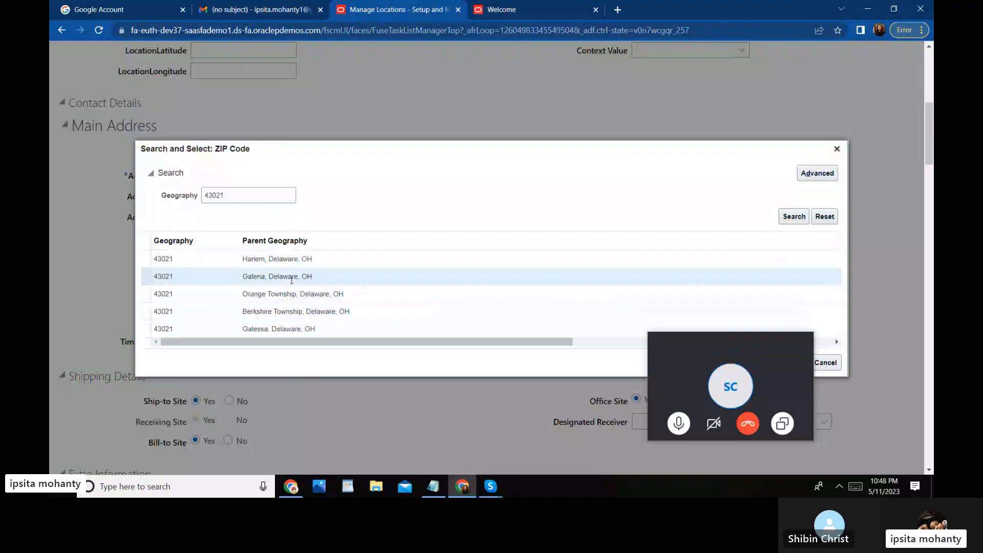
left_click_drag(727, 349, 624, 369)
left_click(798, 363)
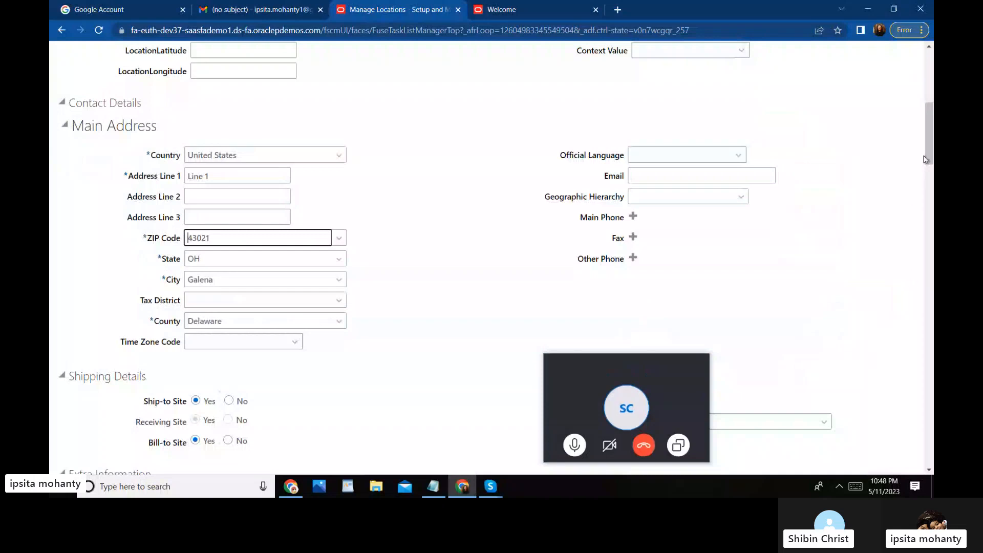
left_click_drag(927, 150, 911, 479)
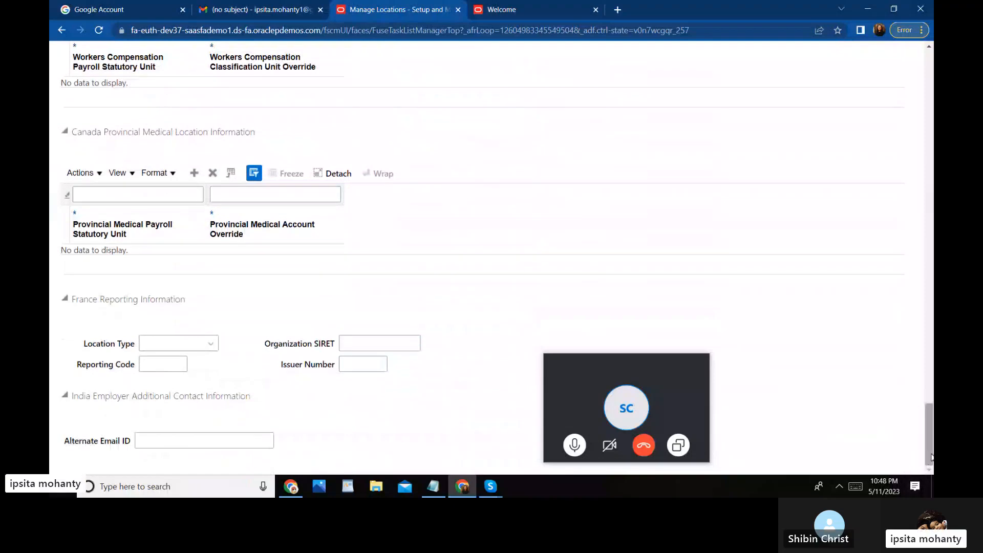
left_click_drag(931, 457, 931, 418)
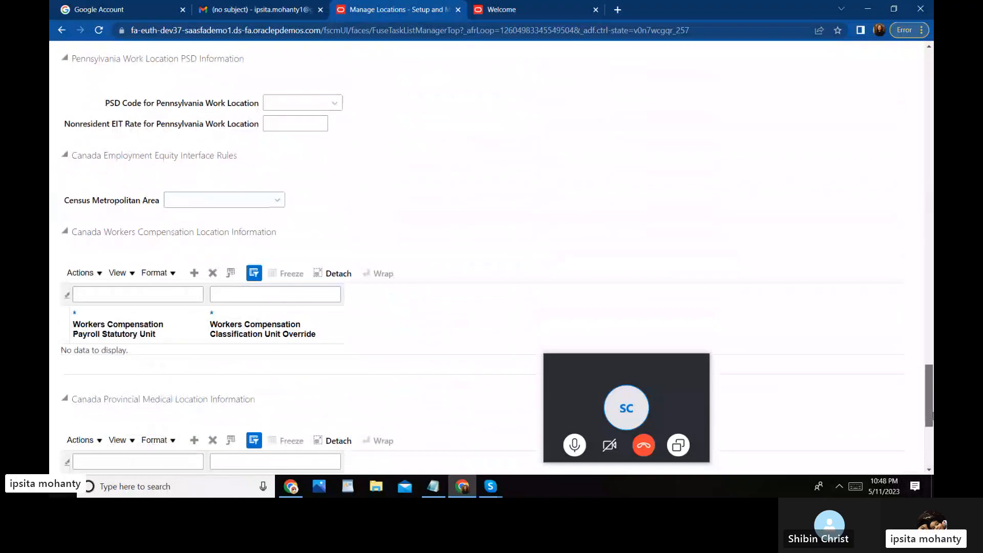
left_click_drag(932, 419, 932, 92)
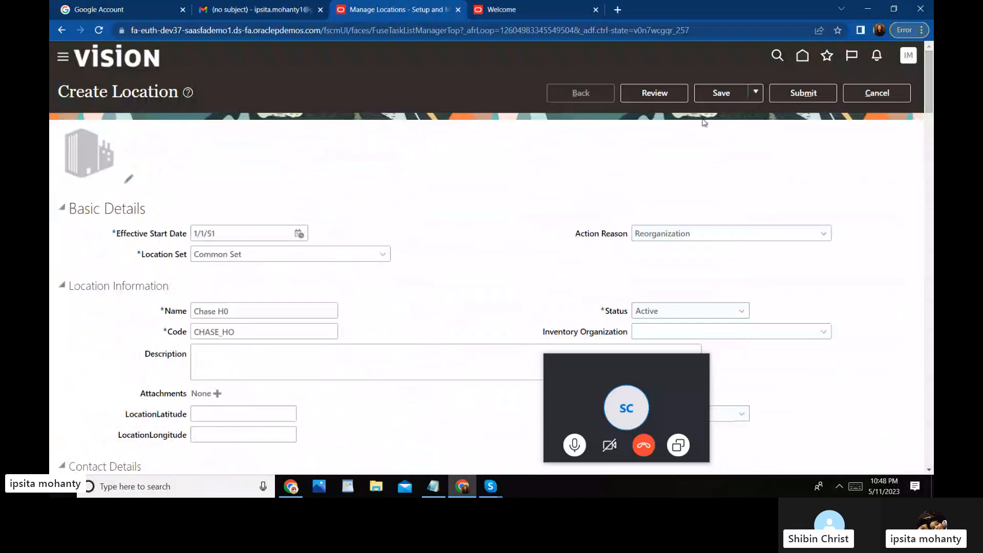
left_click(728, 94)
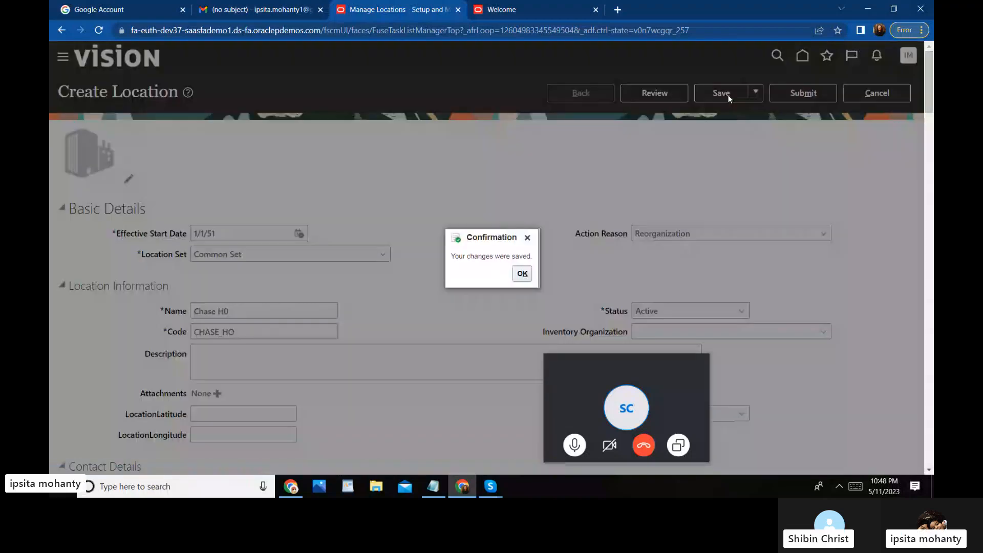
left_click(523, 275)
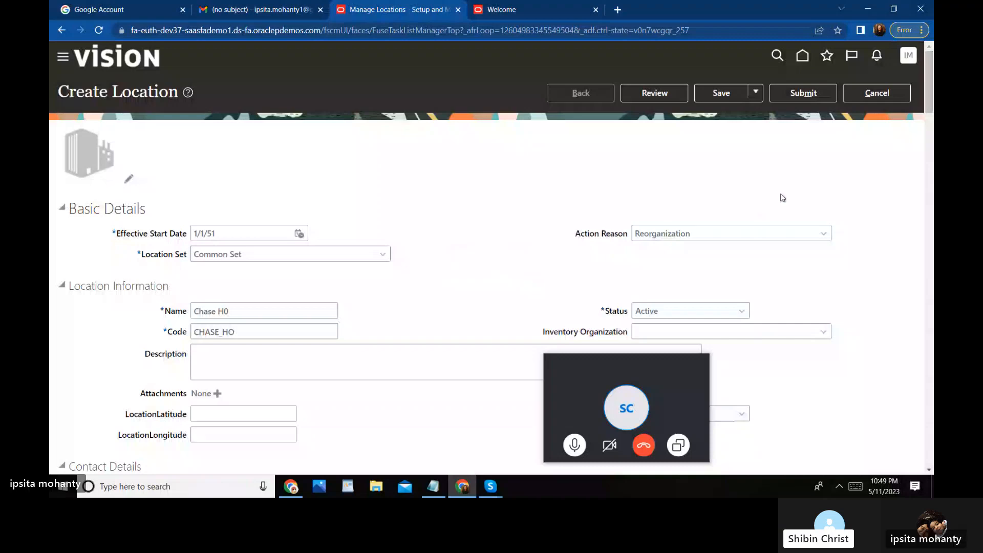
Step: Open the review page for the Chase H0 location and scroll through its details
left_click(640, 92)
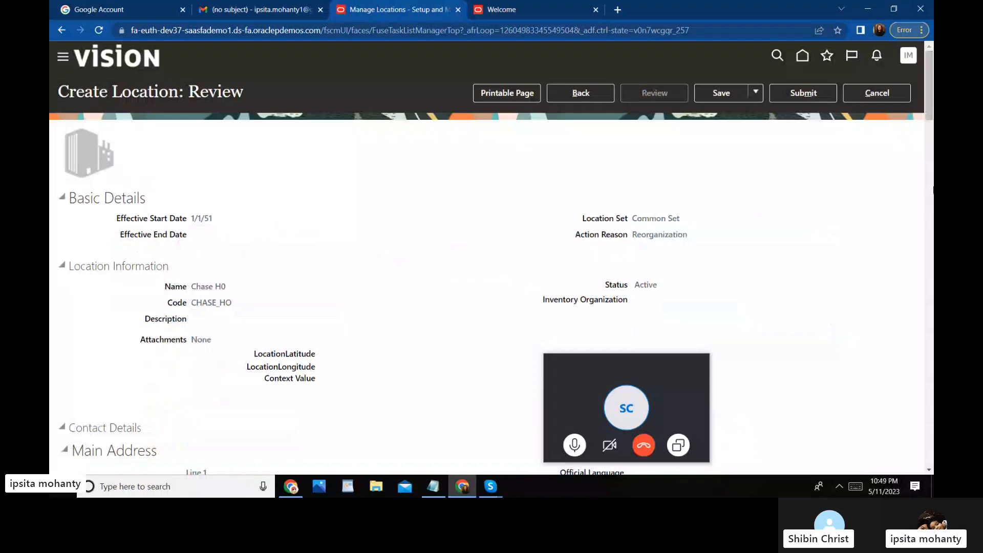
scroll(932, 133, "down", 2)
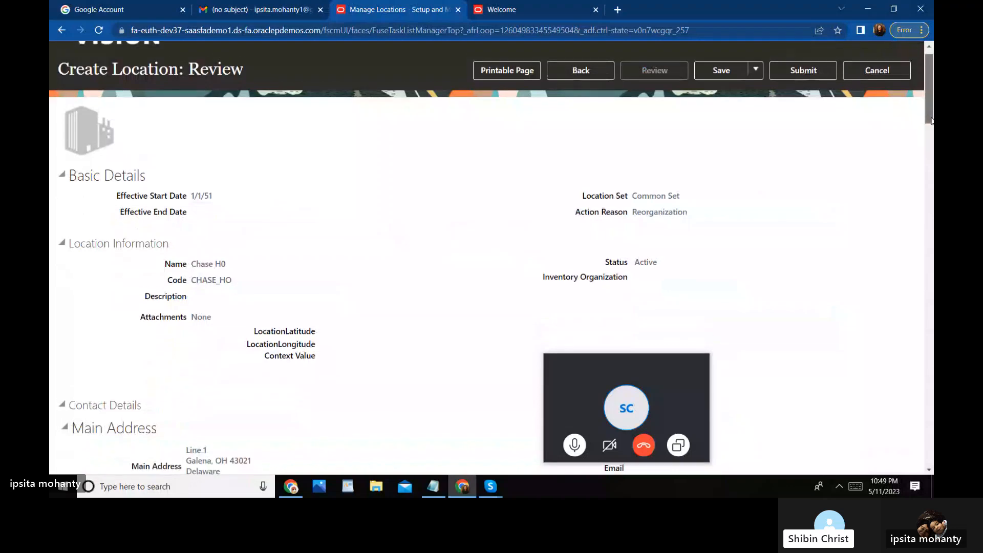
scroll(933, 133, "down", 1)
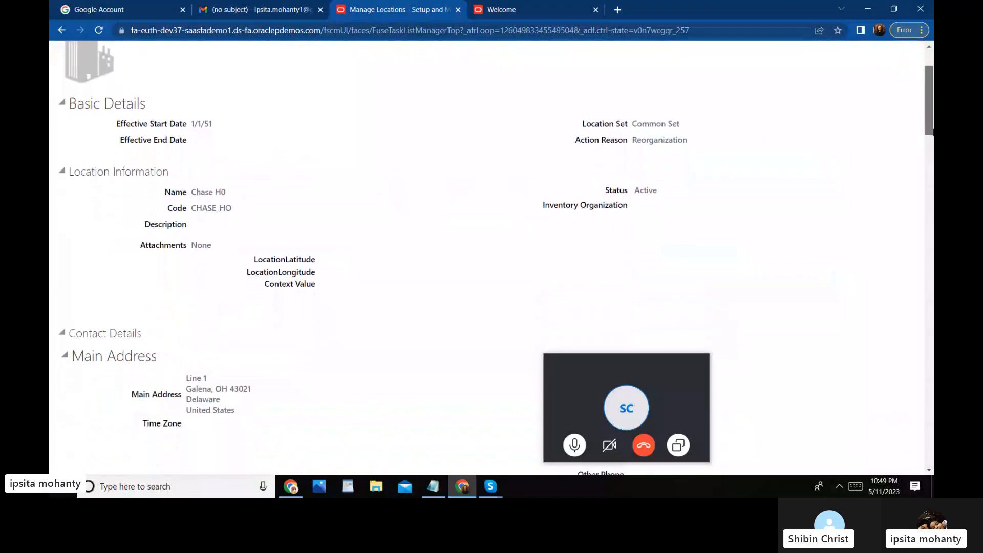
left_click_drag(933, 132, 929, 113)
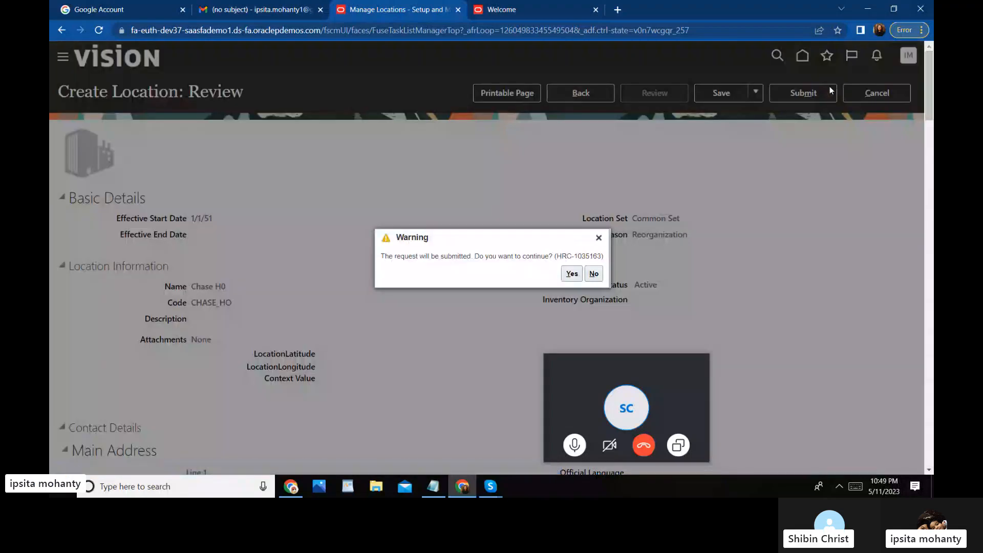
Step: Confirm the submission warning and acknowledge the confirmation to return to Manage Locations
left_click(573, 274)
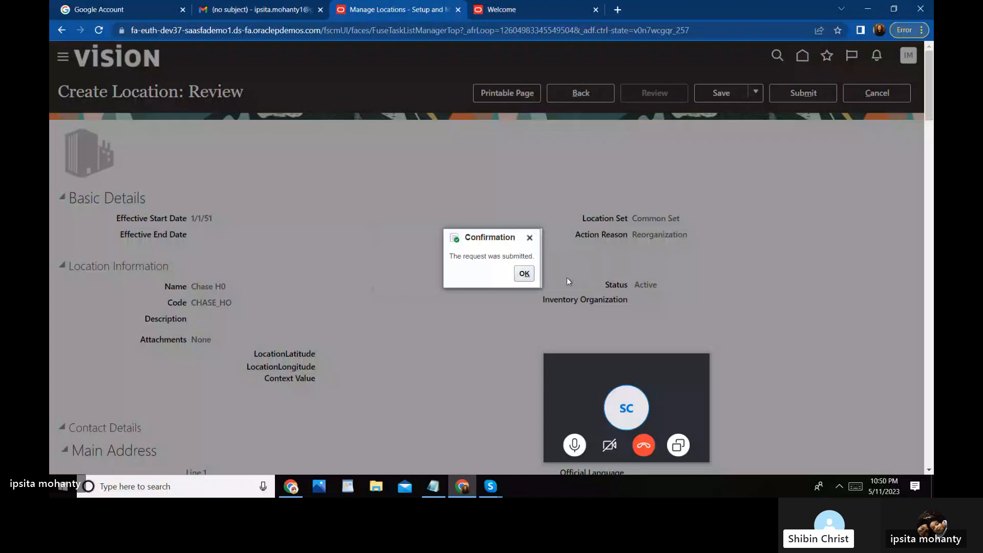
left_click(524, 275)
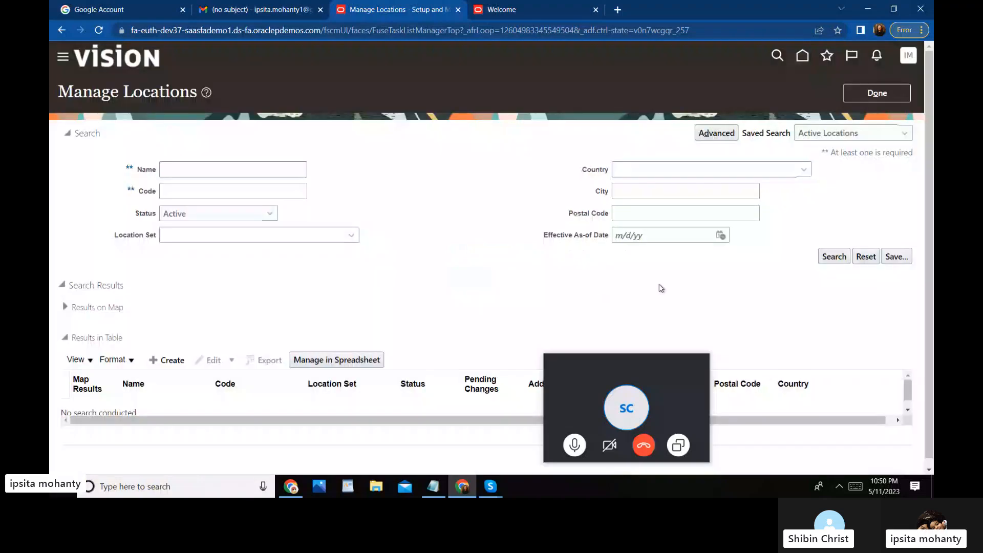
left_click_drag(929, 174, 934, 151)
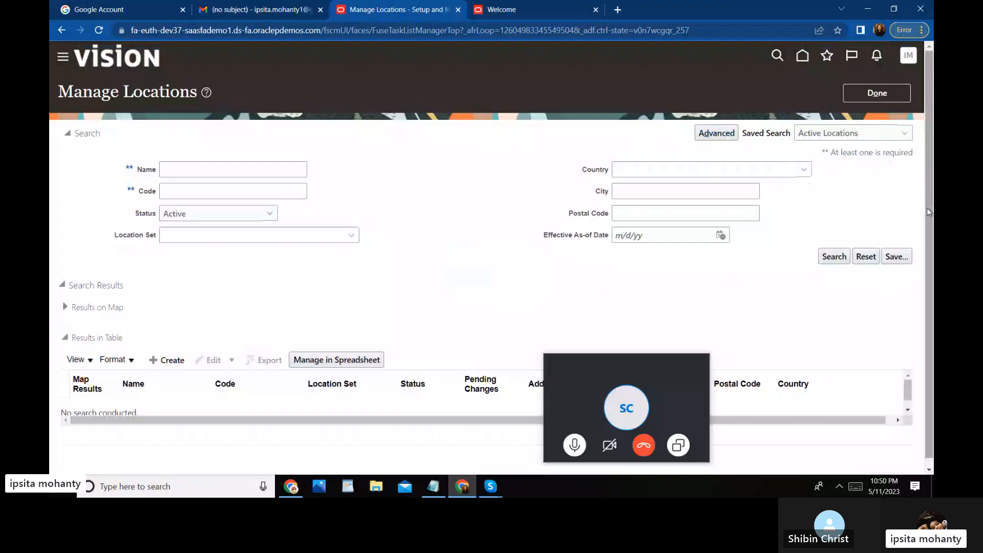
left_click_drag(928, 209, 934, 155)
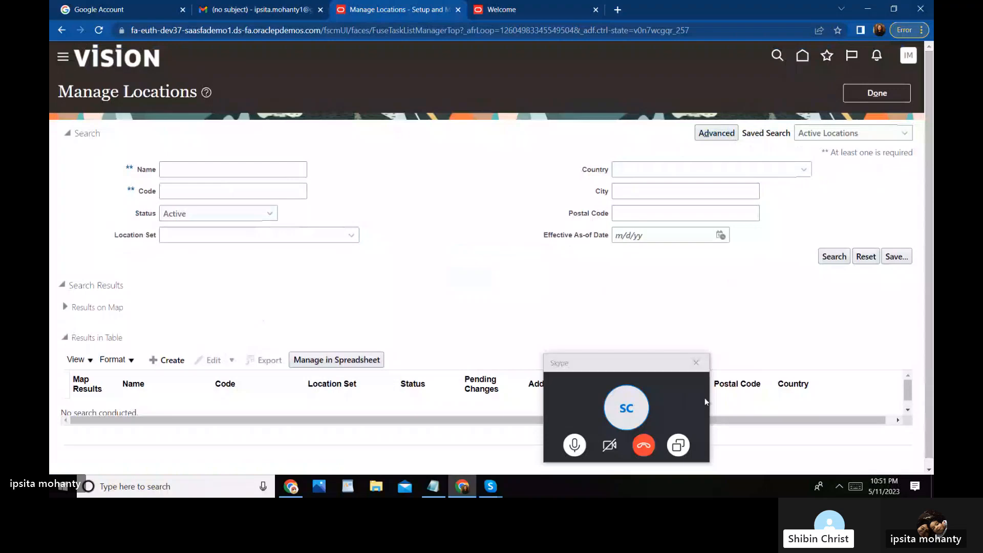
left_click_drag(638, 369, 662, 177)
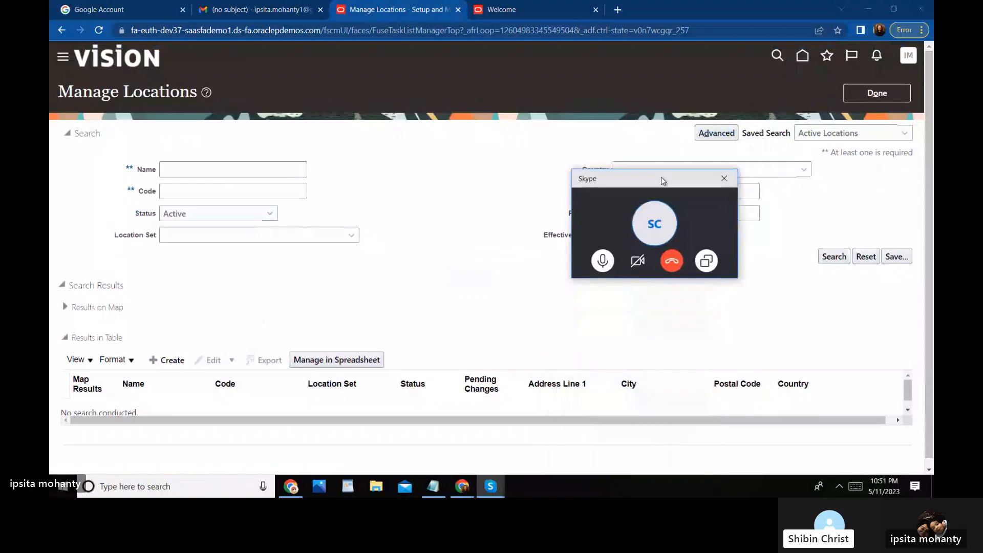
left_click_drag(924, 227, 928, 307)
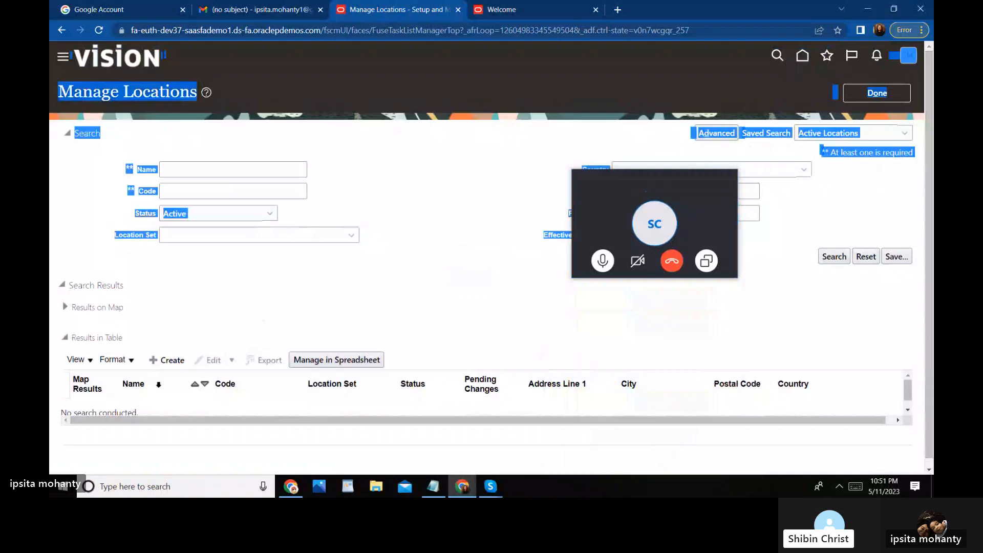
left_click(235, 287)
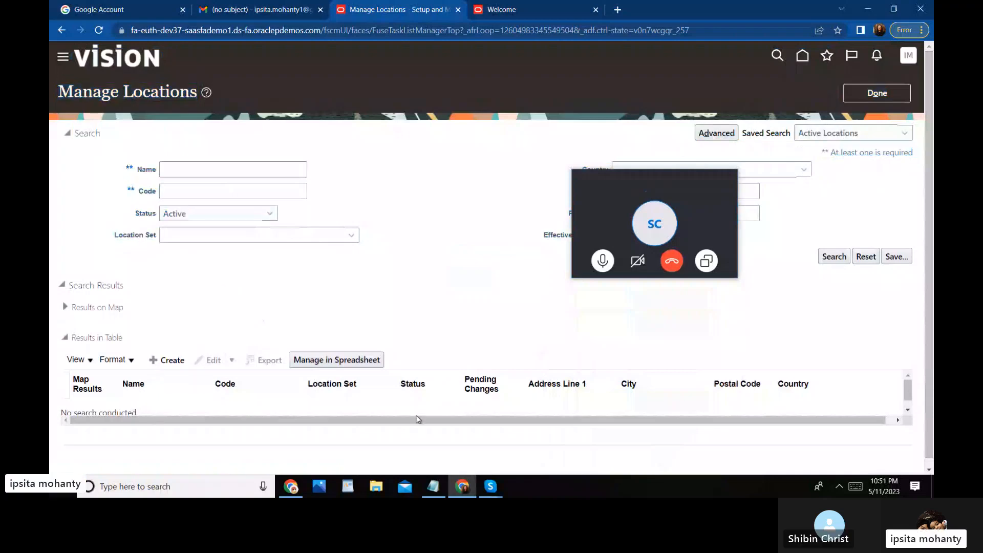
Step: Search locations by the name 'Chase' to list Chase H0 and Chase - New york
left_click(835, 257)
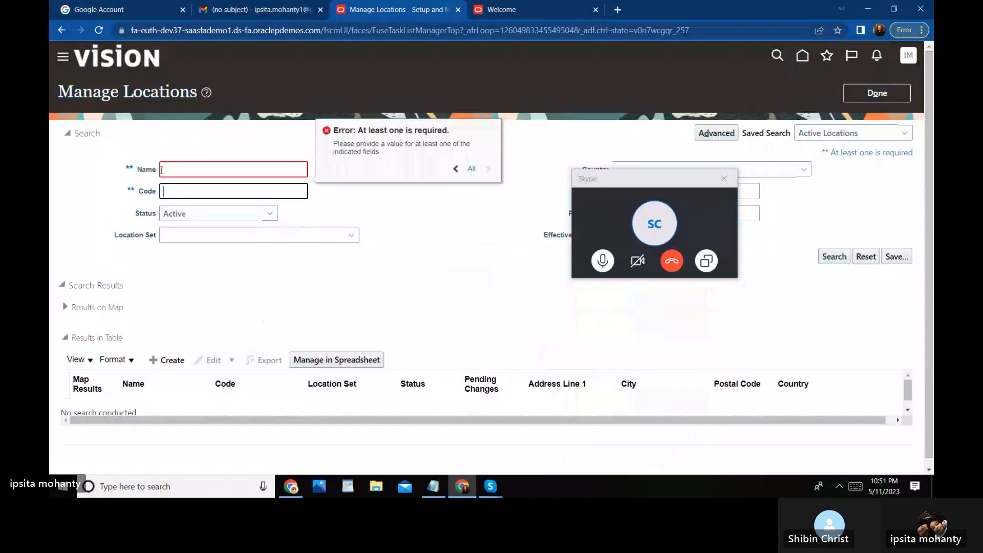
left_click(172, 168)
type("Ch")
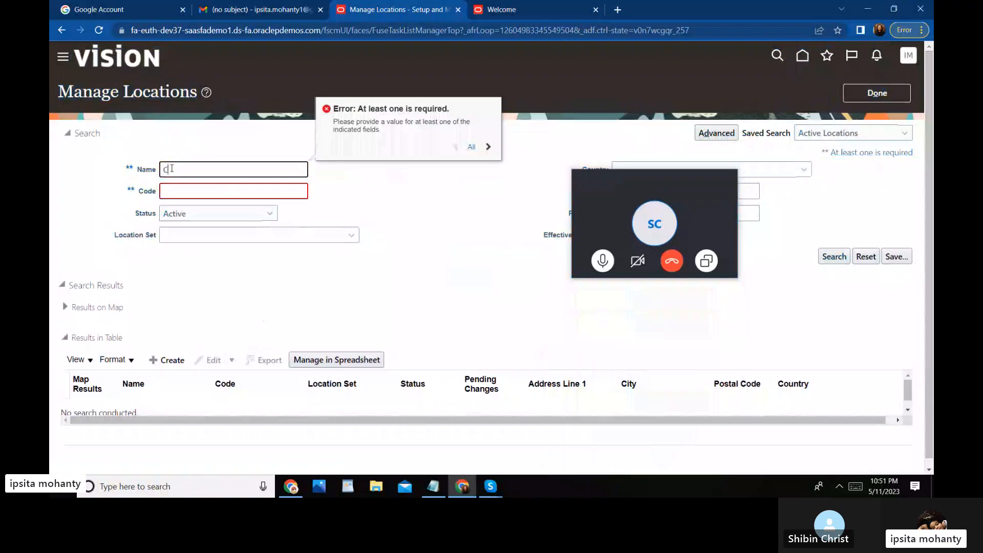
type("ase")
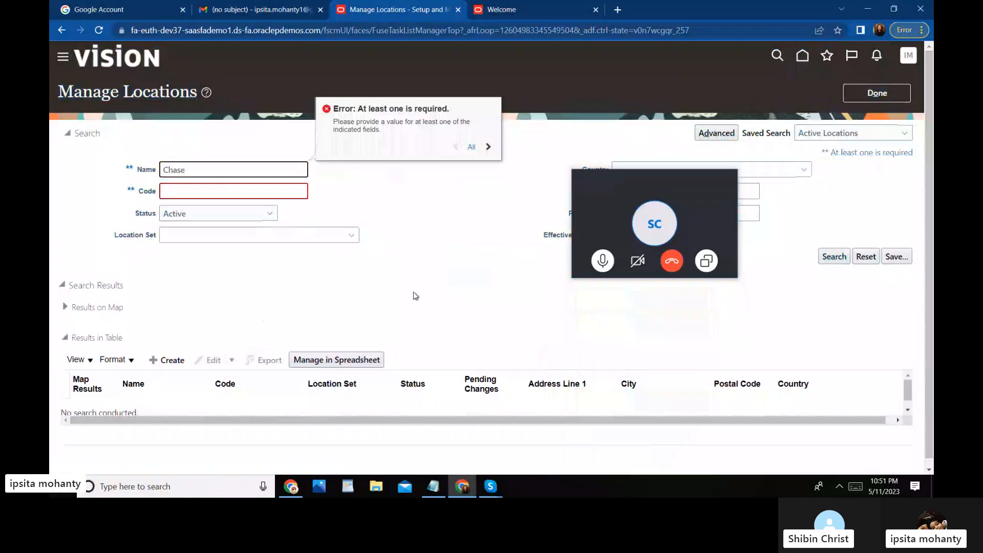
left_click(833, 256)
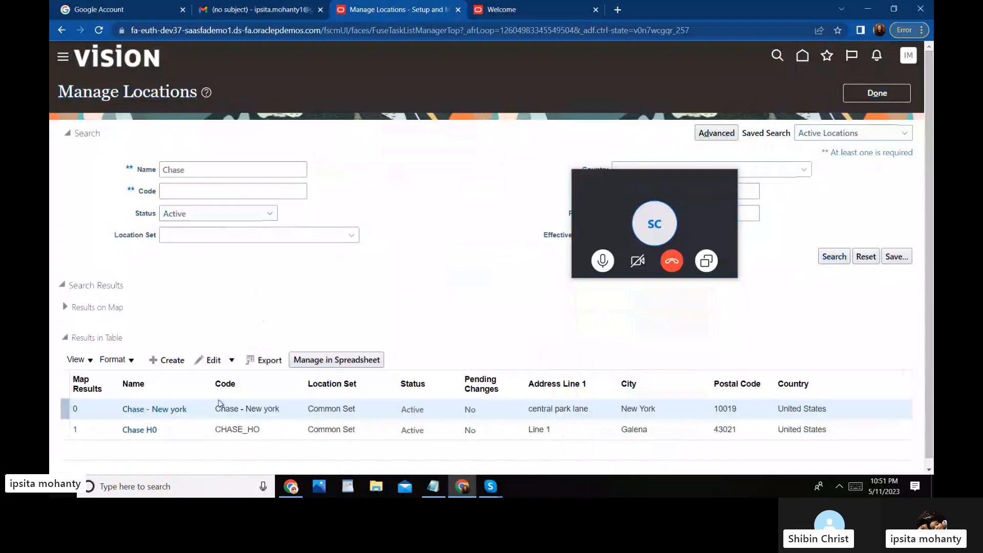
scroll(930, 280, "down", 1)
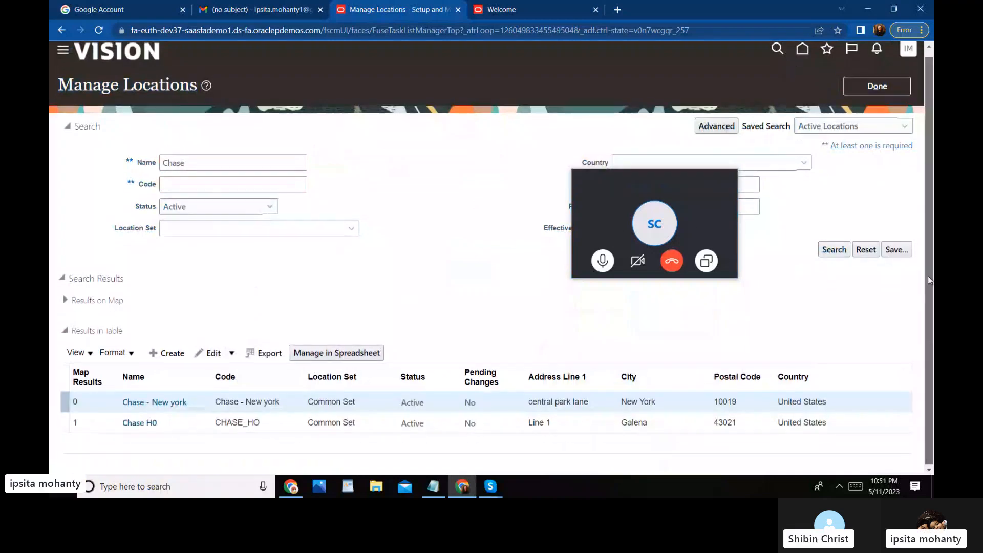
scroll(929, 276, "down", 1)
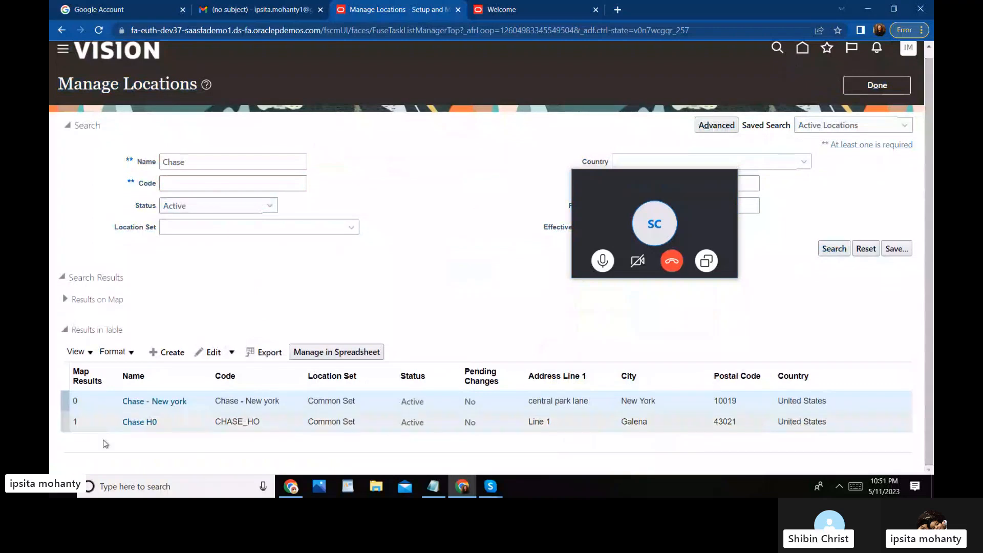
left_click(138, 424)
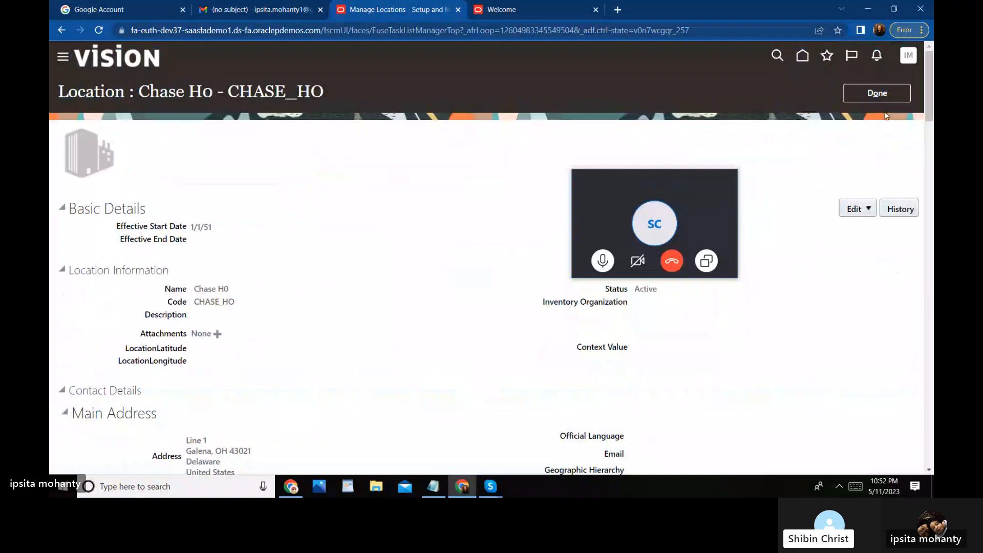
left_click(882, 96)
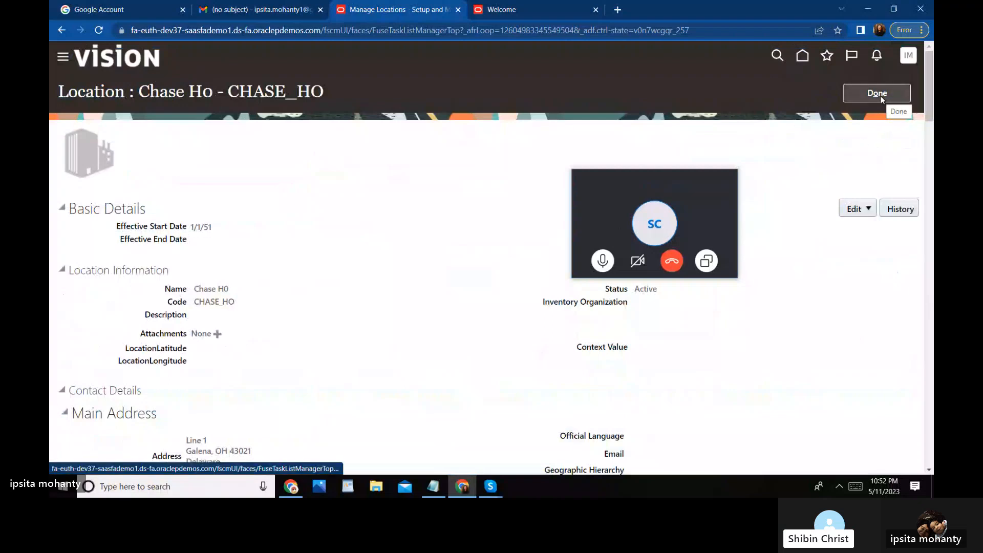
left_click(882, 96)
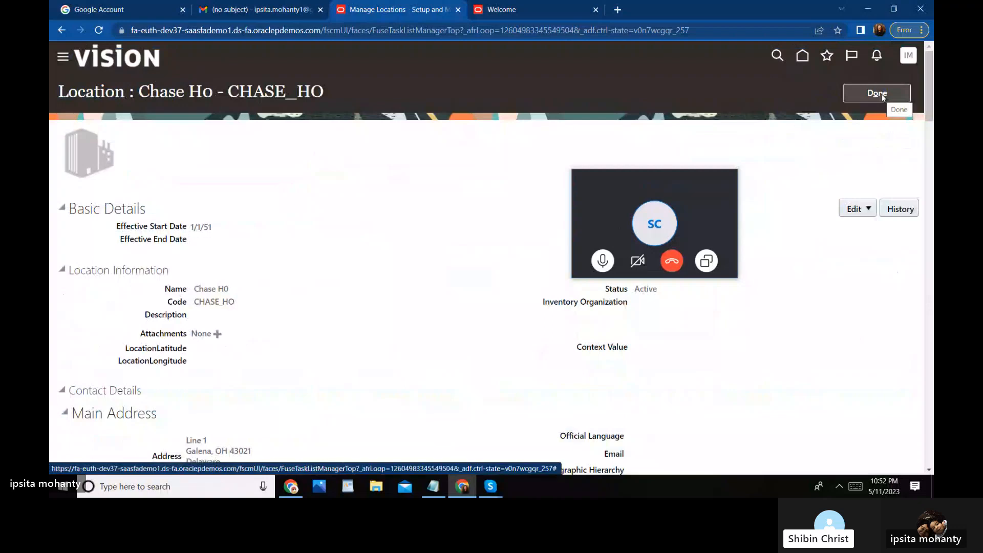
left_click(881, 94)
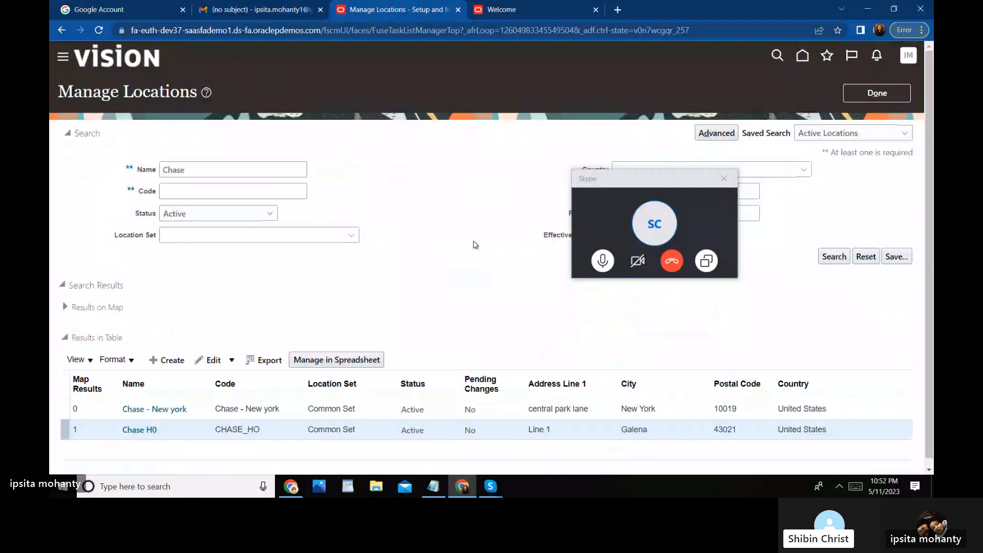
left_click_drag(619, 186, 501, 281)
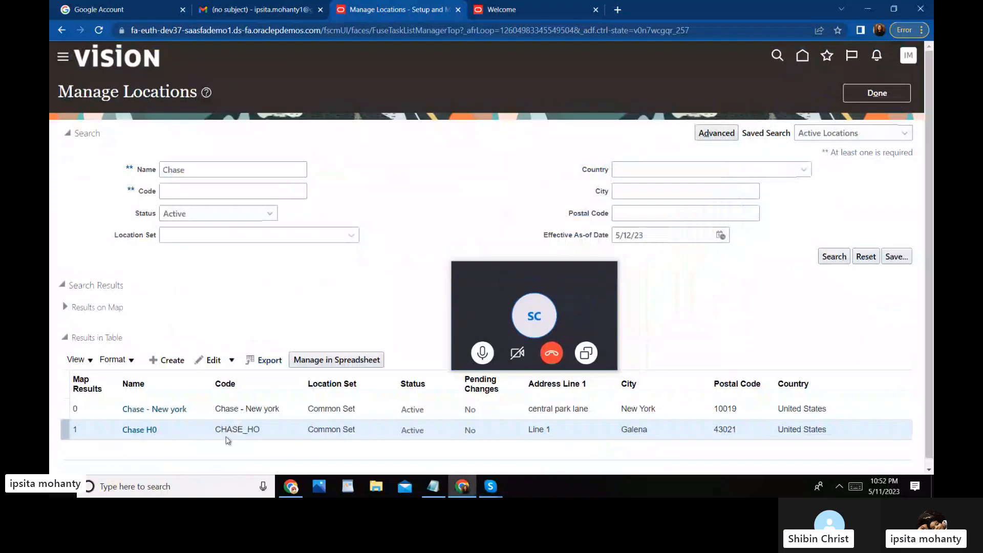
Step: Open the Chase H0 - CHASE_HO detail page and view its history
left_click(152, 431)
left_click(156, 431)
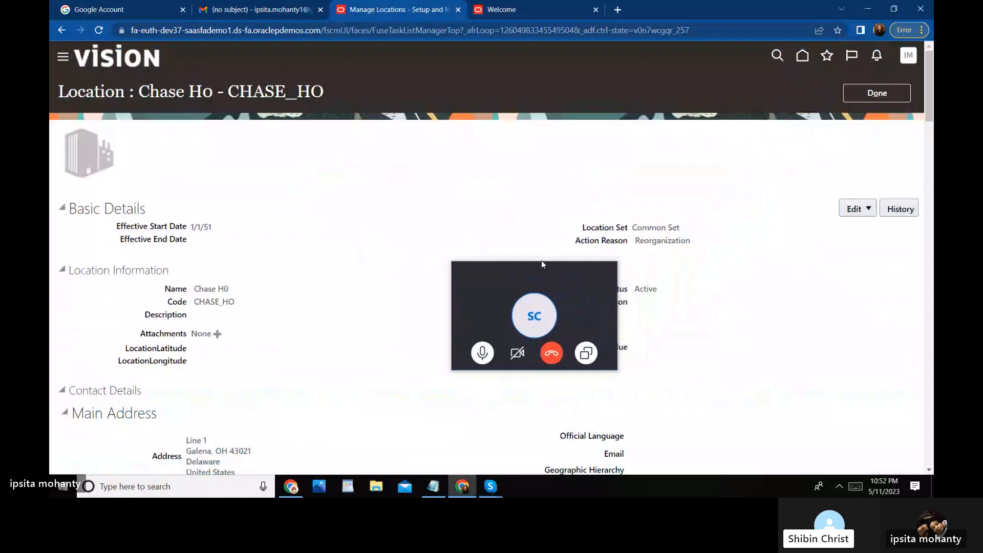
left_click_drag(539, 271, 496, 53)
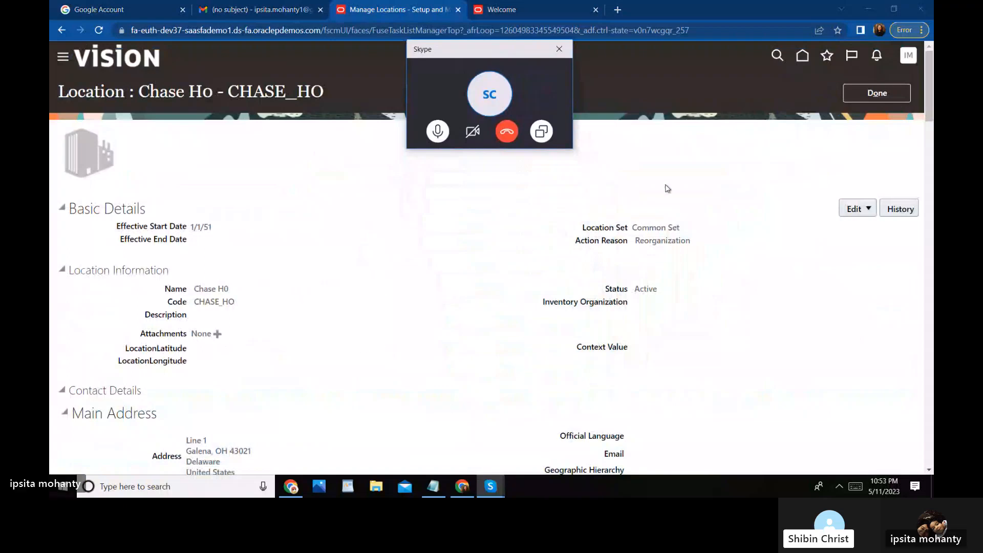
left_click(902, 210)
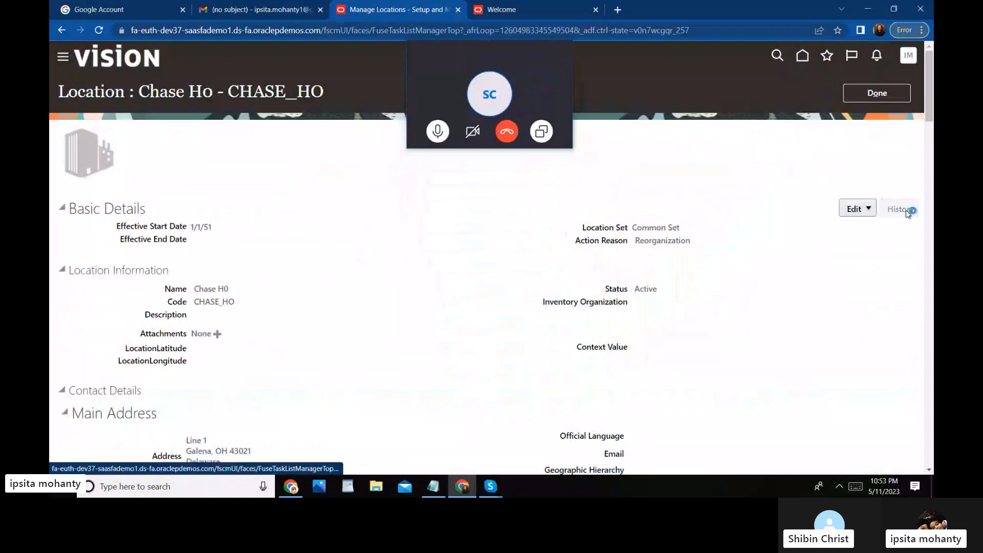
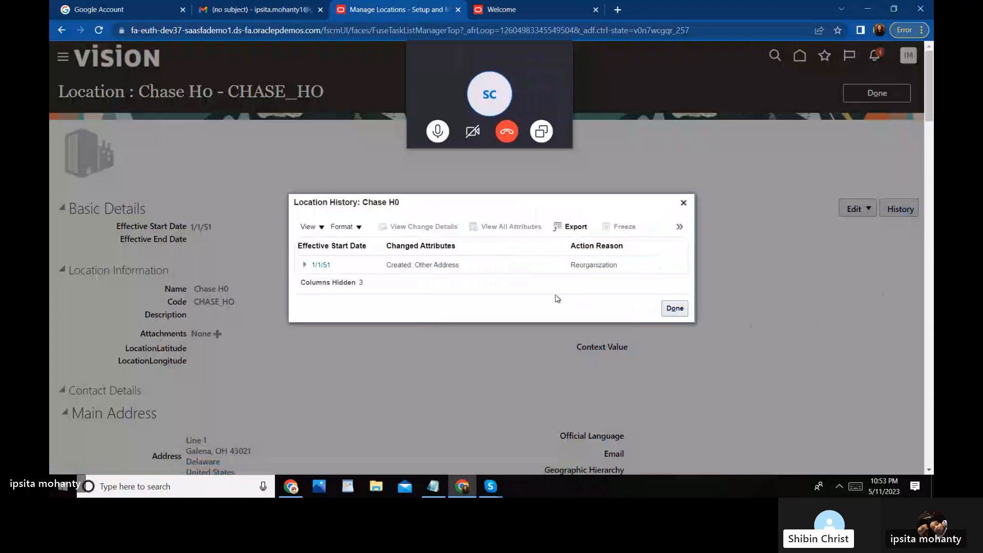
left_click(674, 310)
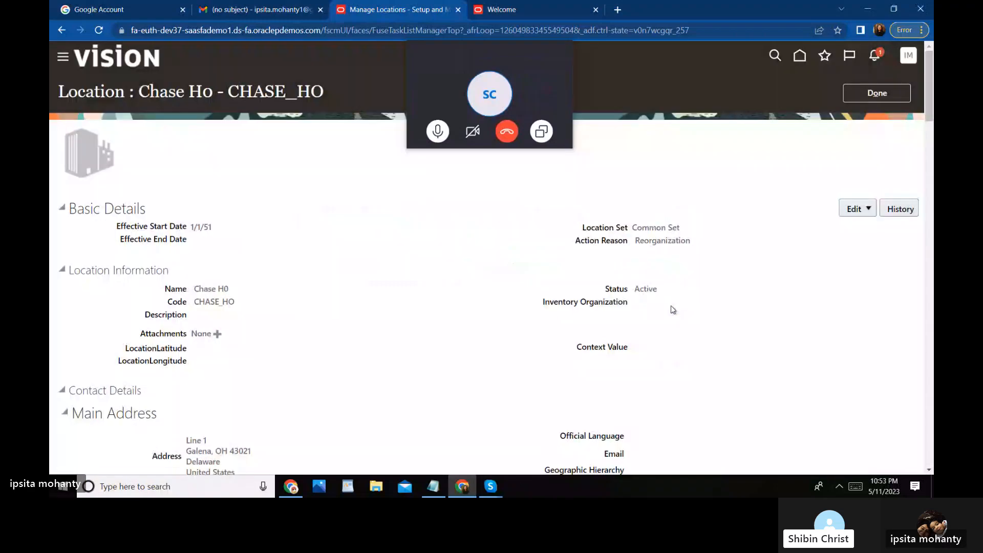
left_click(869, 210)
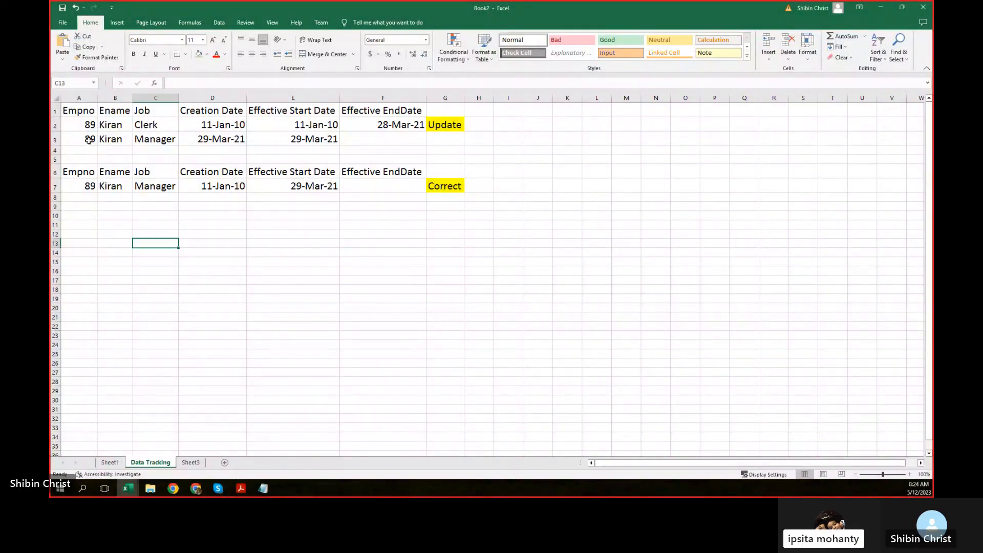
Step: Hide the row 3 Manager record by turning its font white
left_click_drag(86, 139, 438, 141)
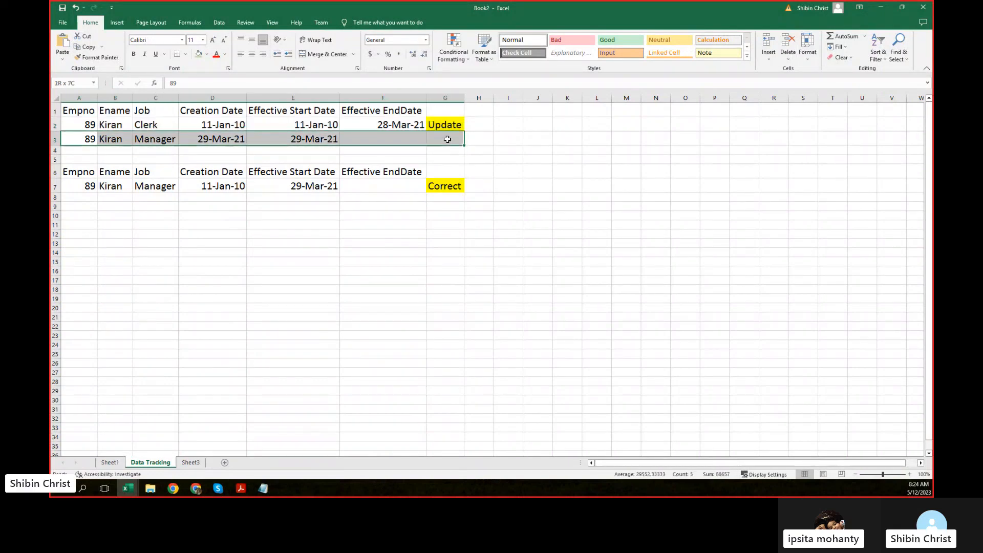
left_click(206, 55)
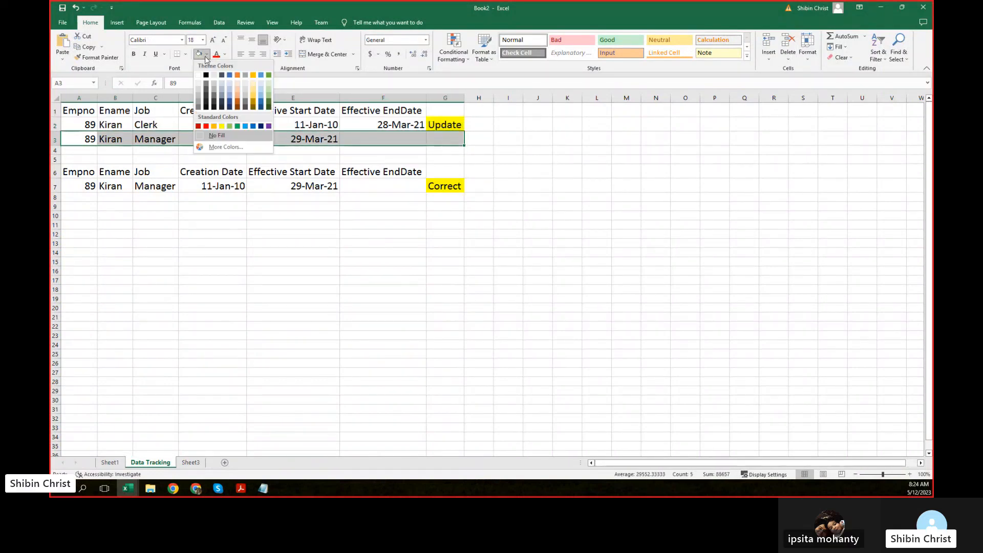
left_click(206, 57)
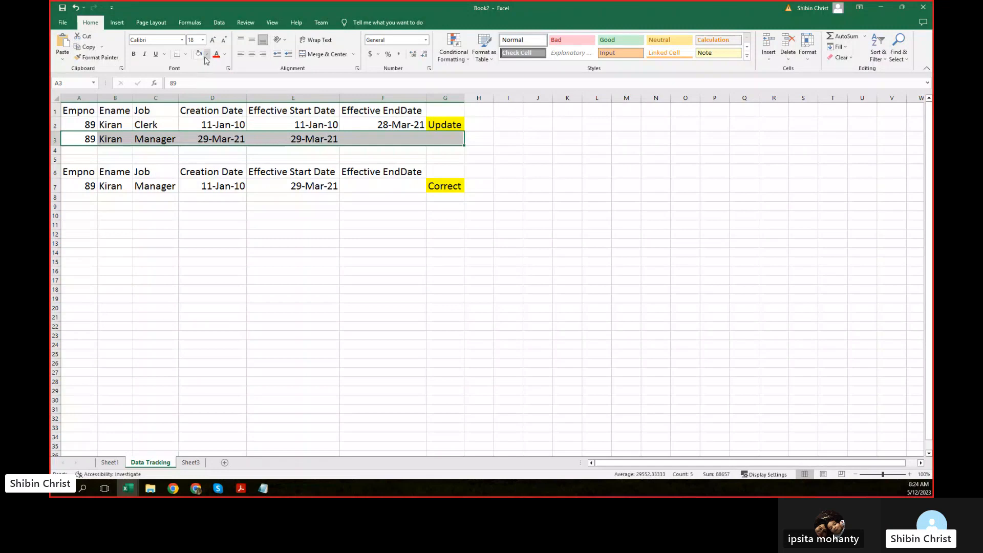
left_click(225, 54)
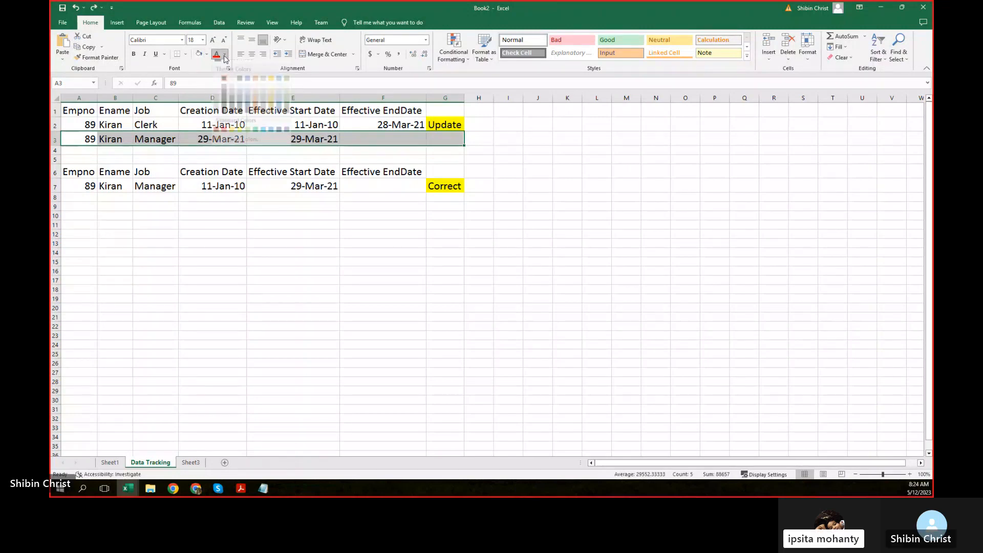
left_click(217, 84)
left_click(299, 231)
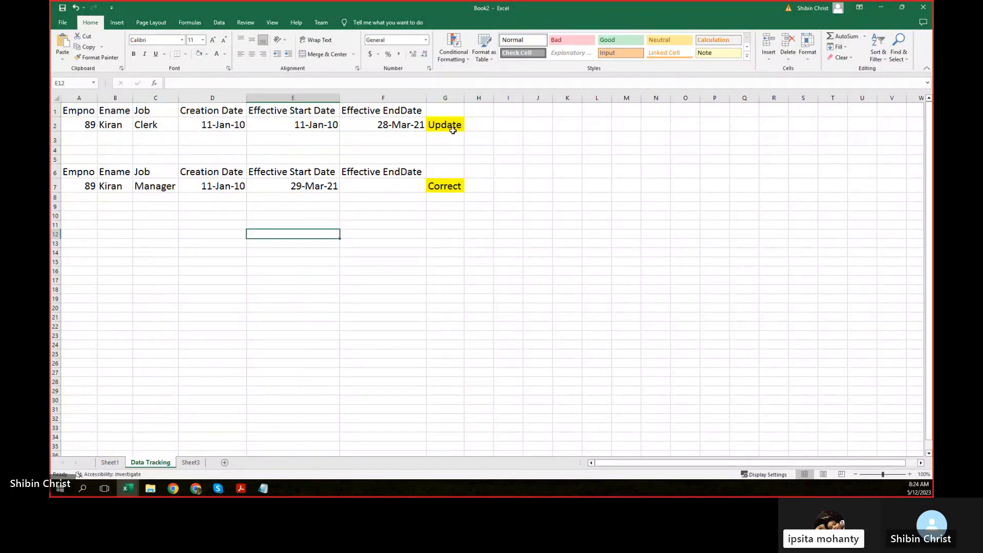
Step: Clear the 28-Mar-21 end date from F2
left_click(442, 99)
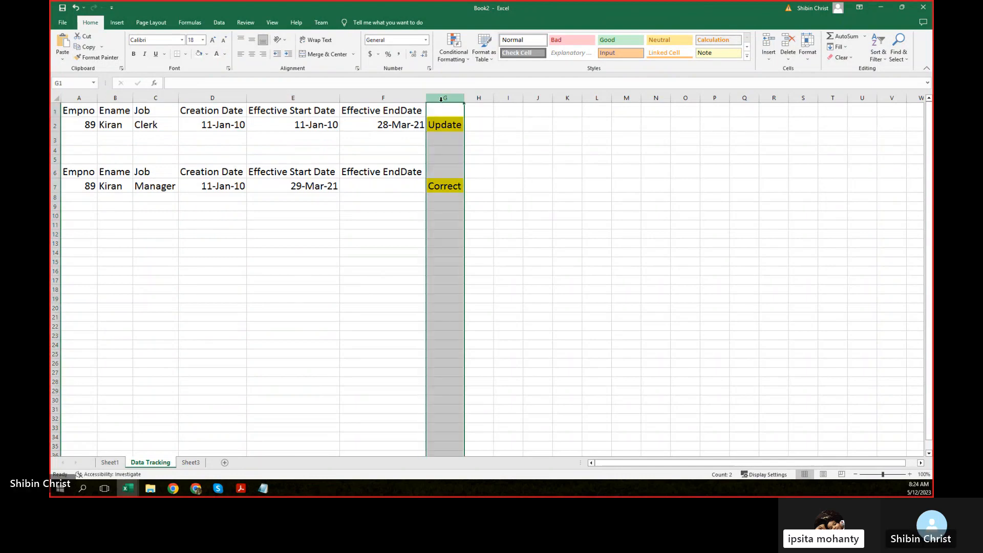
left_click(407, 125)
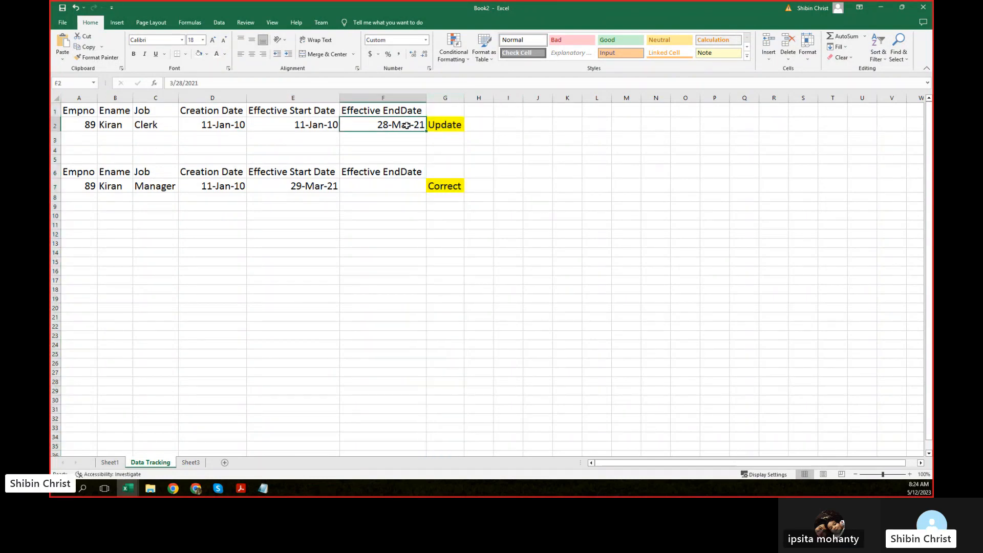
key("Delete")
left_click(292, 140)
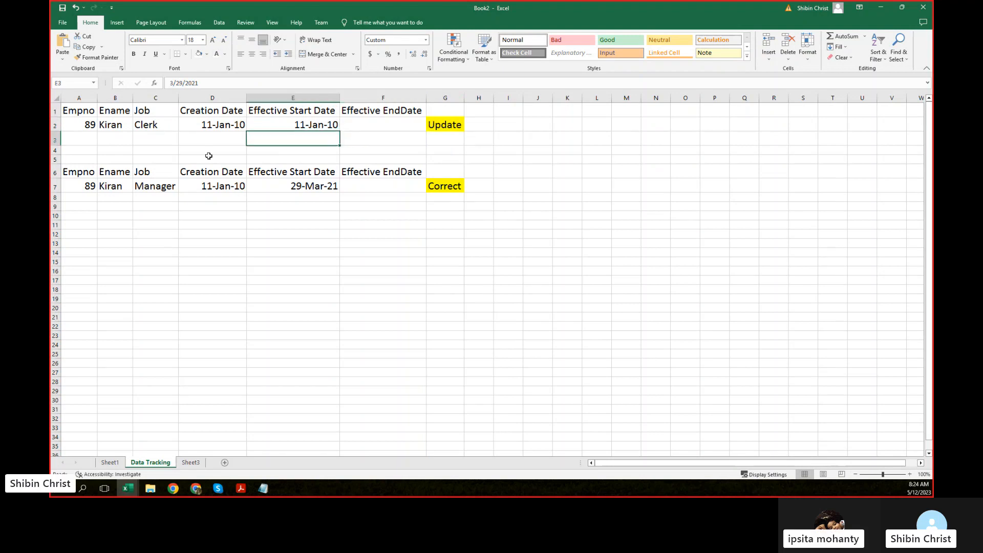
left_click(76, 124)
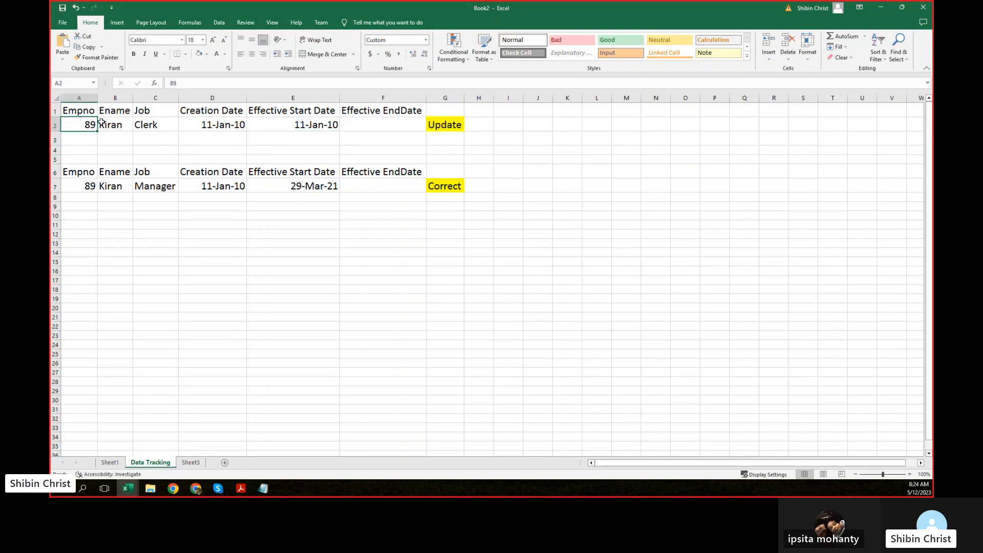
Step: Highlight the Clerk record, its Clerk job and the Update label in G2
left_click_drag(94, 124, 279, 126)
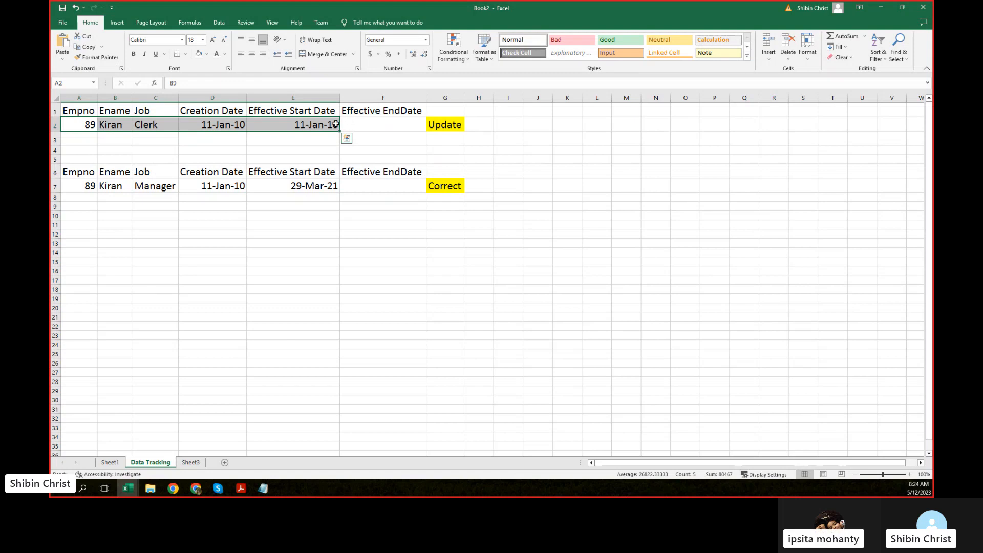
left_click(449, 125)
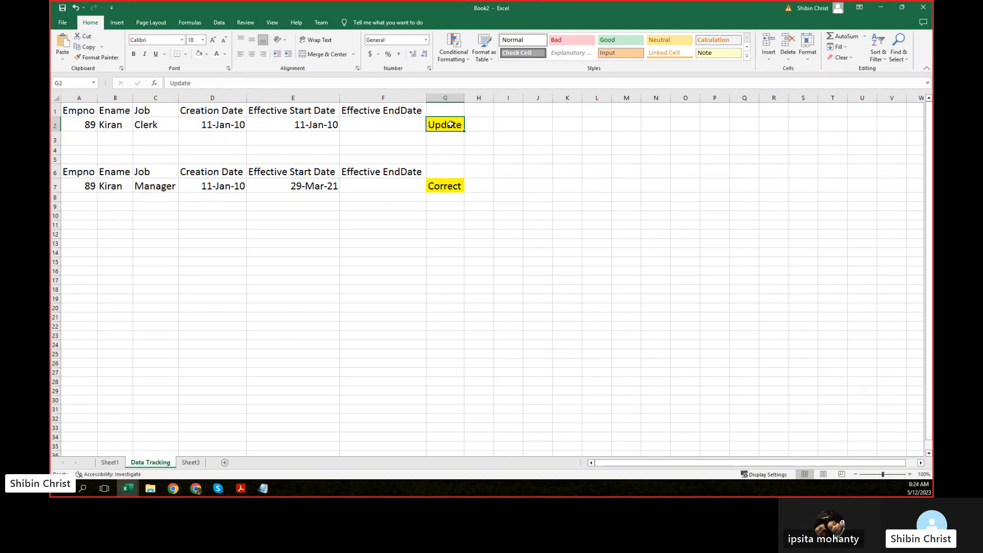
left_click(227, 141)
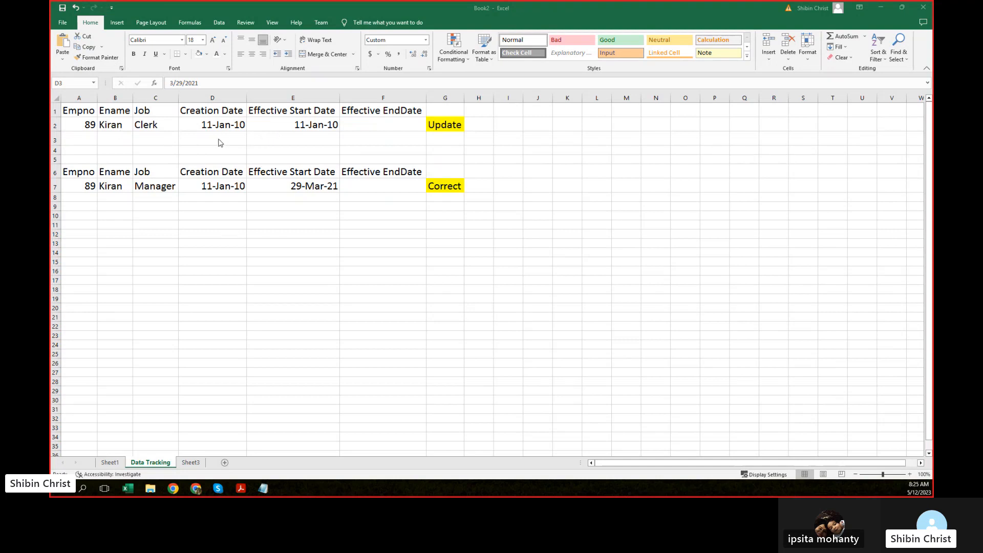
left_click(150, 126)
left_click(137, 126)
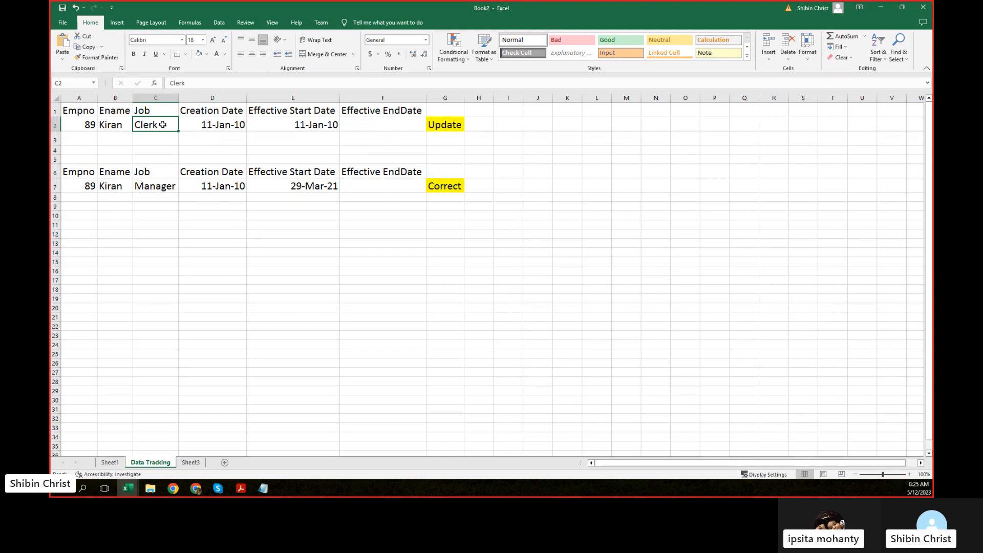
left_click(450, 127)
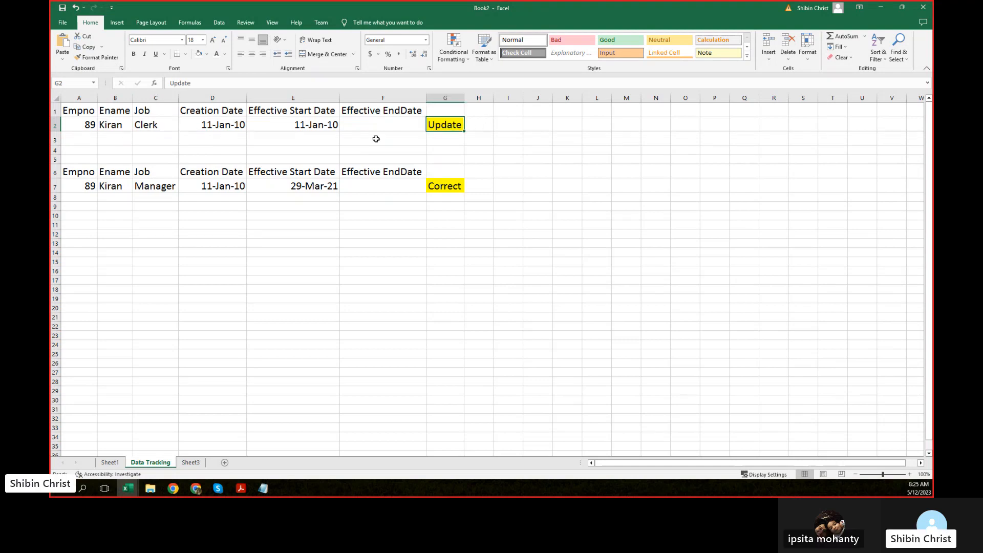
left_click(164, 125)
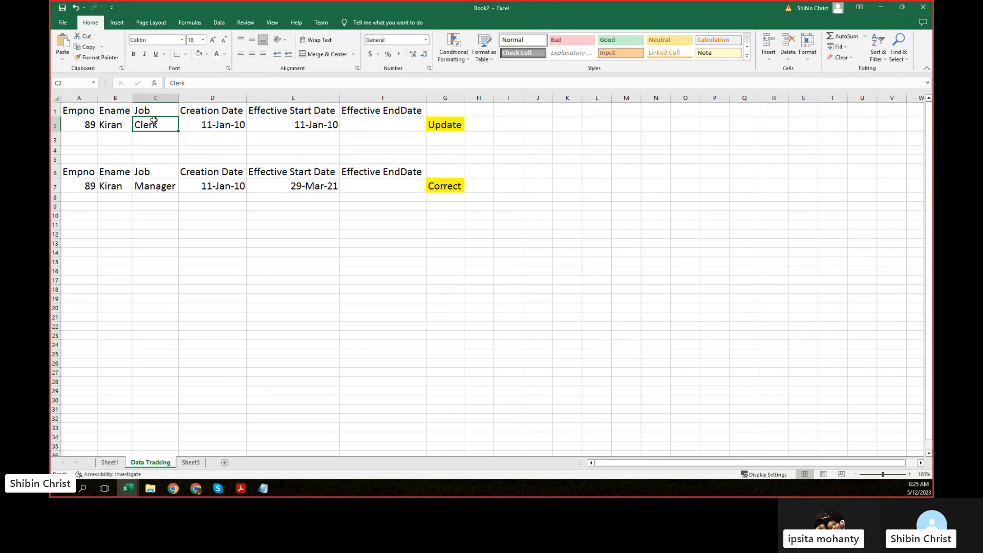
left_click(454, 125)
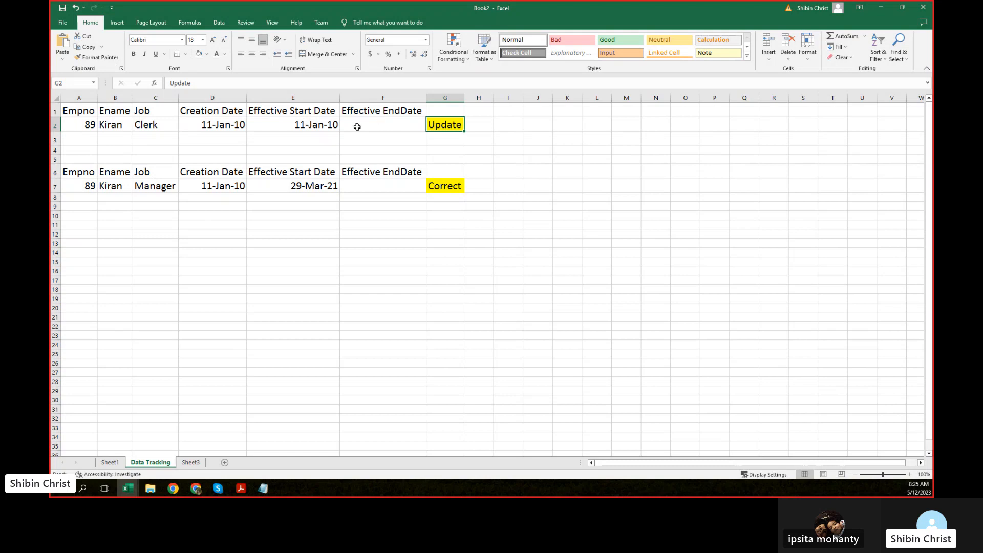
Step: Give F2 black font so its 28-Mar-21 end date shows again
left_click(383, 122)
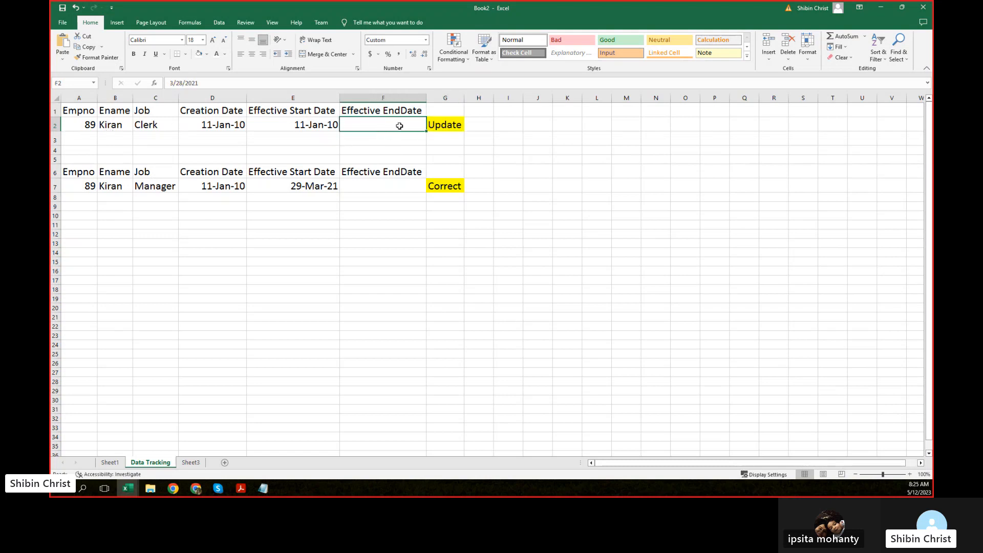
left_click(225, 53)
left_click(227, 85)
Step: Turn A3:F3 black to show the Manager record and point to its 29-Mar-21 creation date
left_click_drag(81, 135, 410, 139)
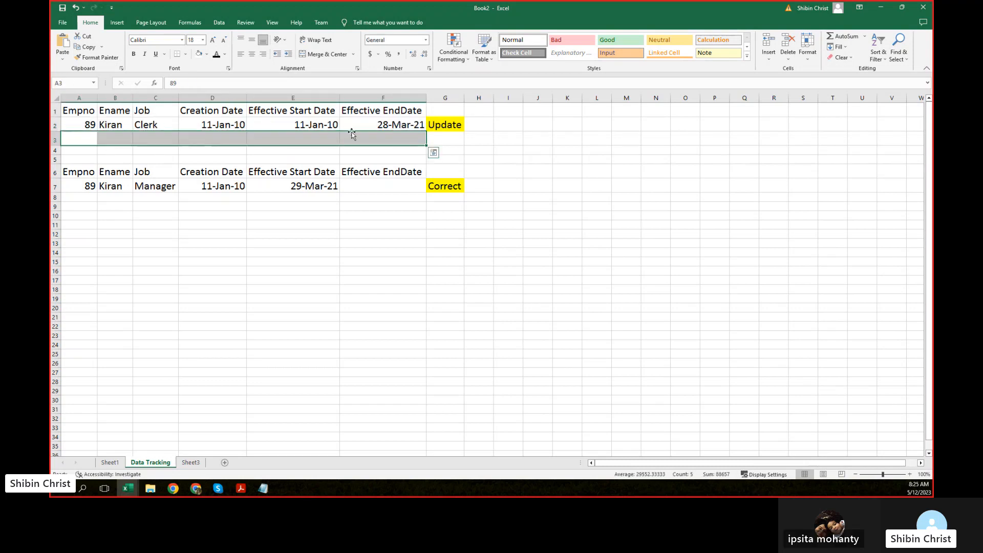
left_click(217, 54)
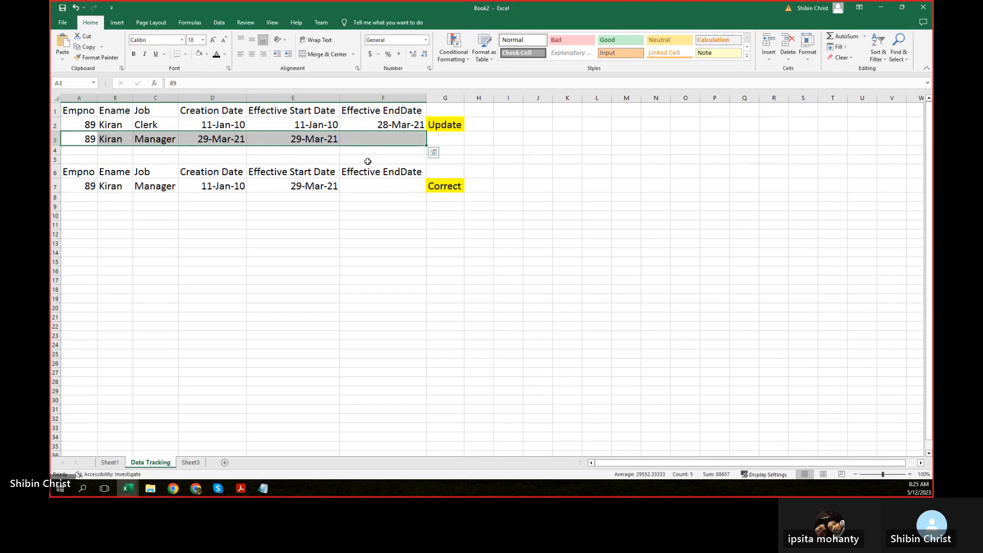
left_click(210, 141)
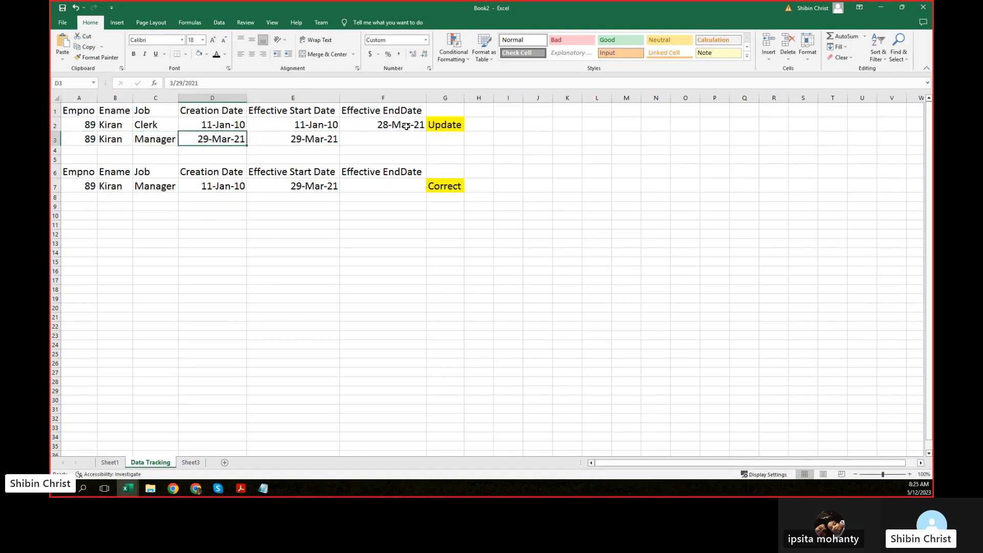
left_click(165, 126)
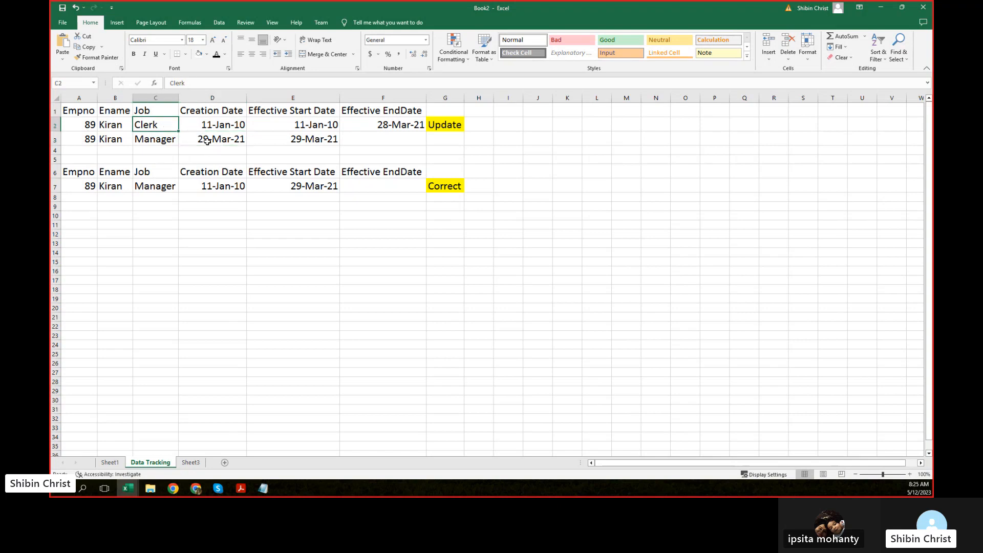
left_click(207, 139)
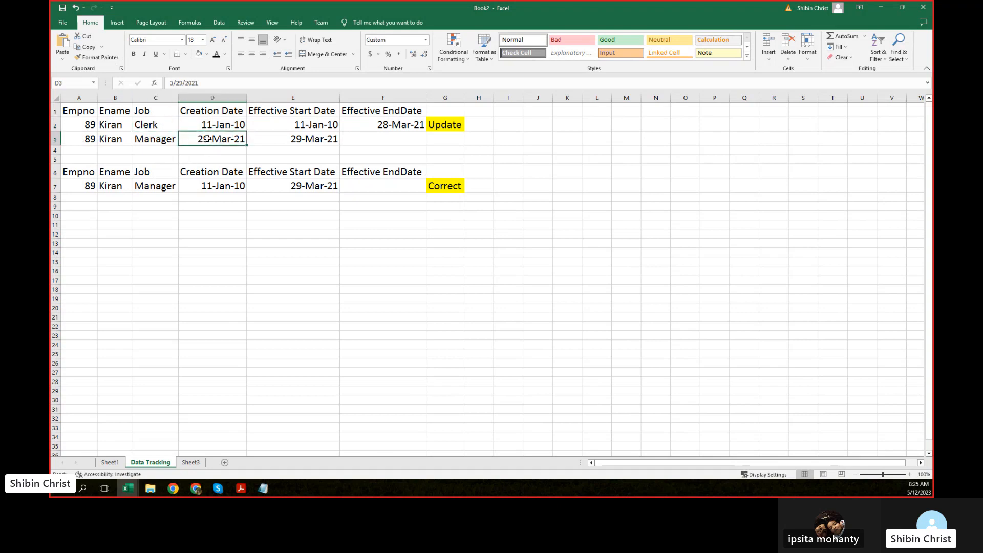
Step: Compare the Manager job in C3 with the Update and Correct labels
left_click(150, 139)
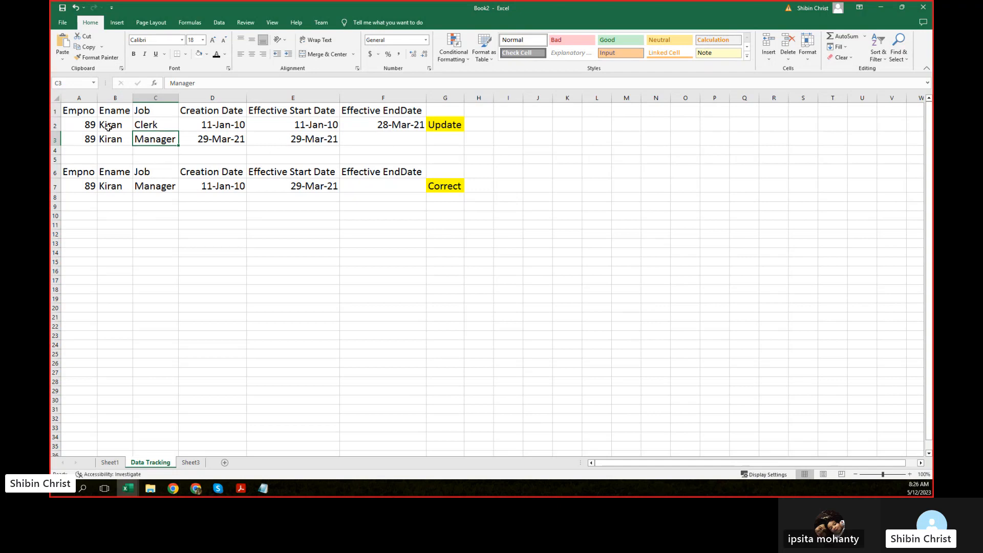
left_click(454, 126)
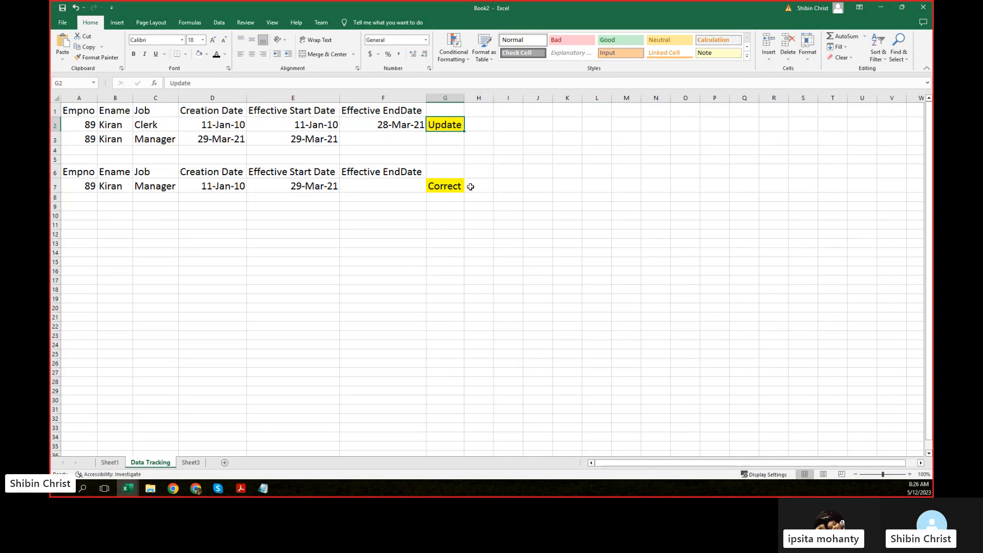
left_click(445, 187)
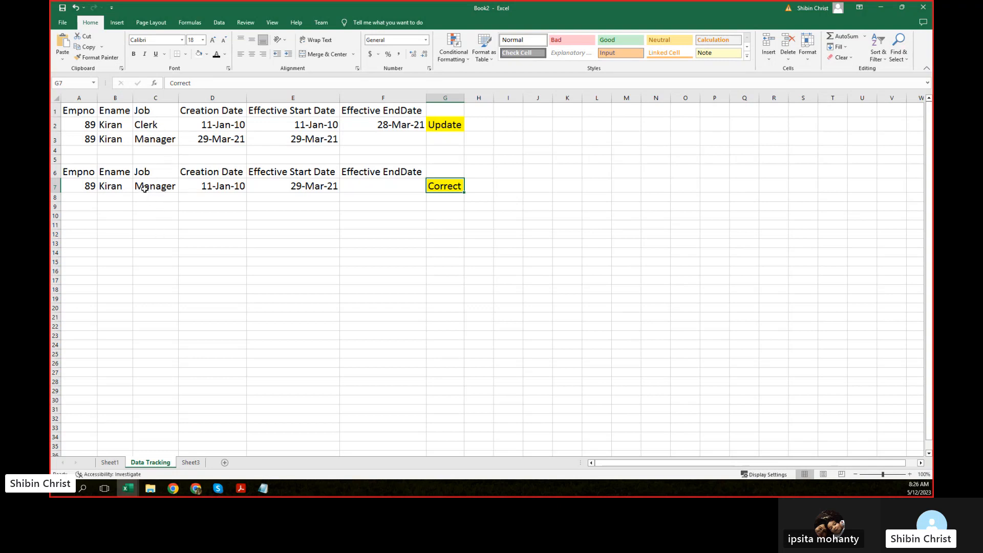
left_click(144, 189)
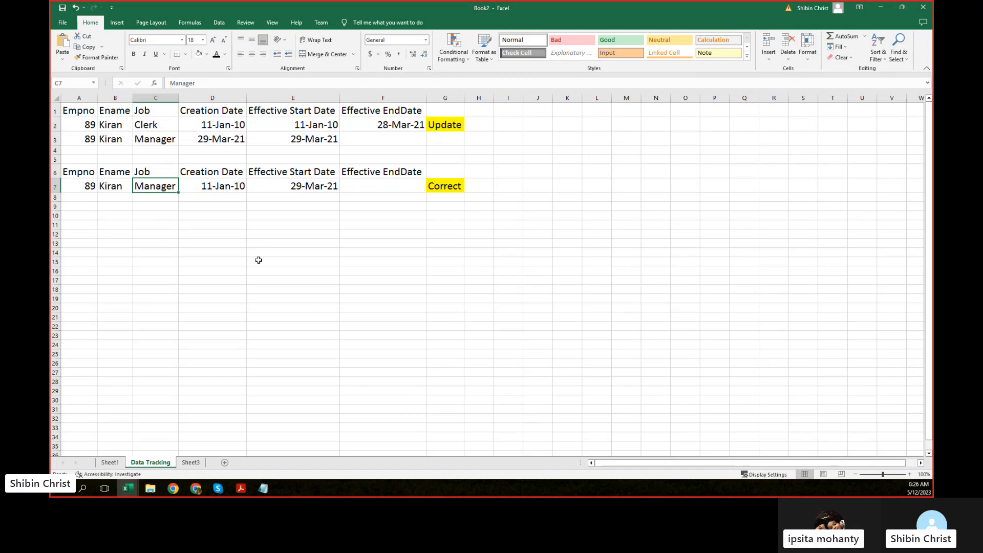
left_click(438, 182)
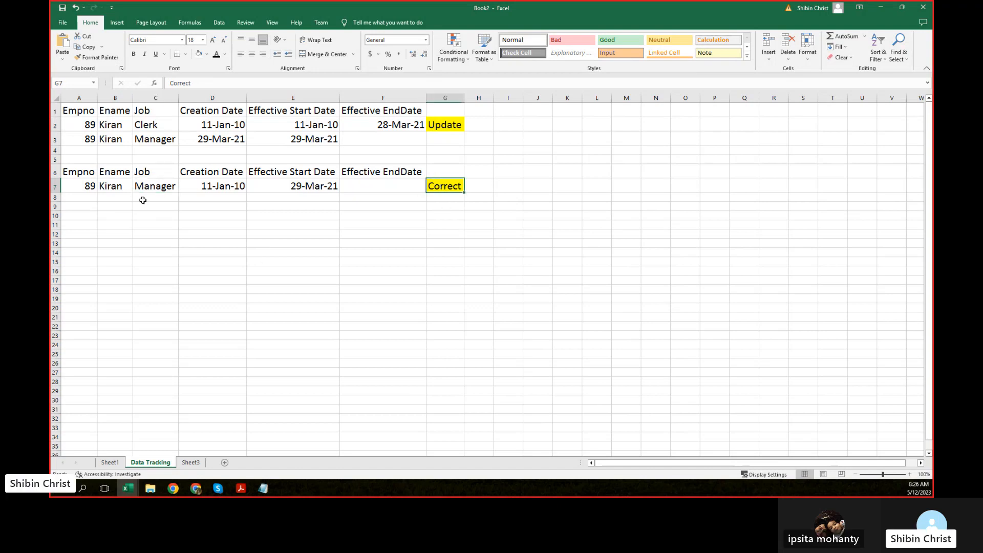
left_click(89, 186)
left_click_drag(89, 186, 377, 183)
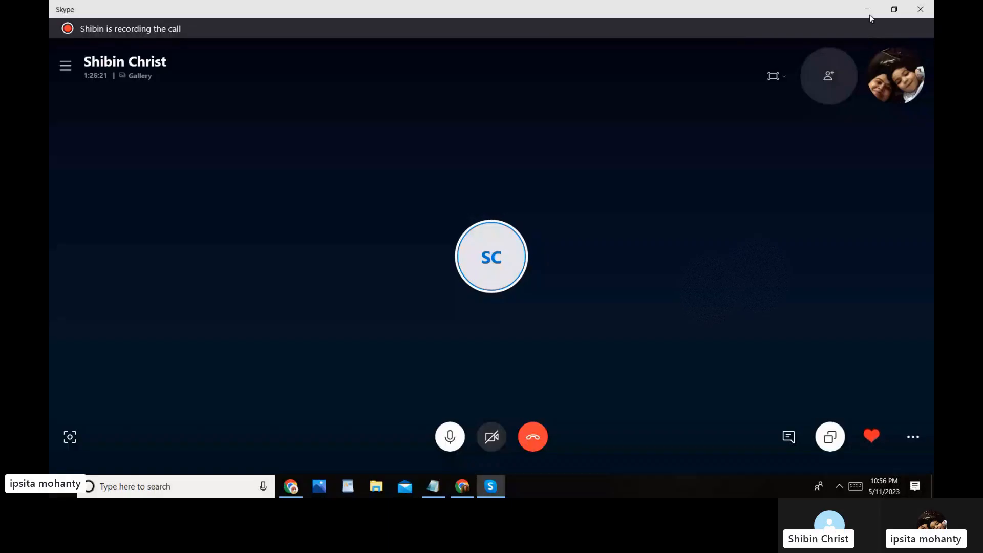
Step: Minimize the Skype call window to reveal the Supremo Rewards Loyalty Program Overview
left_click(869, 14)
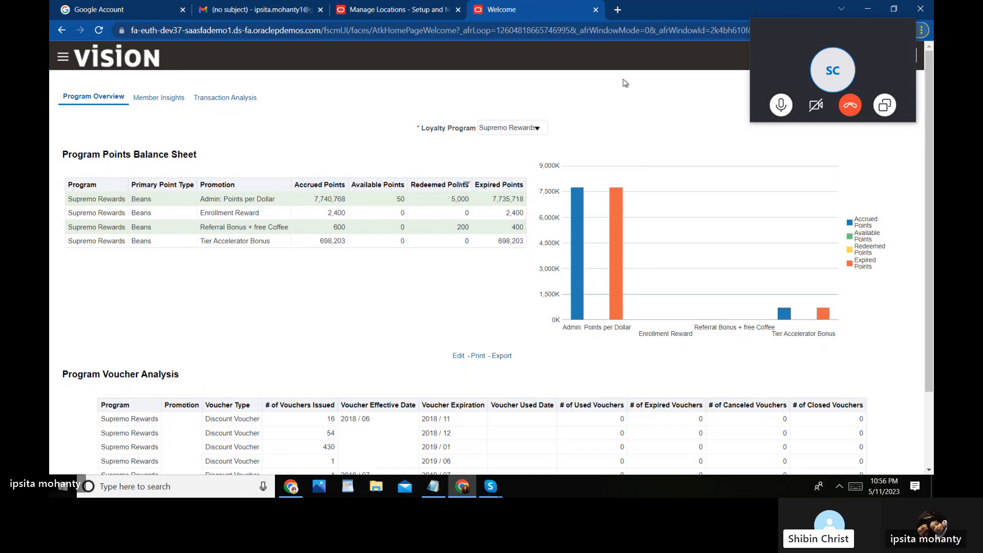
Step: Back on the Chase H0 location page, choose Edit > Update for a 5/12/23 dated change
left_click(427, 10)
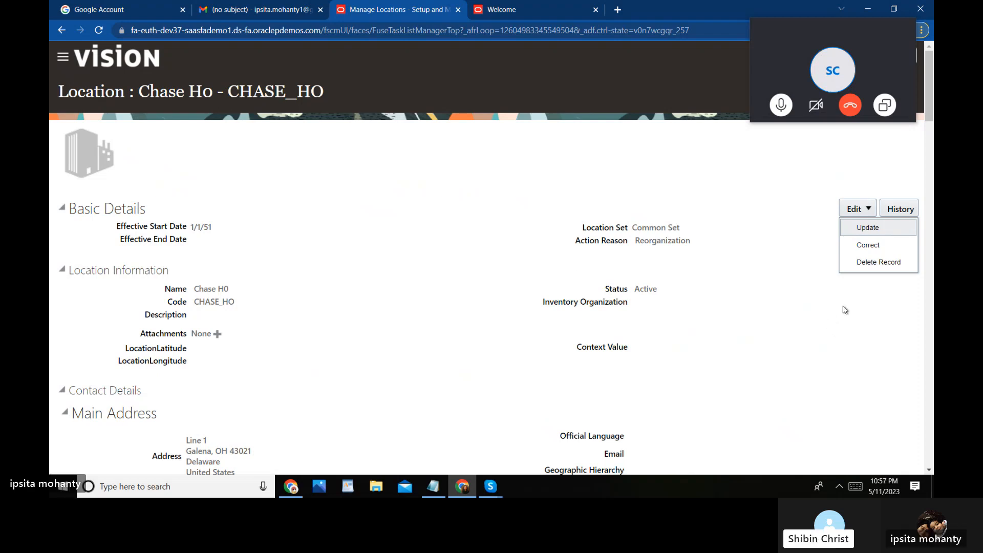
left_click(868, 225)
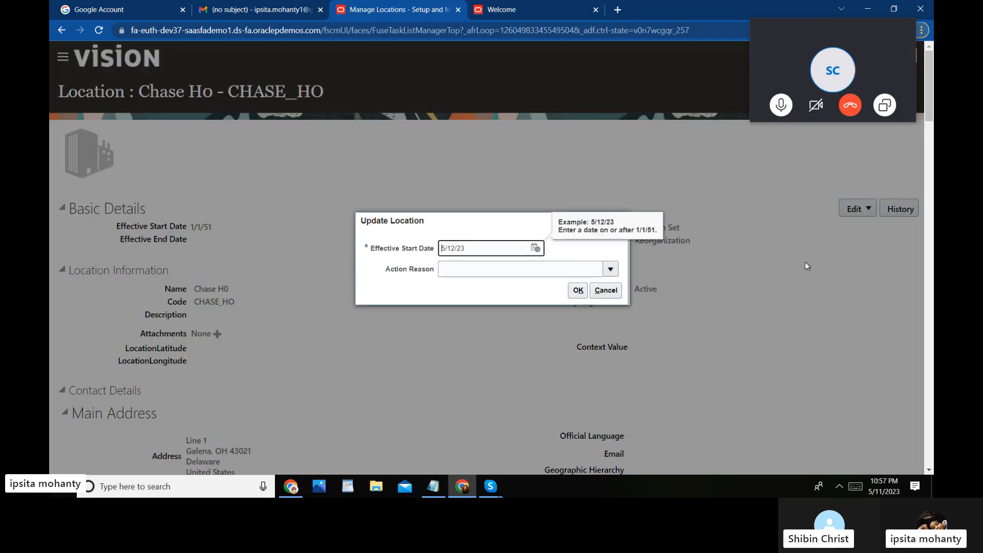
Step: Set the Relocation action reason for the 5/12/23 update and confirm it
left_click(615, 271)
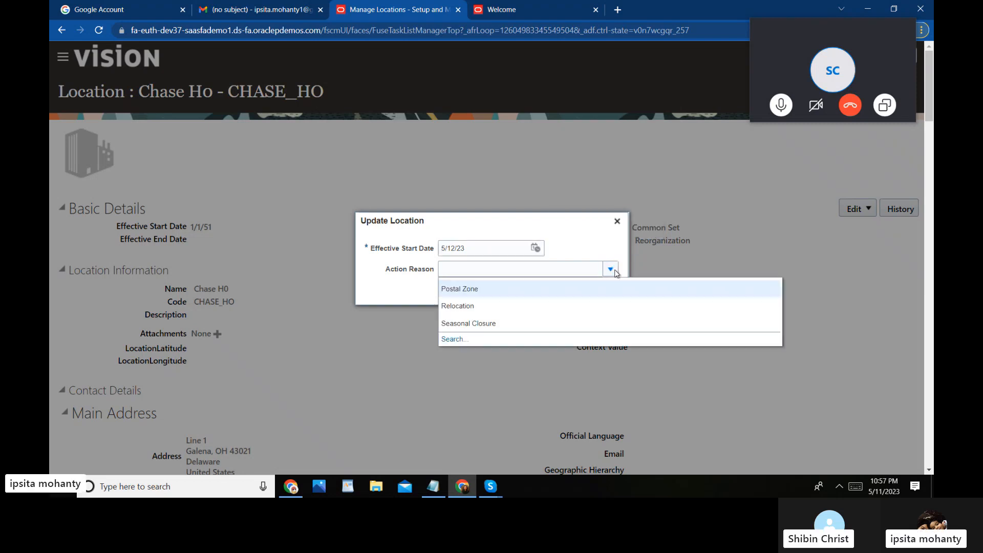
left_click(478, 306)
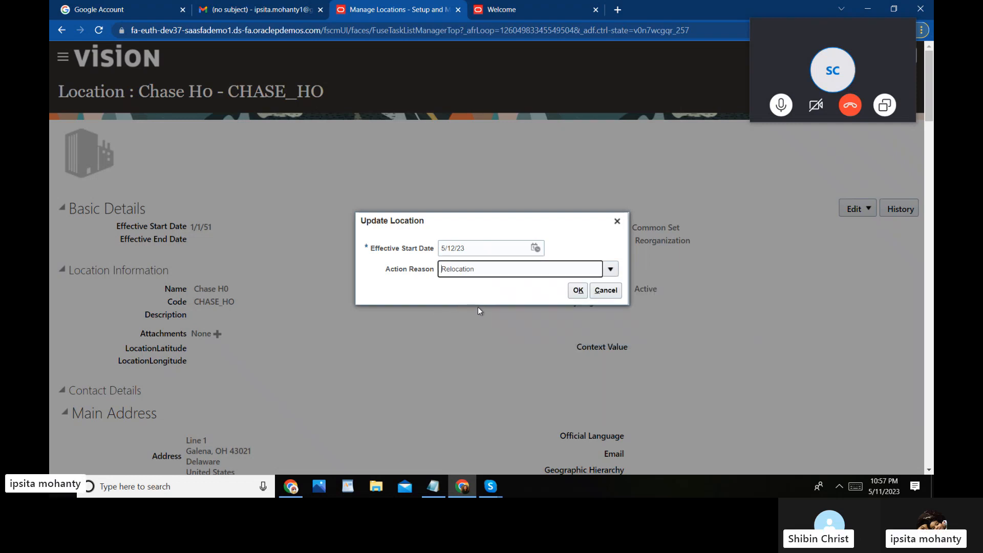
left_click(578, 289)
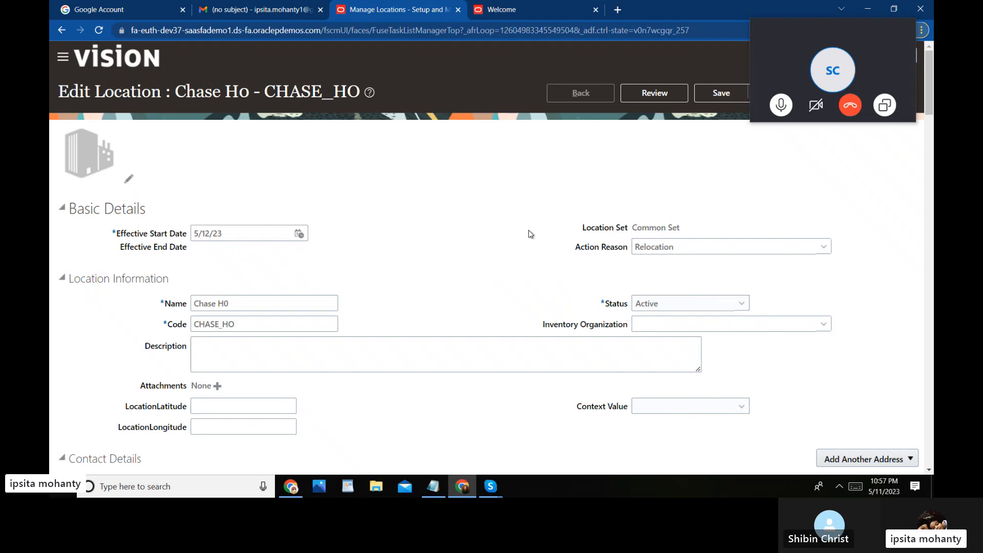
mouse_move(803, 37)
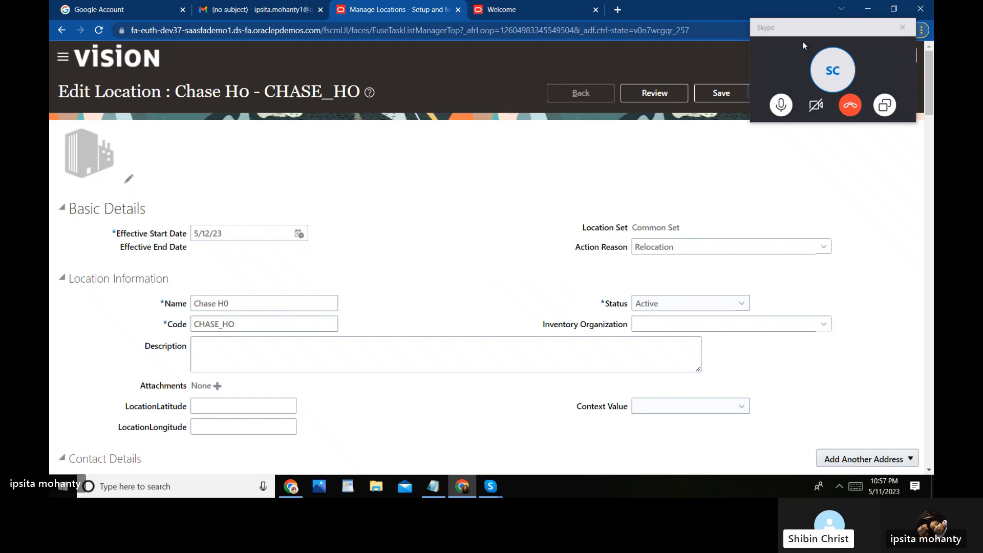
left_click_drag(803, 37, 672, 195)
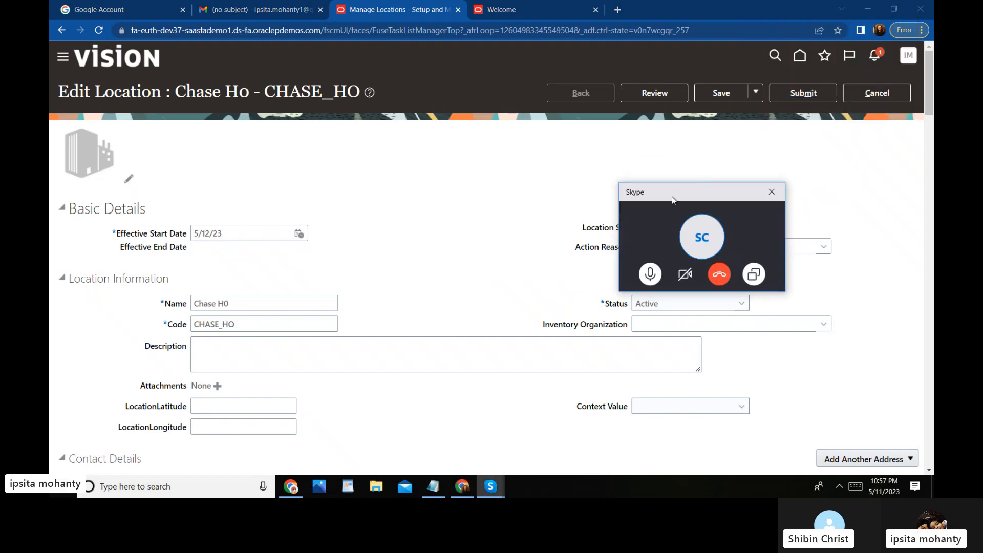
Step: Cancel Edit Location and confirm discarding the unsaved changes
left_click(863, 96)
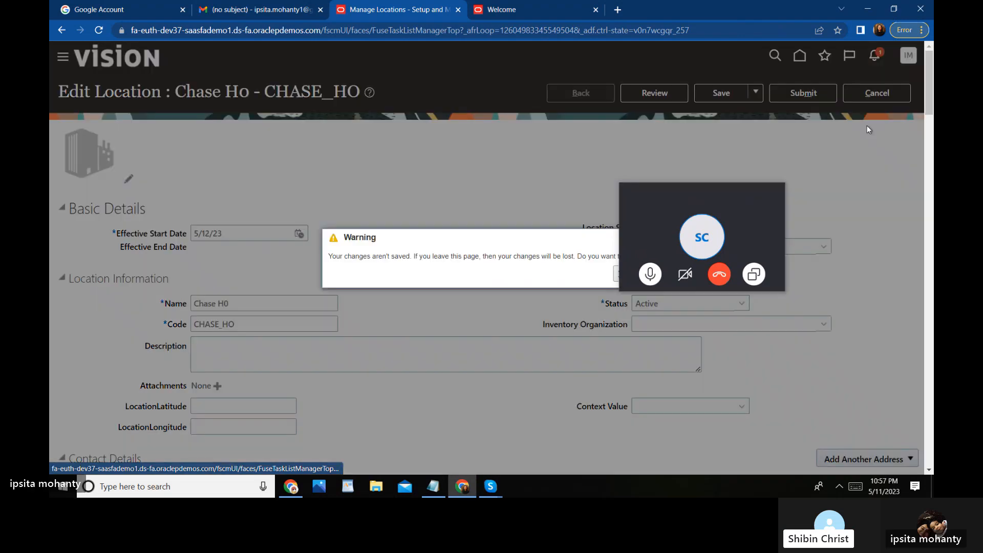
left_click_drag(712, 193, 524, 415)
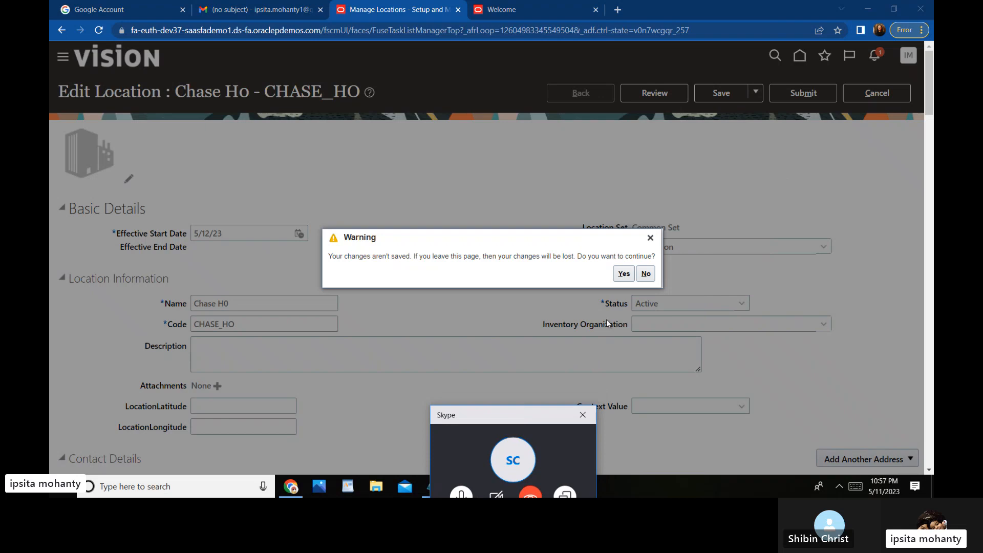
left_click(625, 273)
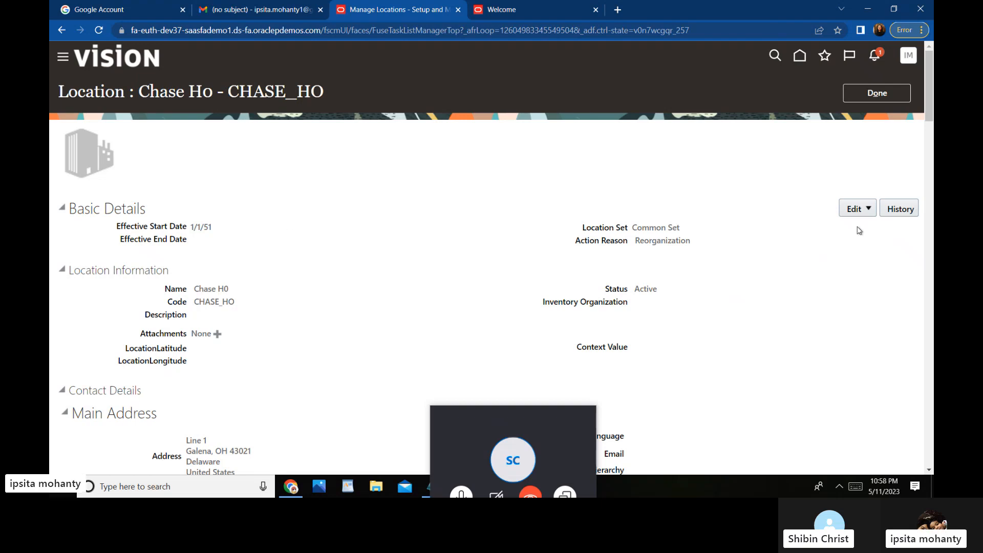
Step: Start a new dated update of Chase H0 effective 5/1/23 with action reason Relocation
left_click(870, 209)
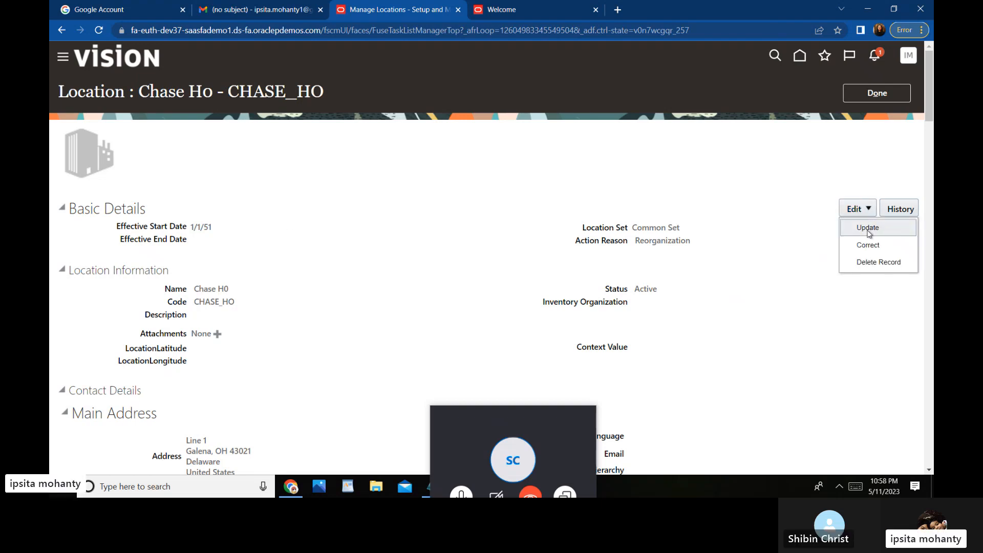
left_click(868, 227)
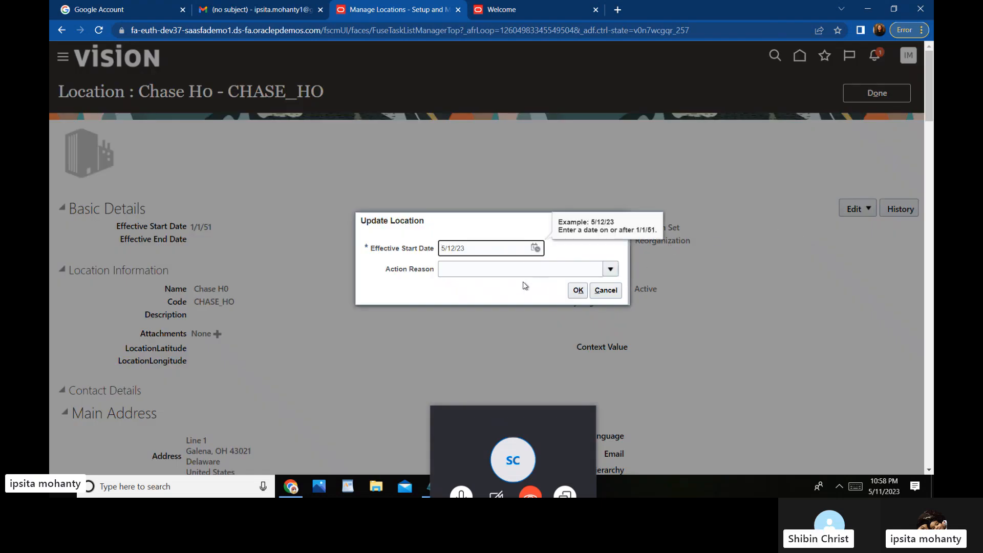
left_click(610, 270)
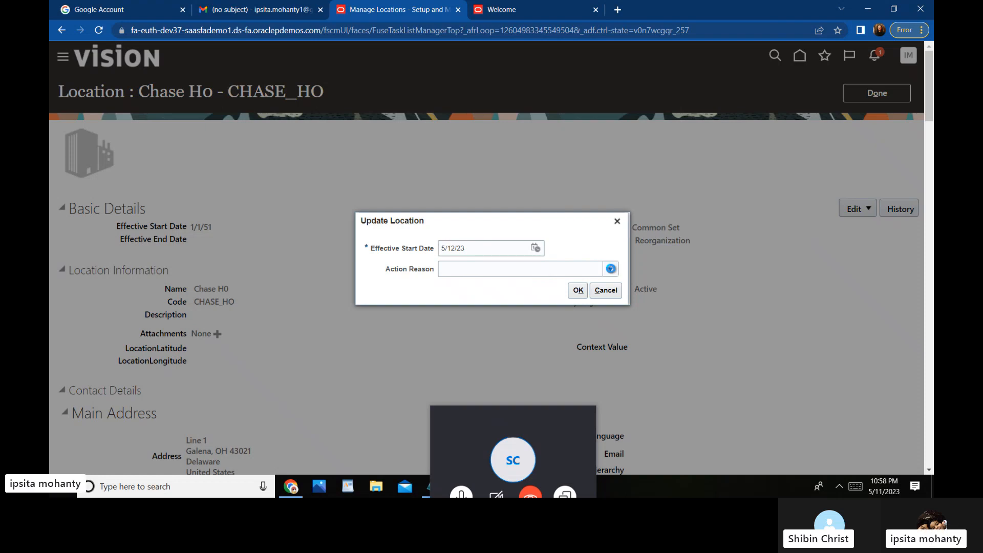
left_click(536, 249)
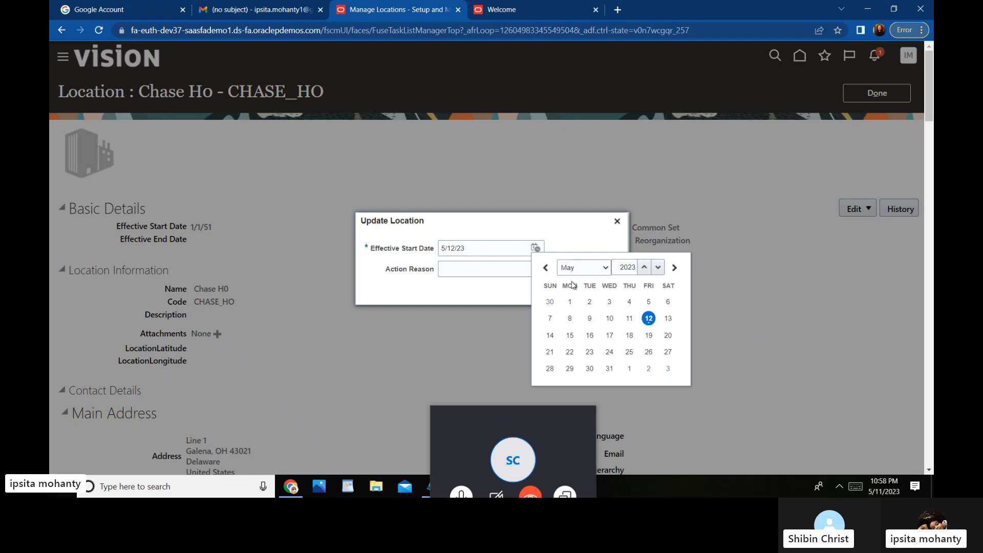
left_click(475, 247)
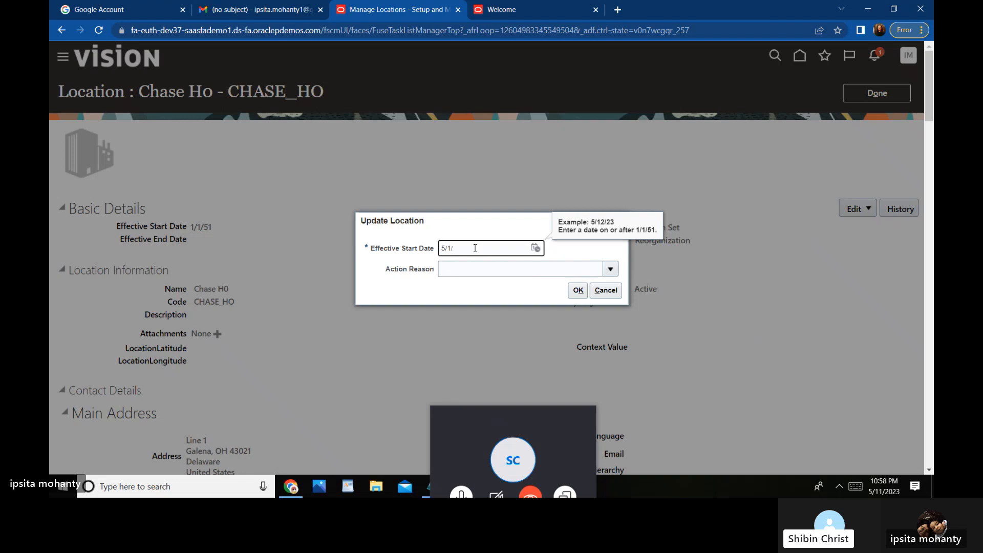
type("23")
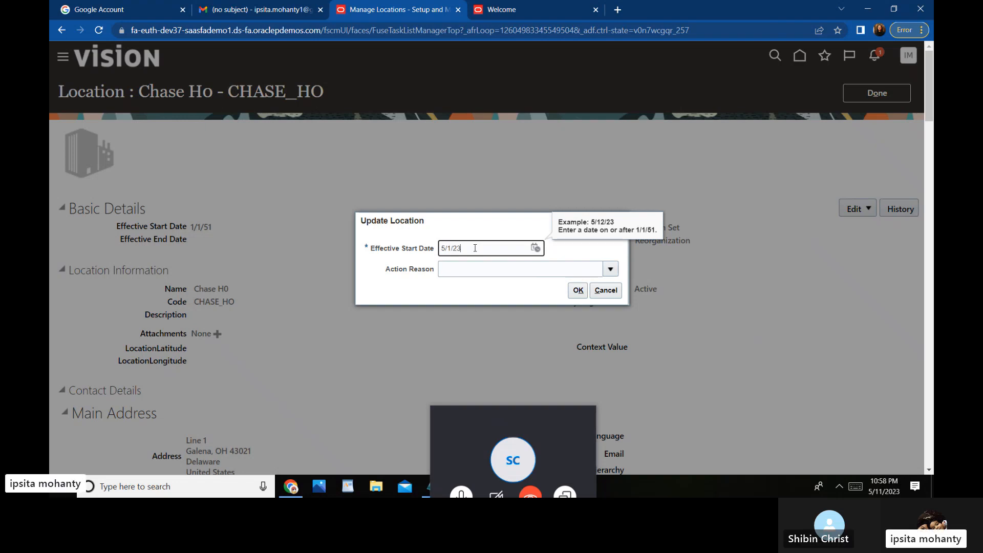
left_click(611, 268)
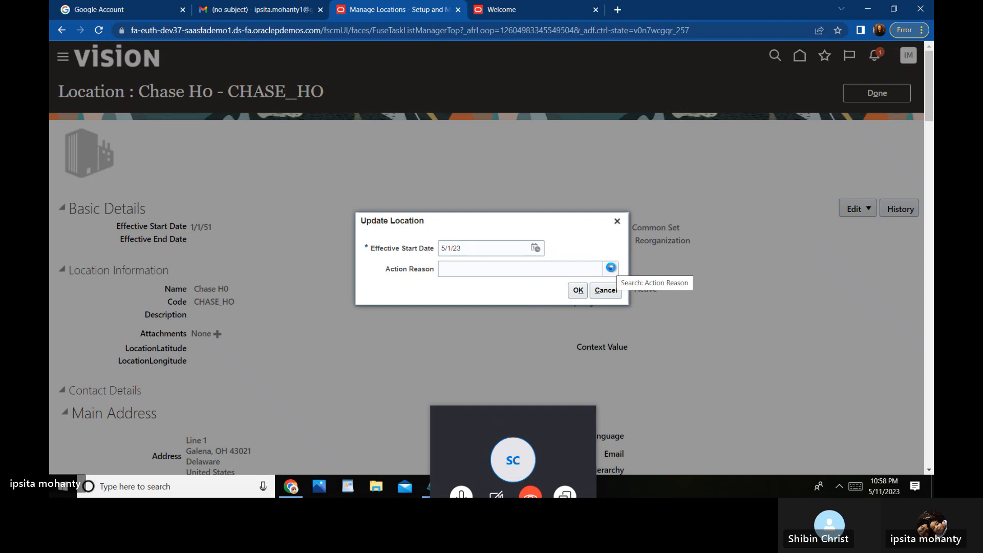
left_click(611, 268)
left_click(482, 338)
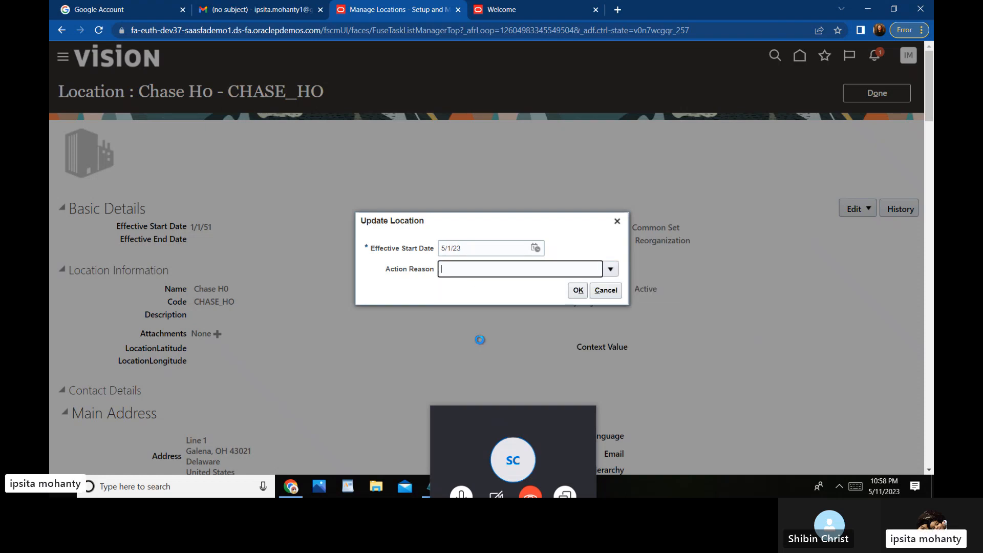
left_click(578, 291)
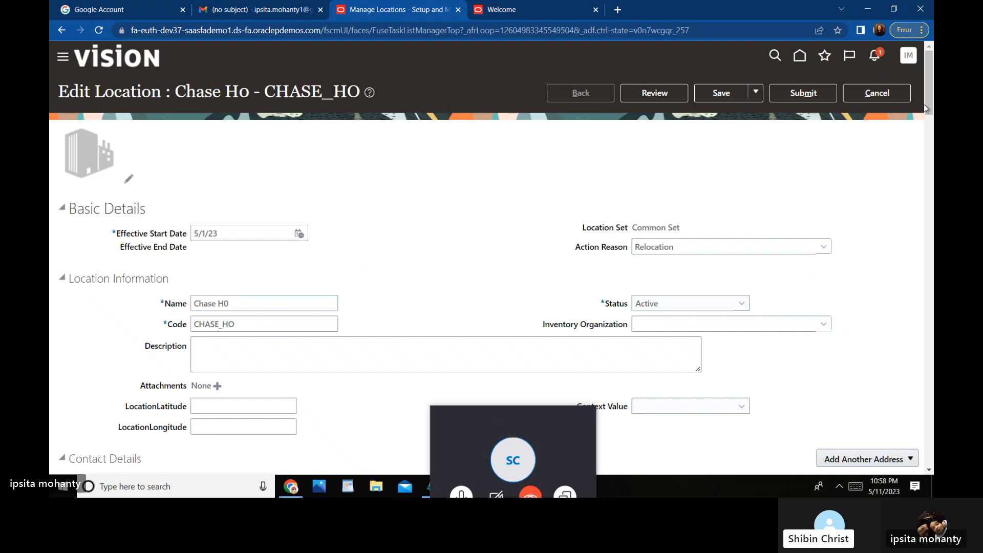
Step: Change the main address ZIP code to 43026 for Hilliard, OH, Franklin county
mouse_move(928, 112)
left_mouse_down()
mouse_move(929, 140)
mouse_move(928, 130)
left_mouse_up()
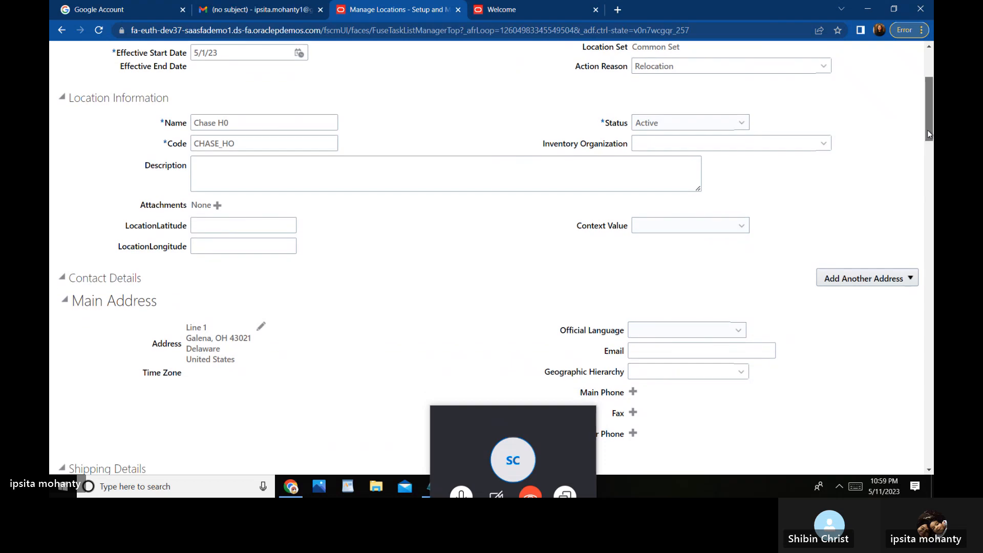
left_click(262, 329)
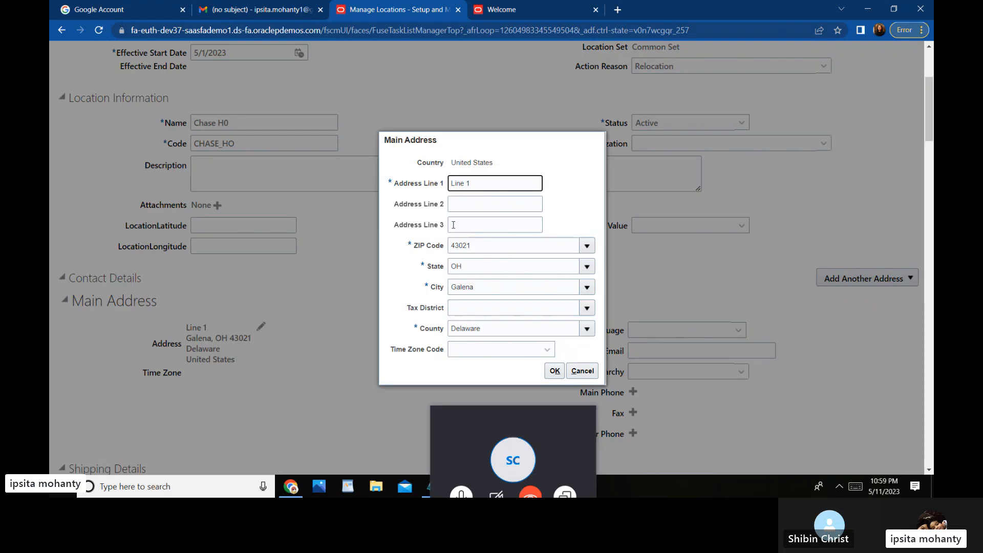
left_click(482, 247)
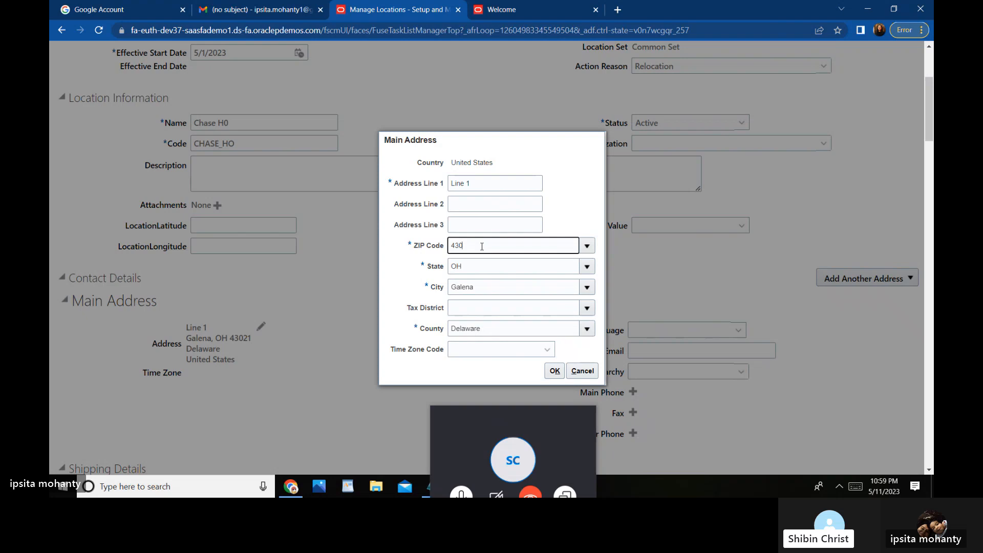
type("26")
left_click(555, 372)
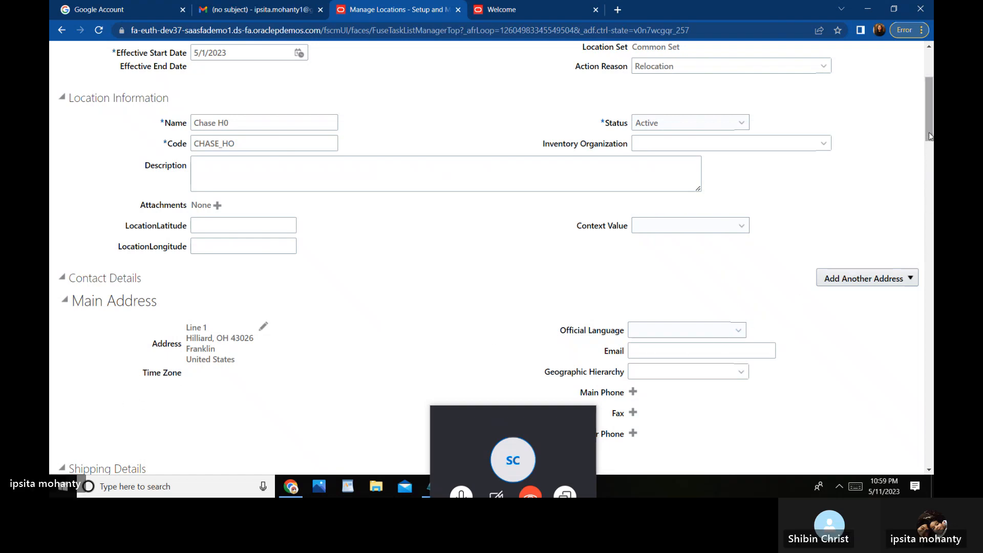
left_click_drag(929, 130, 929, 100)
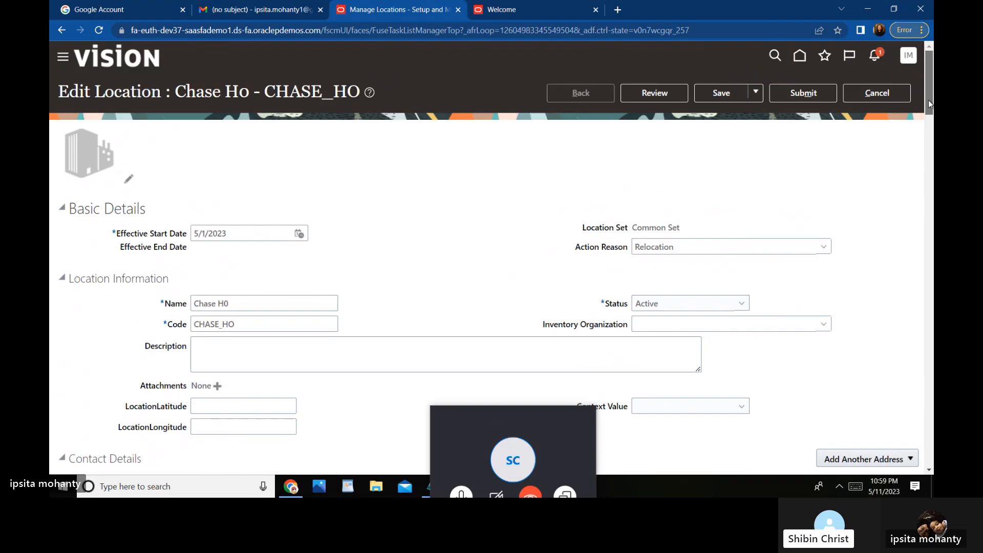
Step: Save the Chase H0 location changes, then submit them, confirming each prompt
left_click(726, 94)
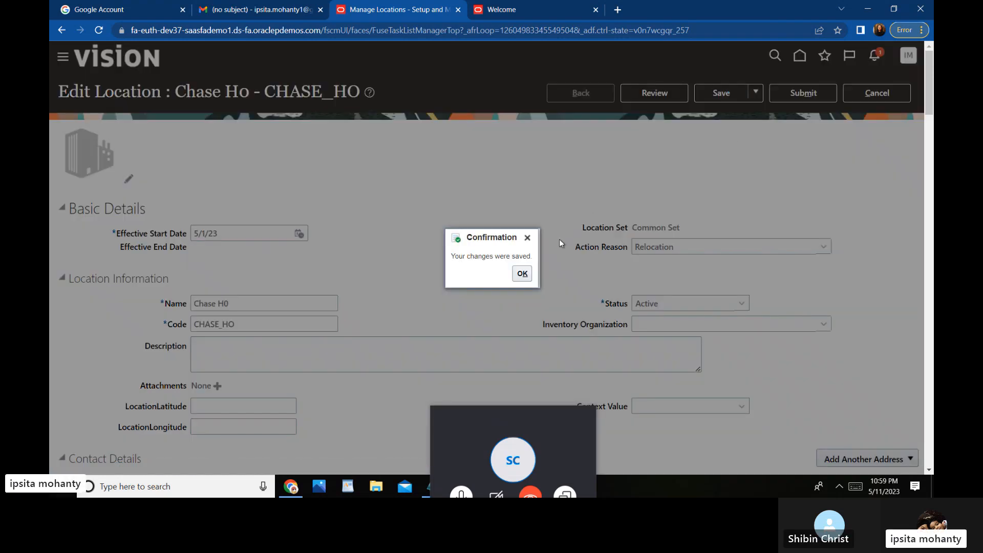
left_click(522, 274)
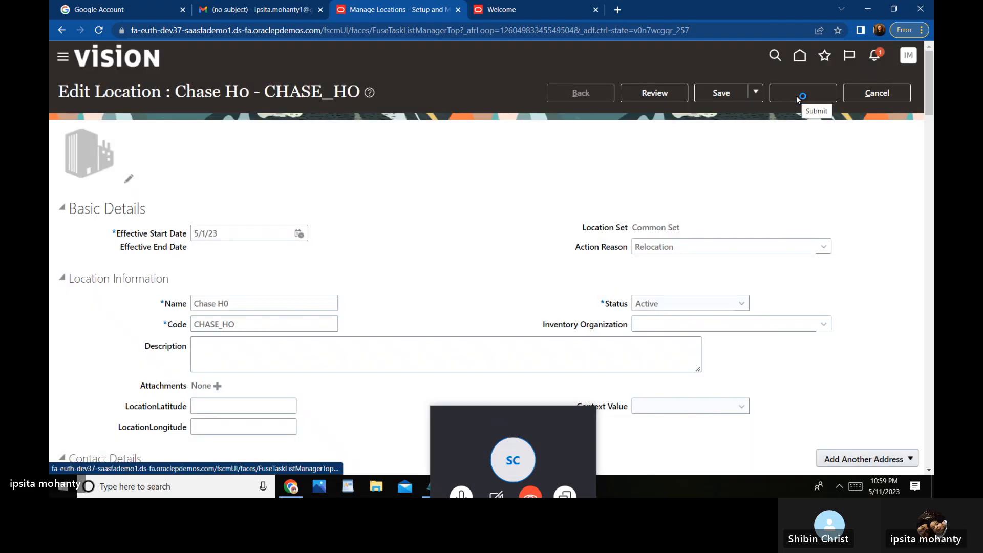
left_click(796, 98)
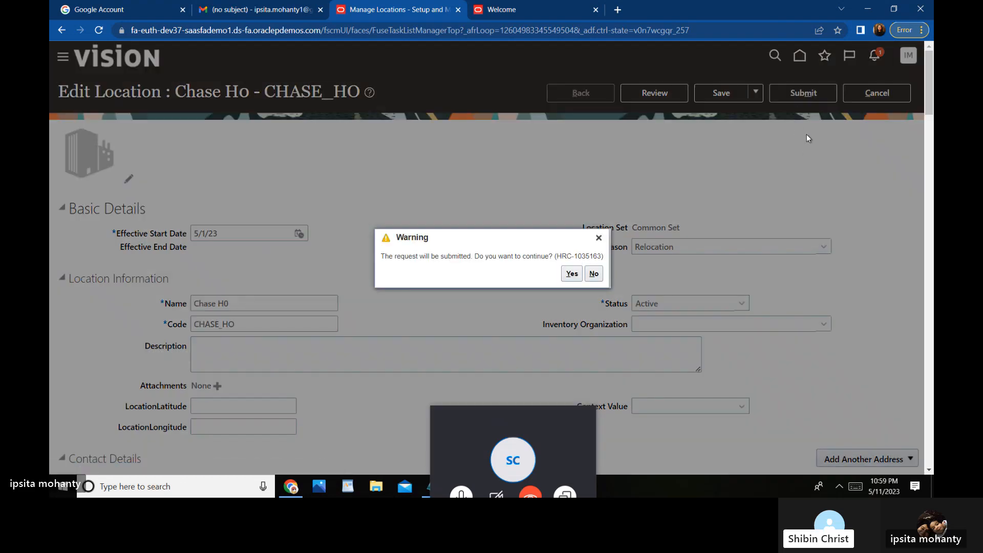
left_click(570, 275)
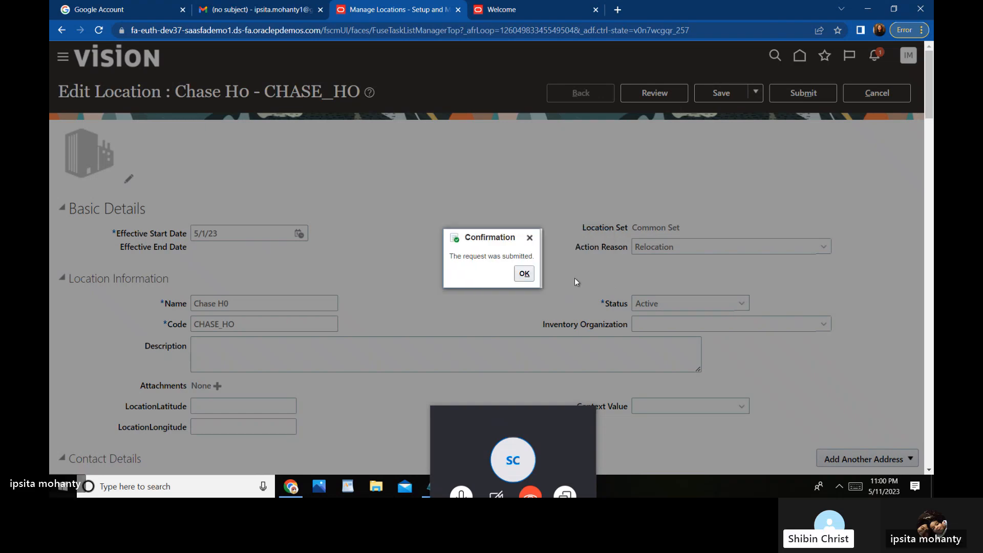
left_click(524, 274)
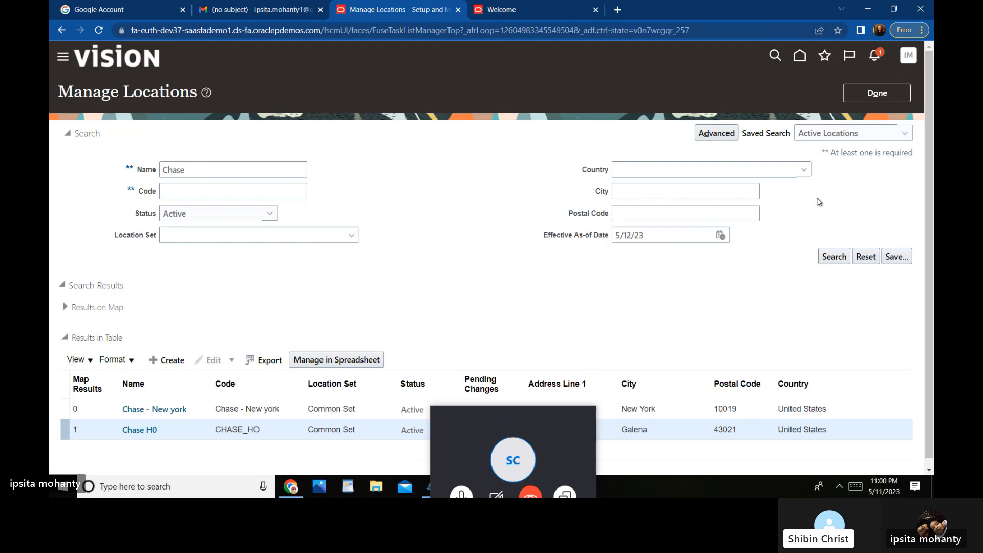
Step: Open Chase H0 and check its history, which shows only the 1/1/51 Reorganization record
left_click(155, 432)
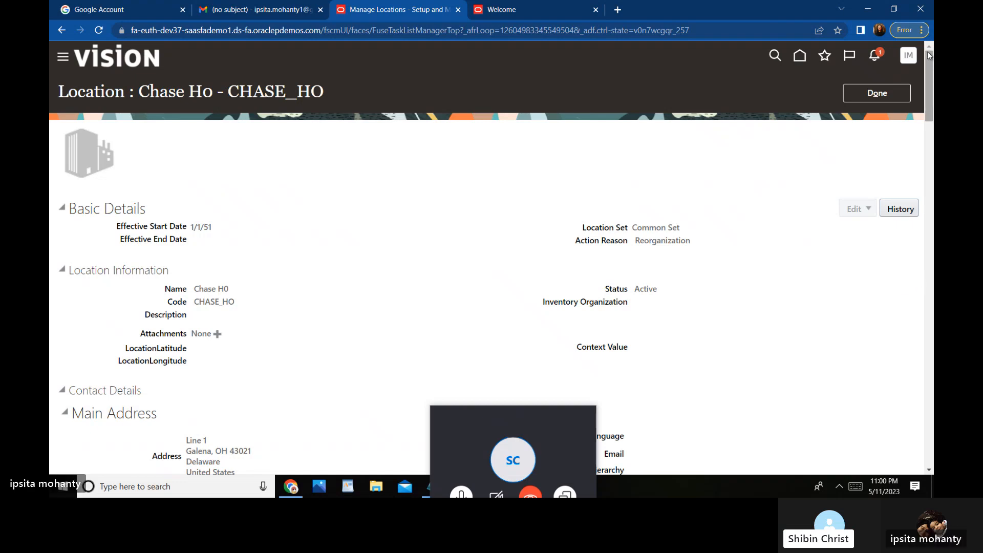
left_click(898, 209)
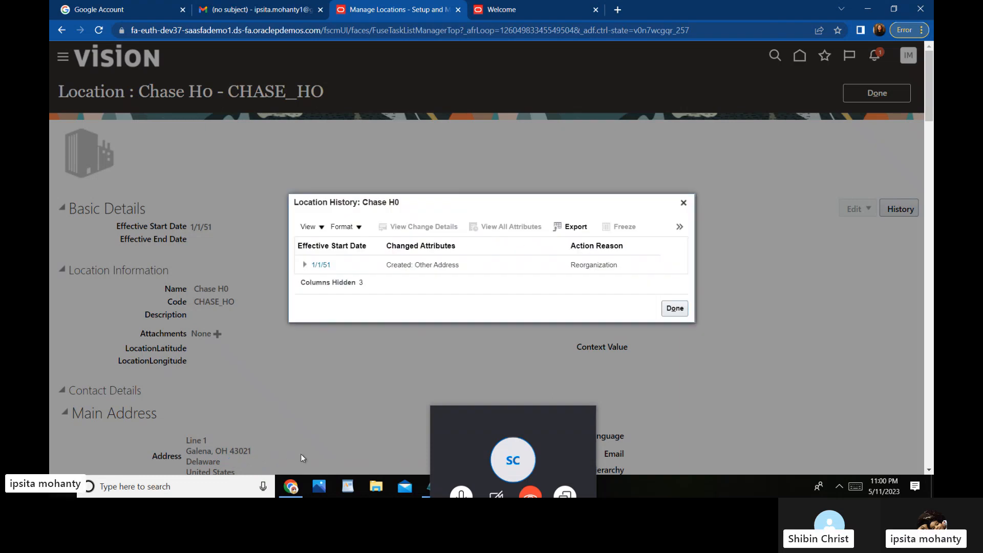
left_click(675, 308)
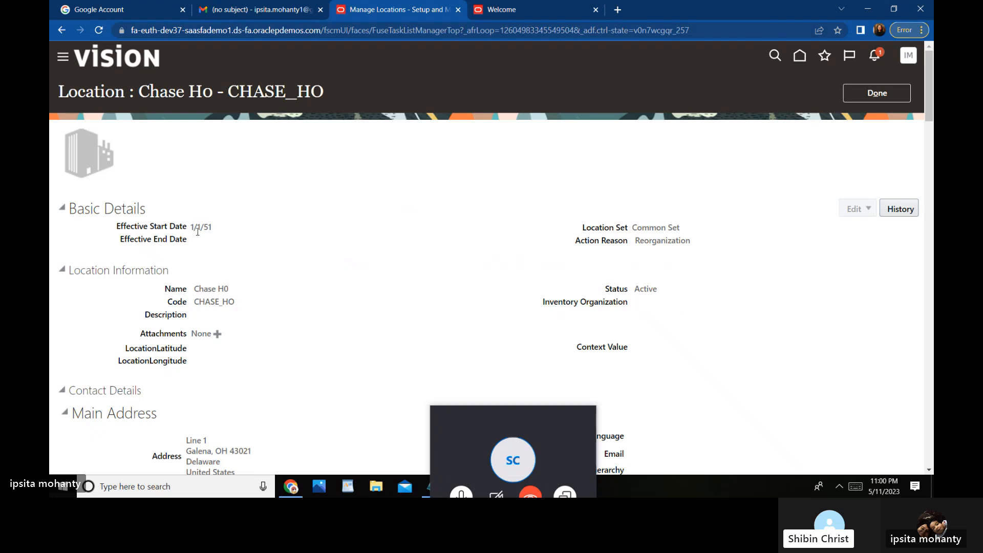
Step: Go back to the Chase results, where Chase H0 now shows Pending Changes as Yes
left_click(878, 93)
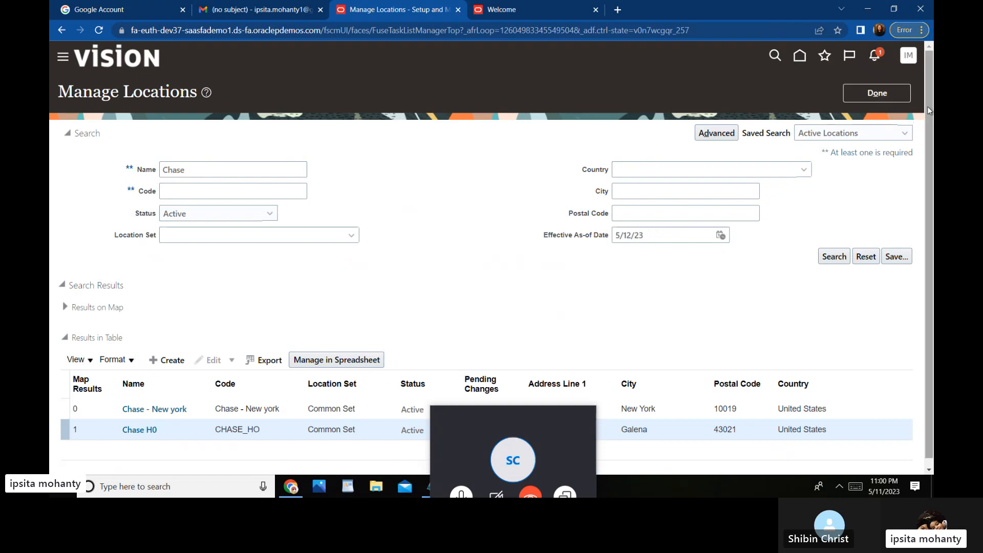
left_click_drag(927, 106, 928, 114)
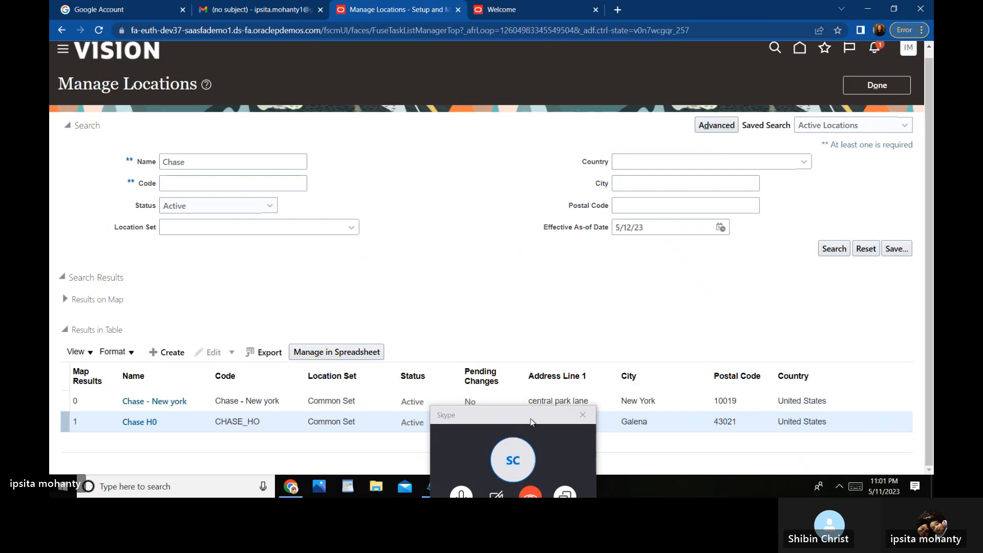
left_click_drag(530, 422, 493, 161)
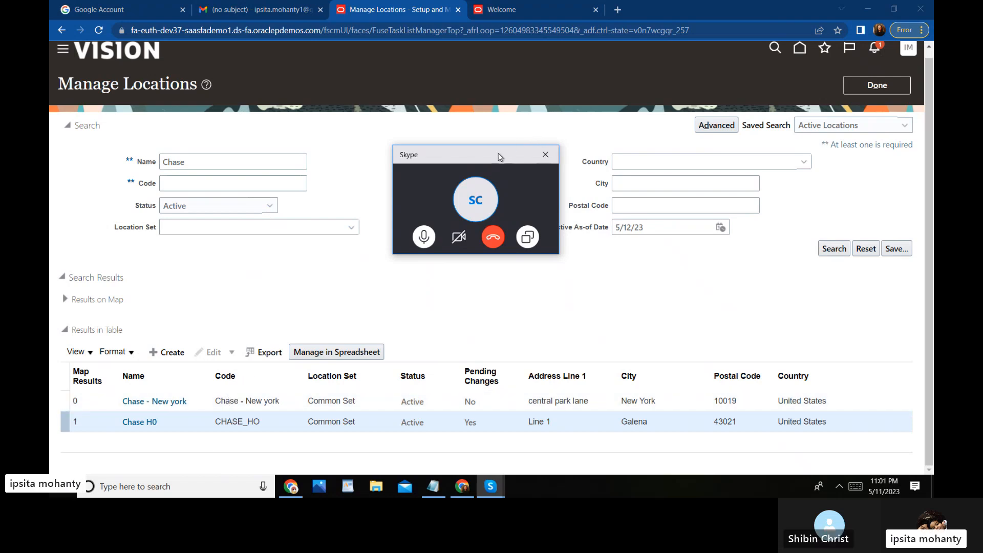
left_click_drag(498, 153, 477, 189)
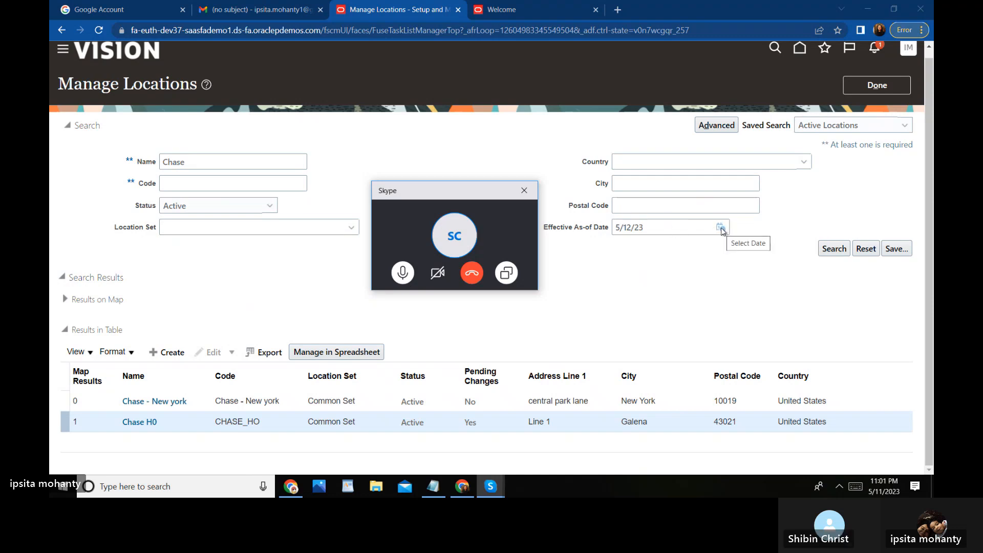
Step: Change the Effective As-of Date from 5/12/23 to 4/1/23 and rerun the Chase search
left_click(633, 226)
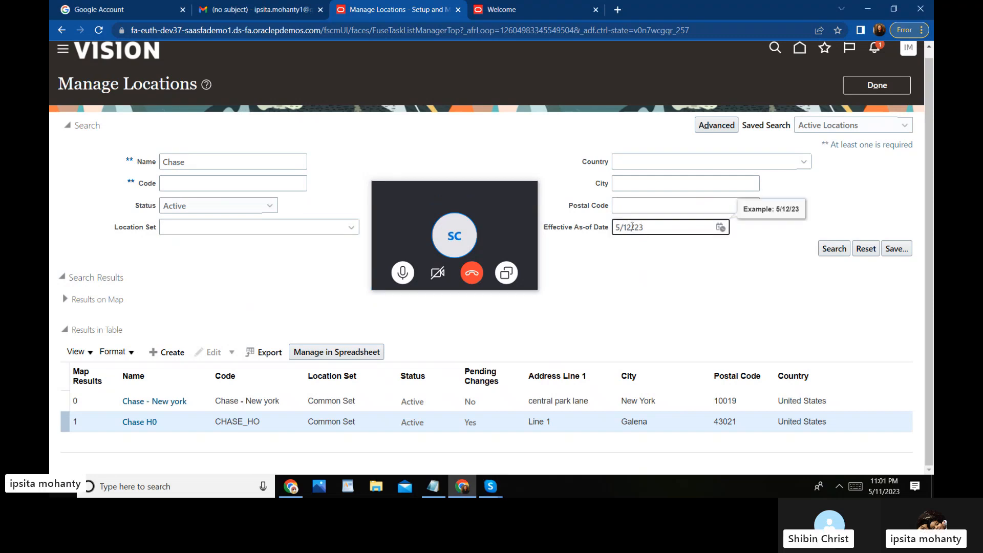
key("BackSpace")
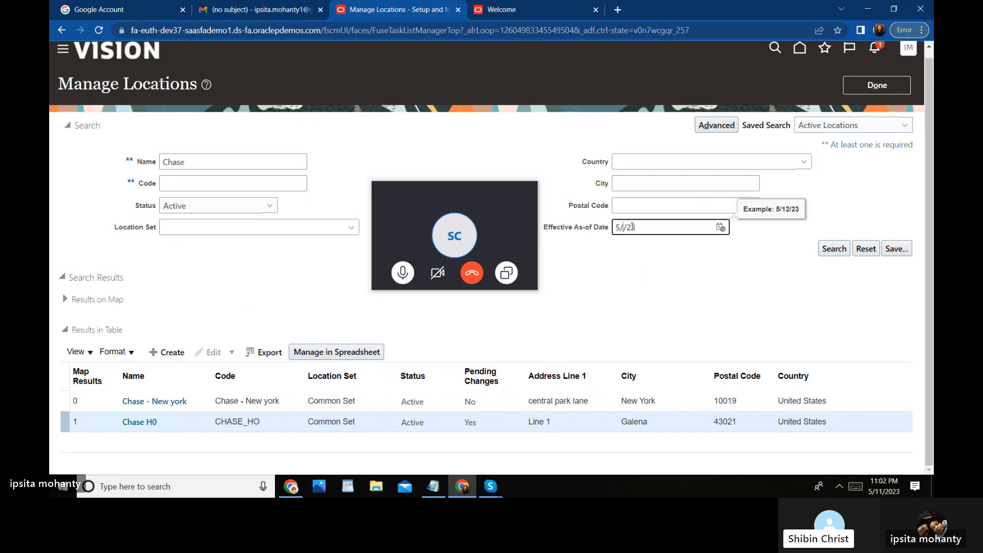
type("1")
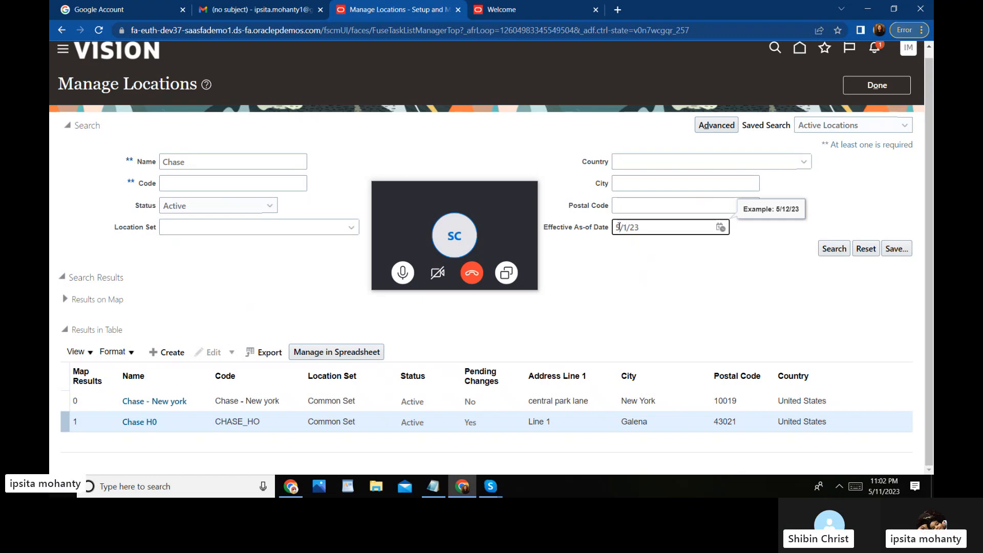
left_click(618, 227)
key("BackSpace")
type("4")
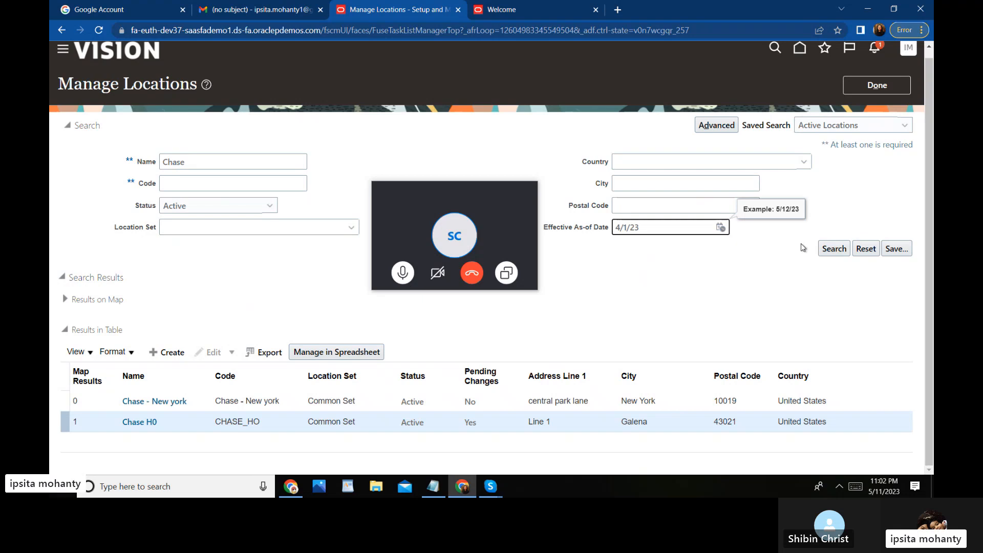
left_click(829, 250)
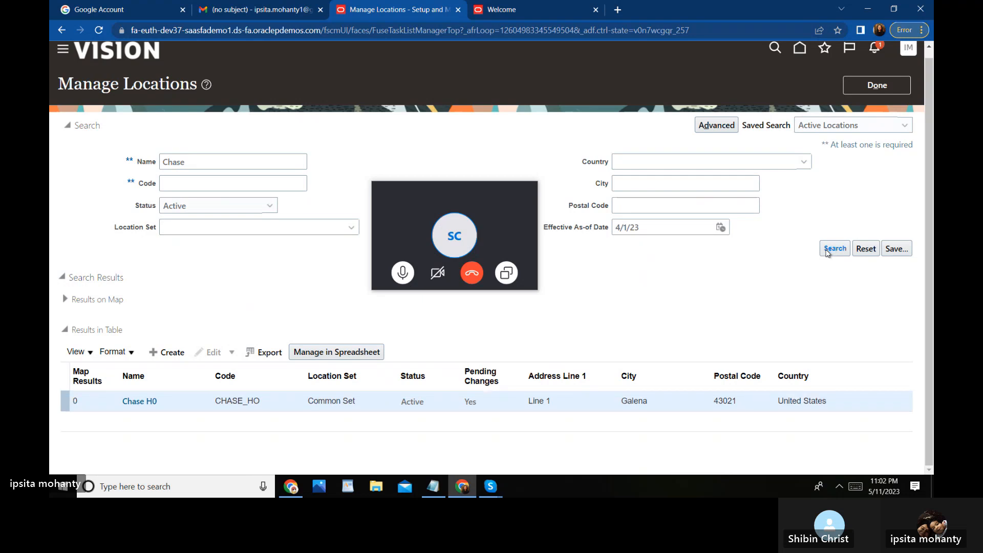
Step: Open Chase H0 as of 4/1/23 and view its change history
left_click(139, 402)
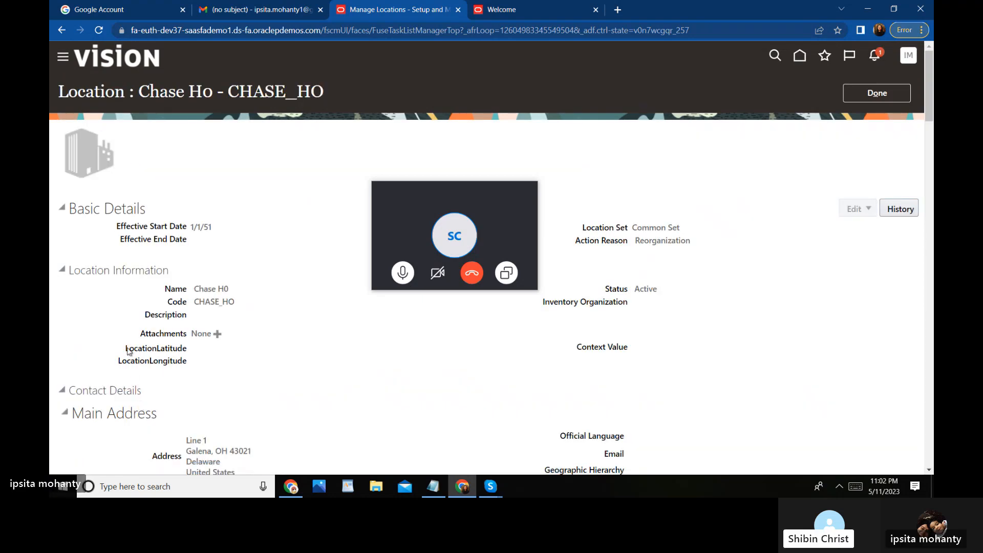
left_click(899, 210)
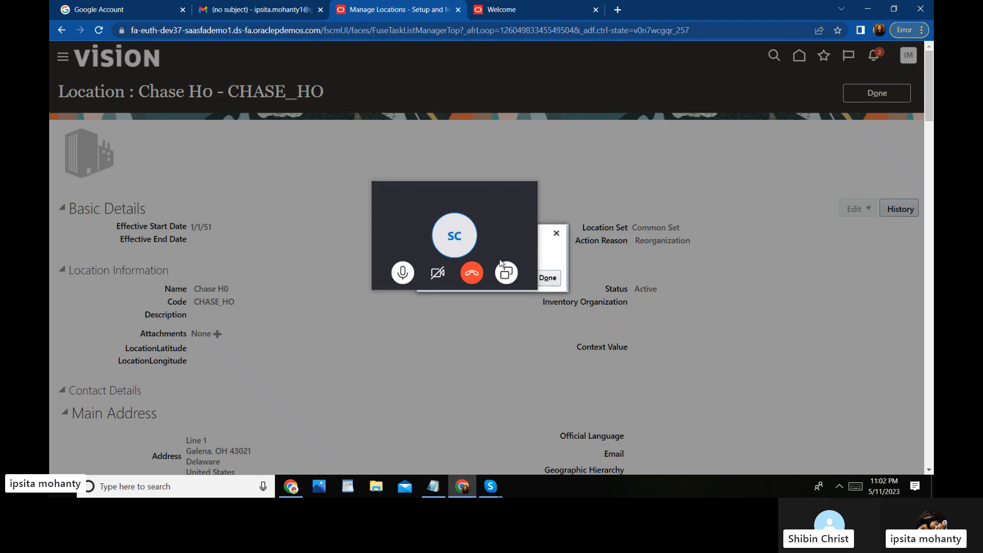
left_click_drag(480, 198, 488, 74)
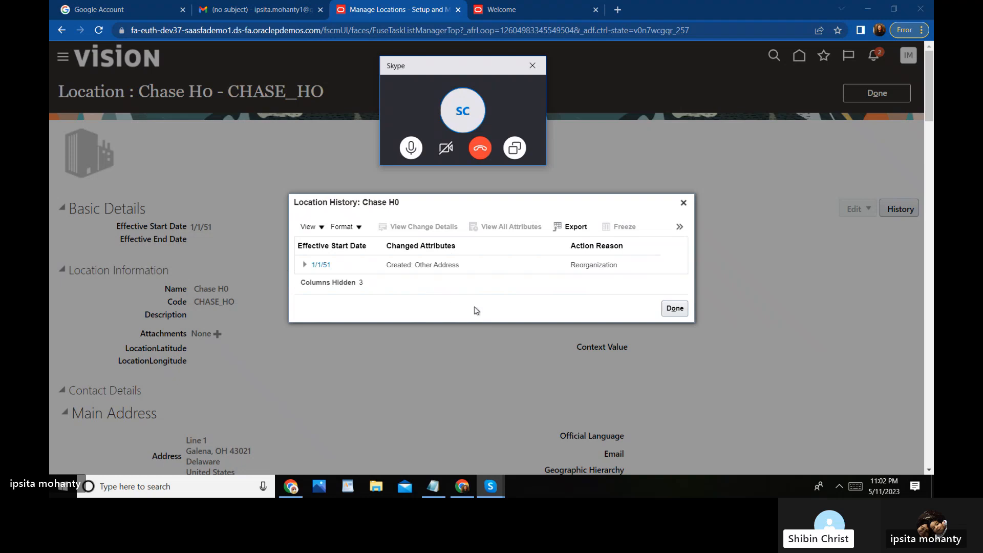
left_click(674, 309)
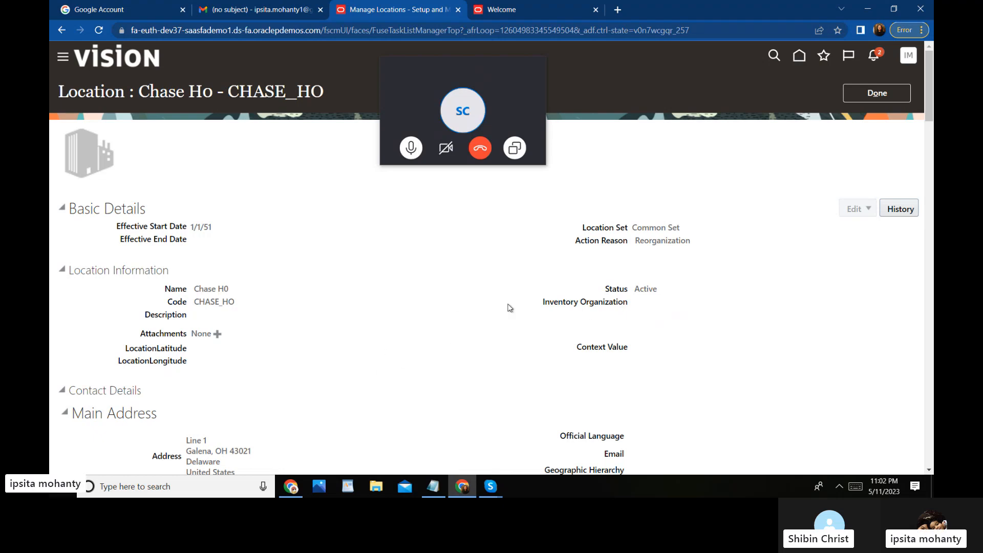
Step: Reopen the history and expand the original 1/1/51 record to review it
left_click(897, 207)
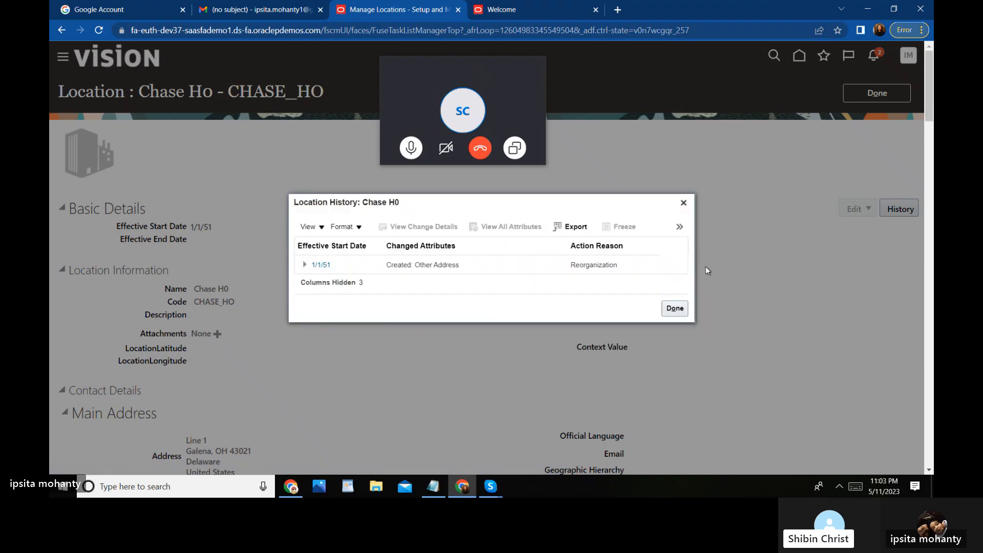
left_click(306, 266)
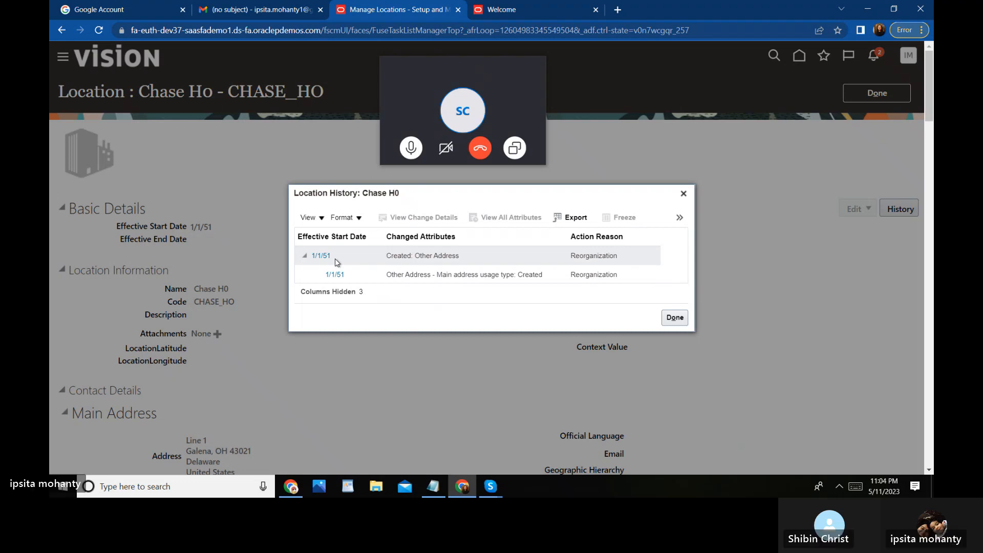
left_click(675, 318)
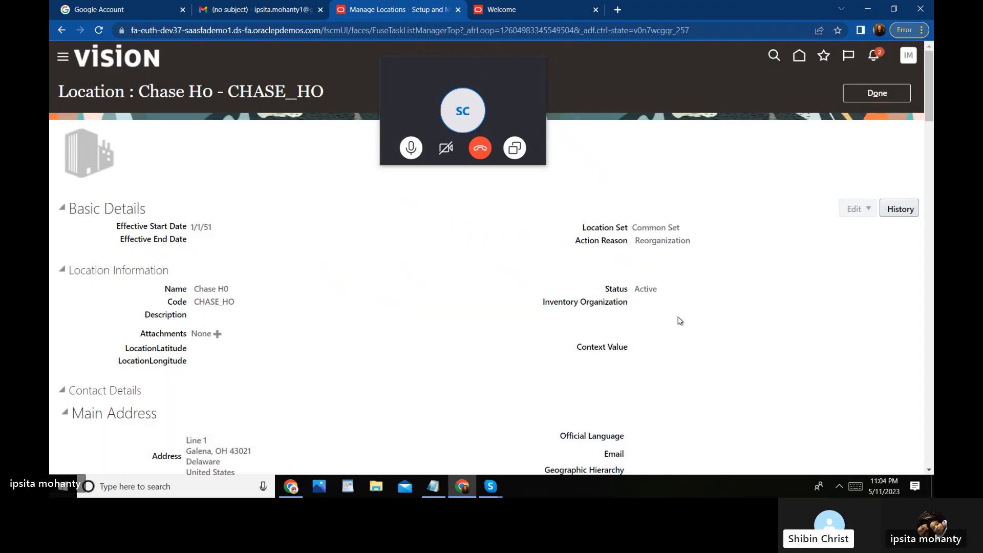
Step: Clear the as-of date, search again, and open Chase H0 showing the Hilliard, OH 43026 address
left_click(880, 93)
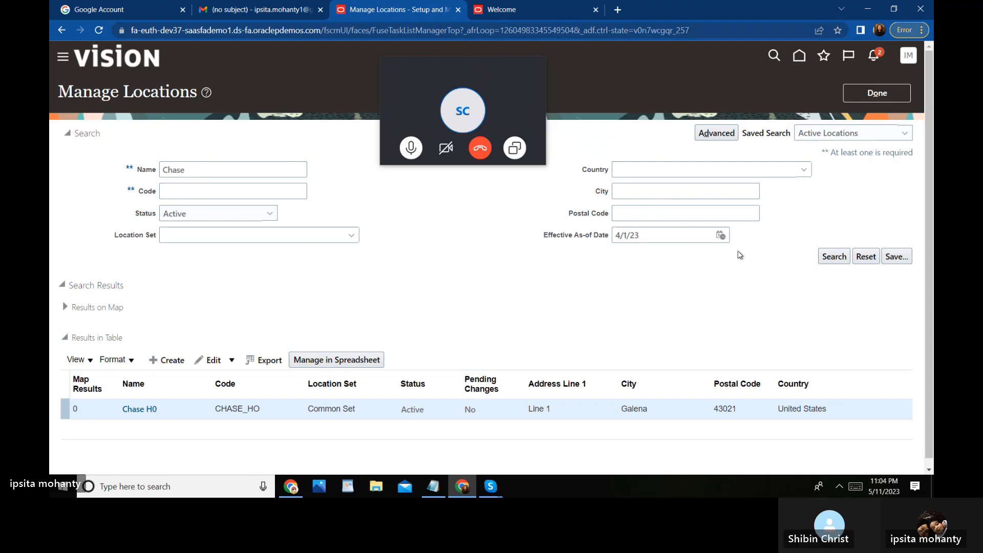
left_click(660, 235)
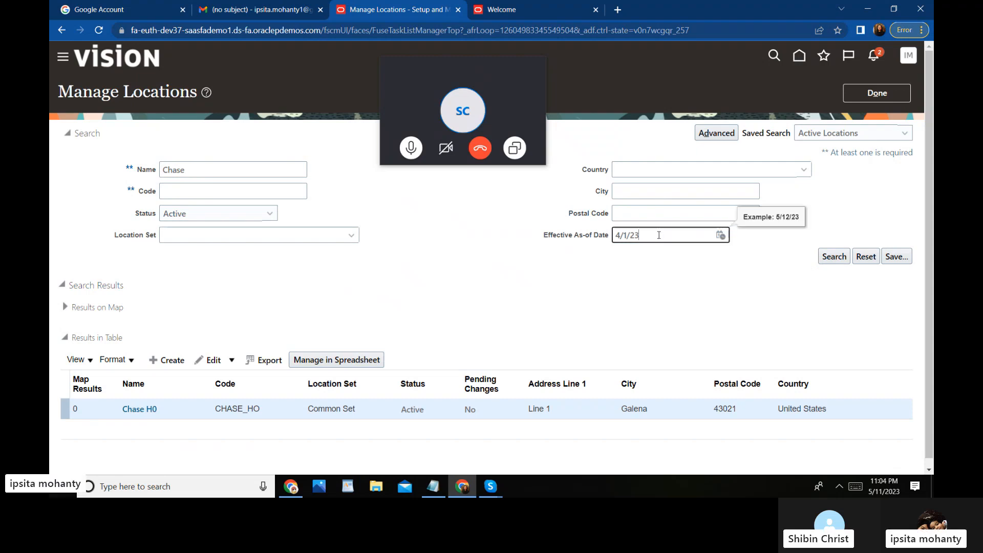
key("BackSpace")
key("BackSpace")
key("BackSpace")
key("BackSpace")
key("BackSpace")
key("BackSpace")
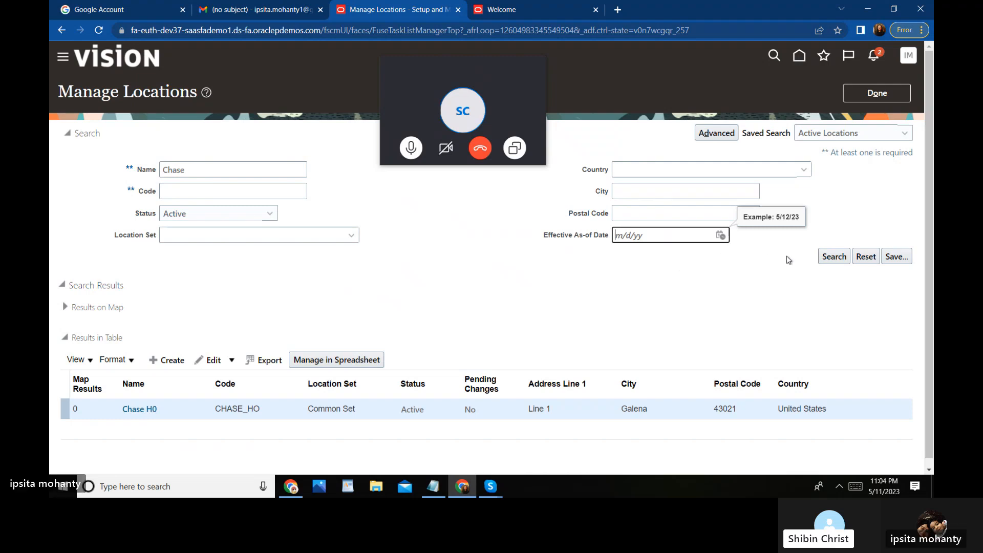
left_click(830, 257)
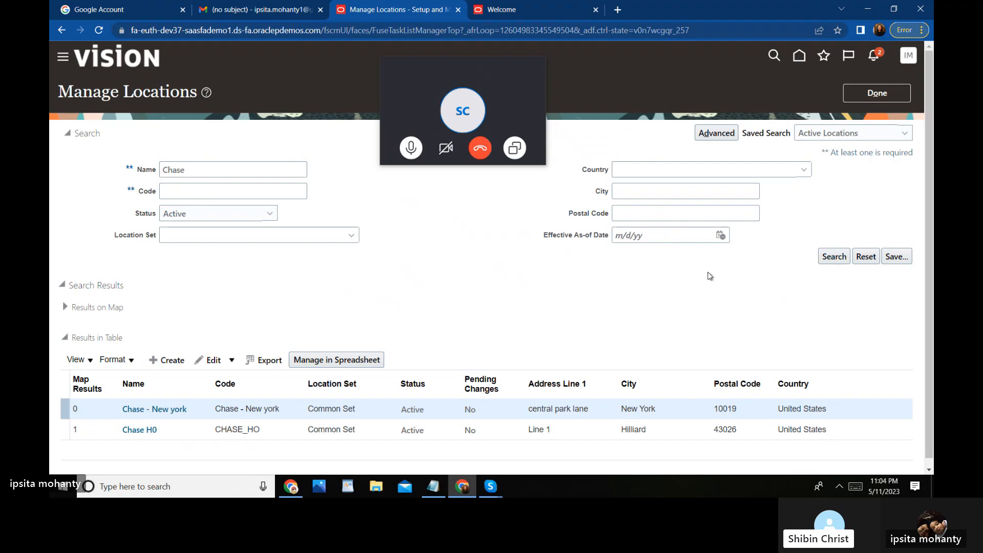
left_click(138, 430)
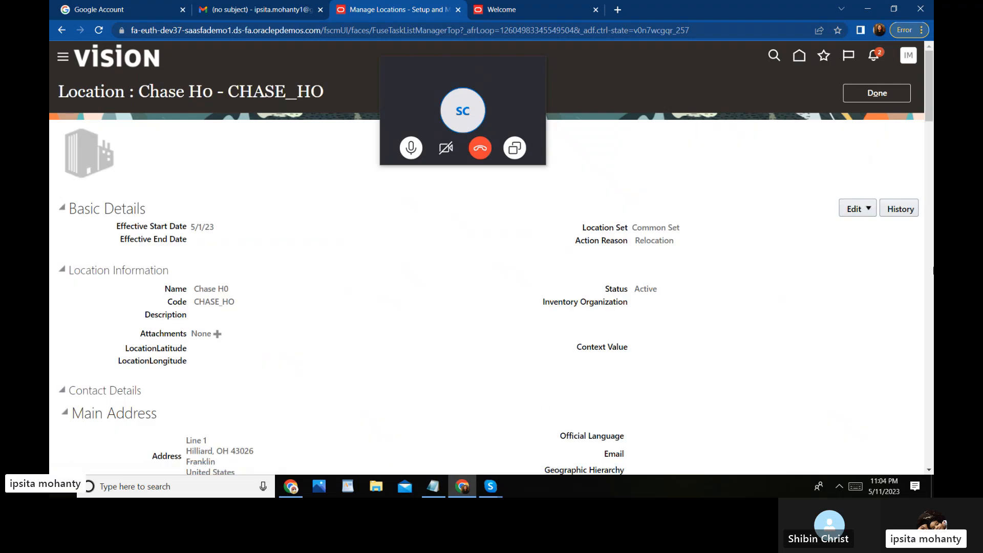
mouse_move(929, 111)
left_mouse_down()
mouse_move(933, 151)
mouse_move(931, 108)
left_mouse_up()
left_click(897, 210)
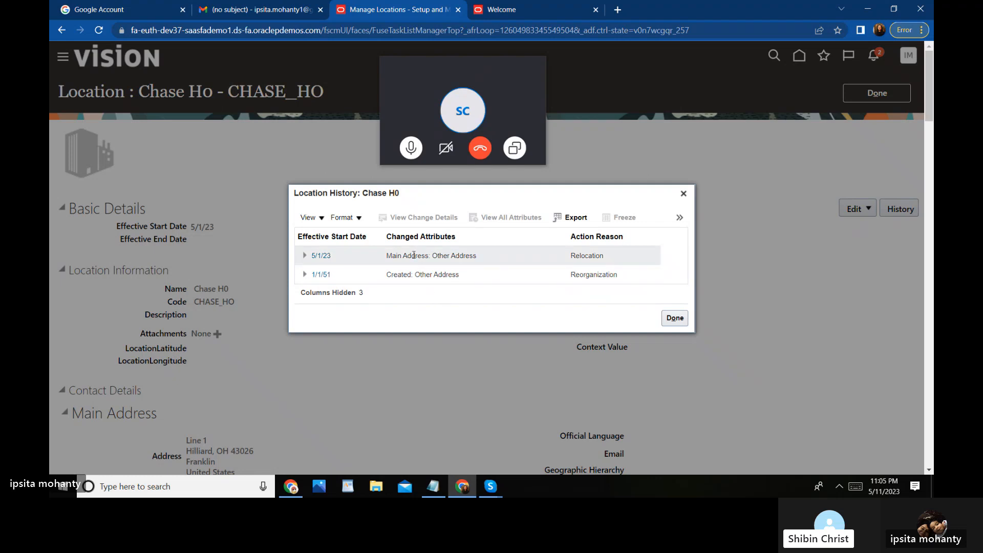
left_click(395, 256)
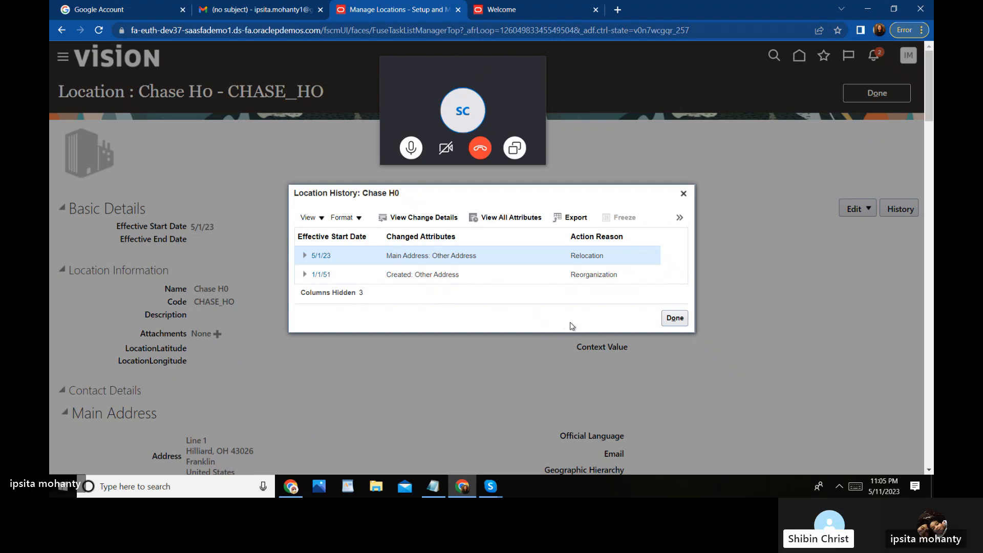
left_click(432, 219)
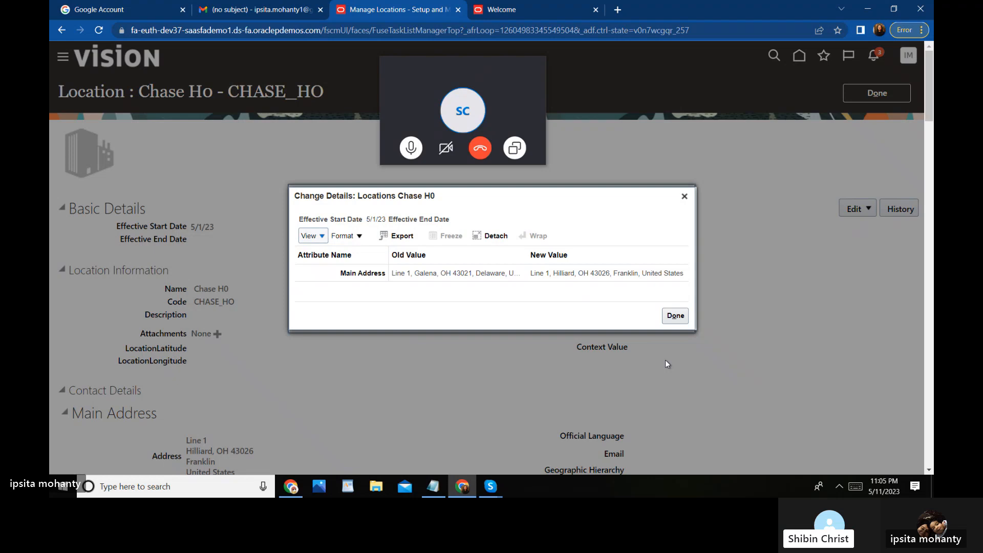
left_click(676, 317)
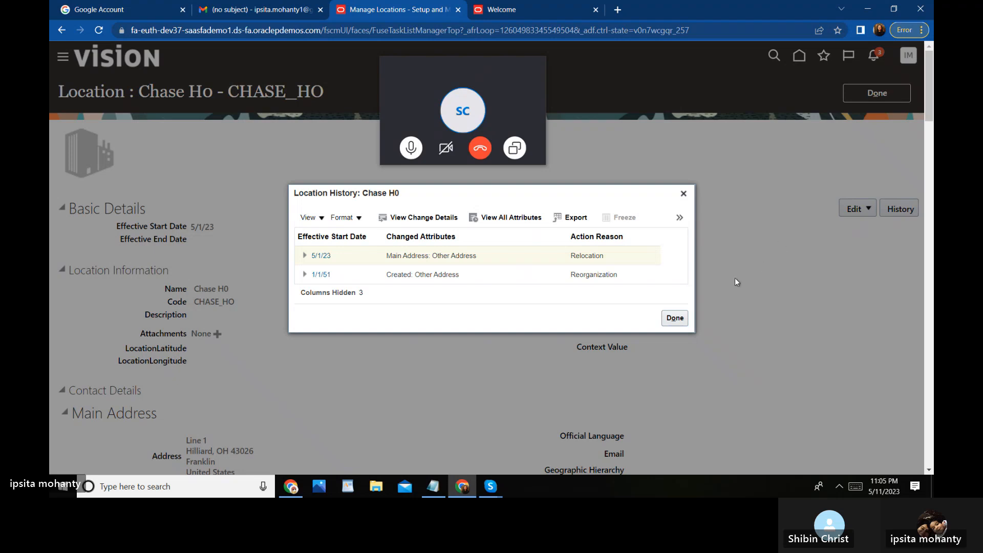
left_click(675, 318)
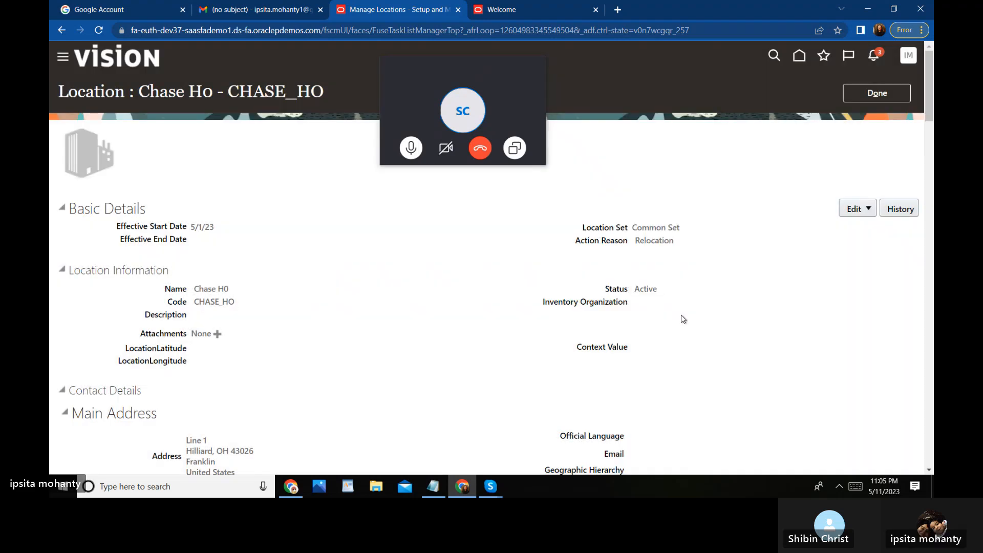
Step: Leave the locations task and return to the 001 Chase task list filtered on location
left_click(871, 92)
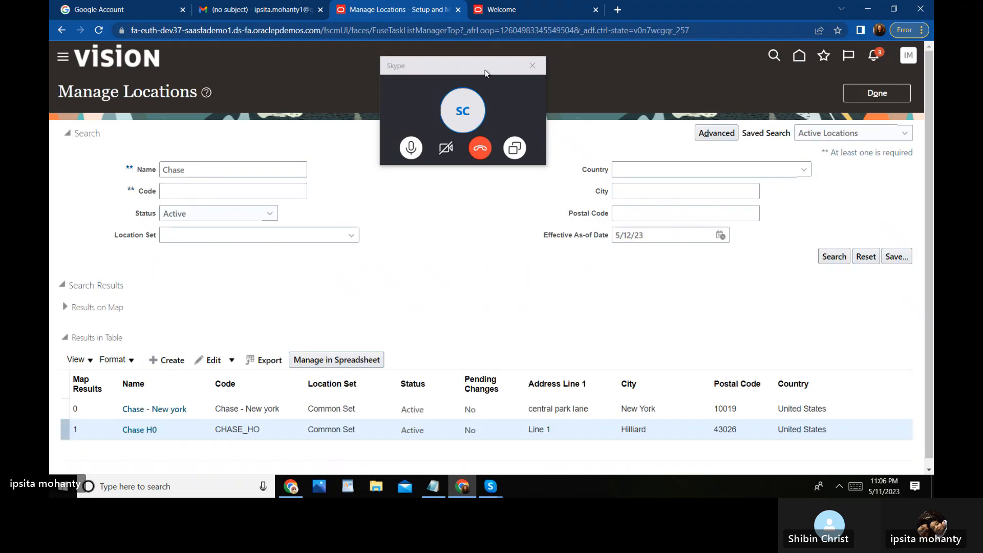
left_click_drag(486, 73, 490, 47)
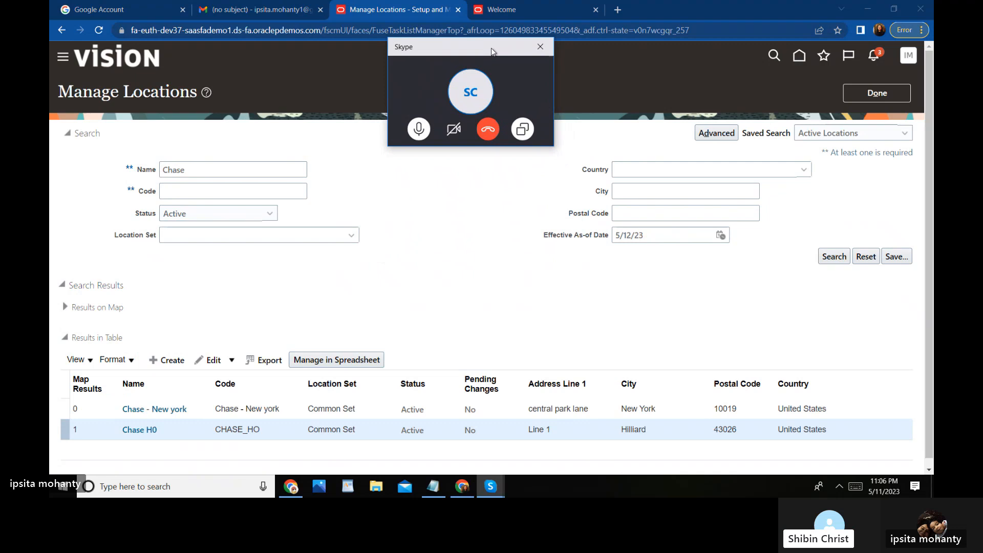
left_click(889, 100)
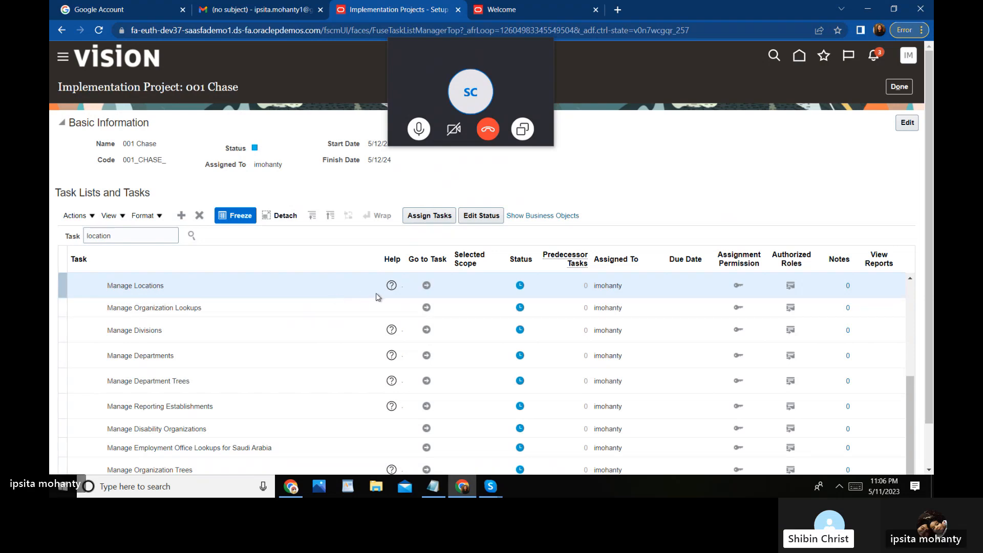
left_click(116, 236)
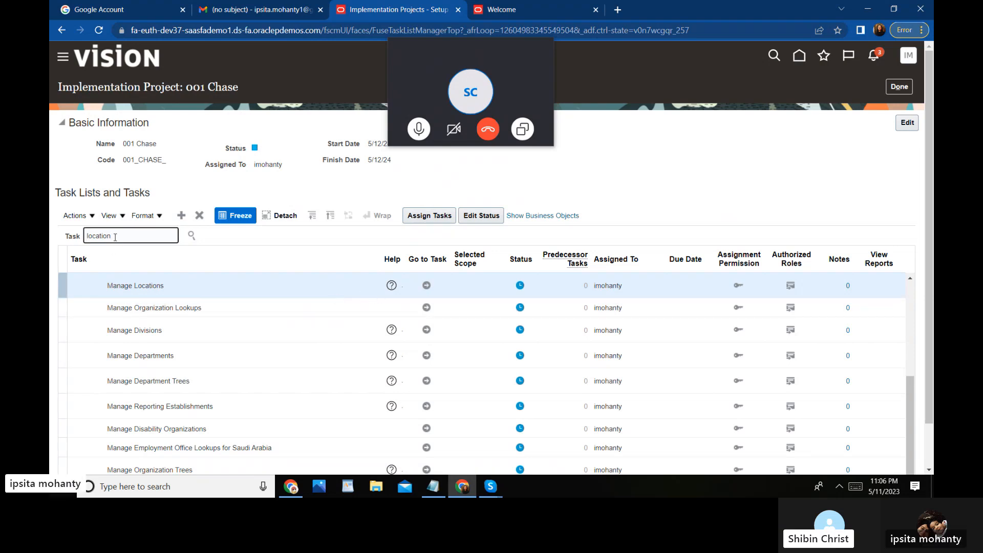
Step: Search the project tasks for 'action' and locate Manage Actions under Define Checklists
key("BackSpace")
key("BackSpace")
key("BackSpace")
key("BackSpace")
key("BackSpace")
key("BackSpace")
key("BackSpace")
key("BackSpace")
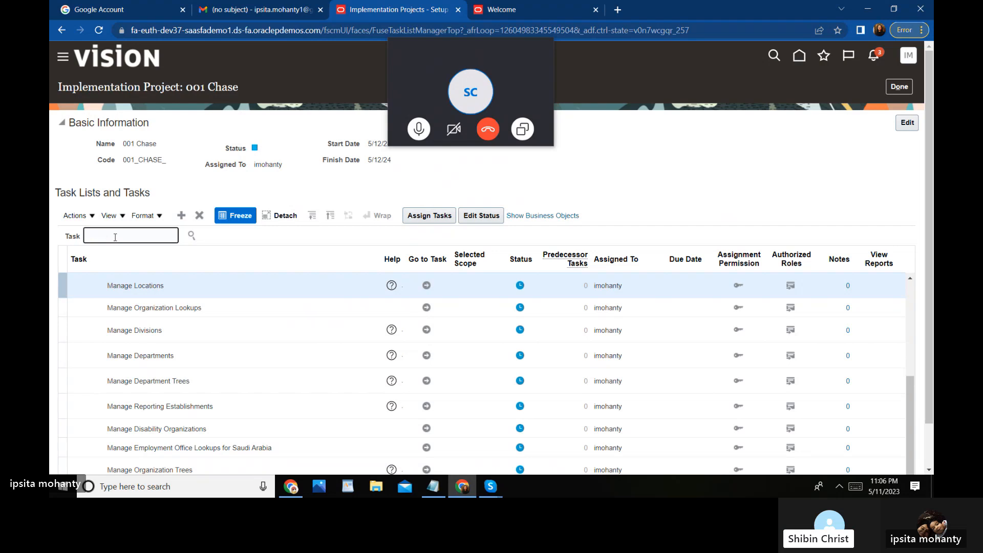
type("acti")
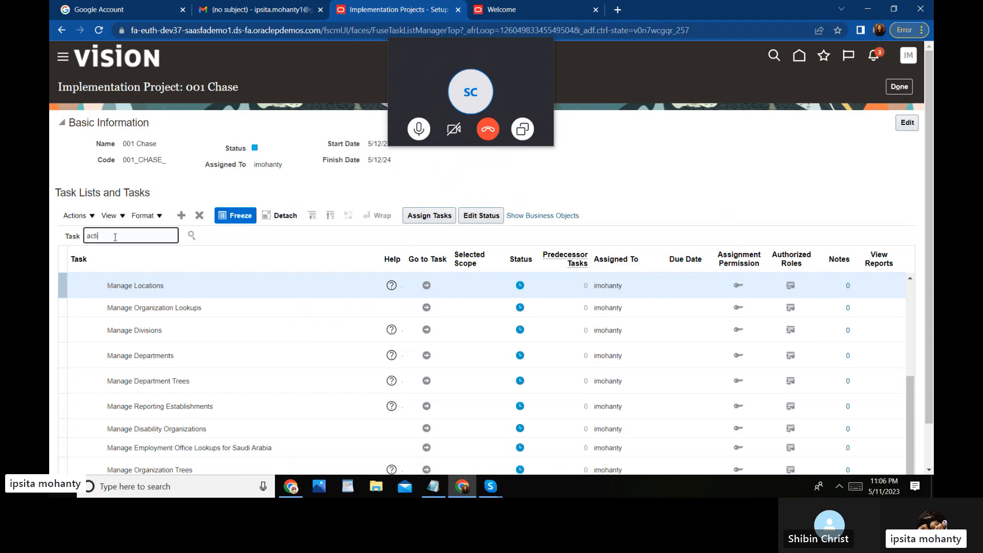
type("on")
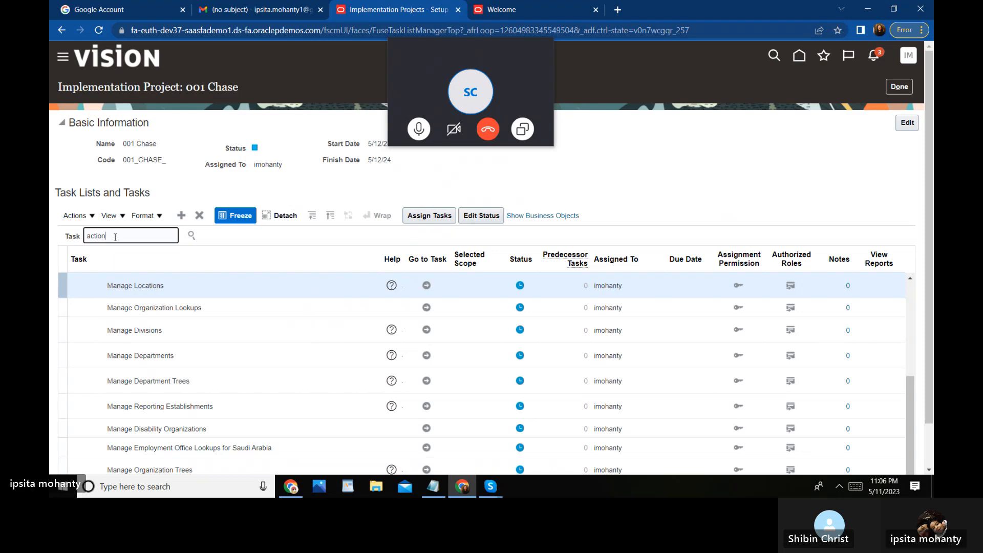
key("Return")
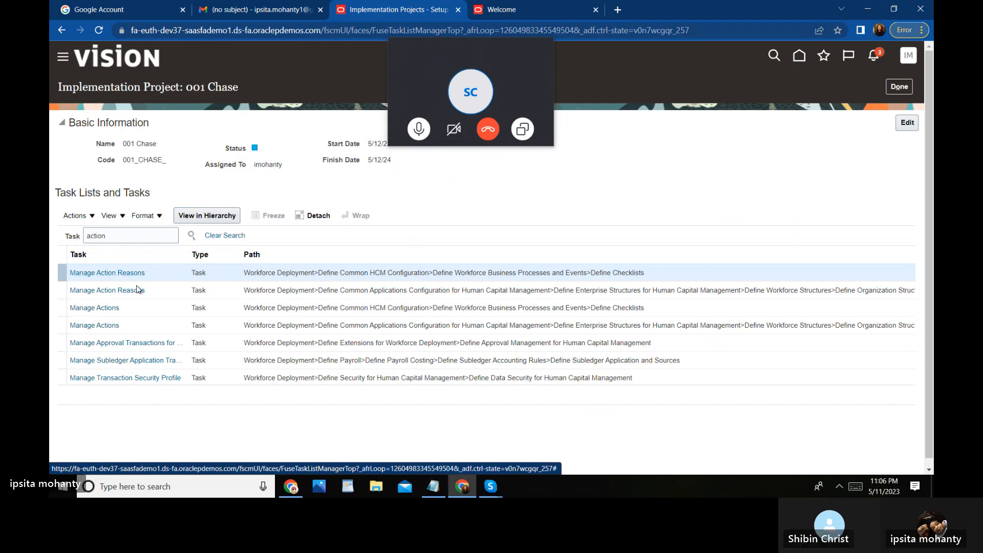
left_click(119, 311)
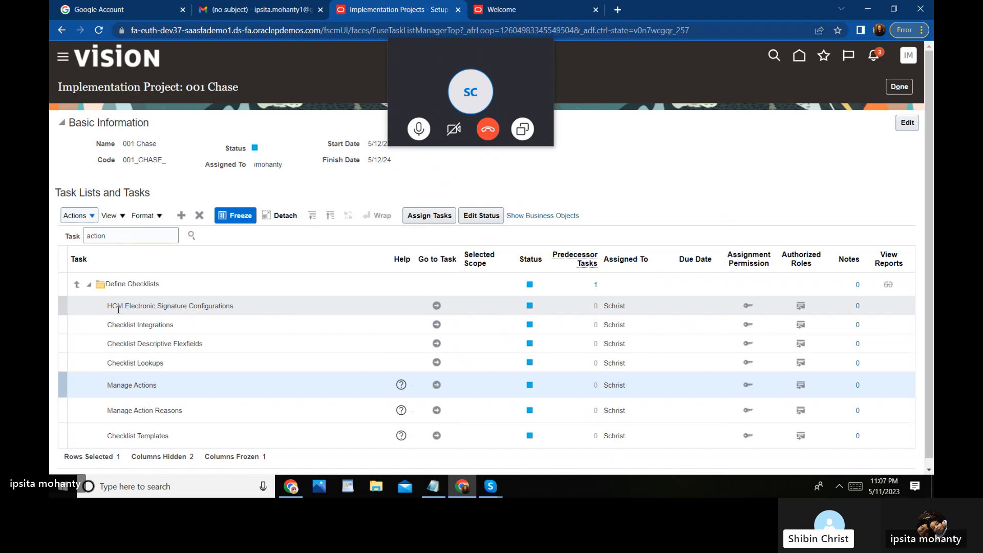
left_click(116, 236)
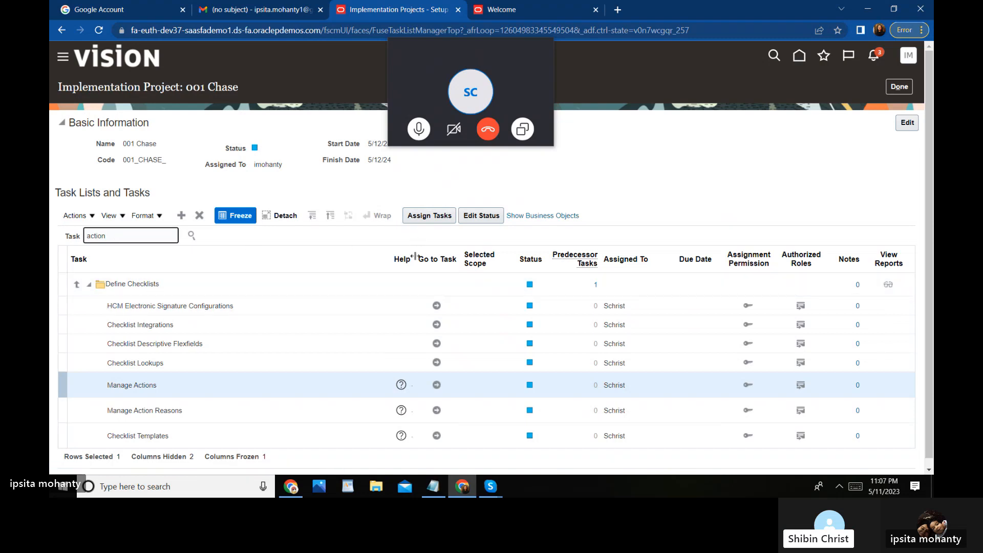
left_click(441, 285)
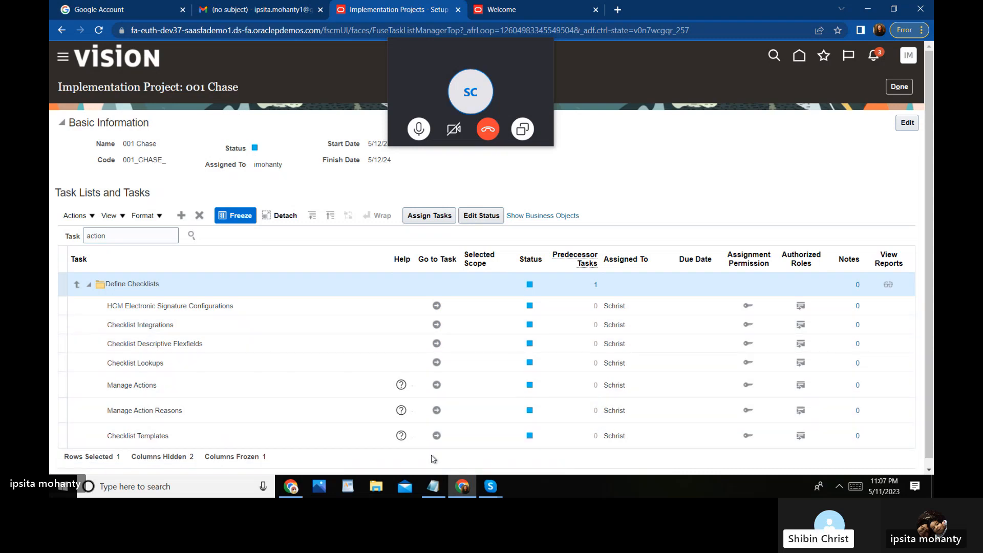
left_click(438, 386)
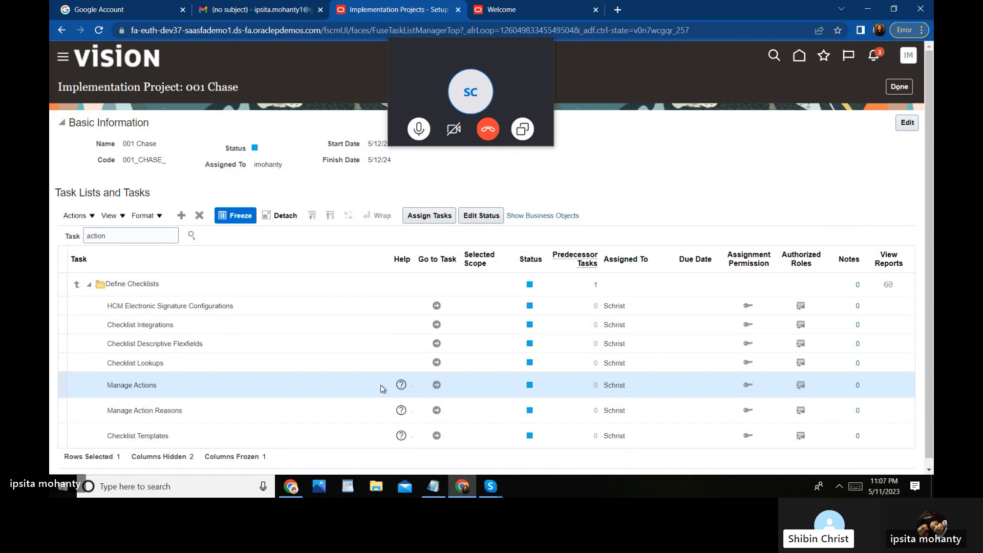
Step: Launch Manage Actions and follow the notice's link to the responsive Configure Actions page
left_click(437, 385)
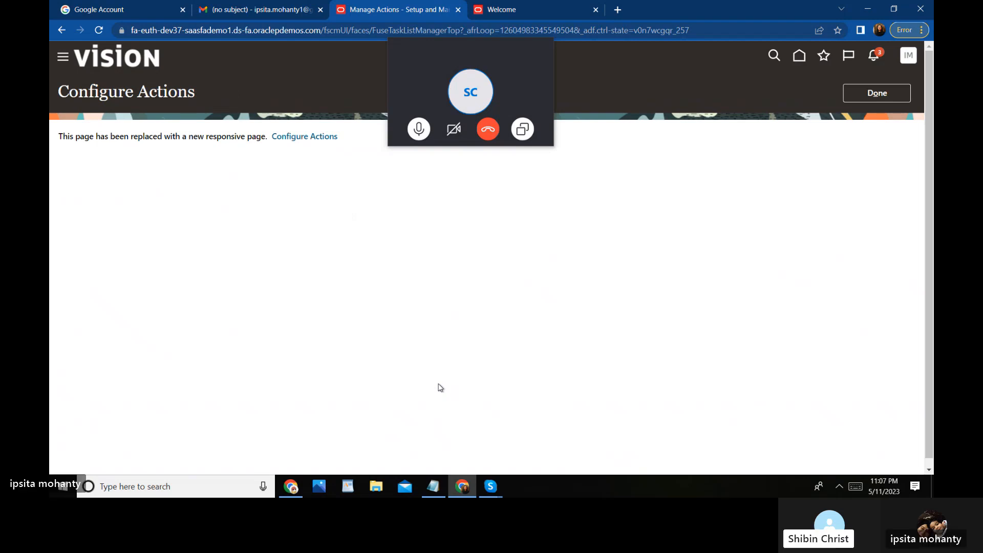
mouse_move(429, 63)
left_click_drag(460, 50, 764, 332)
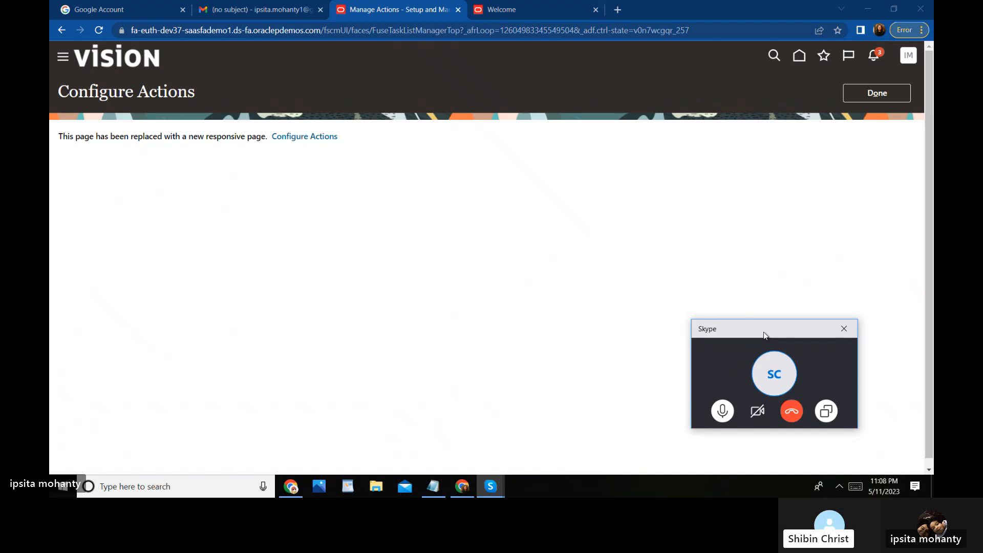
left_click(309, 139)
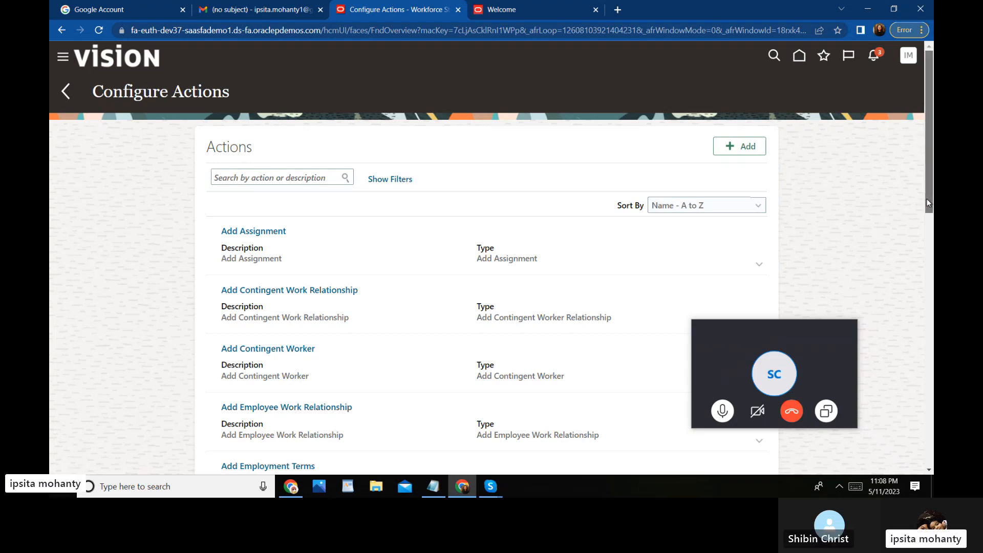
left_click_drag(928, 205, 933, 403)
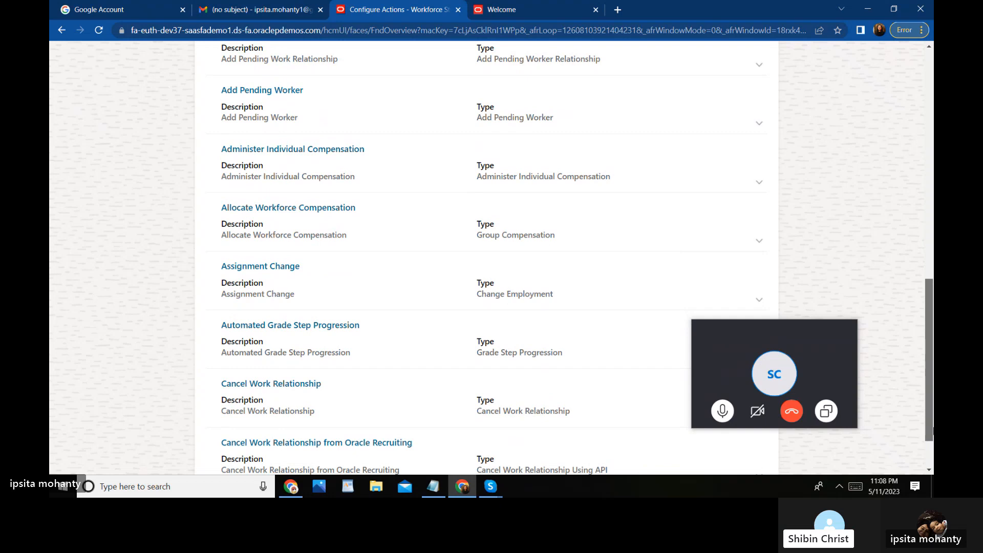
scroll(487, 256, "down", 2)
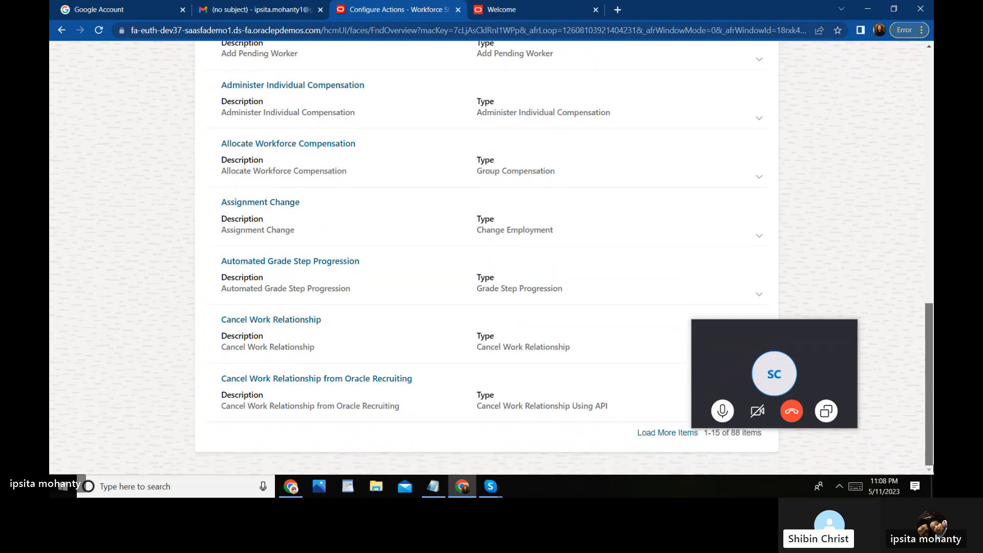
scroll(931, 453, "up", 5)
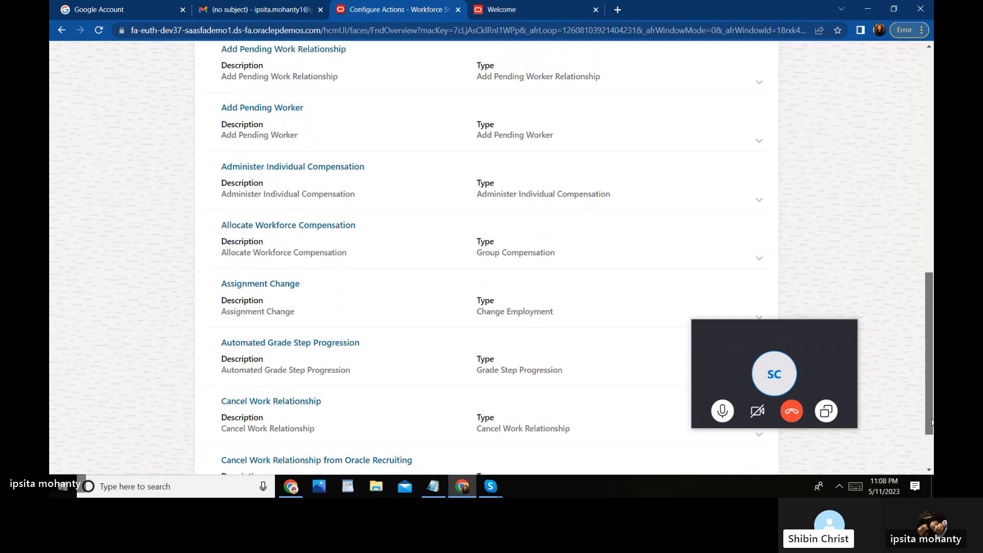
scroll(912, 303, "up", 3)
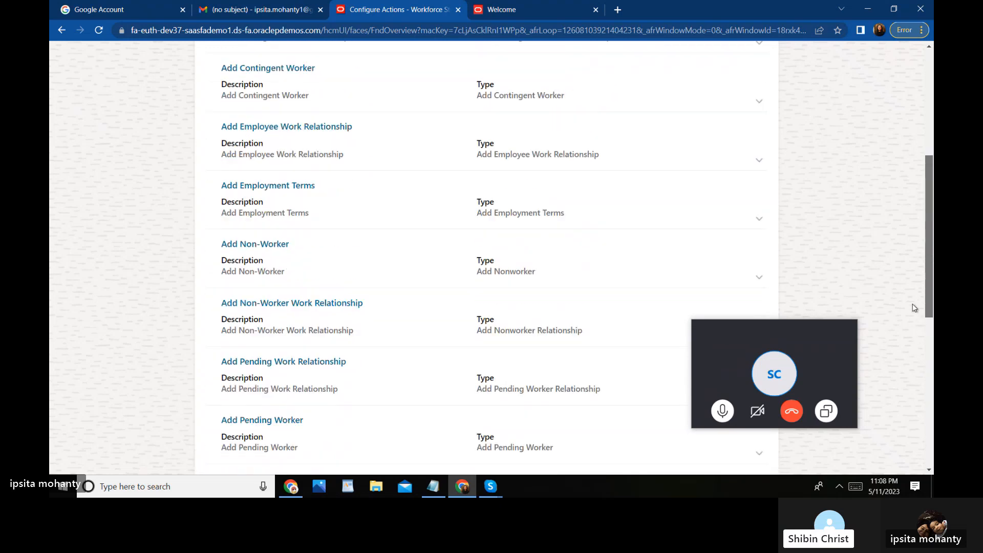
scroll(913, 292, "up", 1)
scroll(912, 281, "up", 2)
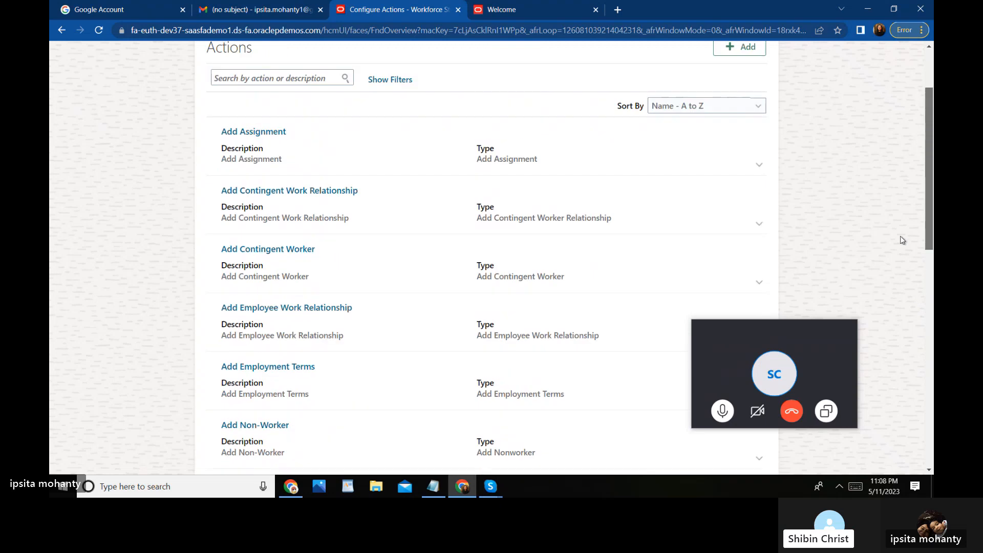
scroll(902, 235, "up", 2)
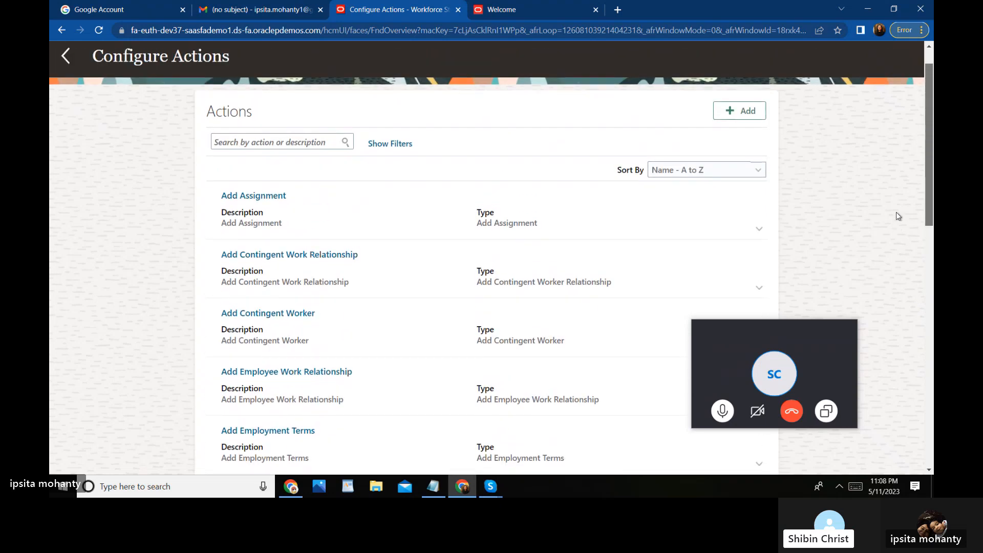
left_click(259, 143)
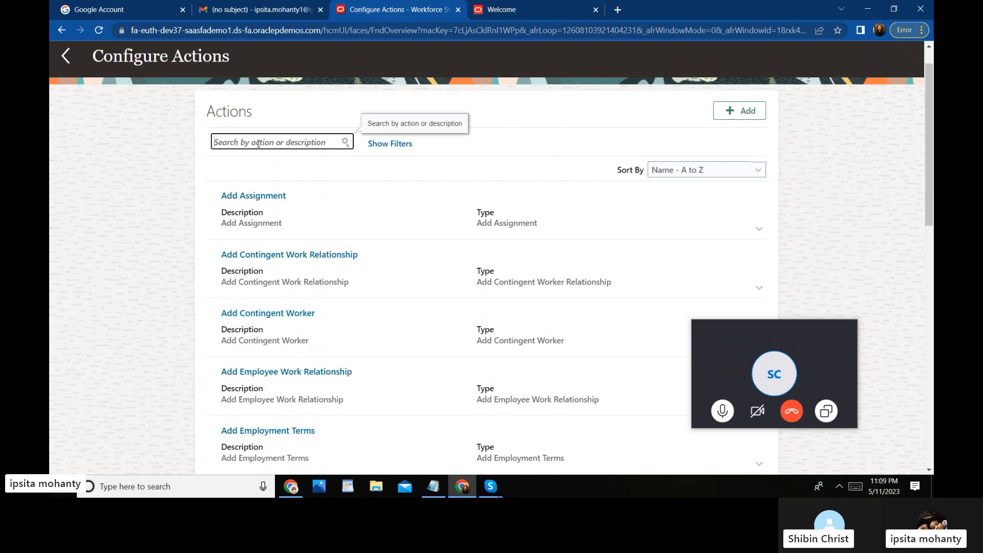
Step: Search the configured actions for 'update', then for 'update location'
type("ups")
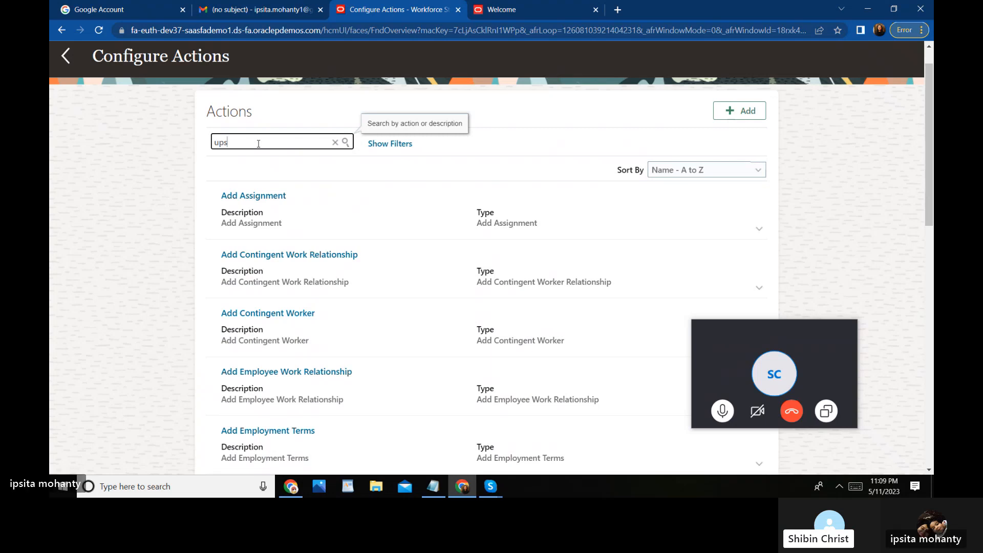
key("BackSpace")
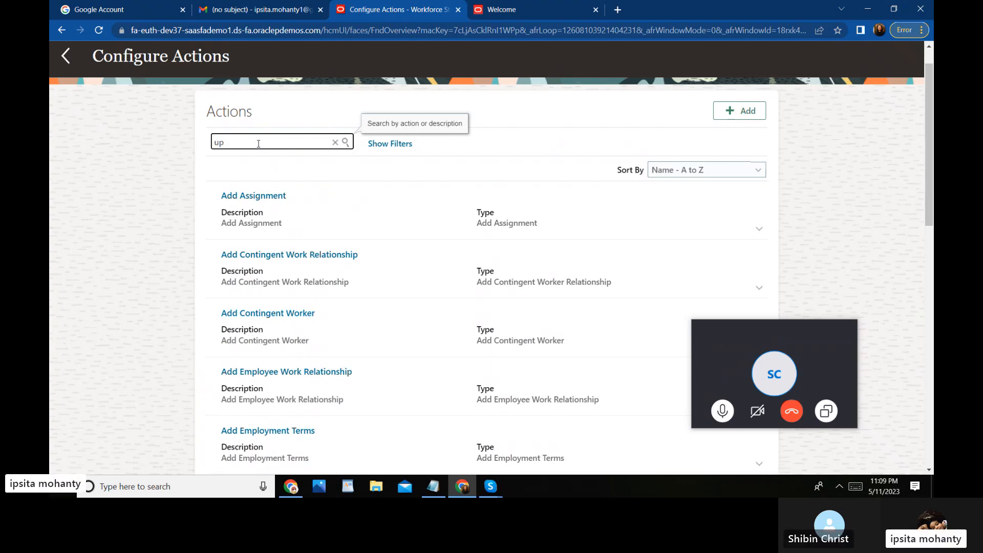
type("date")
key("Return")
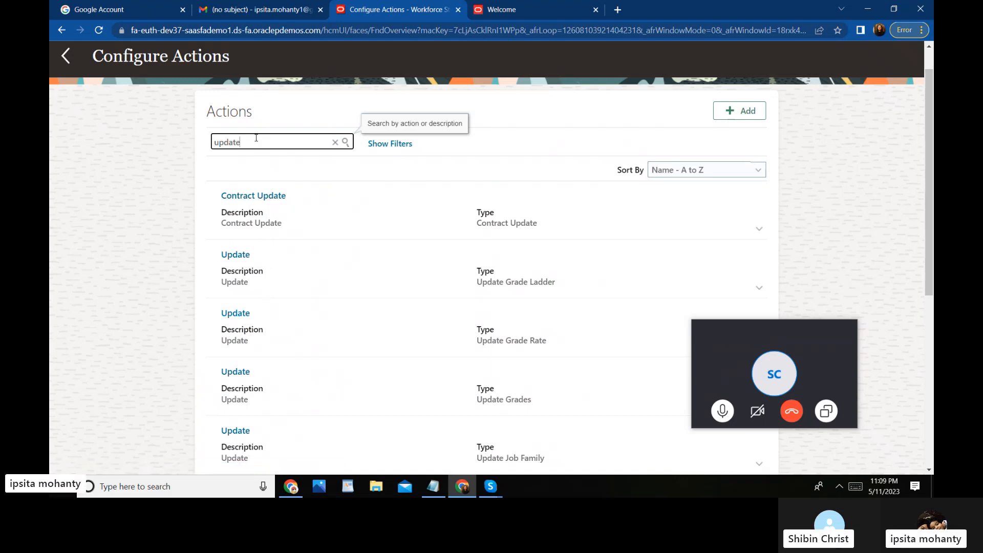
type("loc")
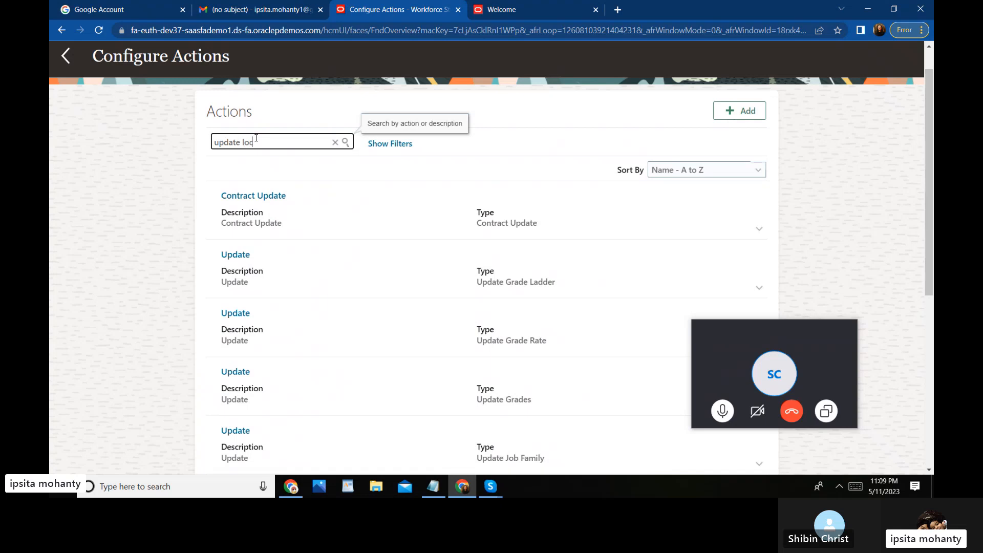
type("ation")
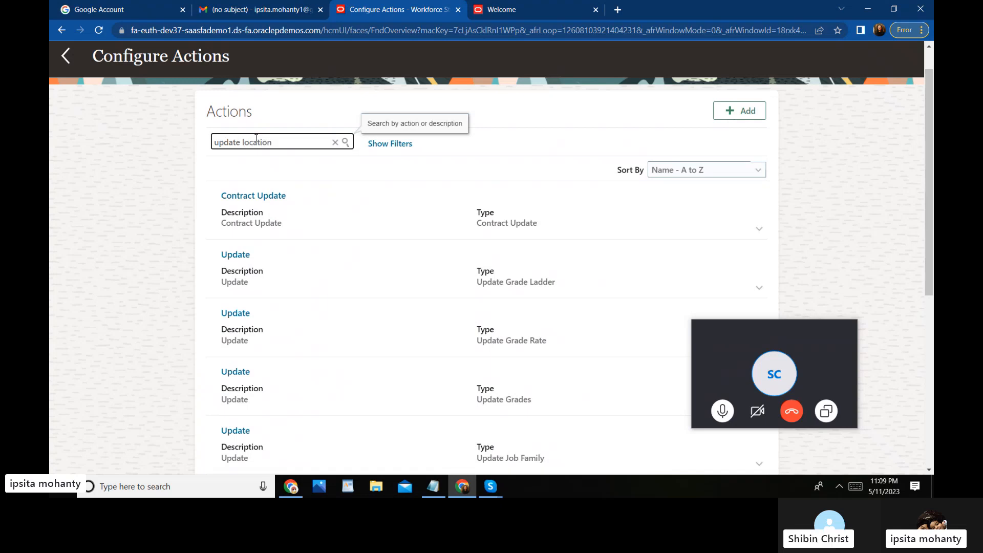
key("Return")
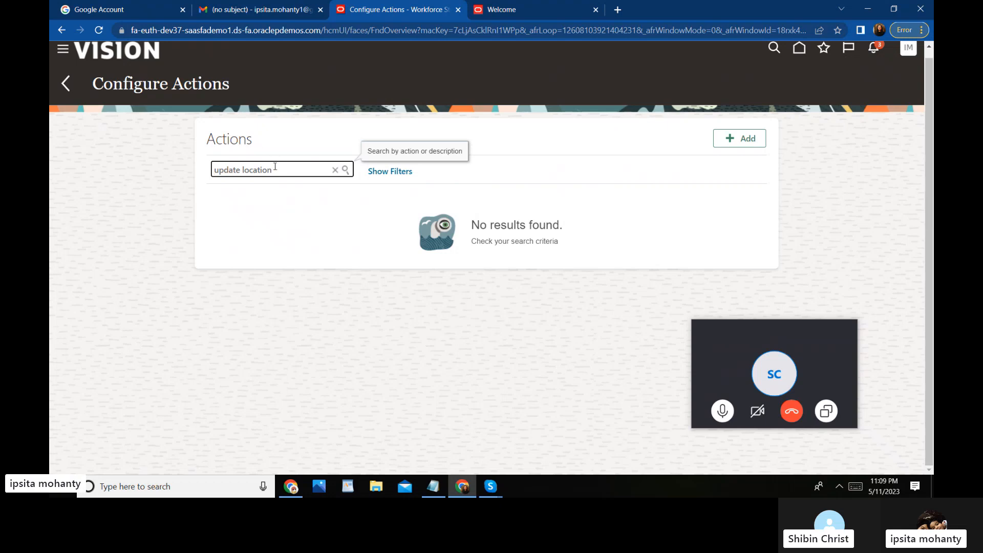
Step: Narrow the search term to just 'location' and rerun it, finding no results
left_click(240, 171)
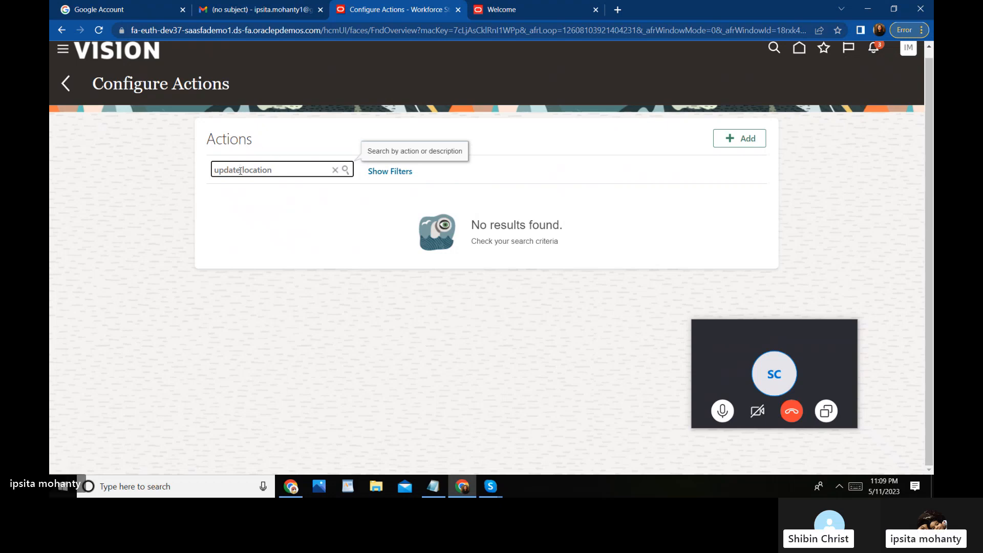
key("BackSpace")
key("BackSpace")
key("BackSpace")
key("BackSpace")
key("BackSpace")
key("BackSpace")
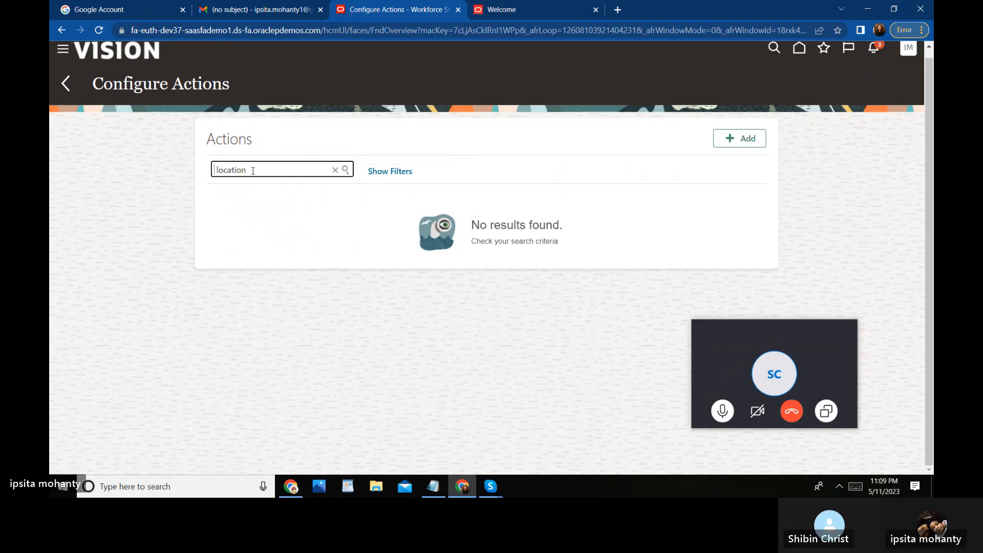
left_click(346, 170)
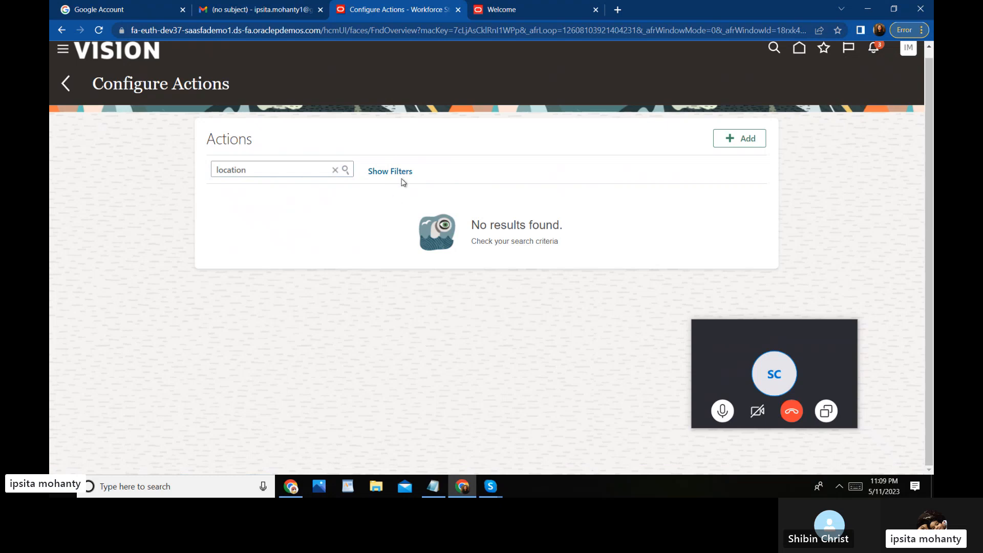
Step: Reveal the action search filters and open a blank Add Action form with End Date 12/31/12
left_click(404, 173)
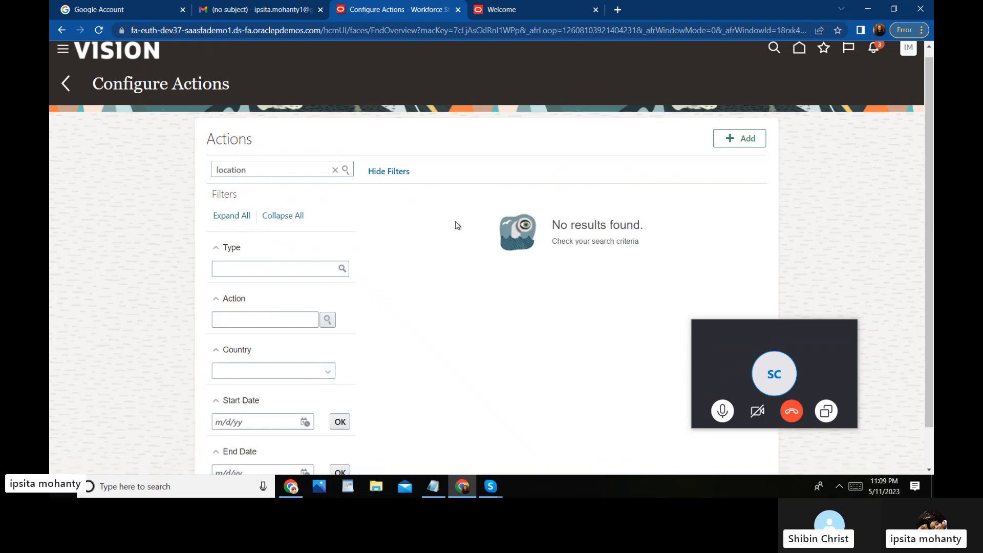
left_click(255, 171)
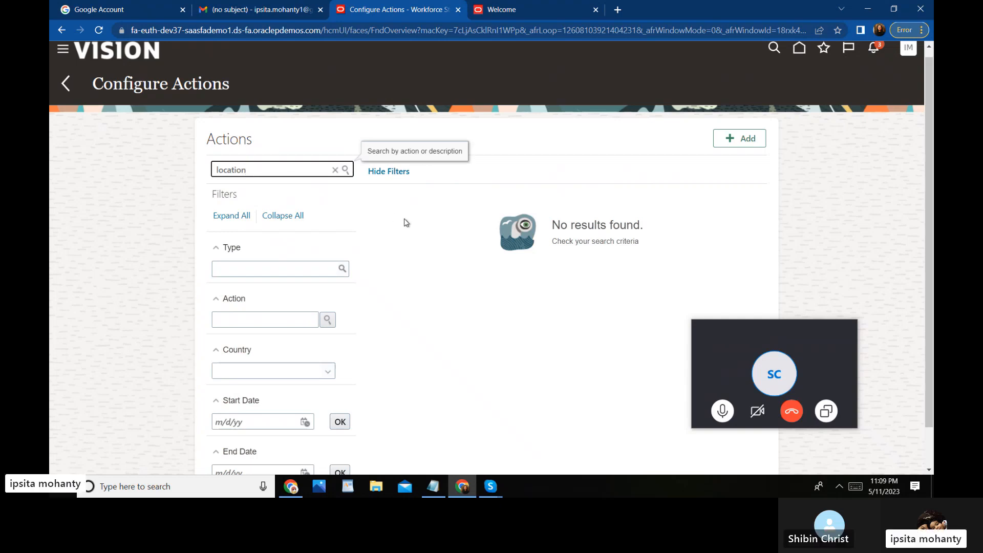
left_click(732, 135)
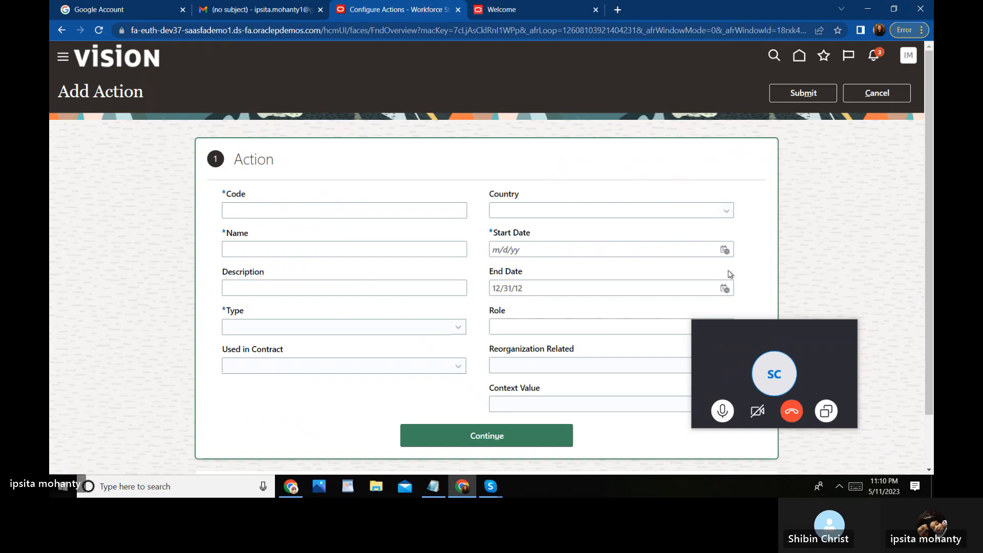
left_click(828, 412)
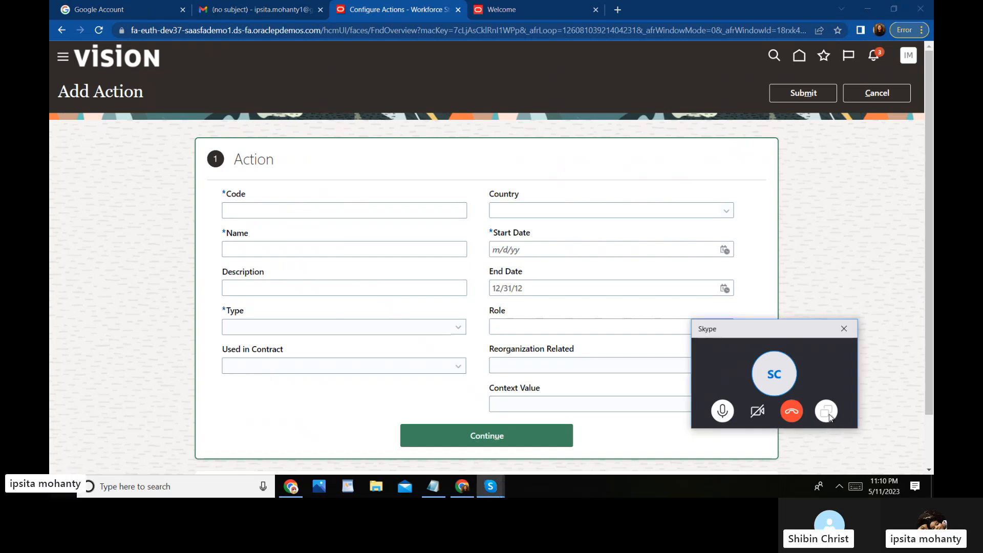